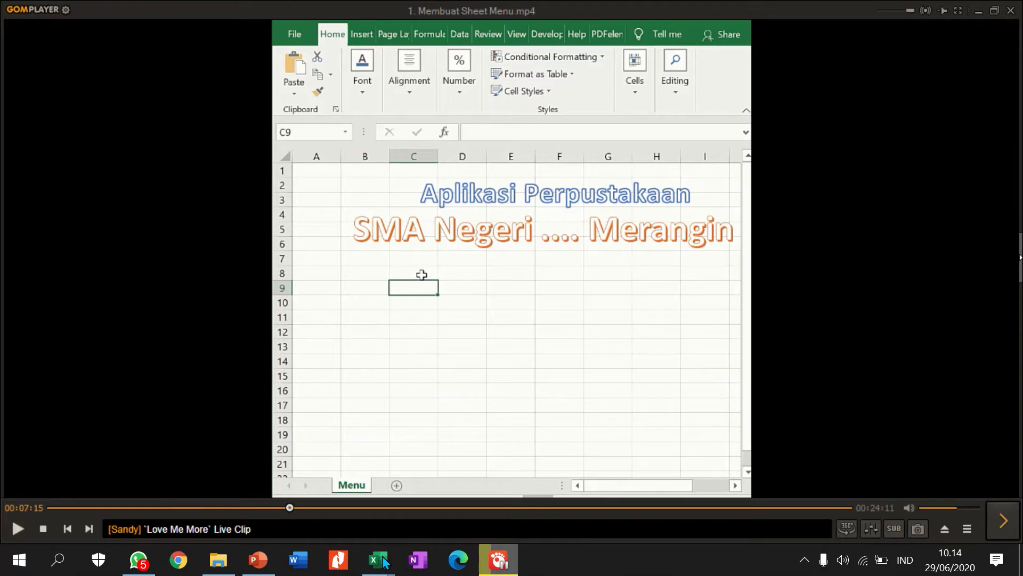
# Cycle with Alt+Tab from GOM Player to the Aplikasi Perpustakaan SMA Negeri 19 Merangin workbook.
pyautogui.hotkey('alt', 'Tab')
pyautogui.press('Tab')
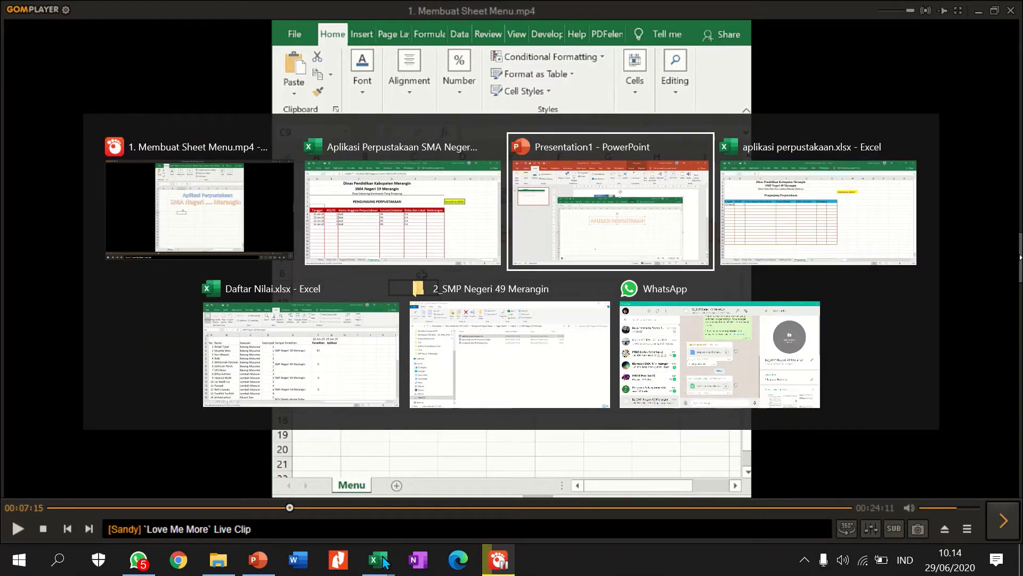
pyautogui.press('Tab')
pyautogui.press('Tab')
pyautogui.press('Tab')
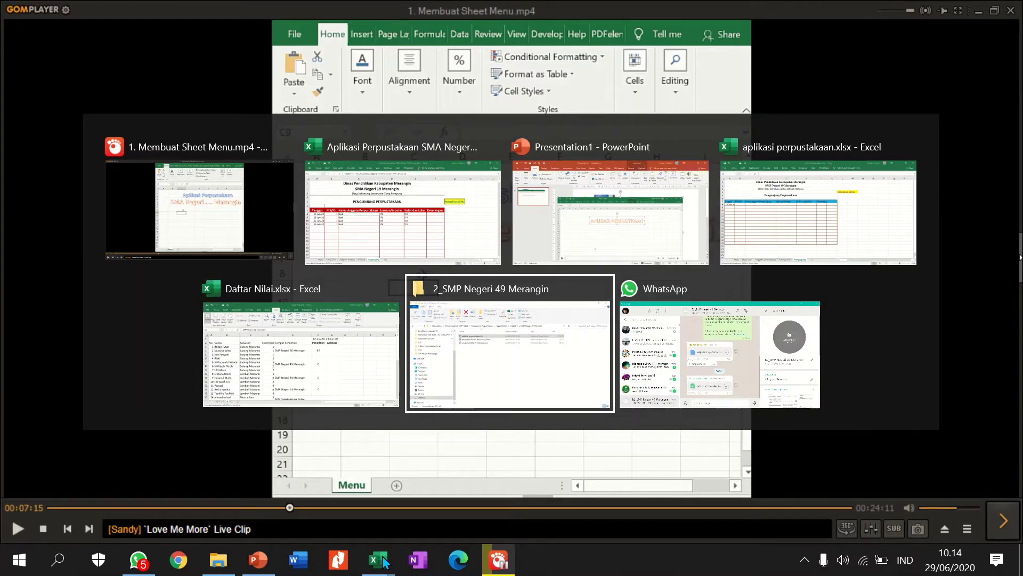
pyautogui.press('Tab')
pyautogui.press('Tab')
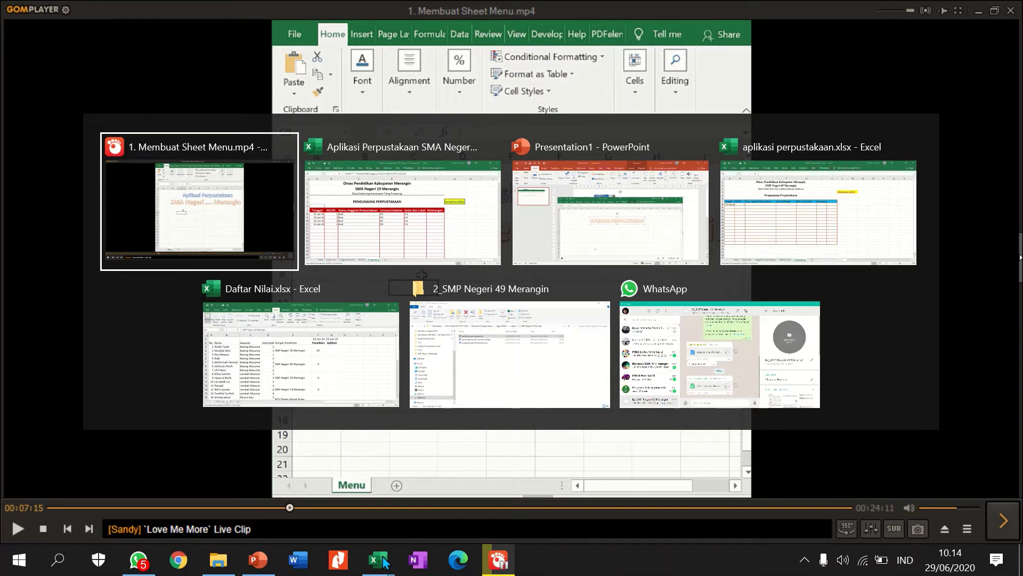
pyautogui.press('Tab')
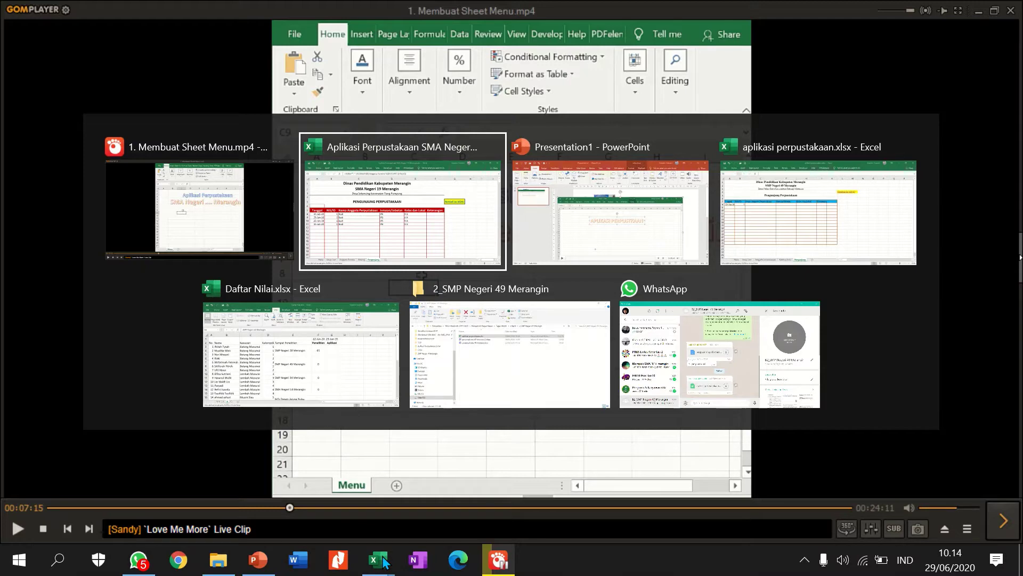
pyautogui.press('alt')
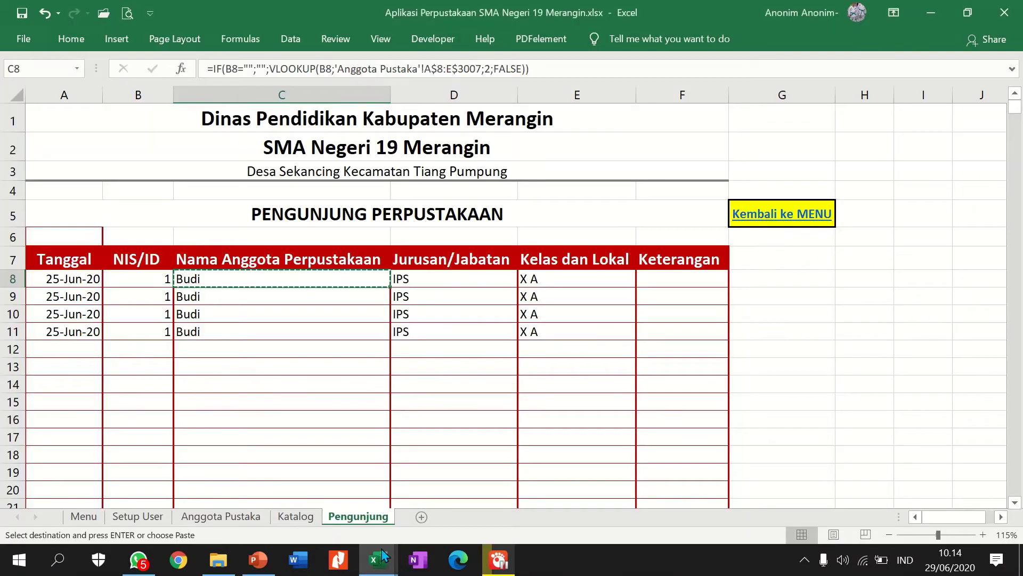
# Bring aplikasi perpustakaan.xlsx forward and select its C8 formula cell.
pyautogui.hotkey('alt', 'Tab')
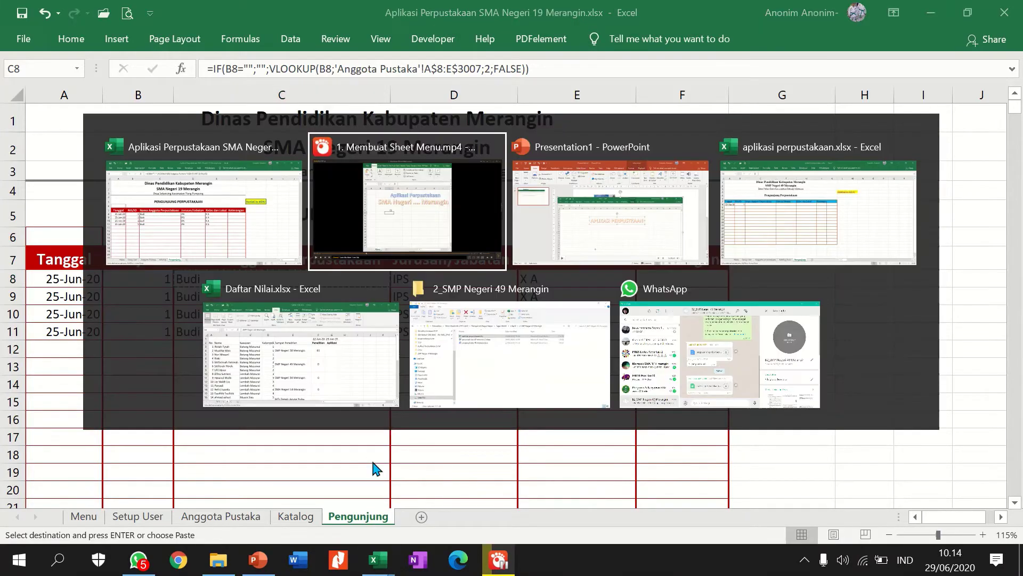
pyautogui.press('Tab')
pyautogui.press('Tab')
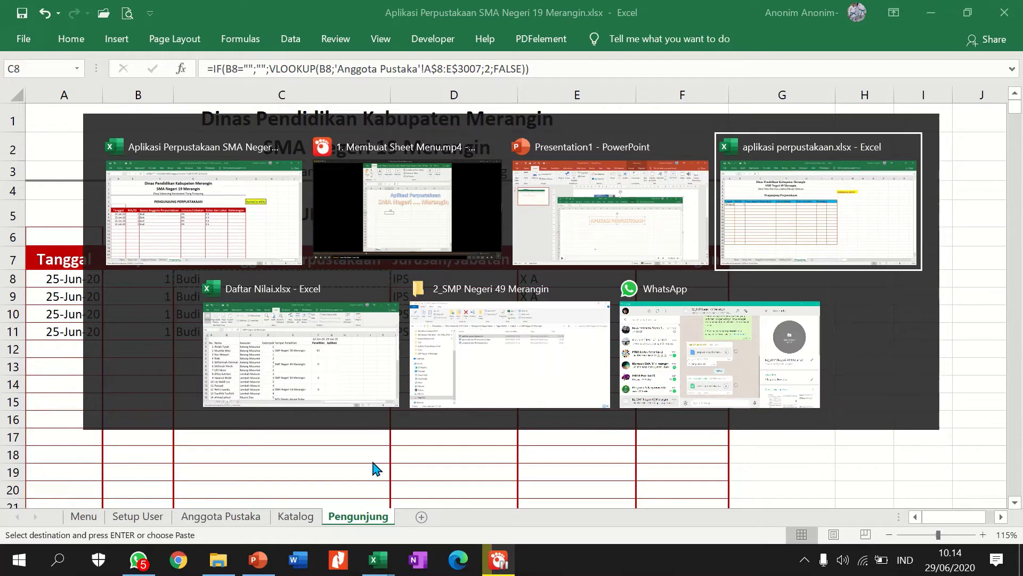
pyautogui.press('alt')
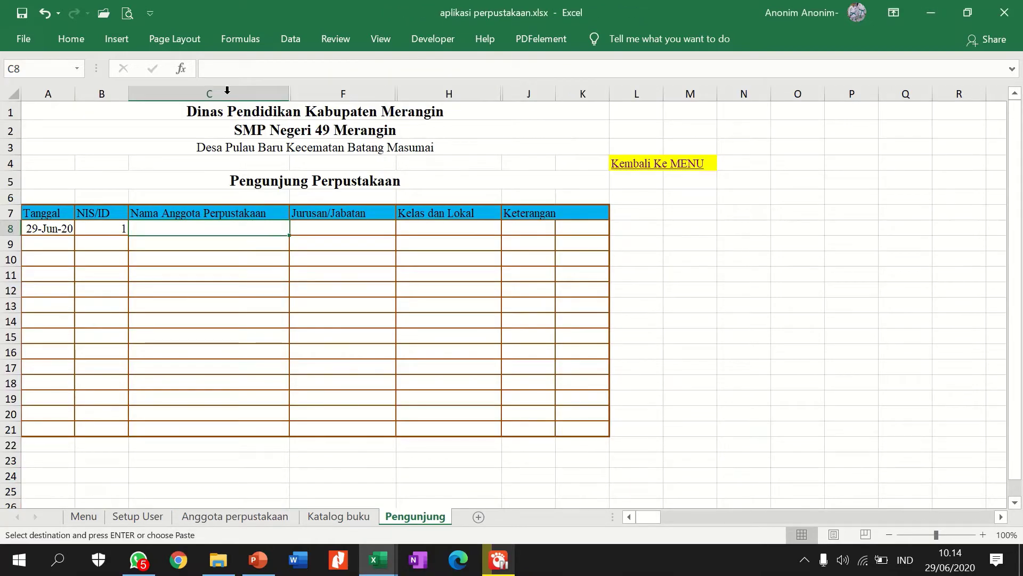
pyautogui.click(212, 66)
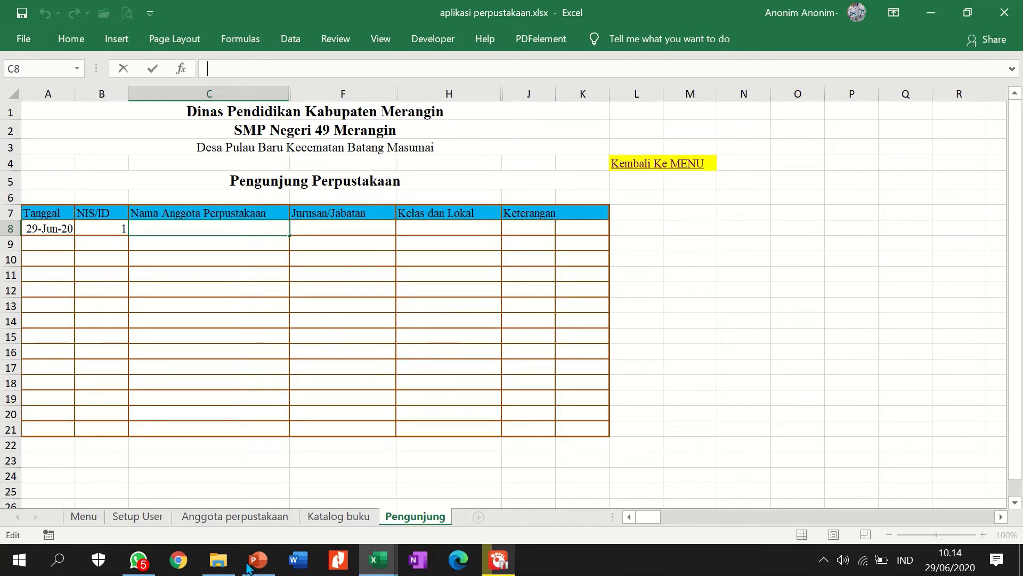
# Close the GOM Player video and copy cell C8's name-lookup formula in the SMA Negeri 19 workbook.
pyautogui.click(387, 563)
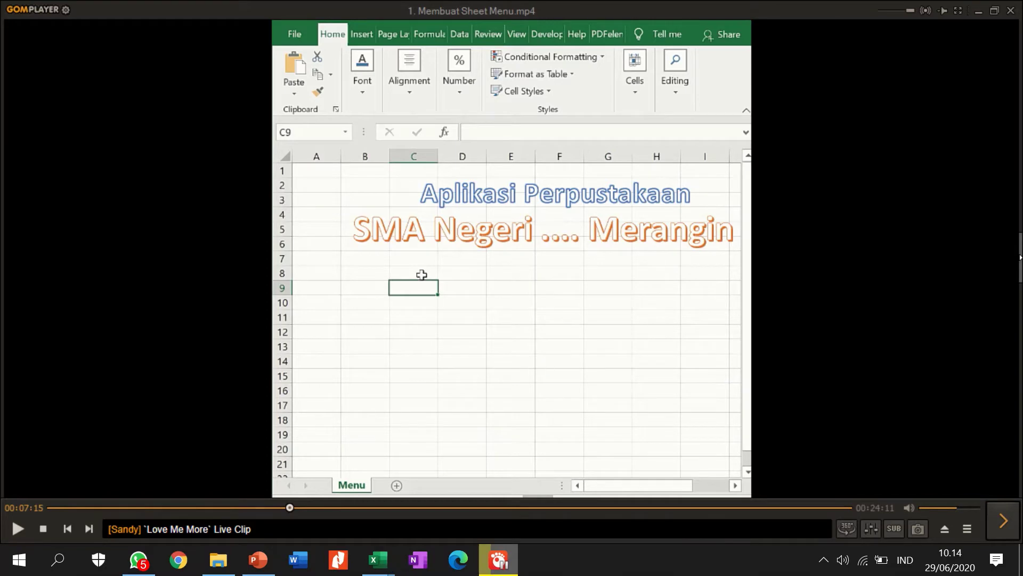
pyautogui.click(1011, 11)
pyautogui.moveTo(362, 560)
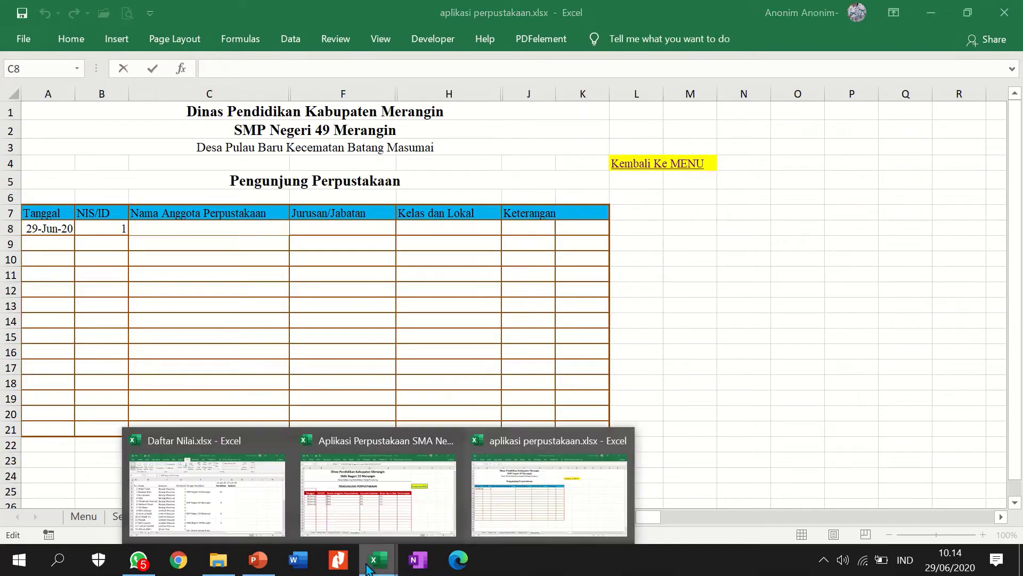
pyautogui.click(406, 498)
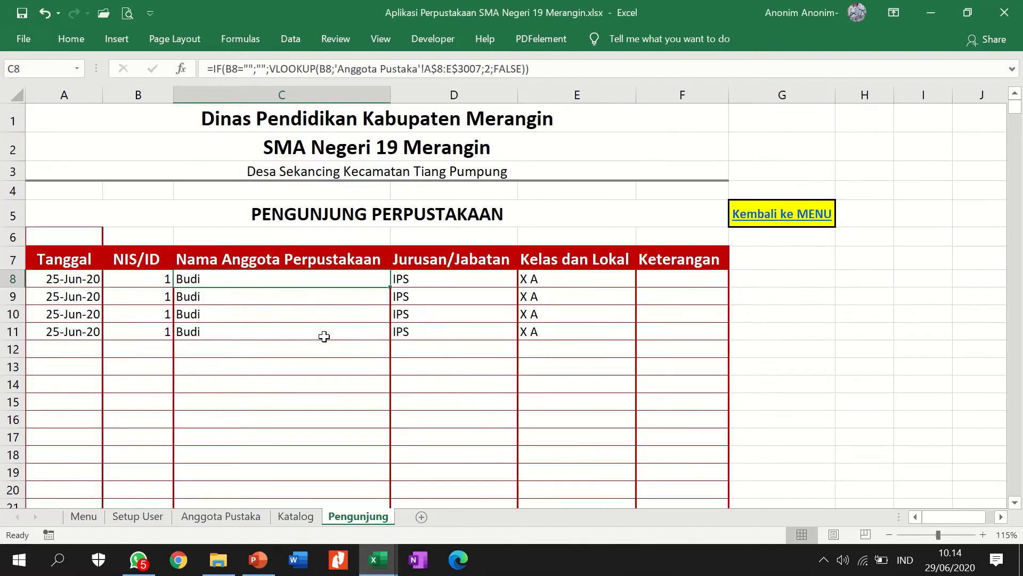
pyautogui.rightClick(216, 282)
pyautogui.click(251, 204)
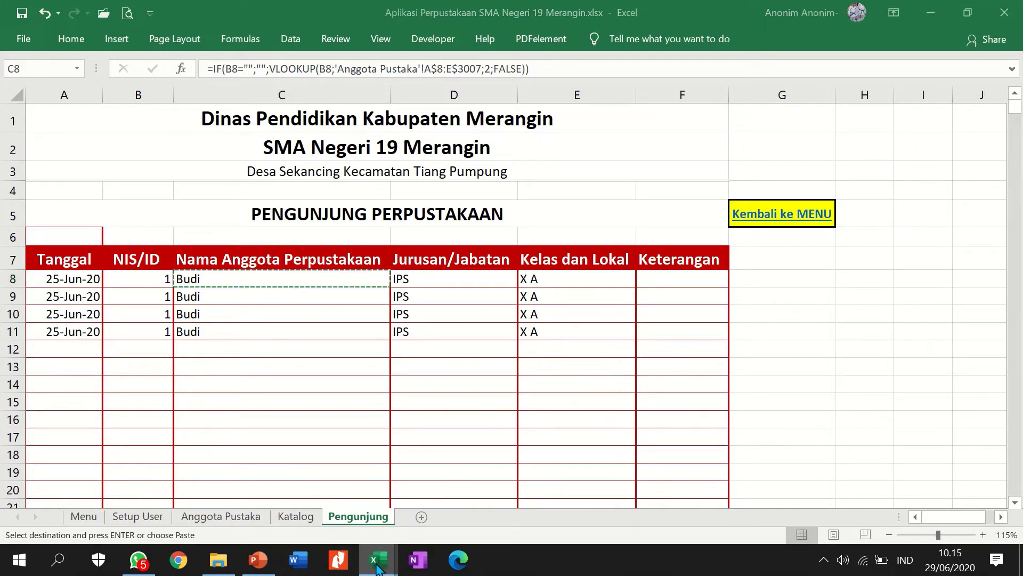
# Return to aplikasi perpustakaan.xlsx and reselect cell C8 without pasting yet.
pyautogui.moveTo(377, 560)
pyautogui.click(549, 501)
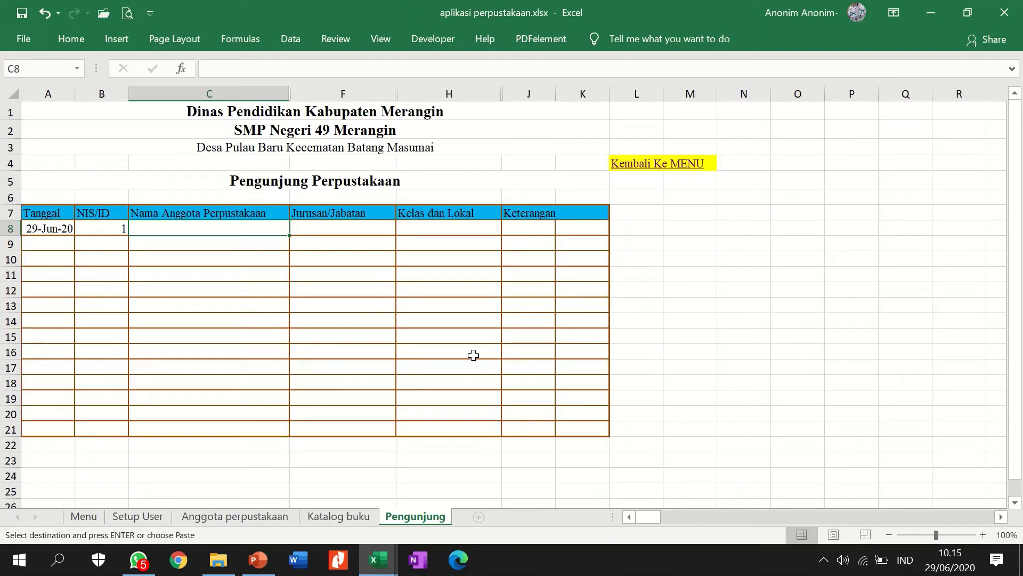
pyautogui.click(216, 68)
pyautogui.rightClick(215, 68)
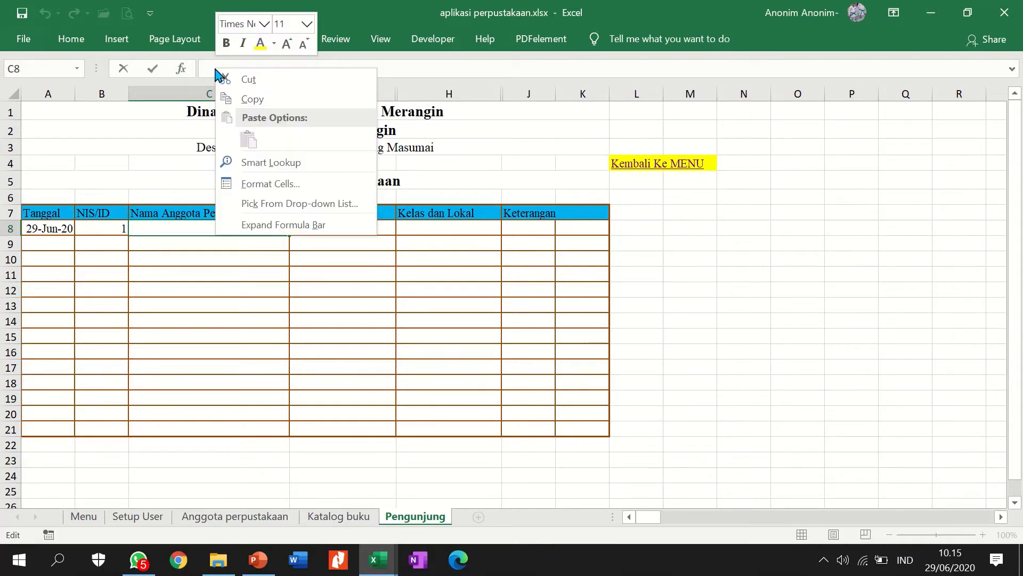
pyautogui.click(183, 228)
pyautogui.click(190, 256)
pyautogui.click(186, 229)
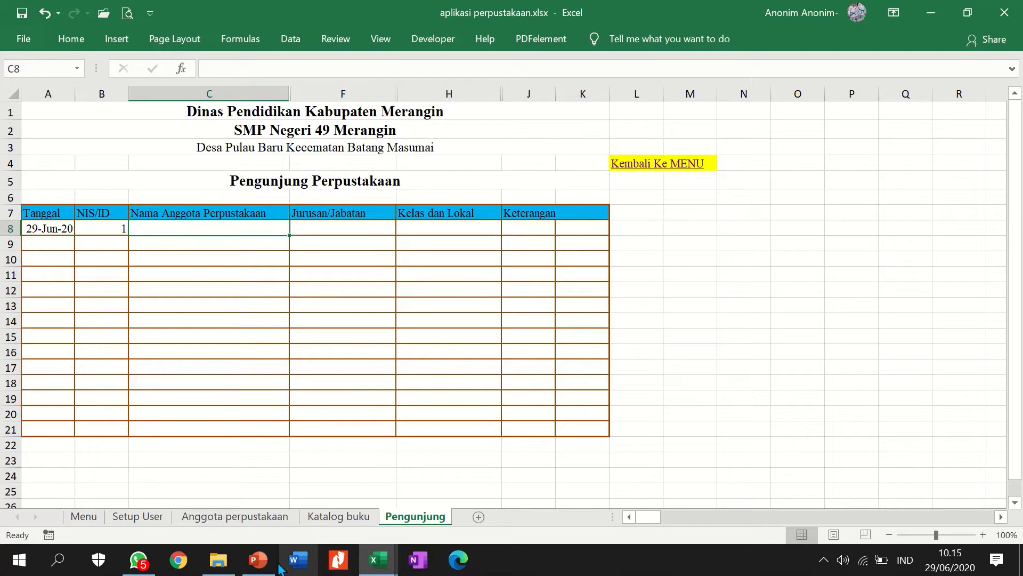
# Copy the full IF/VLOOKUP formula text from C8's formula bar in the SMA Negeri 19 workbook.
pyautogui.moveTo(356, 545)
pyautogui.click(251, 507)
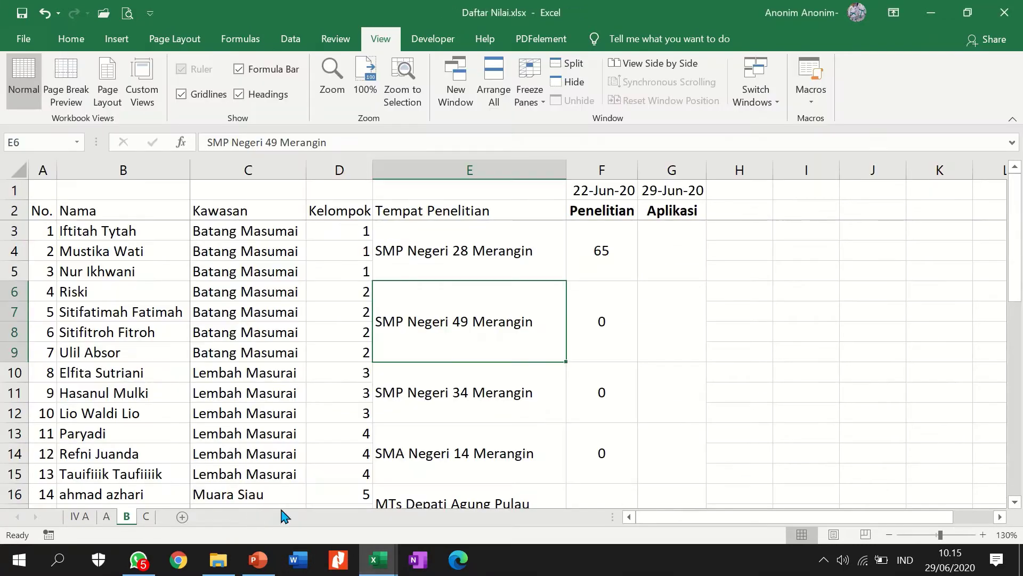
pyautogui.moveTo(378, 557)
pyautogui.click(377, 520)
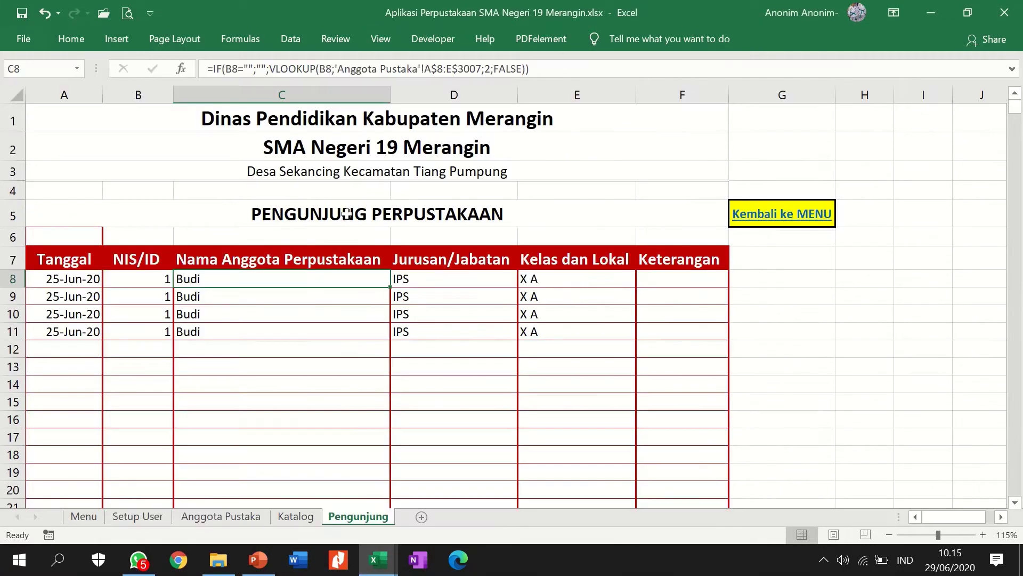
pyautogui.click(322, 69)
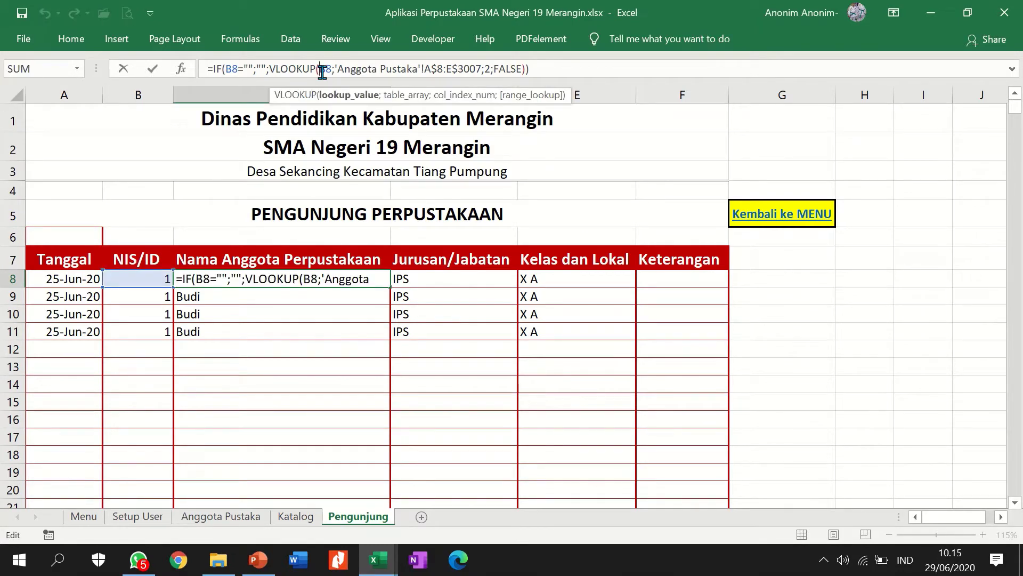
pyautogui.tripleClick(322, 71)
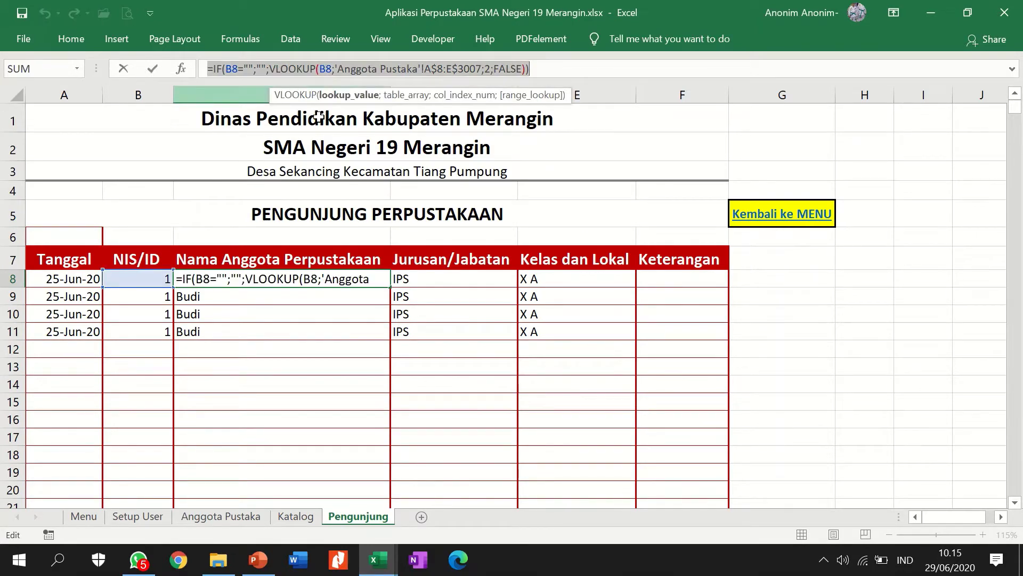
pyautogui.rightClick(389, 68)
pyautogui.click(422, 94)
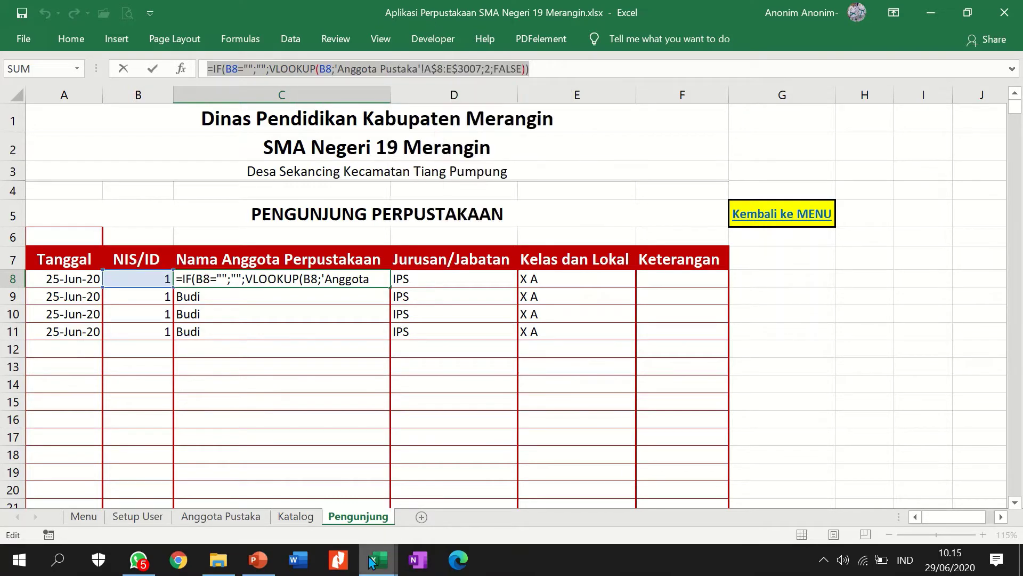
# Paste the copied formula into C8's formula bar in aplikasi perpustakaan.xlsx.
pyautogui.moveTo(378, 559)
pyautogui.click(533, 495)
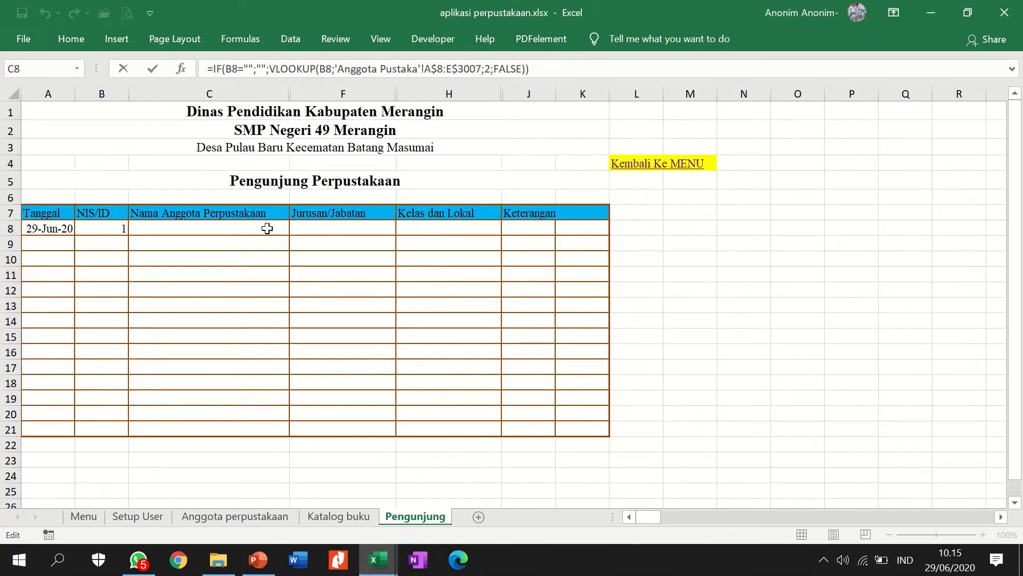
pyautogui.click(229, 226)
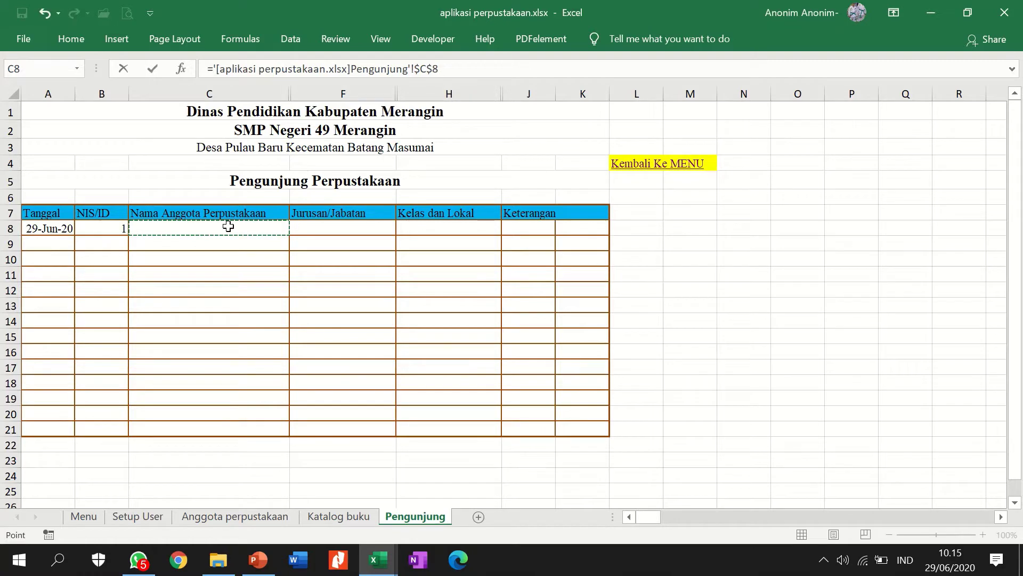
pyautogui.press('Escape')
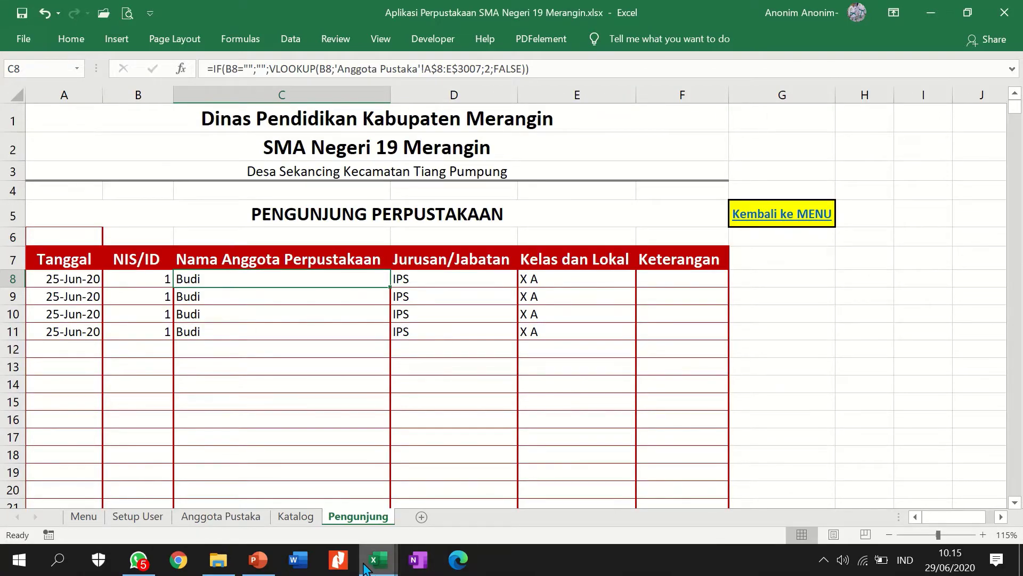
pyautogui.moveTo(368, 568)
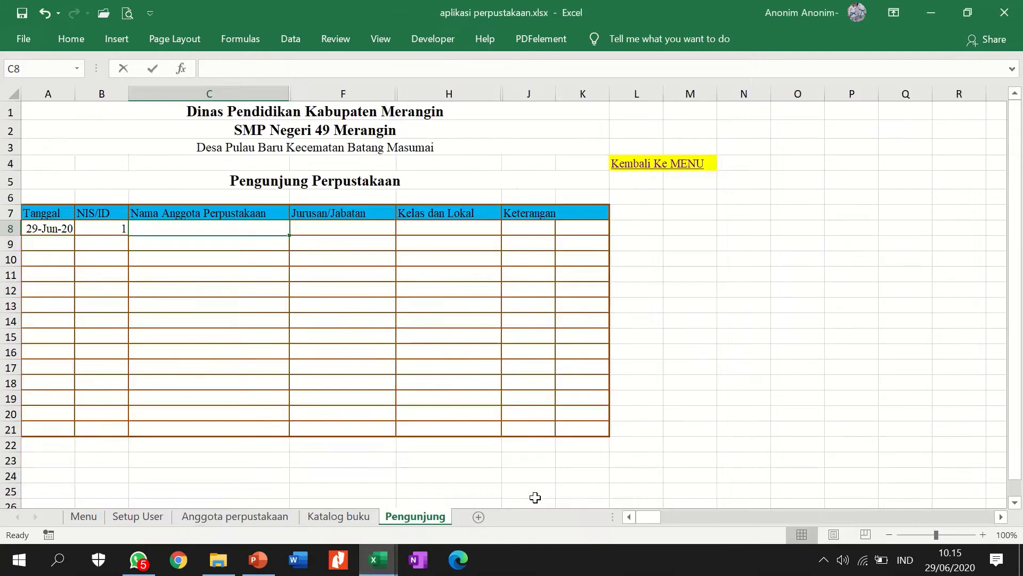
pyautogui.click(545, 519)
pyautogui.rightClick(233, 70)
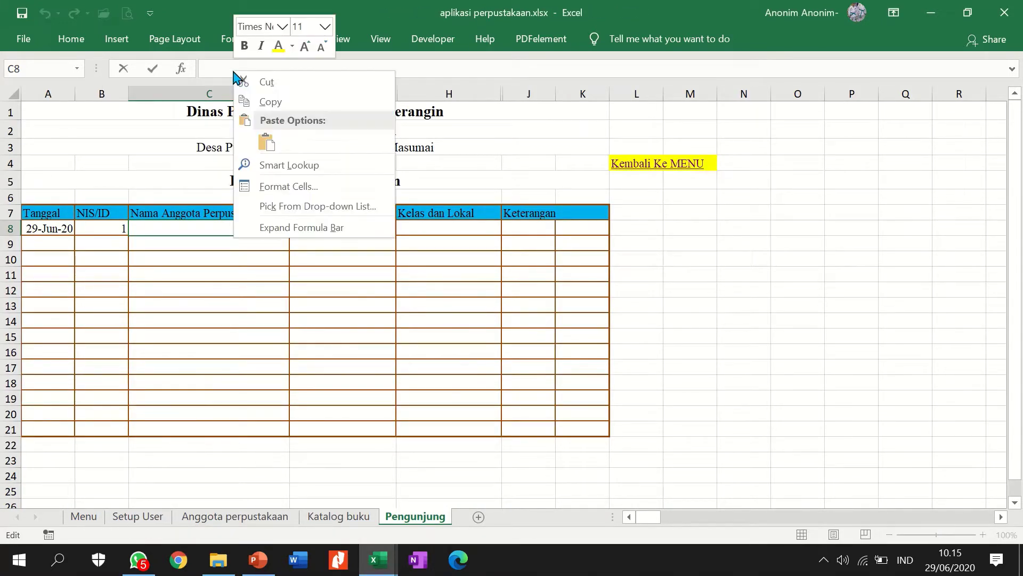
pyautogui.click(265, 142)
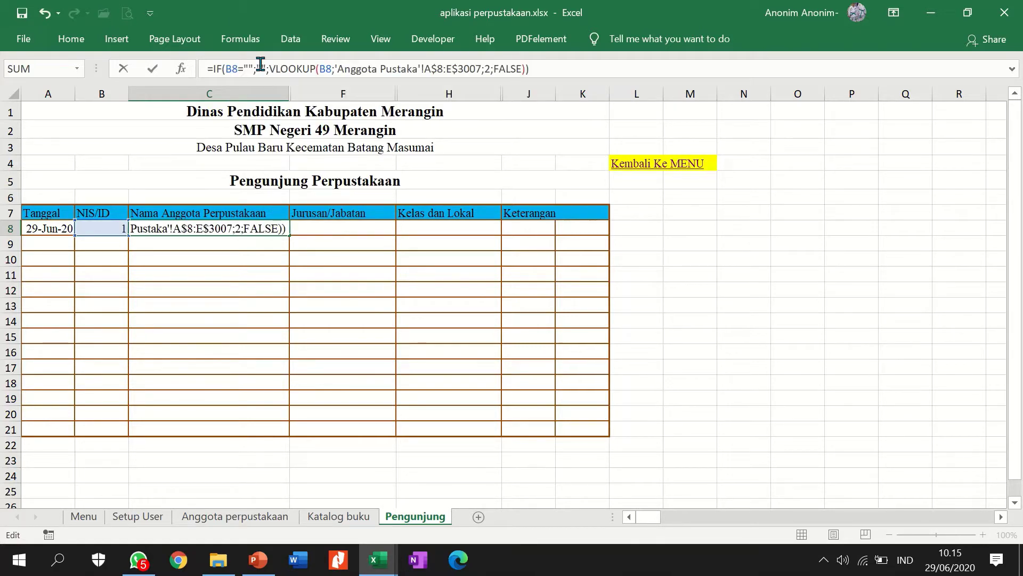
pyautogui.doubleClick(217, 69)
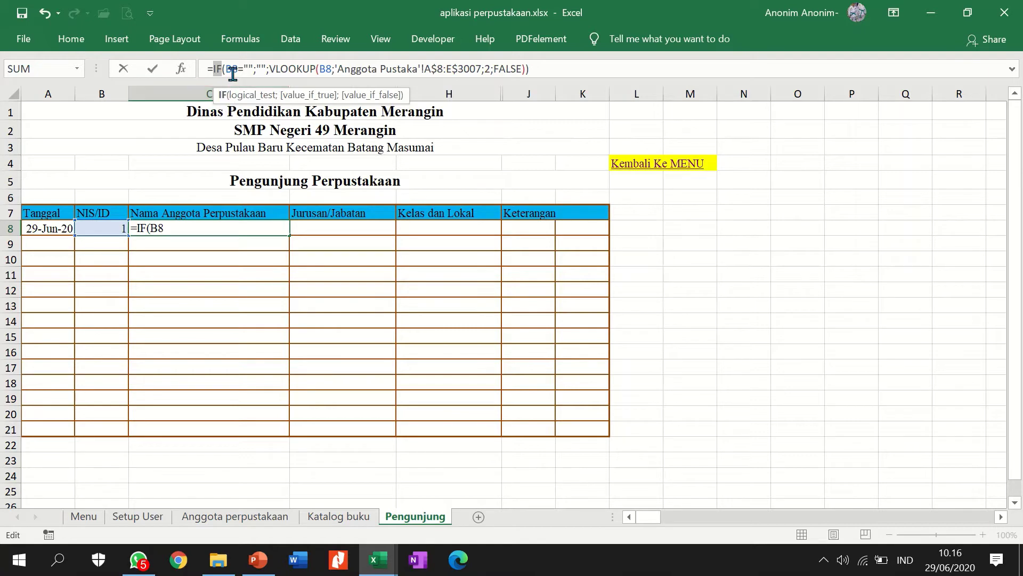
pyautogui.doubleClick(231, 69)
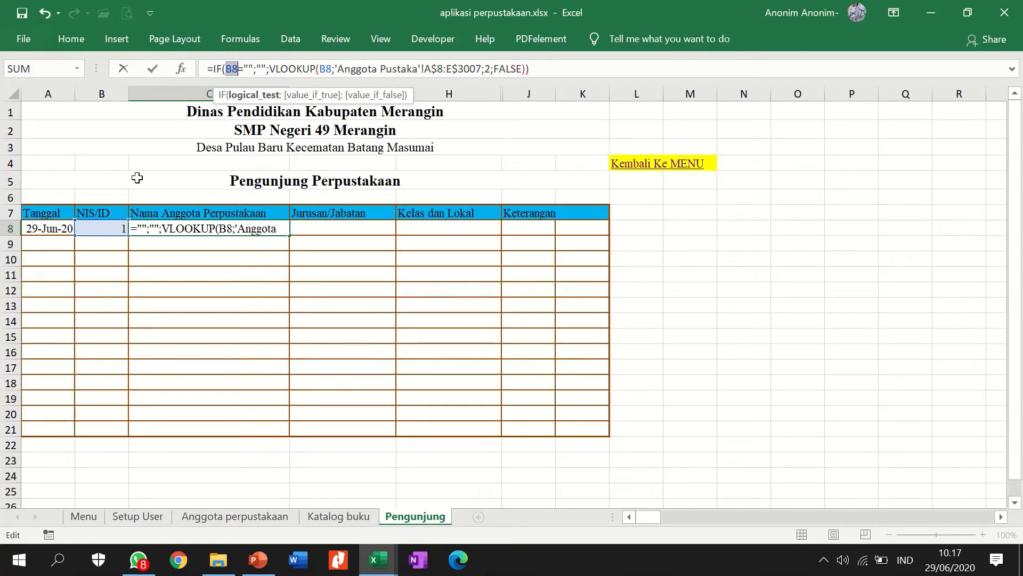
# Inspect C8's IF and VLOOKUP parts, compare with the Anggota perpustakaan tab, and place the cursor in the sheet name.
pyautogui.click(253, 70)
pyautogui.moveTo(244, 69); pyautogui.dragTo(267, 68)
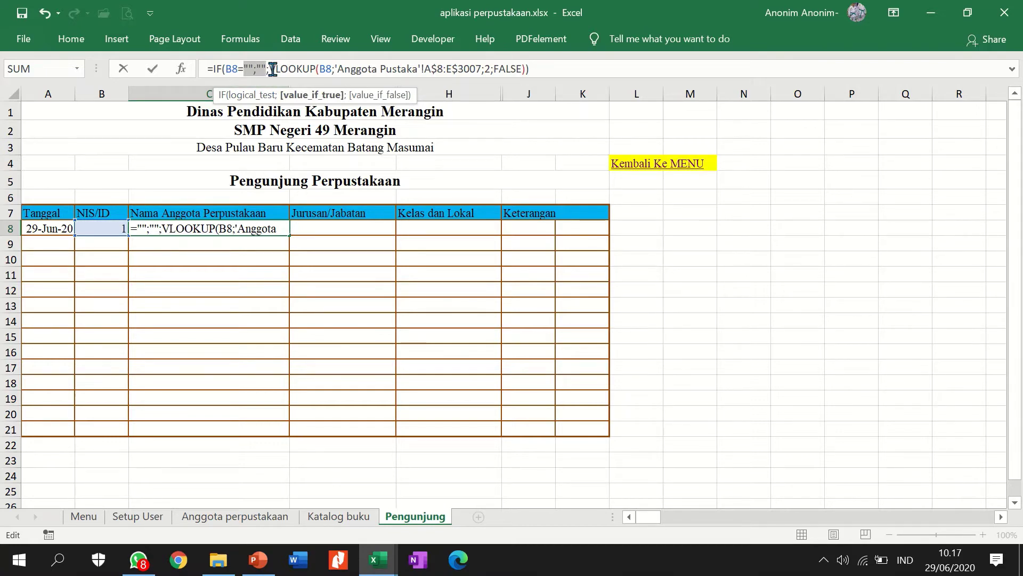
pyautogui.moveTo(269, 69); pyautogui.dragTo(312, 70)
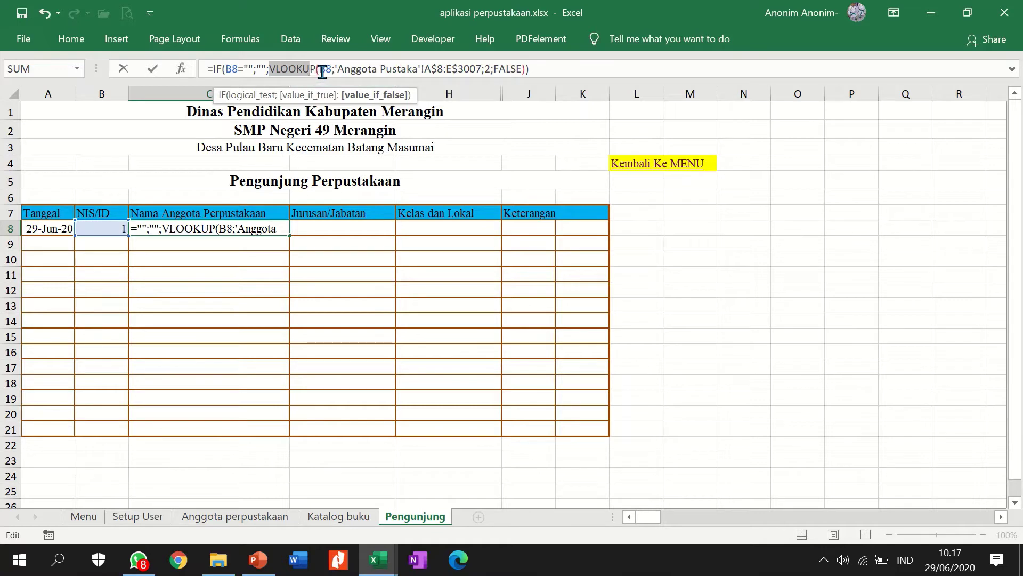
pyautogui.click(323, 70)
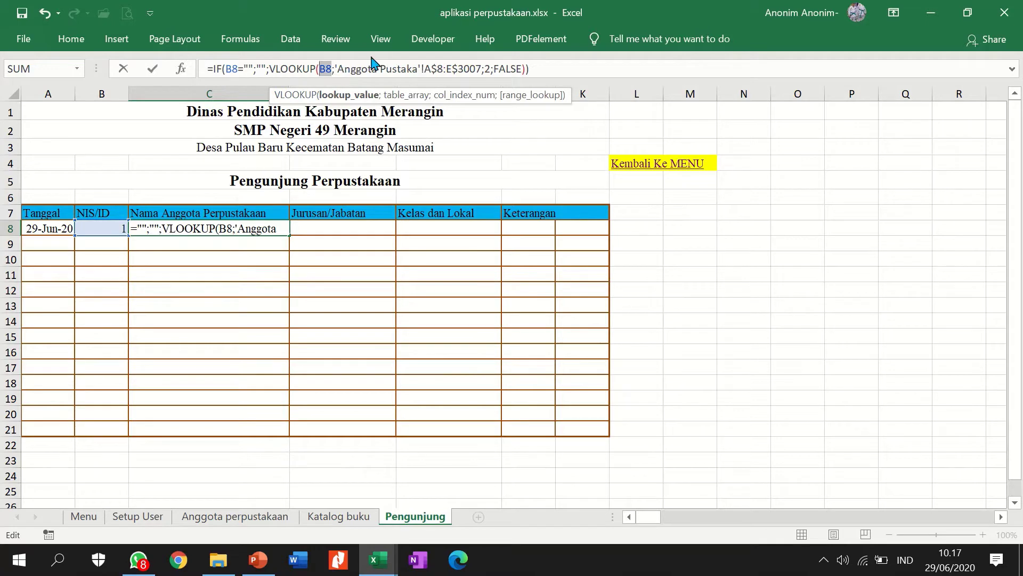
pyautogui.click(215, 521)
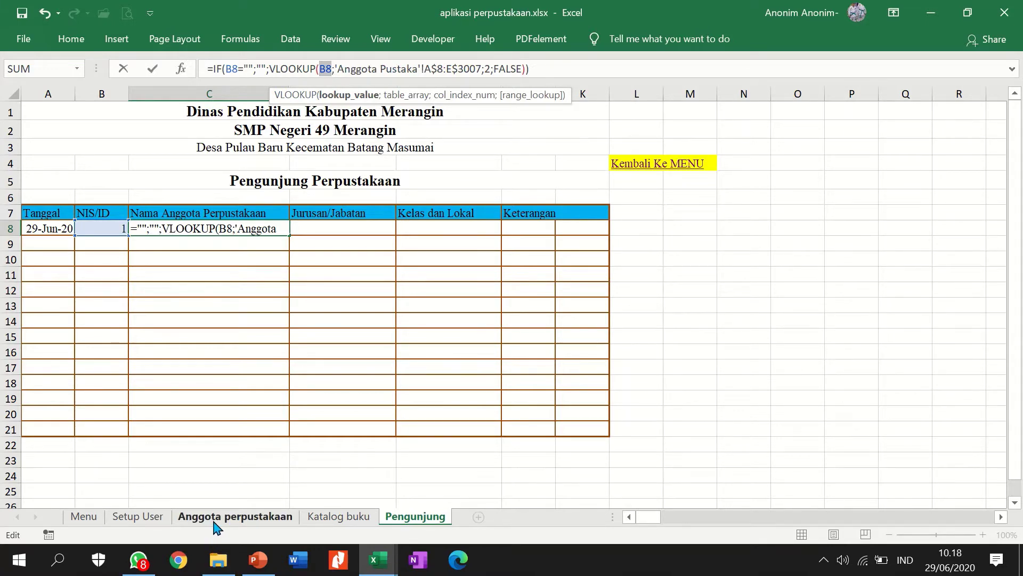
pyautogui.click(380, 70)
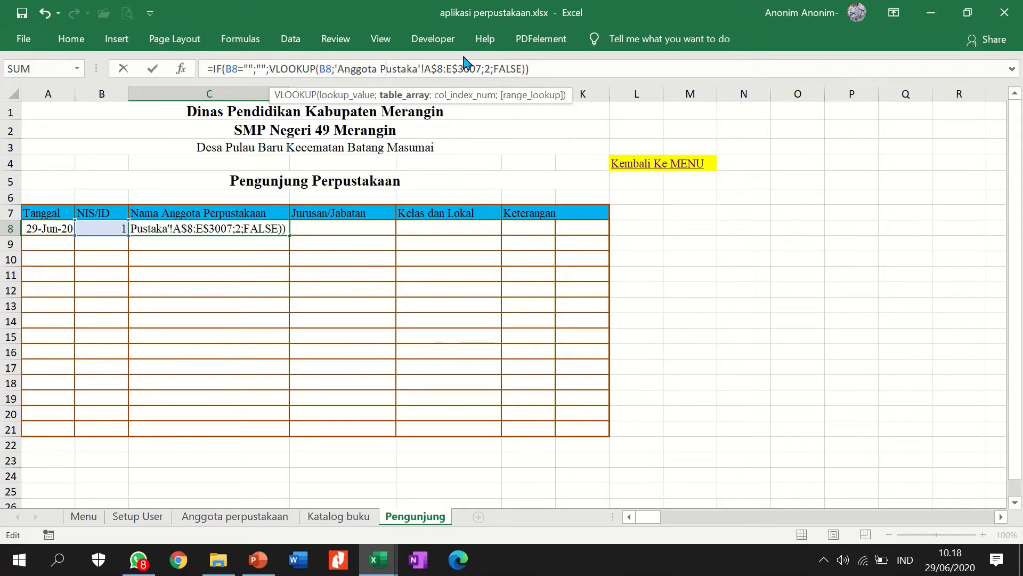
# Change the formula's sheet reference to 'Anggota perpustakaan' and confirm it, so NIS/ID 1 returns a name.
pyautogui.write('erp')
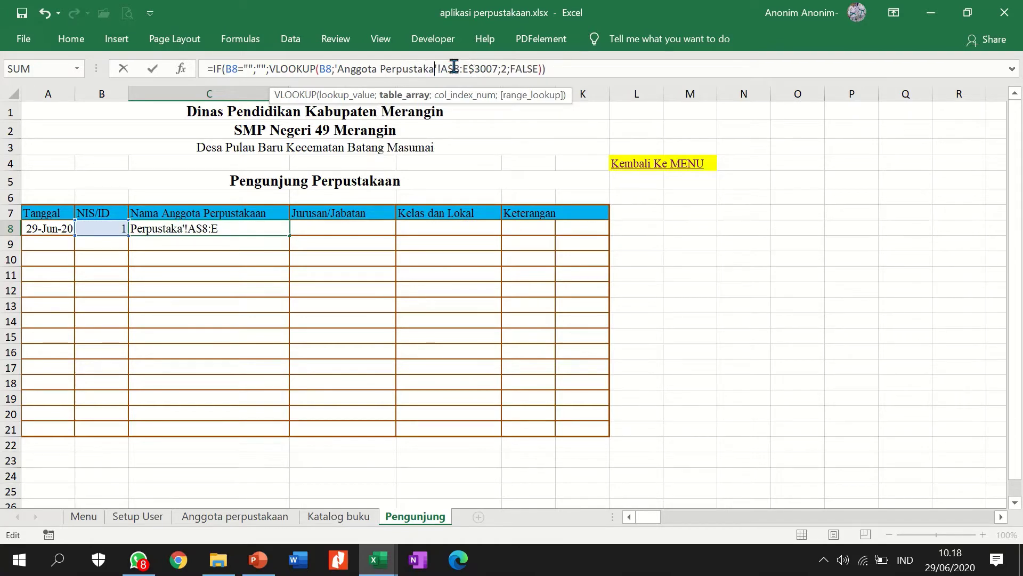
pyautogui.write('an')
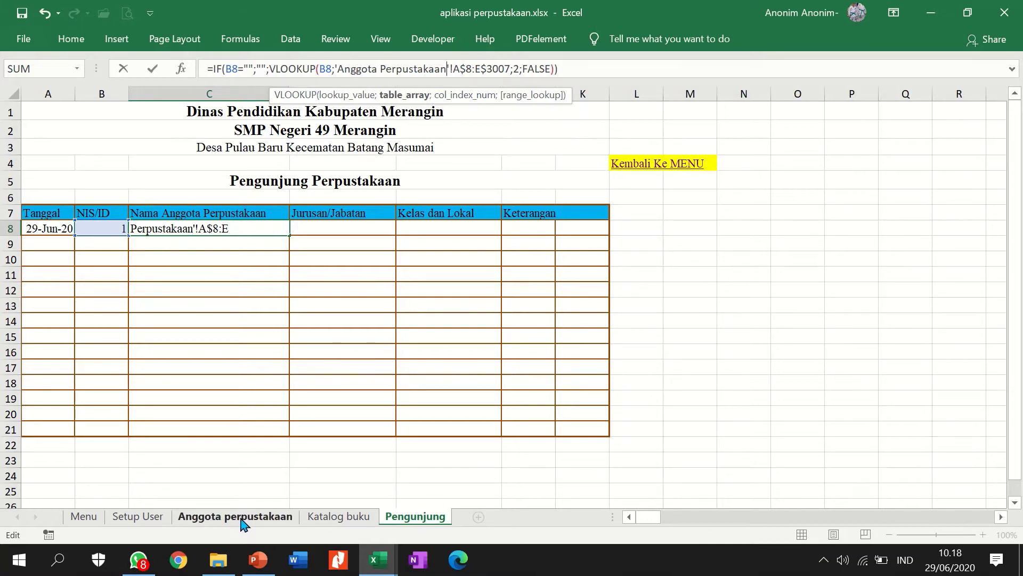
pyautogui.click(381, 69)
pyautogui.press('Delete')
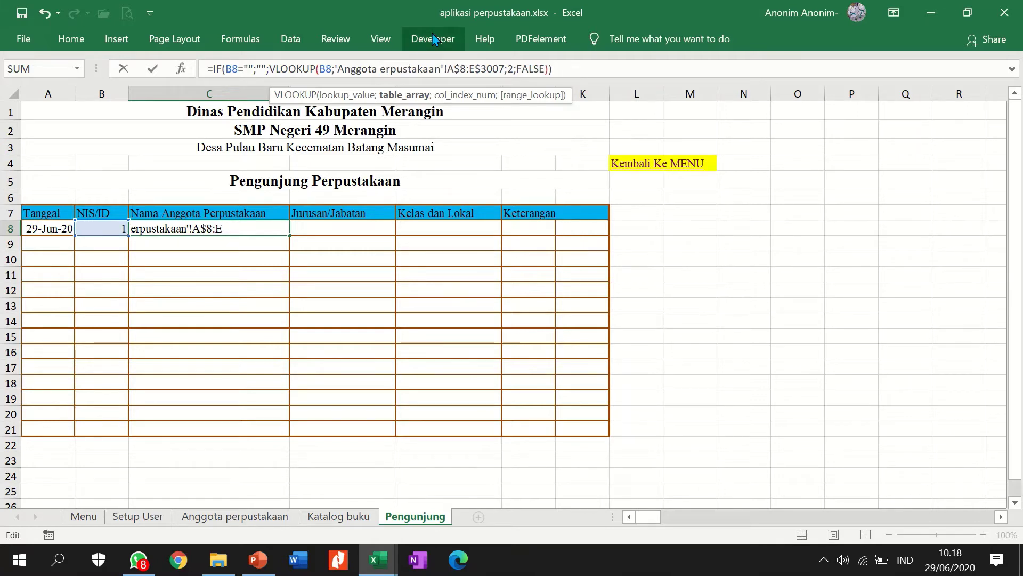
pyautogui.write('p')
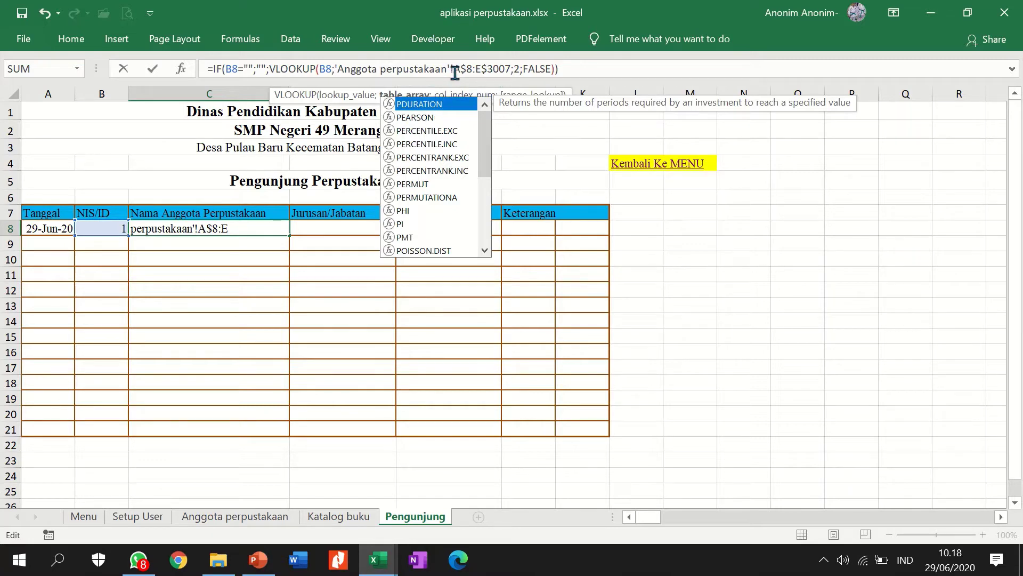
pyautogui.click(505, 72)
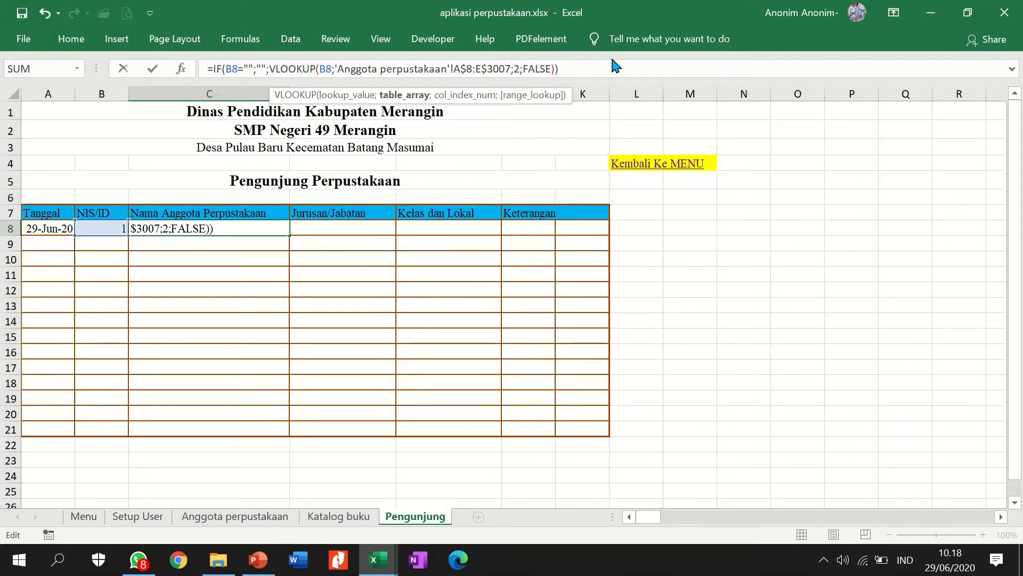
pyautogui.press('Return')
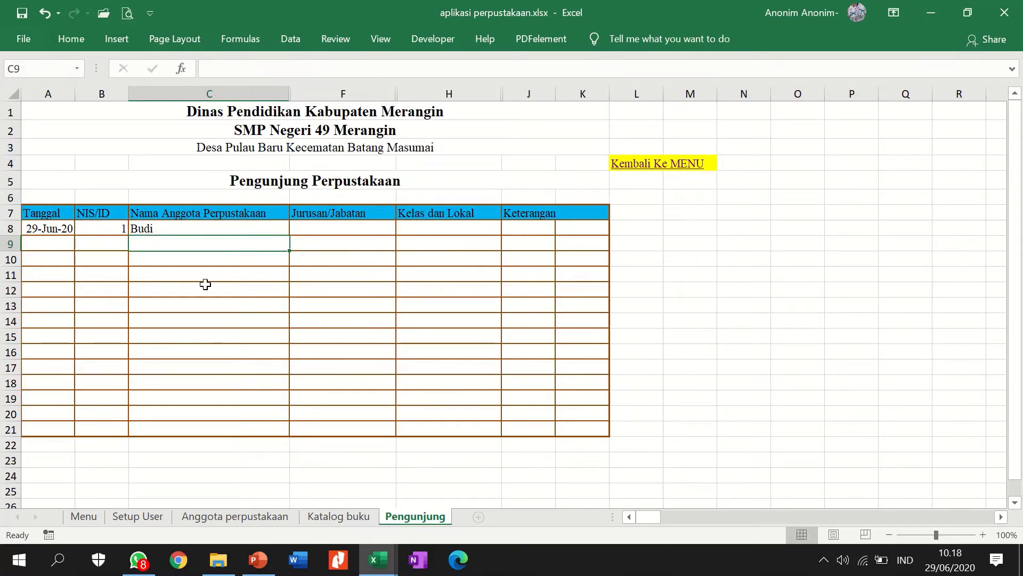
# Try NIS/ID 2, 3 and 4 in B8, then select member 4's empty name cell on Anggota perpustakaan.
pyautogui.click(121, 227)
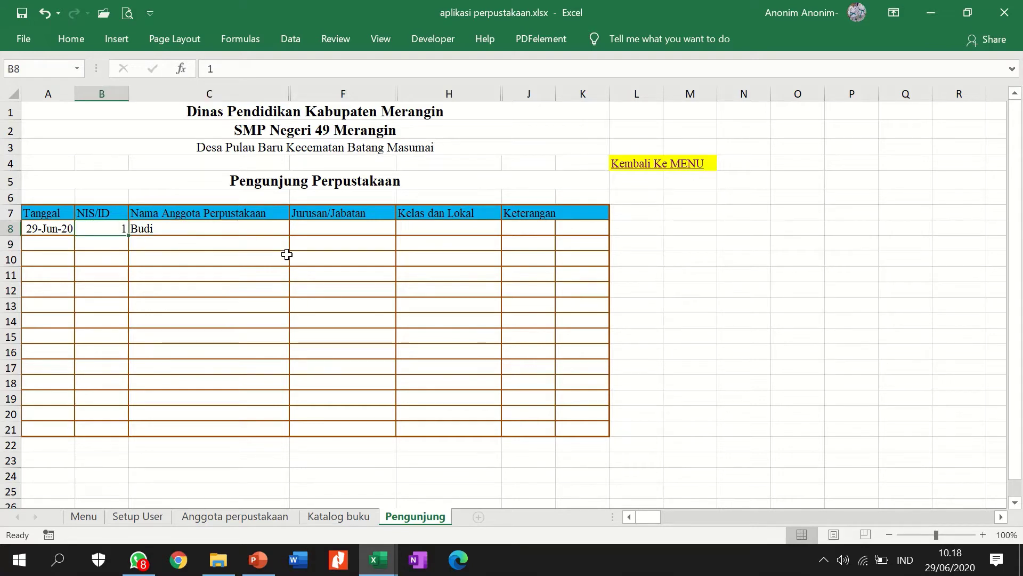
pyautogui.write('2')
pyautogui.press('Return')
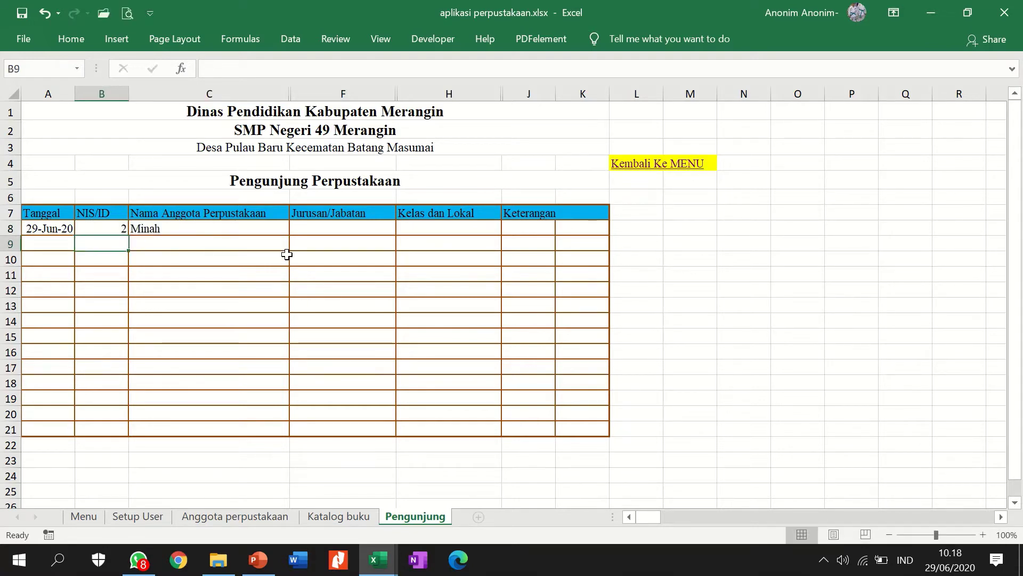
pyautogui.press('Up')
pyautogui.write('3')
pyautogui.press('Return')
pyautogui.press('Up')
pyautogui.write('4')
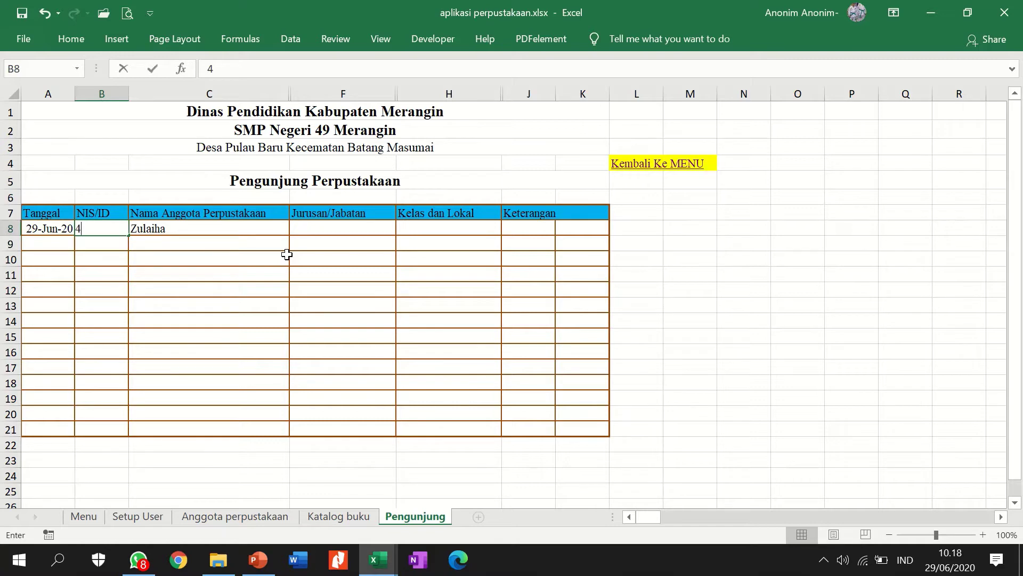
pyautogui.press('Return')
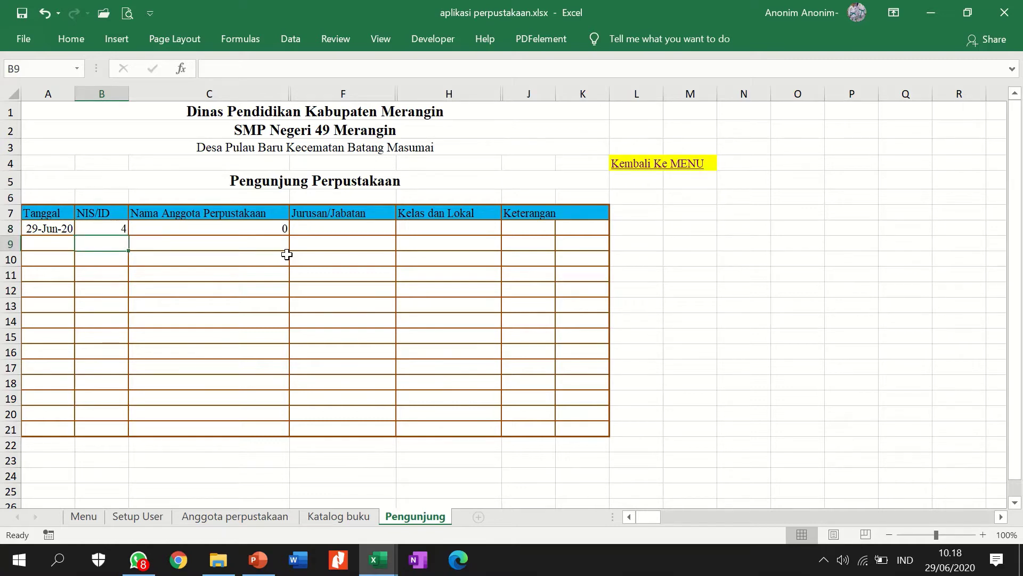
pyautogui.press('Up')
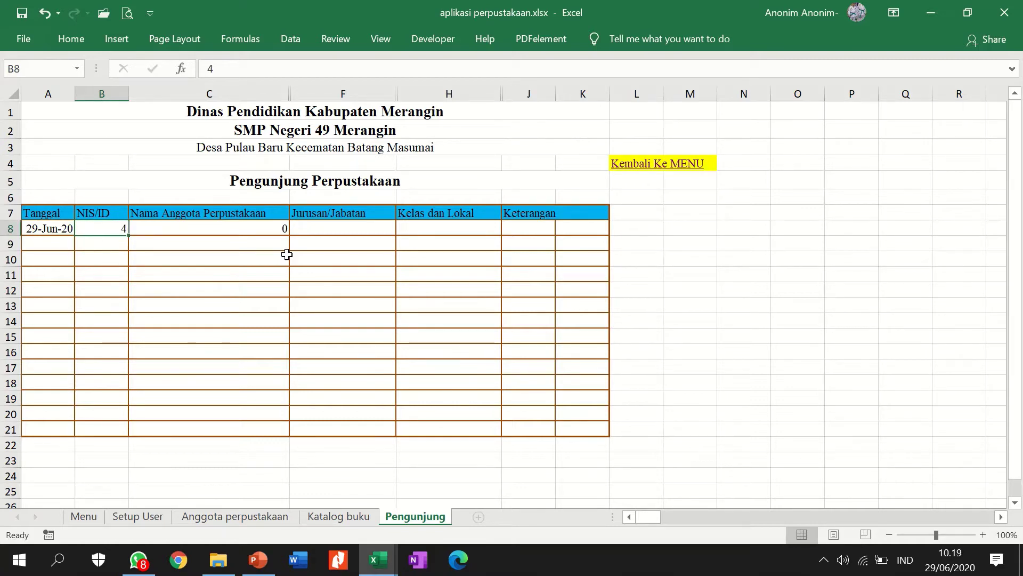
pyautogui.click(223, 518)
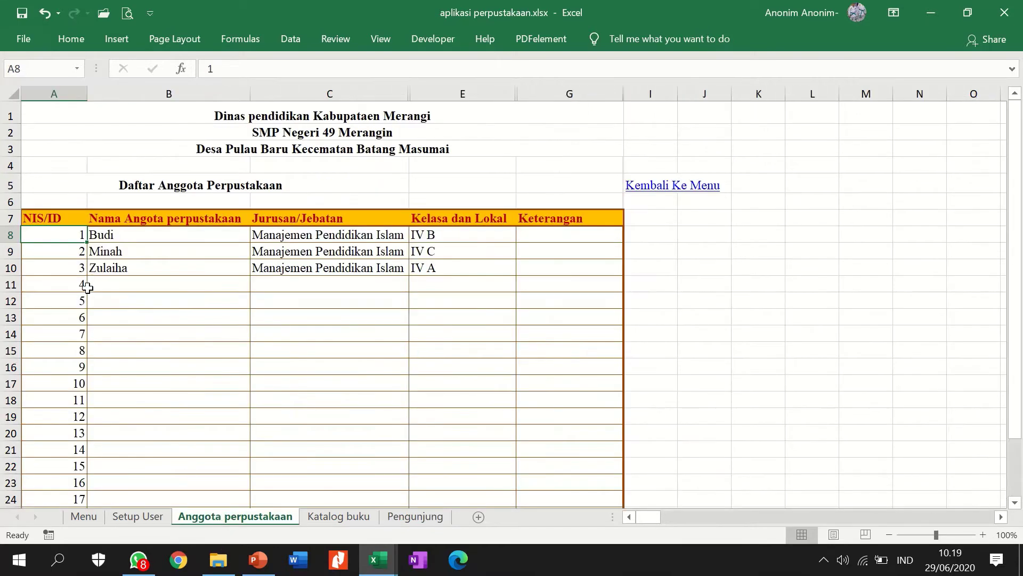
pyautogui.click(103, 283)
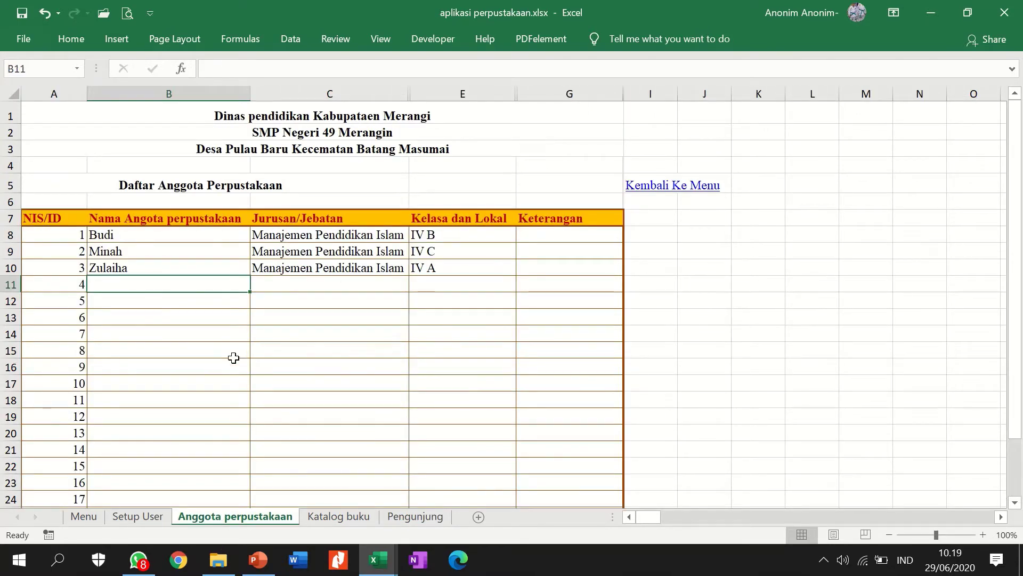
# Enter a name for member NIS/ID 4 in B11 and return to the Pengunjung sheet.
pyautogui.write('Si ')
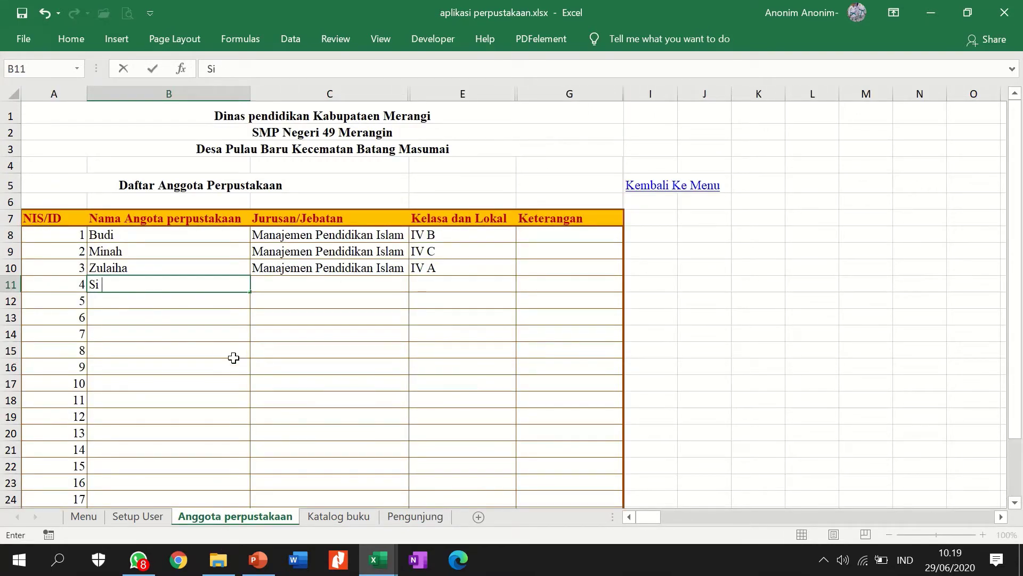
pyautogui.write('Anu')
pyautogui.press('Tab')
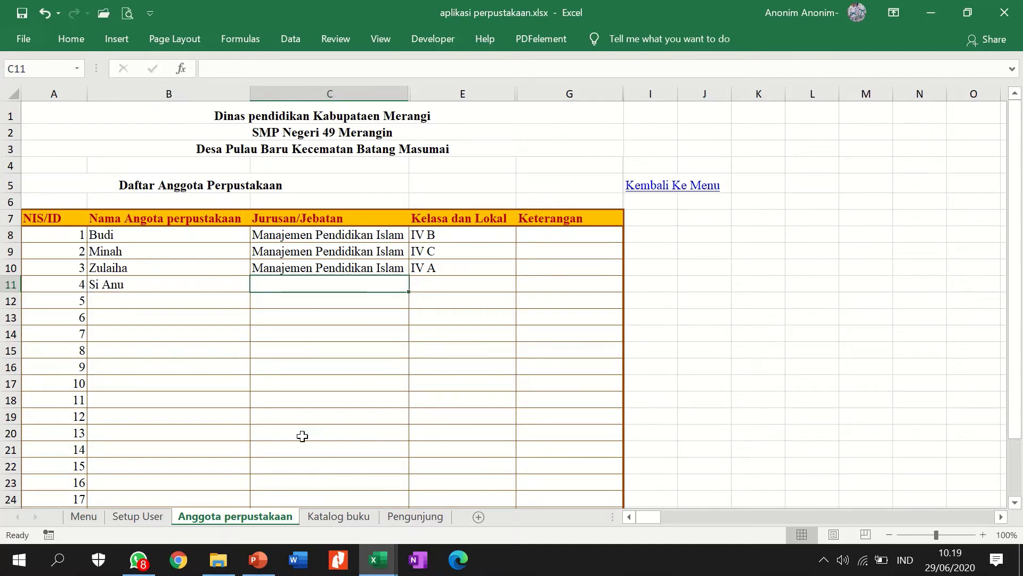
pyautogui.click(404, 516)
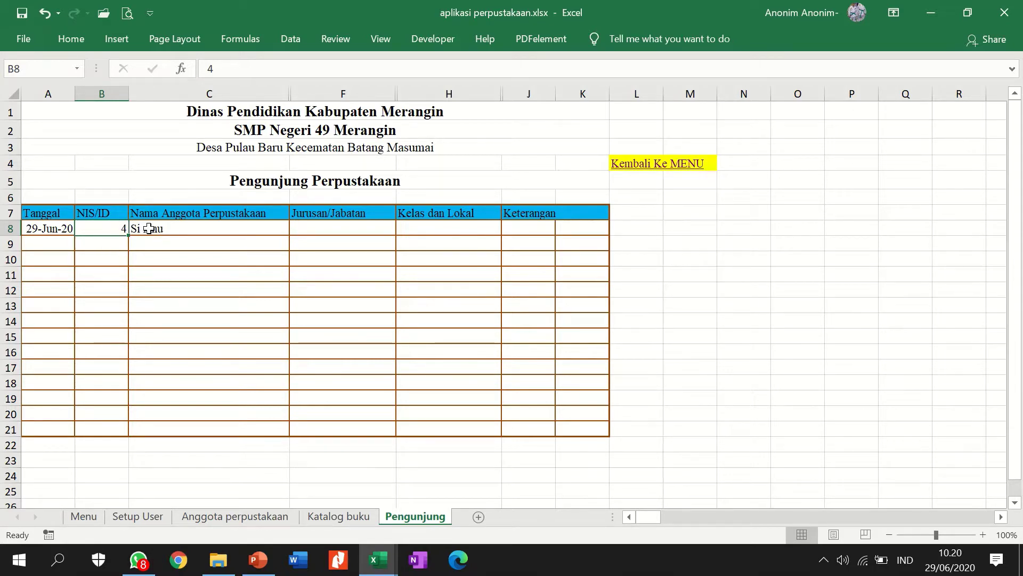
# Enter NIS/ID 1 in B8 and inspect C8's VLOOKUP formula.
pyautogui.click(143, 229)
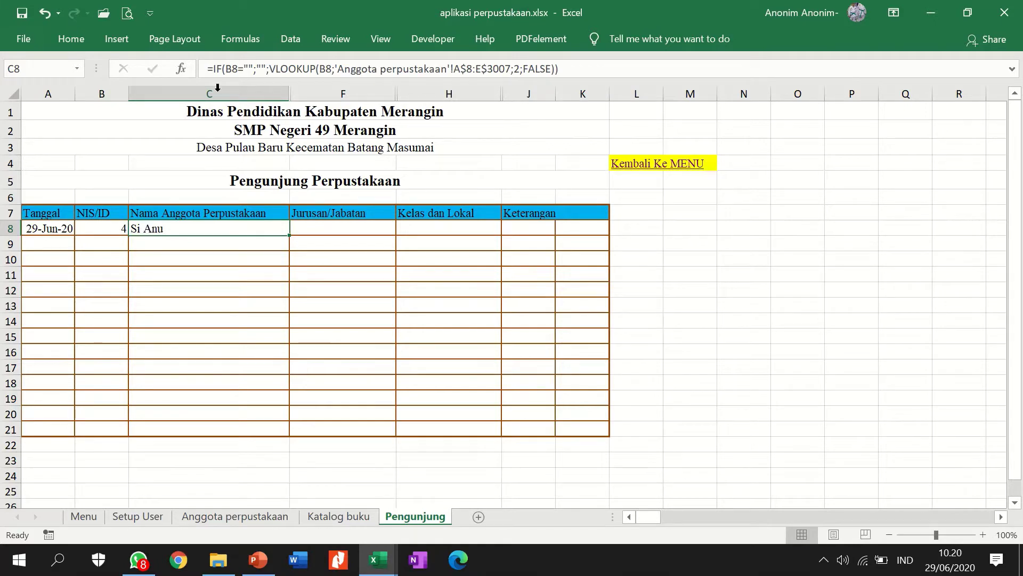
pyautogui.click(113, 226)
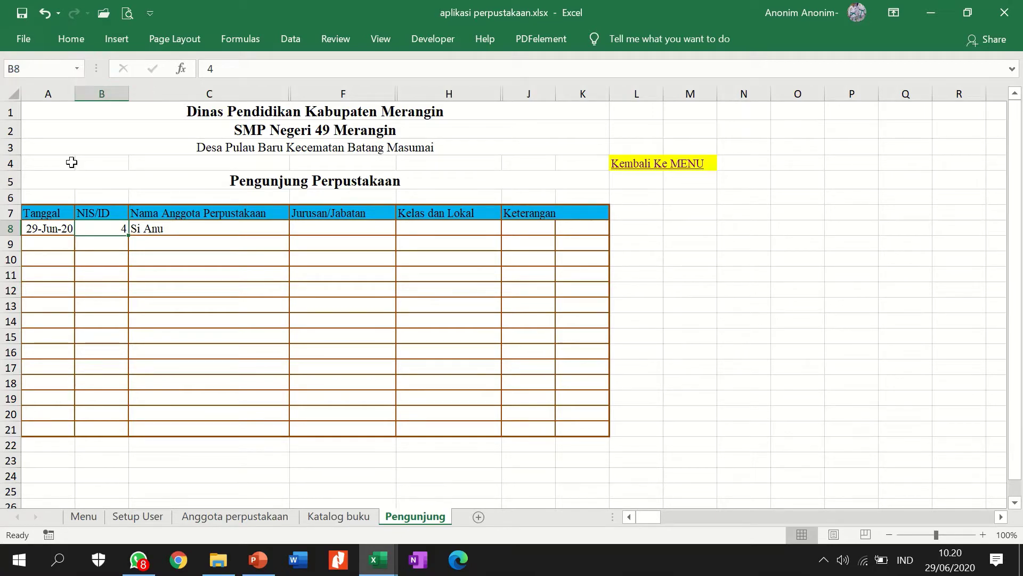
pyautogui.click(108, 92)
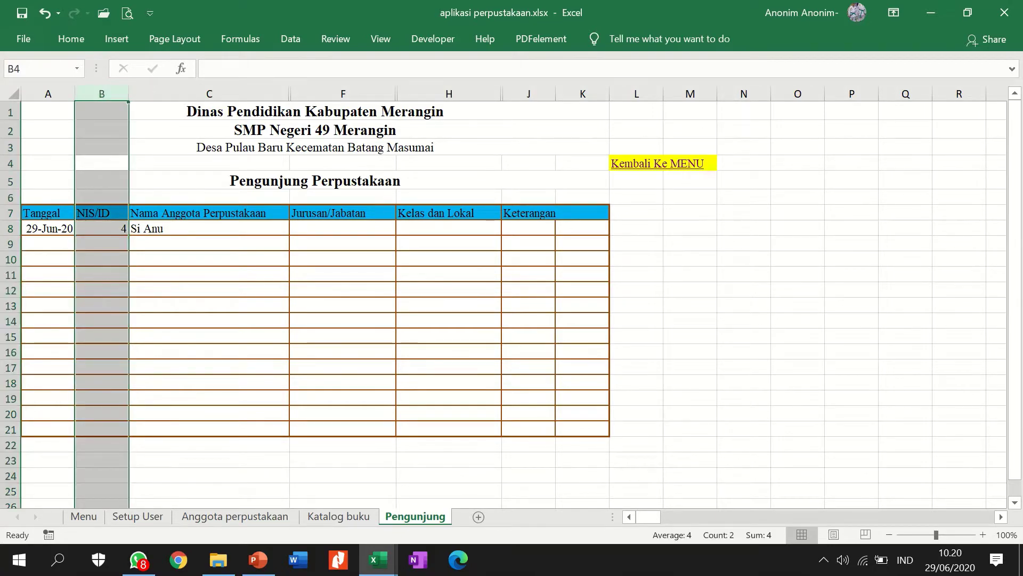
pyautogui.click(11, 228)
pyautogui.click(110, 226)
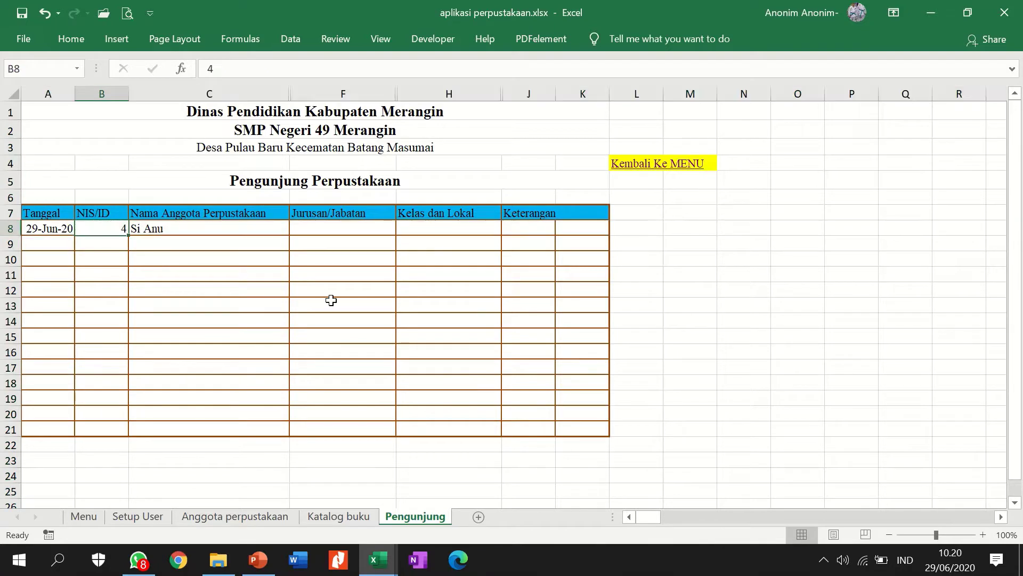
pyautogui.write('1')
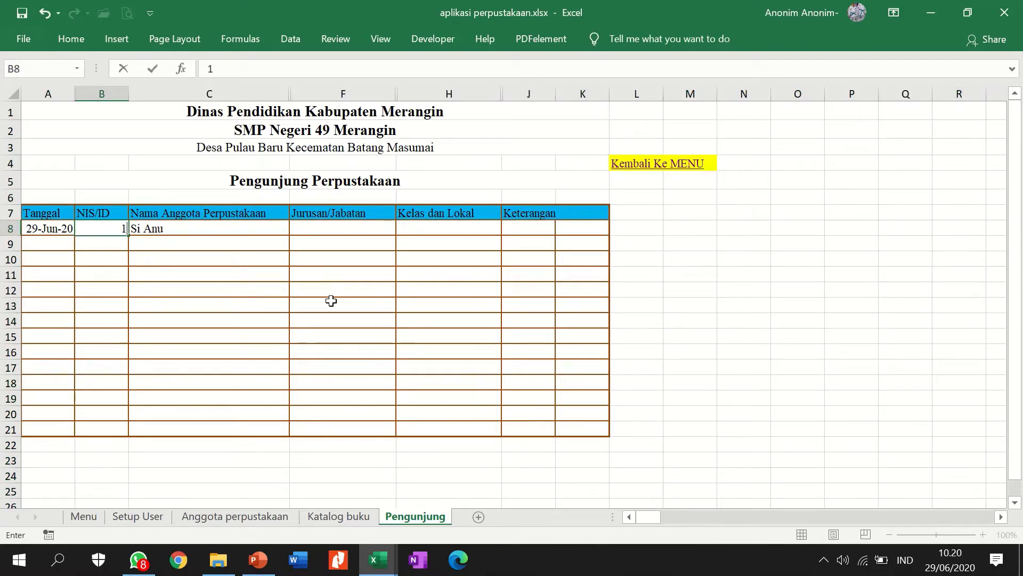
pyautogui.press('Return')
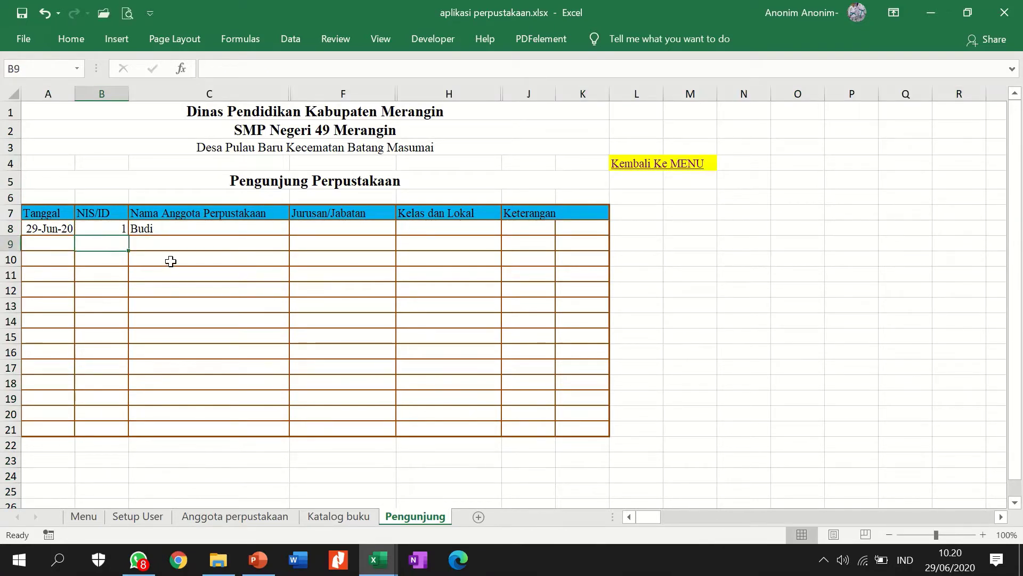
pyautogui.click(196, 224)
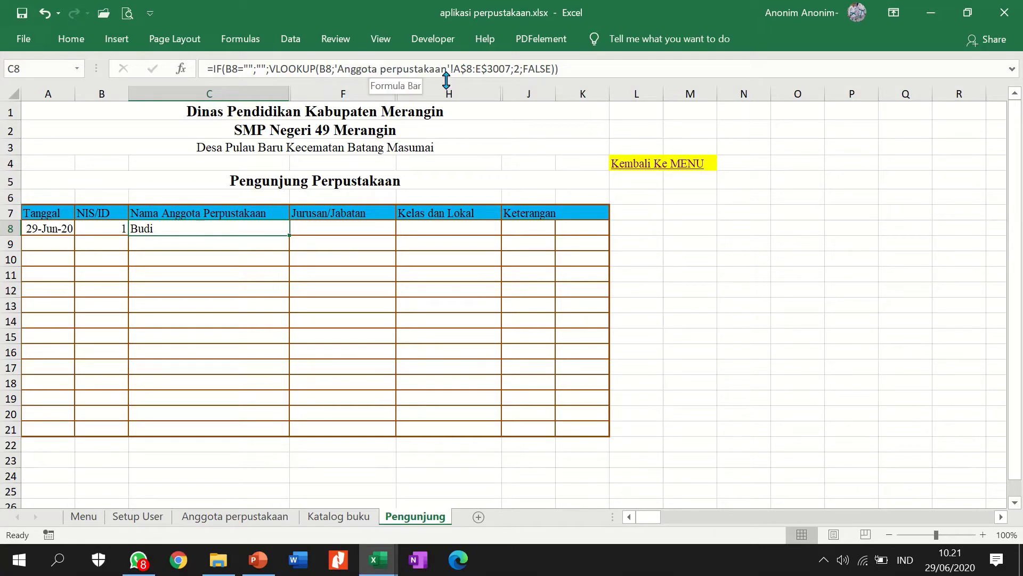
# Look over the Anggota perpustakaan and Katalog buku sheets, then come back to Pengunjung.
pyautogui.click(237, 516)
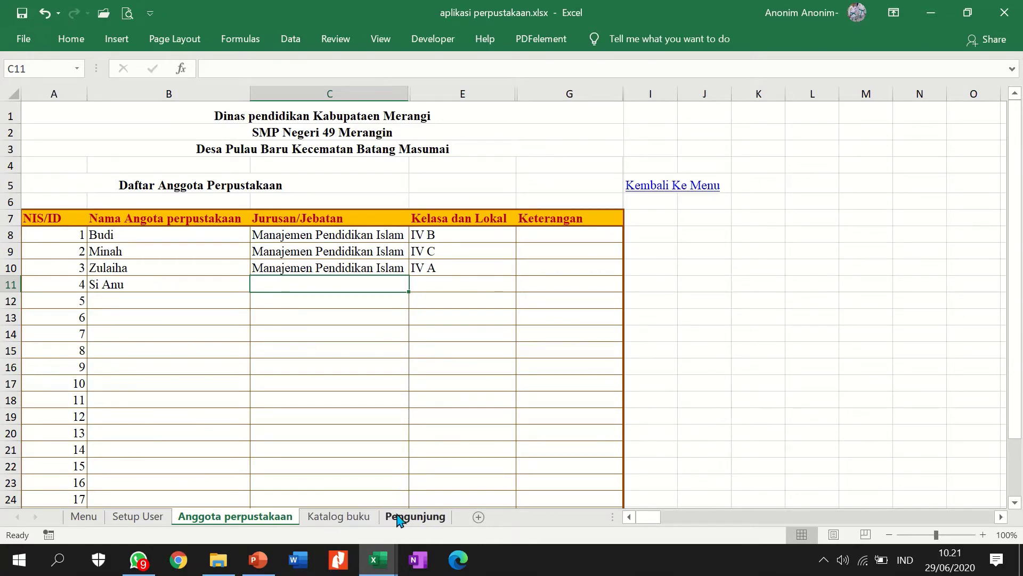
pyautogui.click(358, 520)
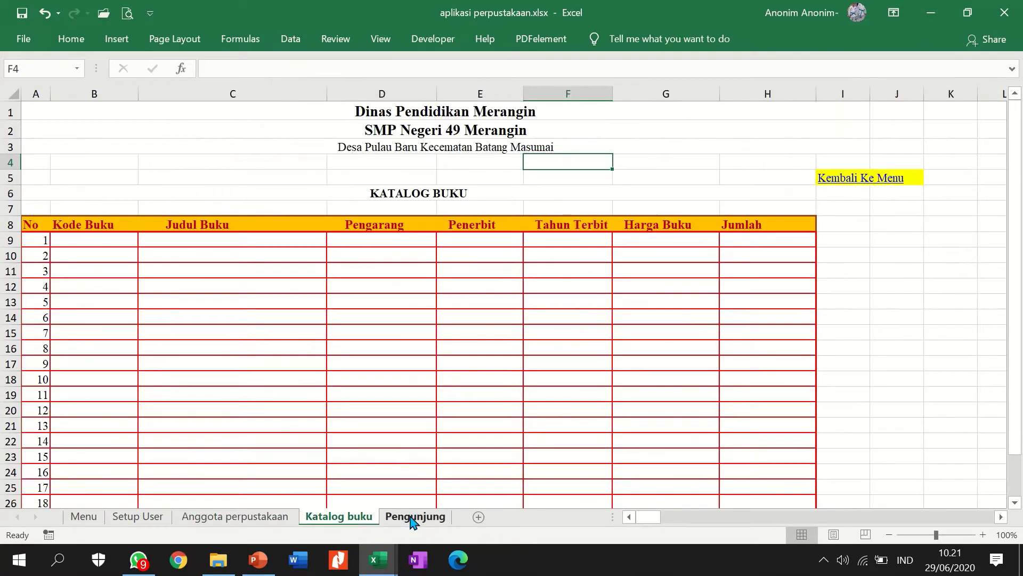
pyautogui.click(414, 517)
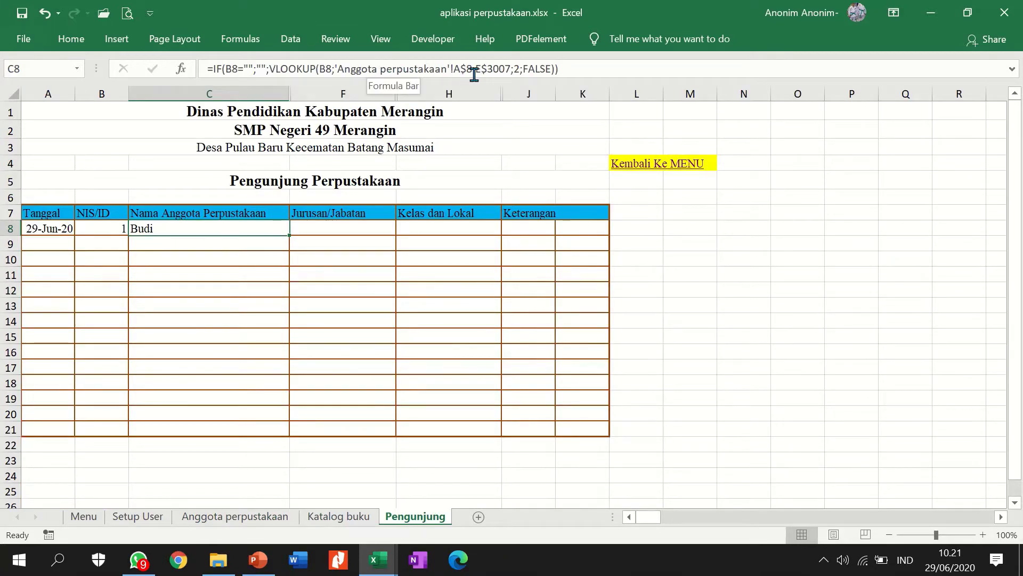
# Recommit C8's member-name lookup formula and switch to Anggota perpustakaan.
pyautogui.click(460, 68)
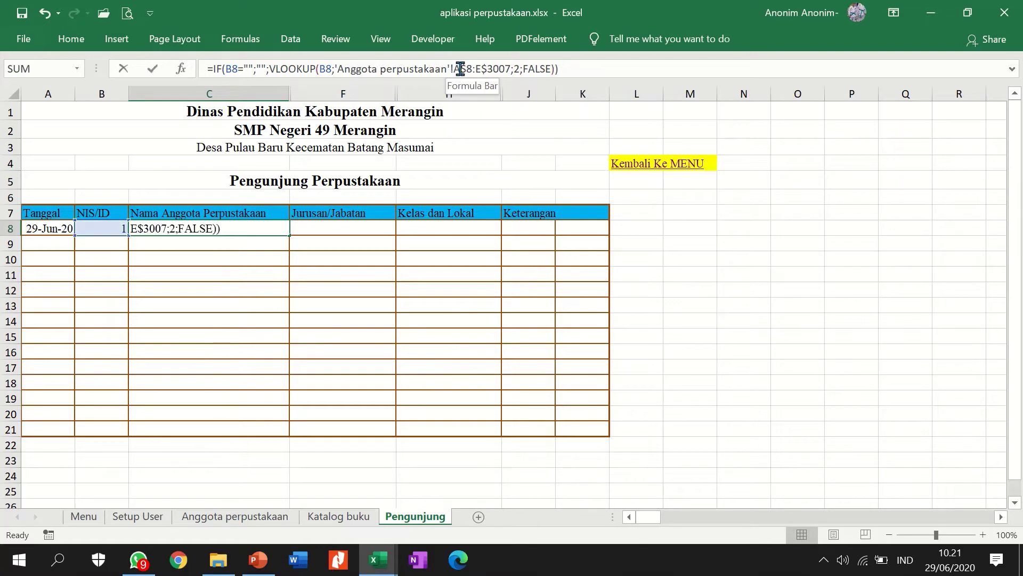
pyautogui.moveTo(460, 68); pyautogui.dragTo(466, 69)
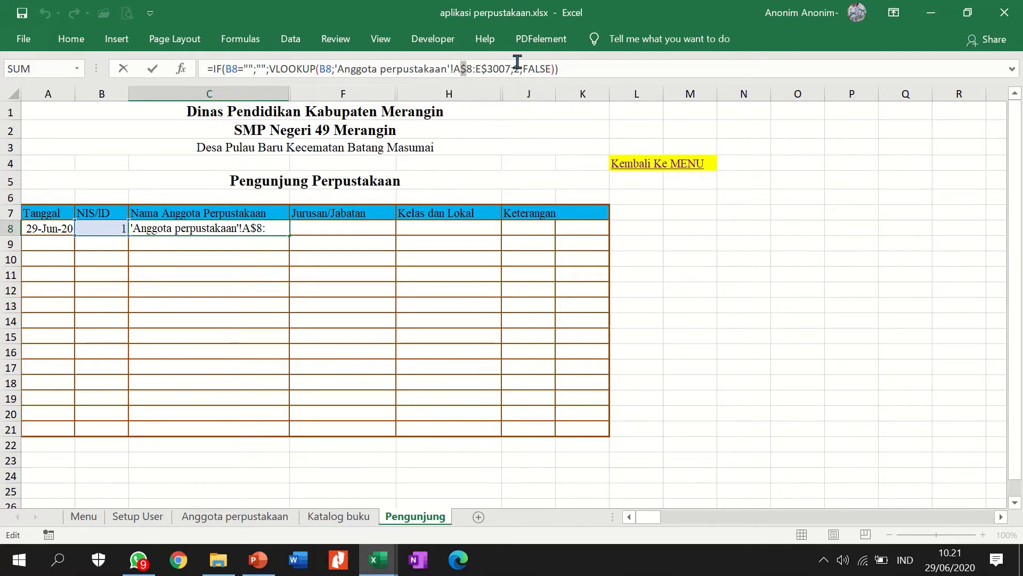
pyautogui.press('Return')
pyautogui.click(243, 517)
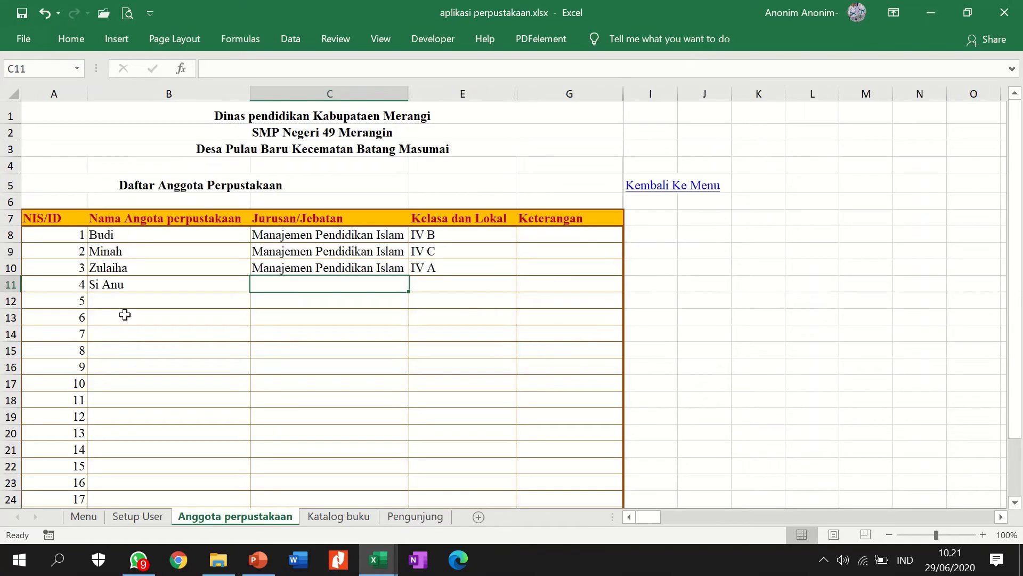
pyautogui.click(105, 241)
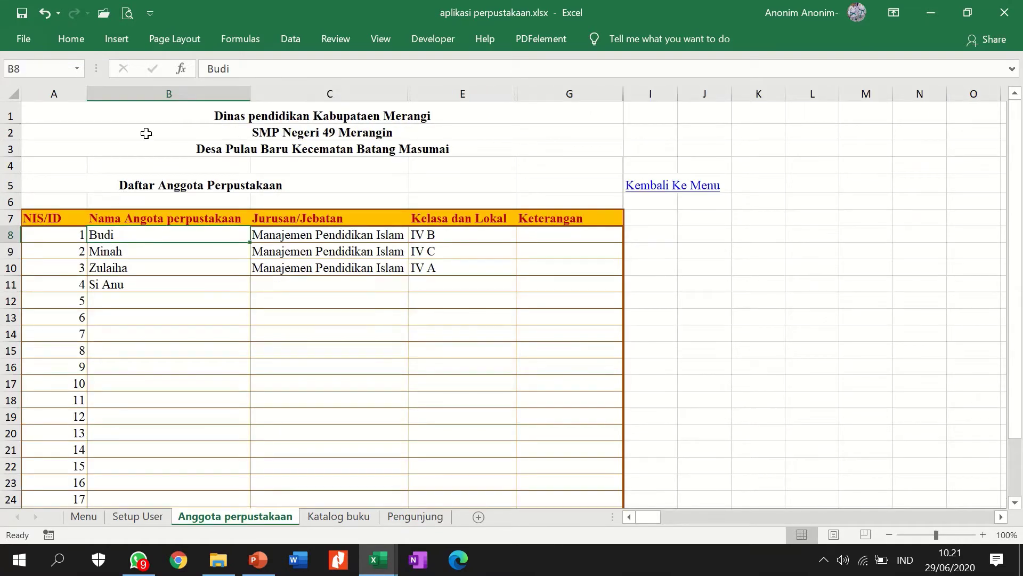
pyautogui.click(155, 93)
pyautogui.click(11, 235)
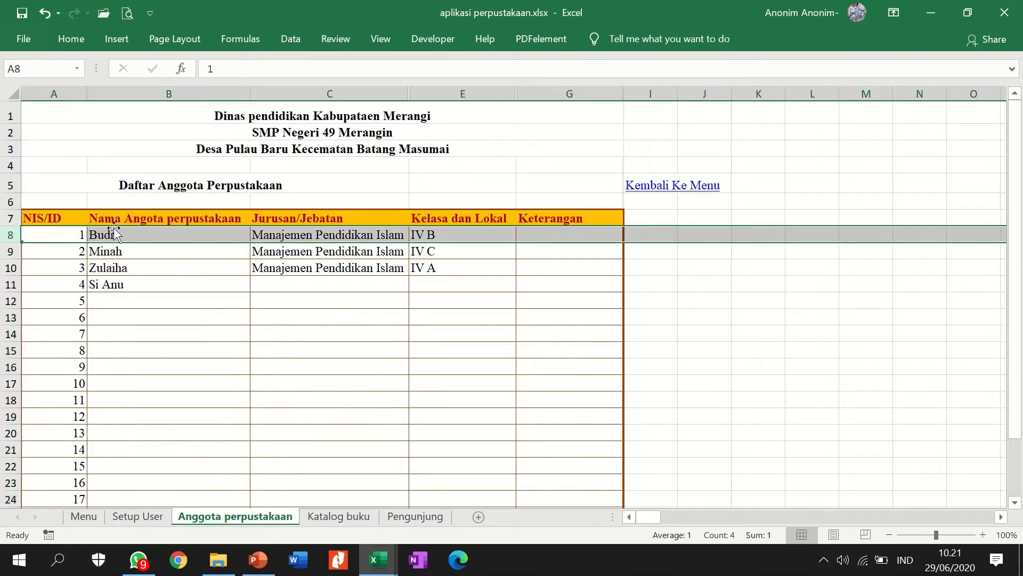
pyautogui.click(113, 237)
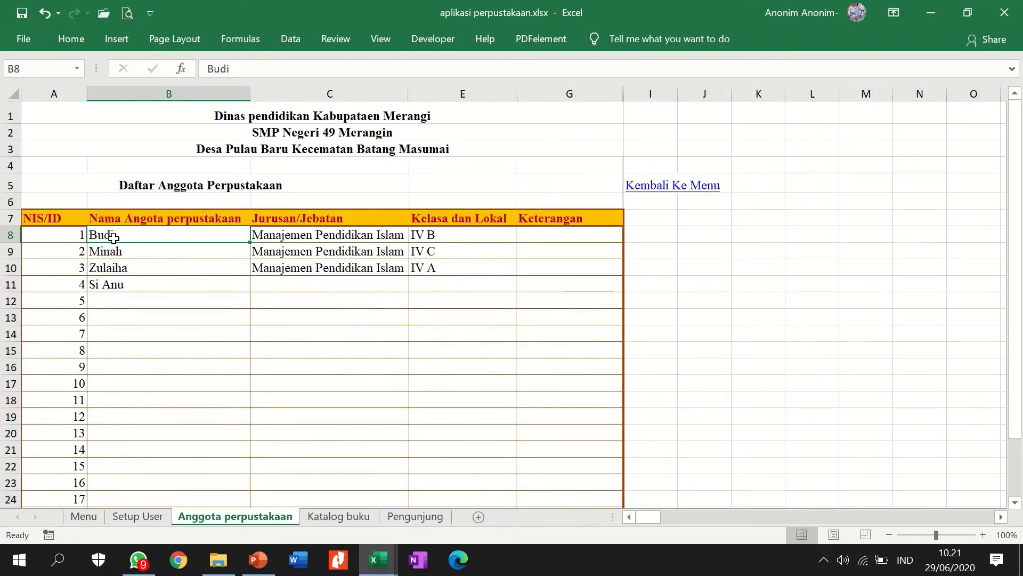
pyautogui.moveTo(113, 237); pyautogui.dragTo(598, 432)
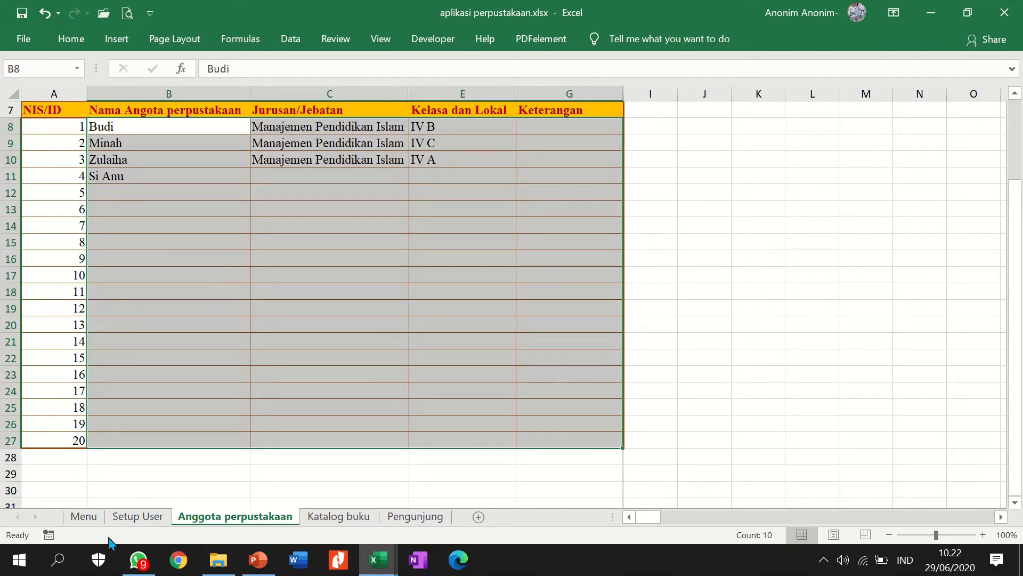
pyautogui.click(119, 525)
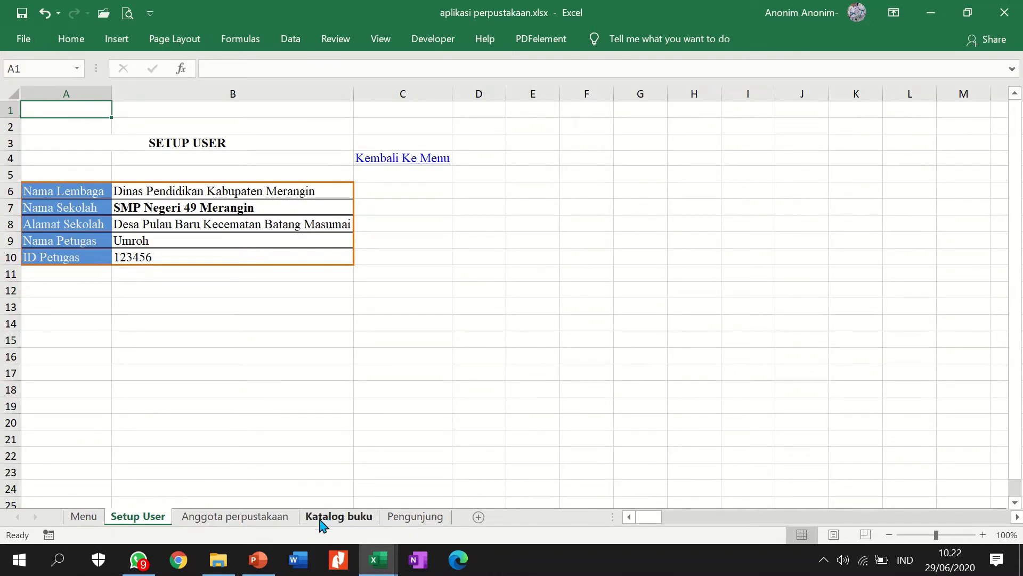
pyautogui.click(267, 523)
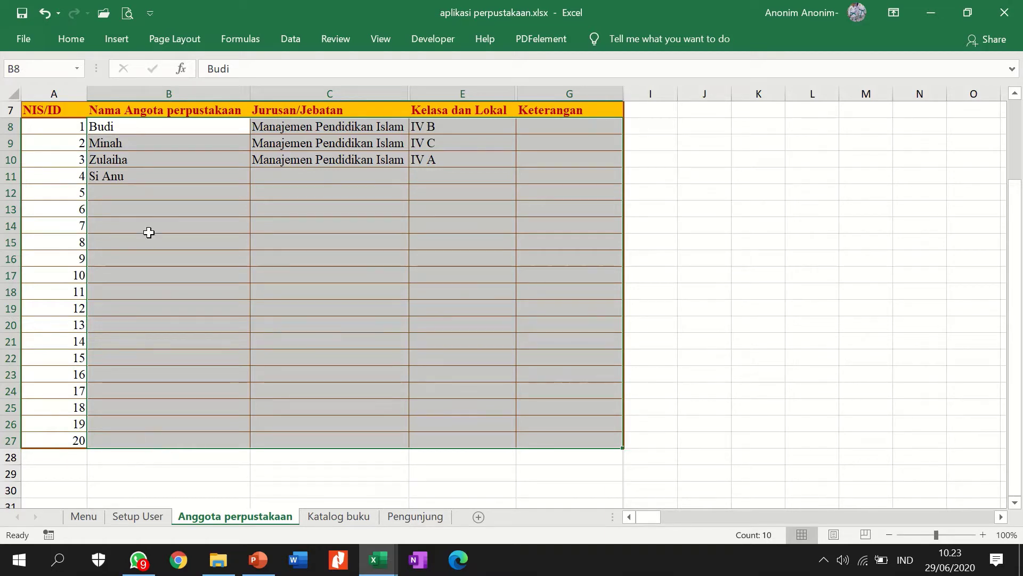
# Select IDs 9–11 in column A and fill the series down to 140 at row 147.
pyautogui.moveTo(76, 261); pyautogui.dragTo(78, 312)
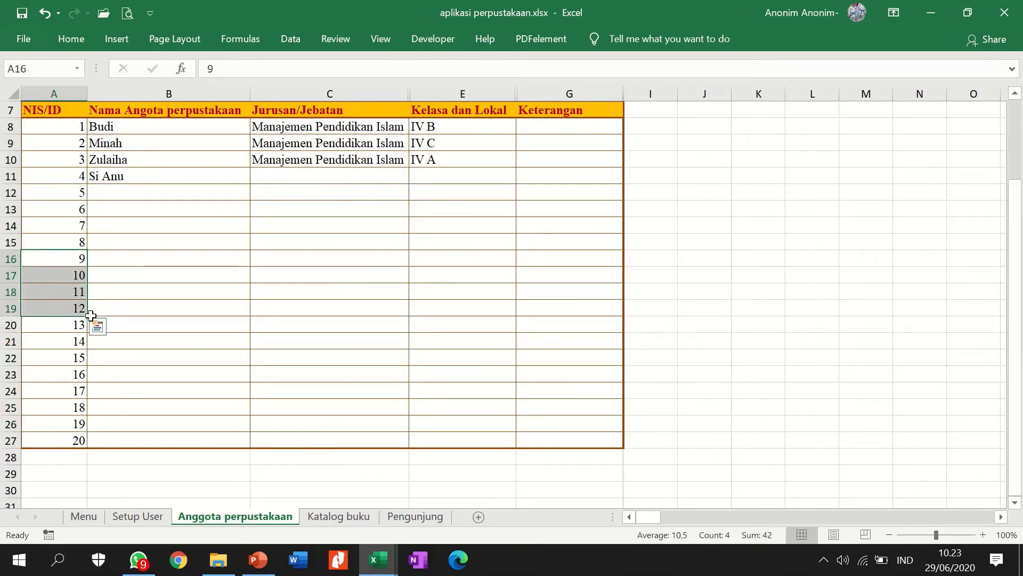
pyautogui.click(74, 310)
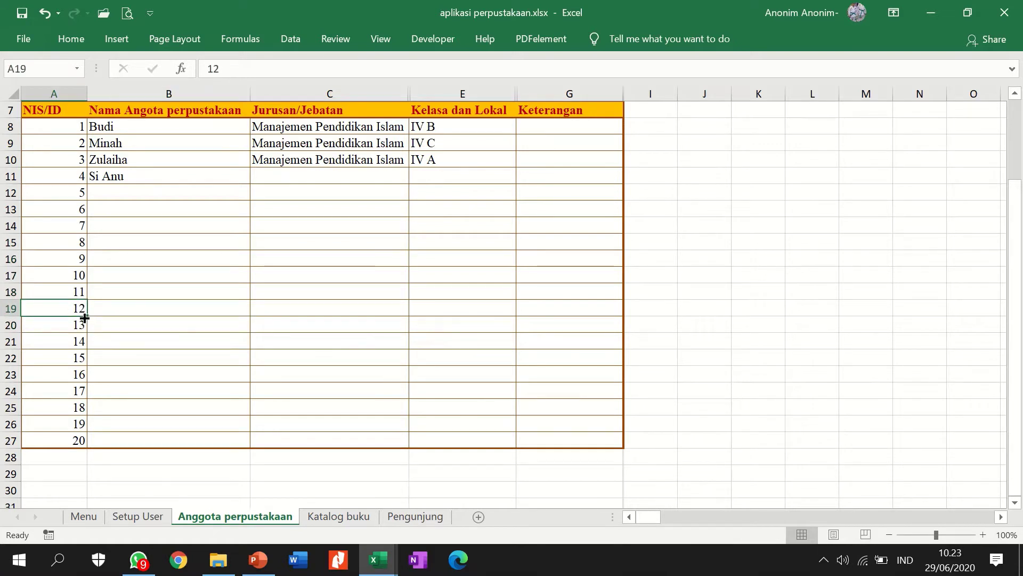
pyautogui.moveTo(62, 256); pyautogui.dragTo(87, 402)
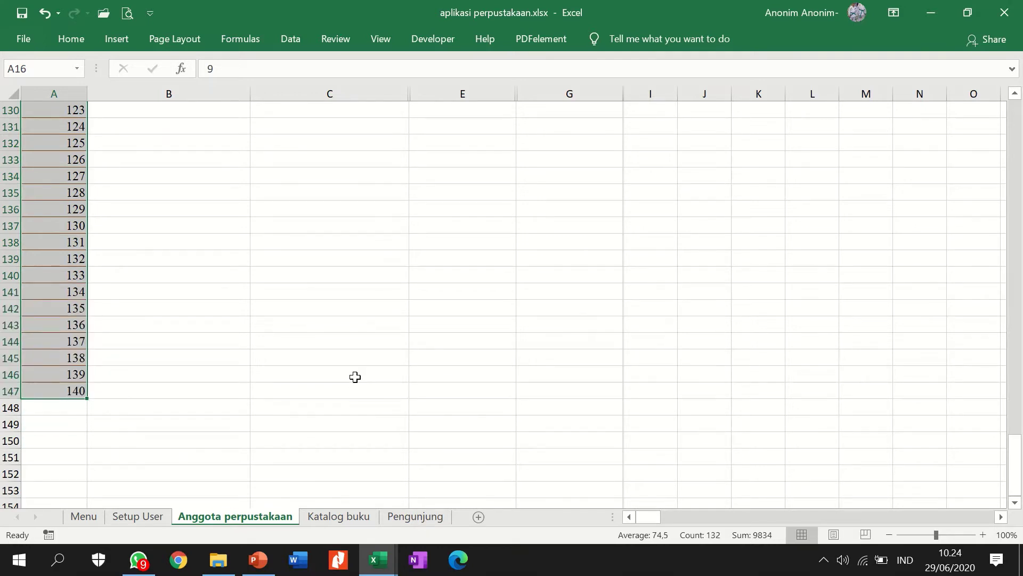
pyautogui.click(58, 394)
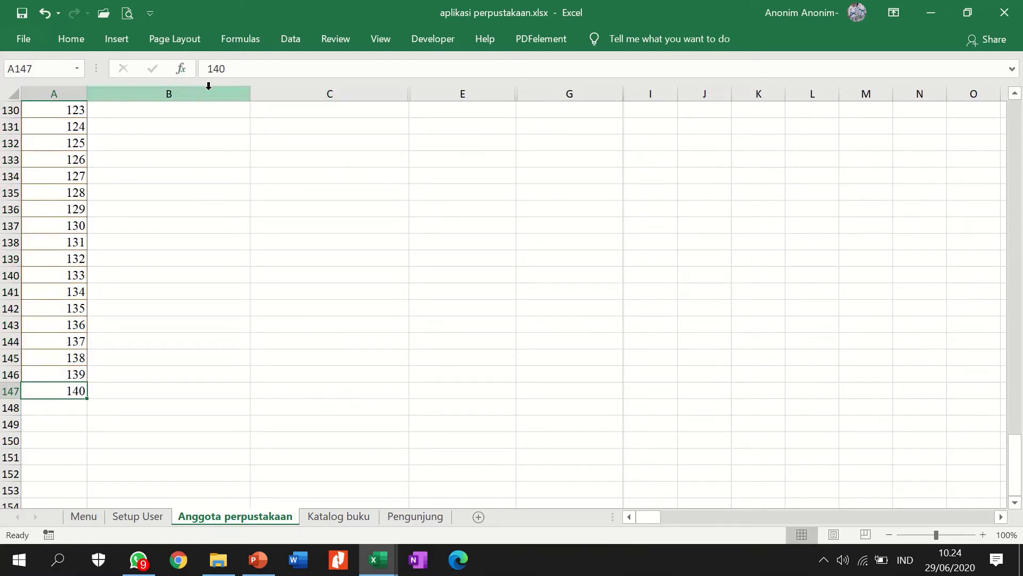
pyautogui.scroll(7, 192, 199)
pyautogui.scroll(-7, 194, 187)
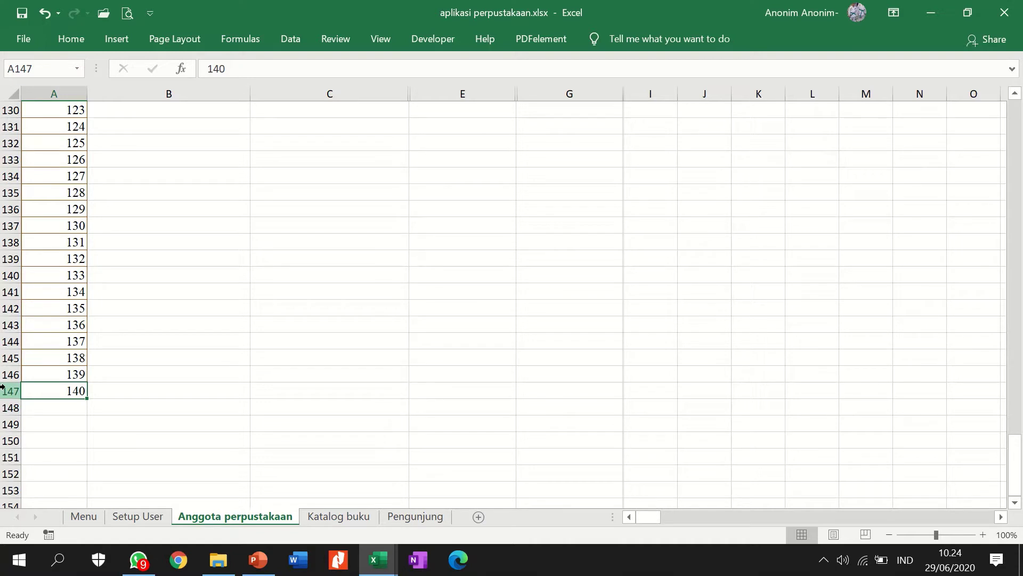
# Inspect C8's lookup range A$8:E$3007, then check how far the Anggota perpustakaan data extends.
pyautogui.click(417, 517)
pyautogui.click(266, 229)
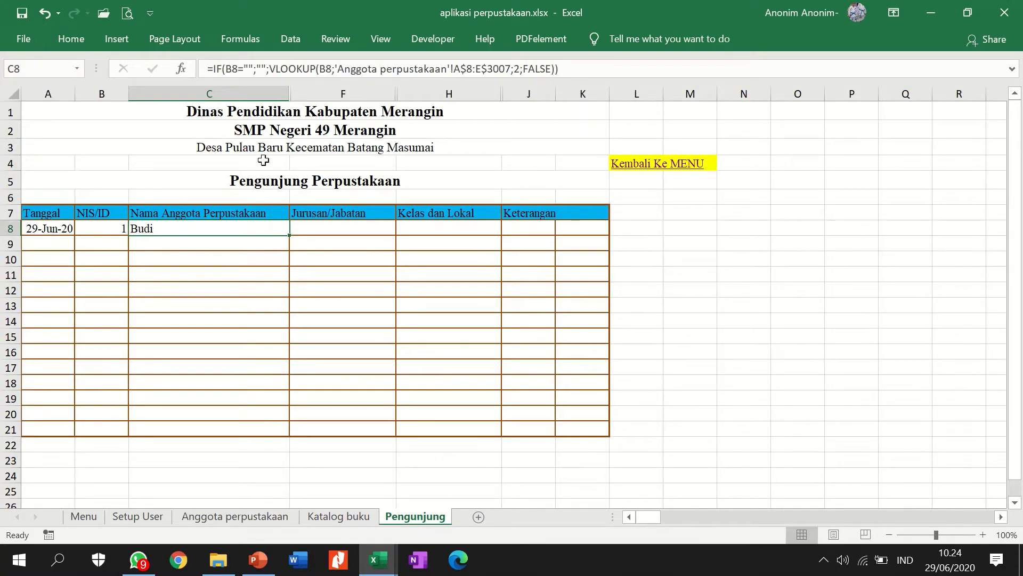
pyautogui.click(463, 69)
pyautogui.moveTo(472, 69); pyautogui.dragTo(454, 68)
pyautogui.moveTo(477, 70); pyautogui.dragTo(511, 70)
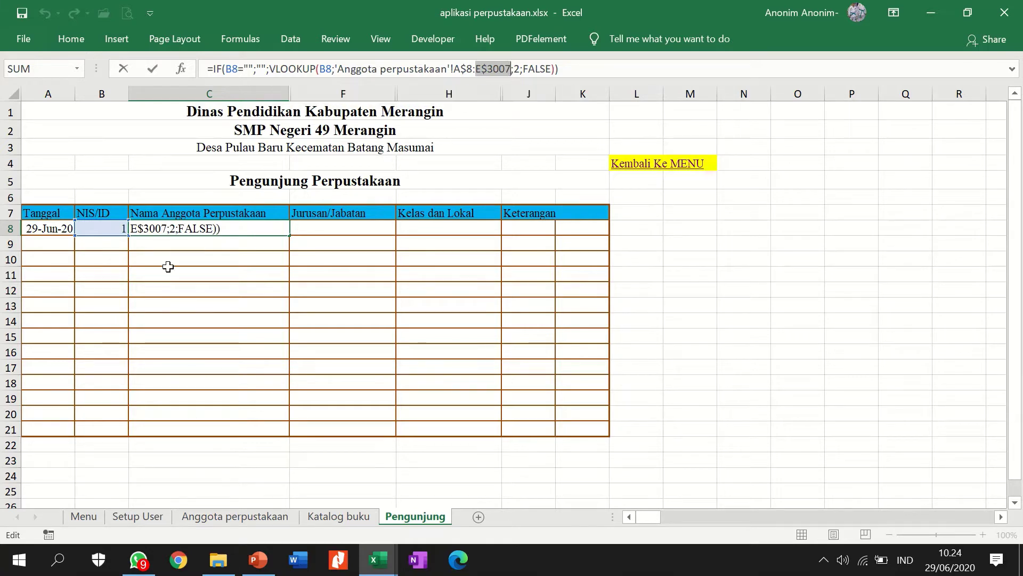
pyautogui.press('Return')
pyautogui.click(214, 518)
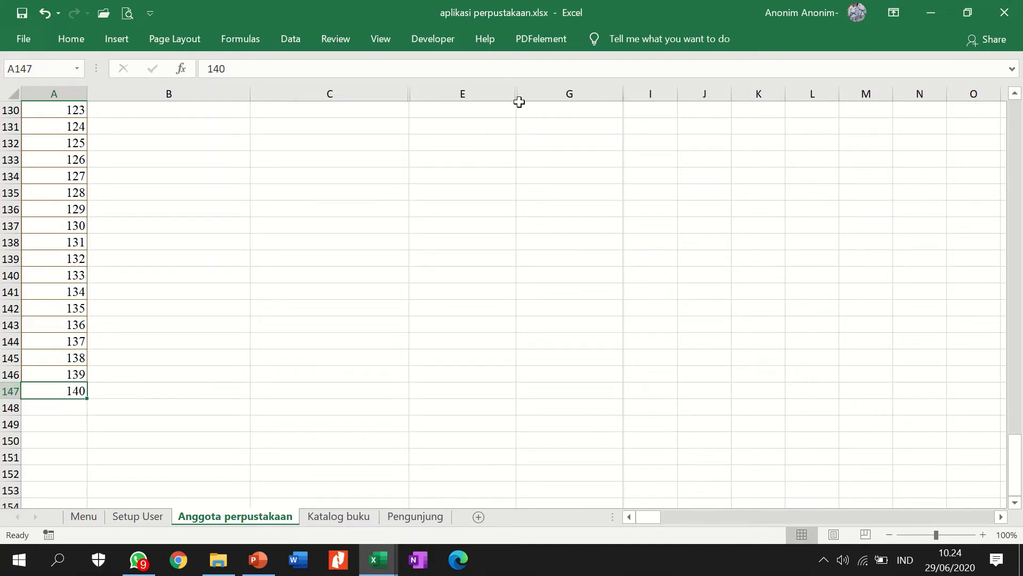
pyautogui.scroll(20, 555, 158)
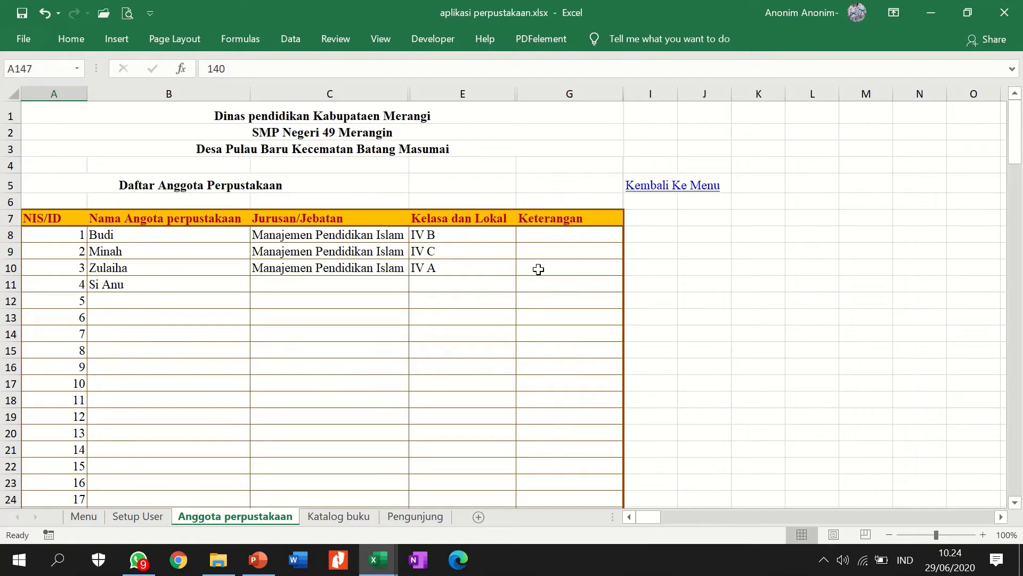
pyautogui.scroll(-8, 538, 269)
pyautogui.click(419, 520)
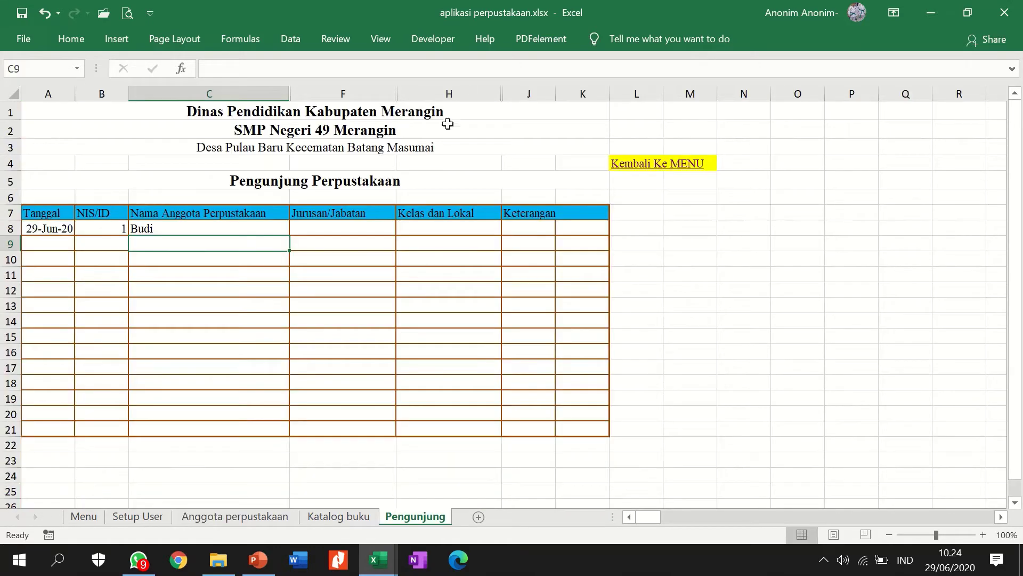
# Change C8's VLOOKUP range end from E$3007 to G$147, so it still returns the name for ID 1.
pyautogui.click(246, 229)
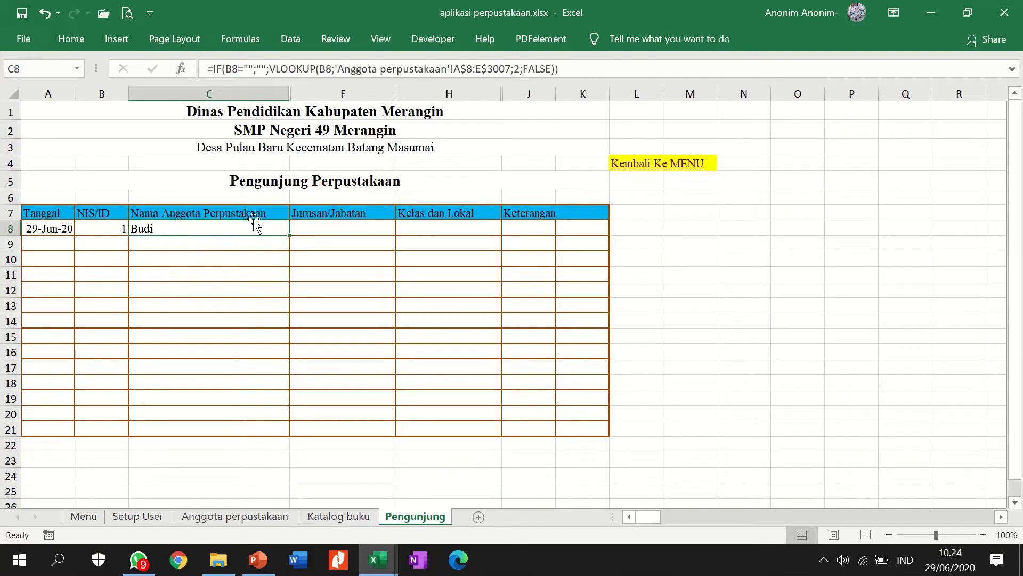
pyautogui.click(485, 69)
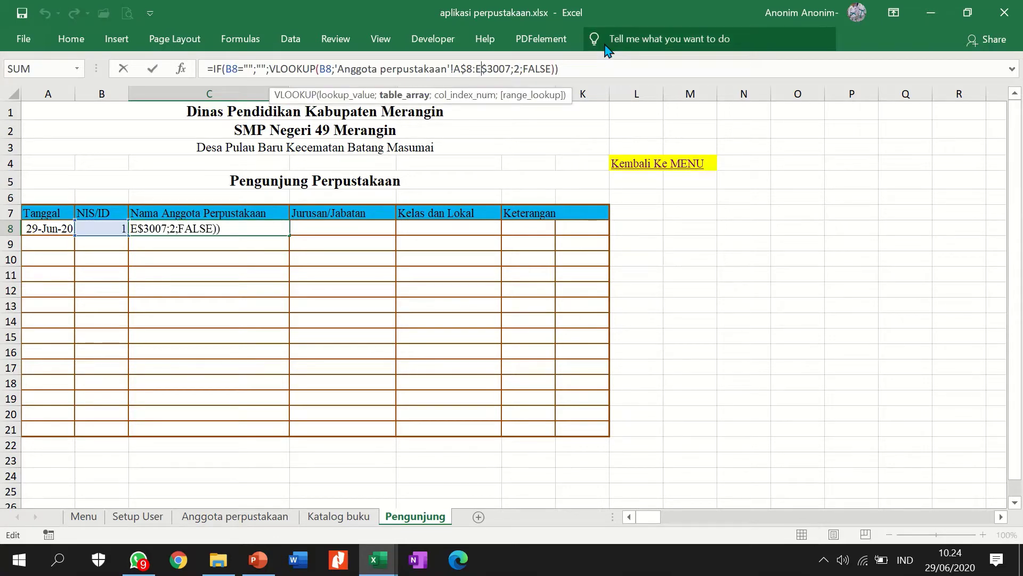
pyautogui.press('BackSpace')
pyautogui.write('e')
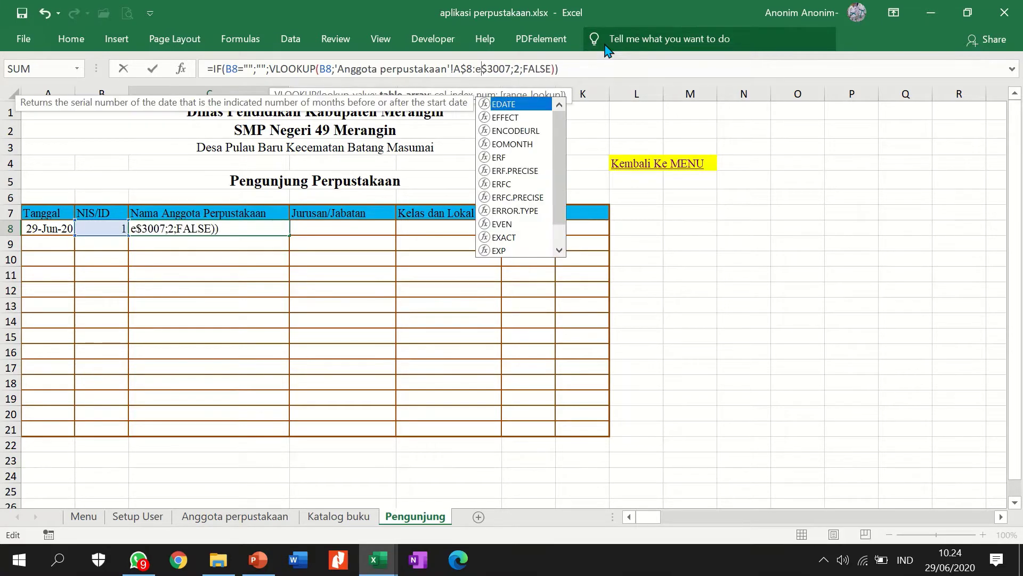
pyautogui.press('Right')
pyautogui.press('BackSpace')
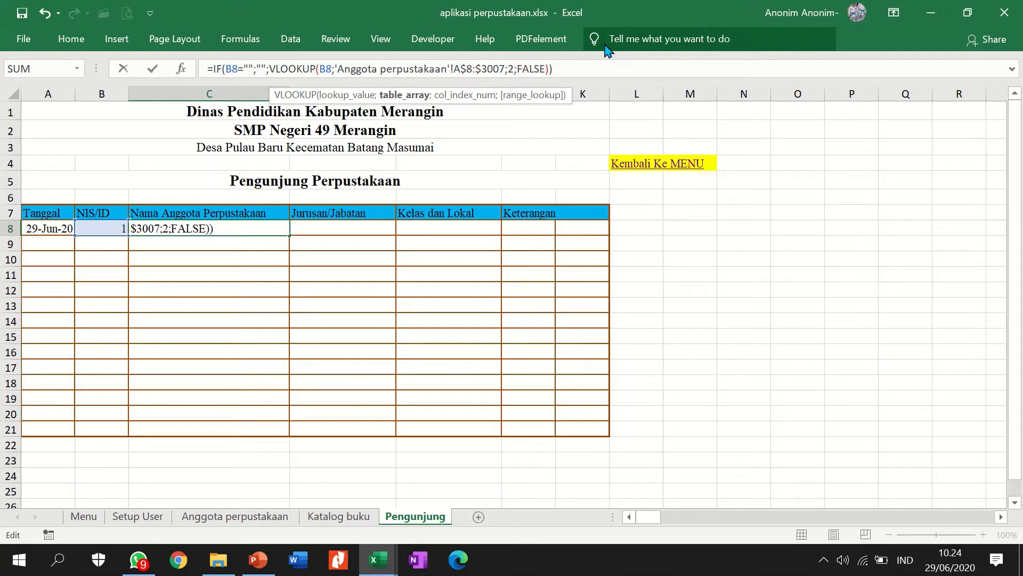
pyautogui.write('G')
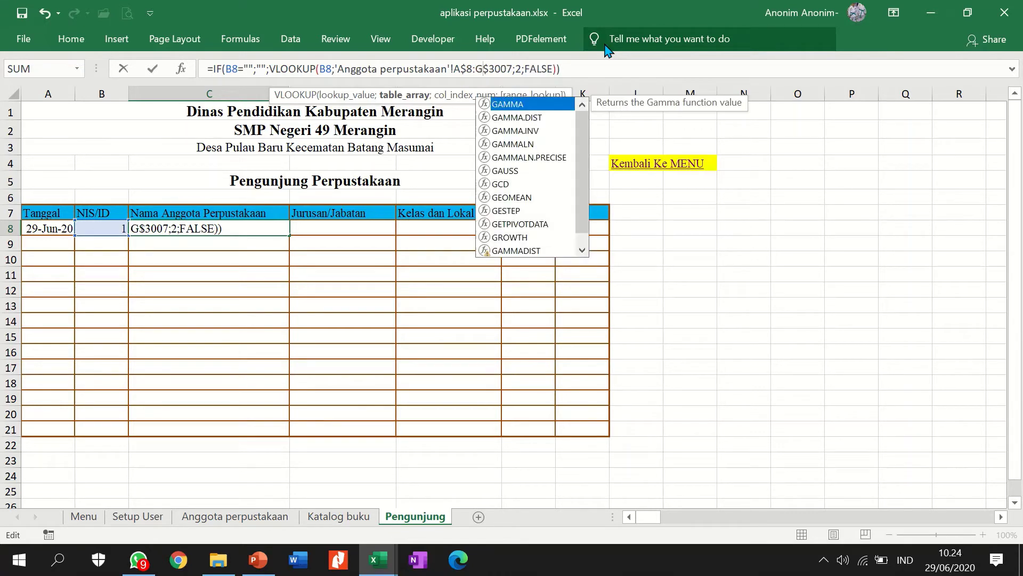
pyautogui.press('Right')
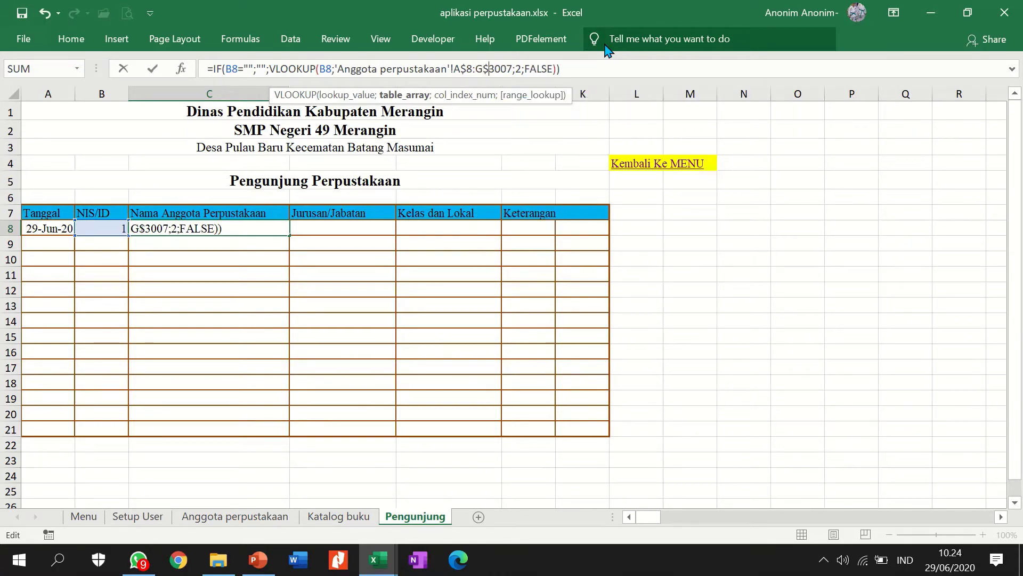
pyautogui.hotkey('shift', 'Right')
pyautogui.hotkey('shift', 'Right')
pyautogui.hotkey('shift', 'Right')
pyautogui.hotkey('shift', 'Right')
pyautogui.write('147')
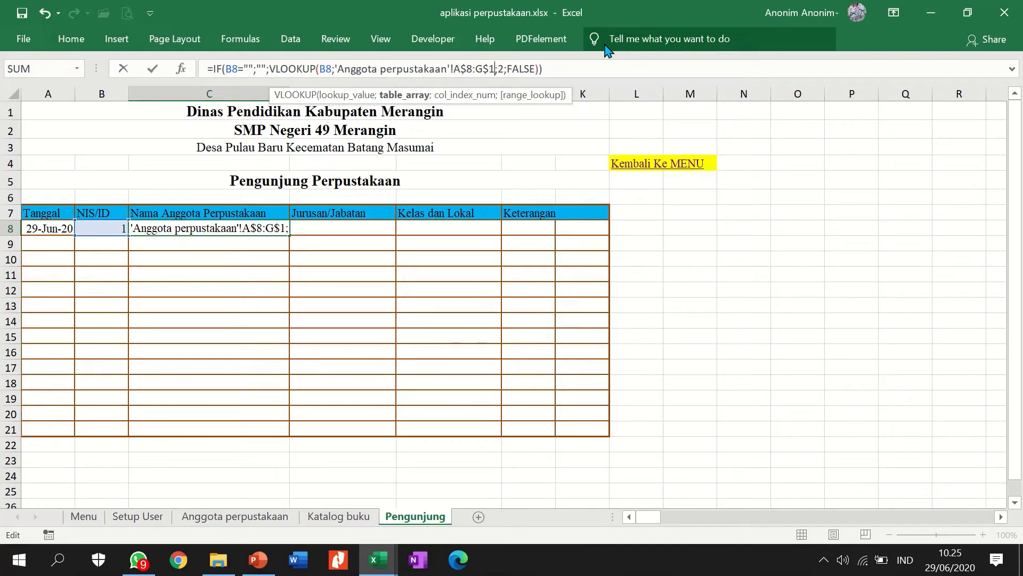
pyautogui.press('Return')
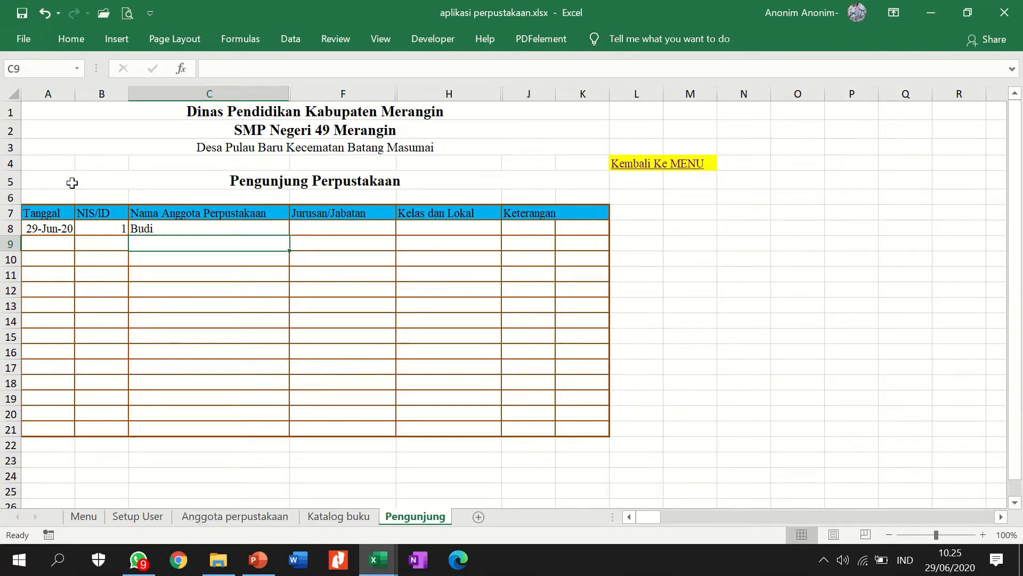
# Enter NIS/ID 140 in B9 and in B8, which makes C8's name lookup return 0.
pyautogui.click(101, 244)
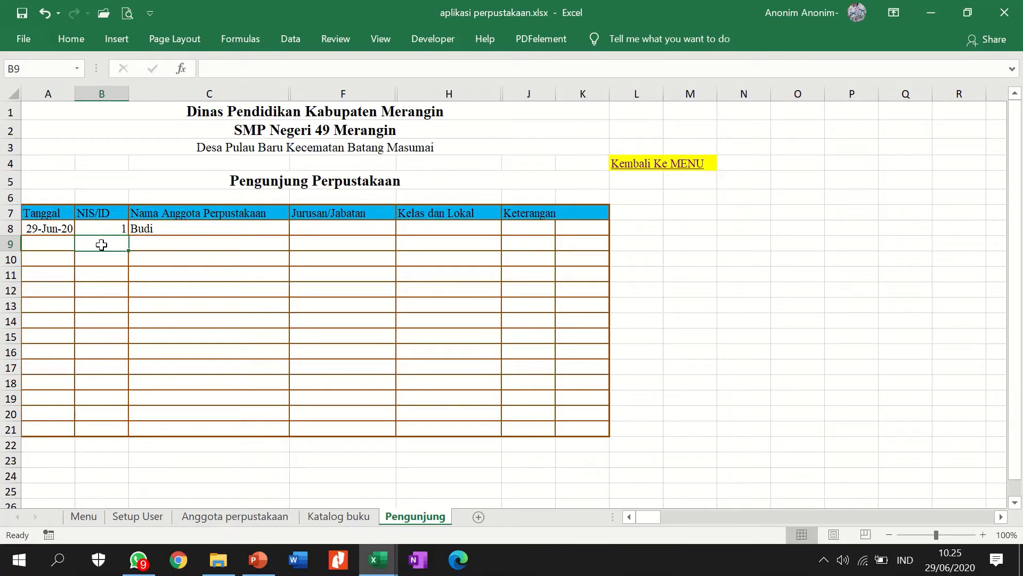
pyautogui.write('140')
pyautogui.click(198, 316)
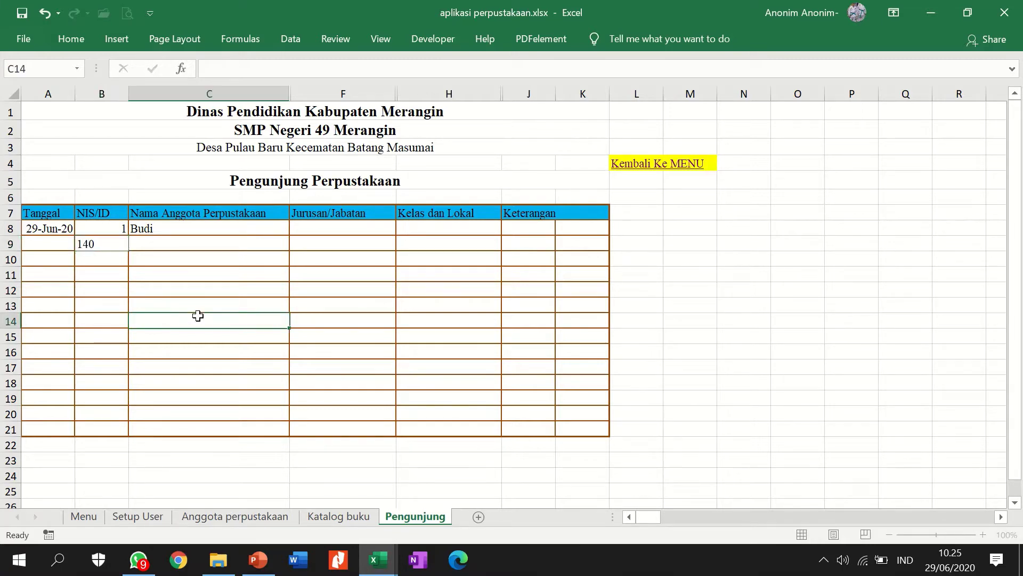
pyautogui.click(173, 243)
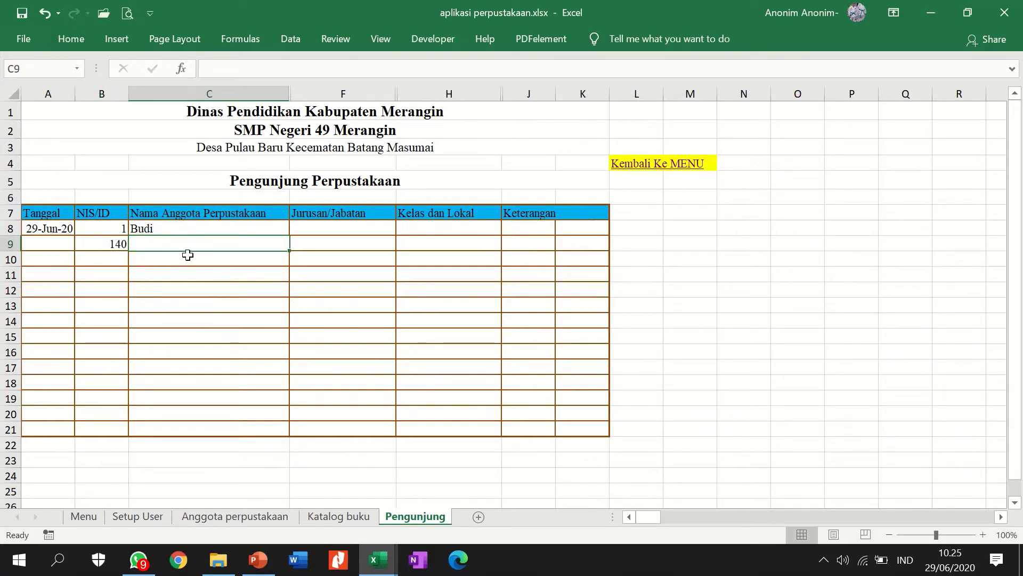
pyautogui.click(110, 226)
pyautogui.write('14')
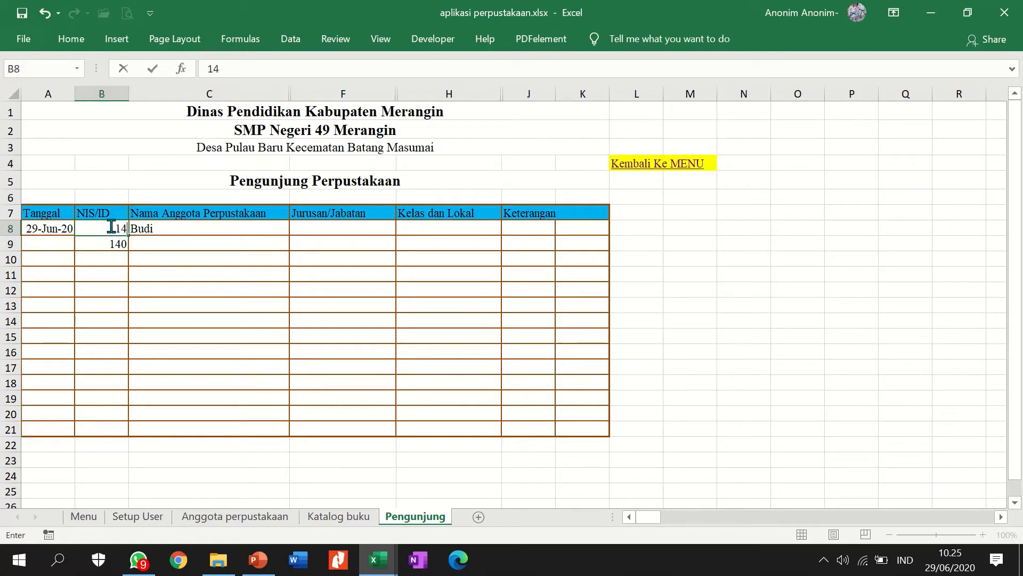
pyautogui.write('0')
pyautogui.click(149, 276)
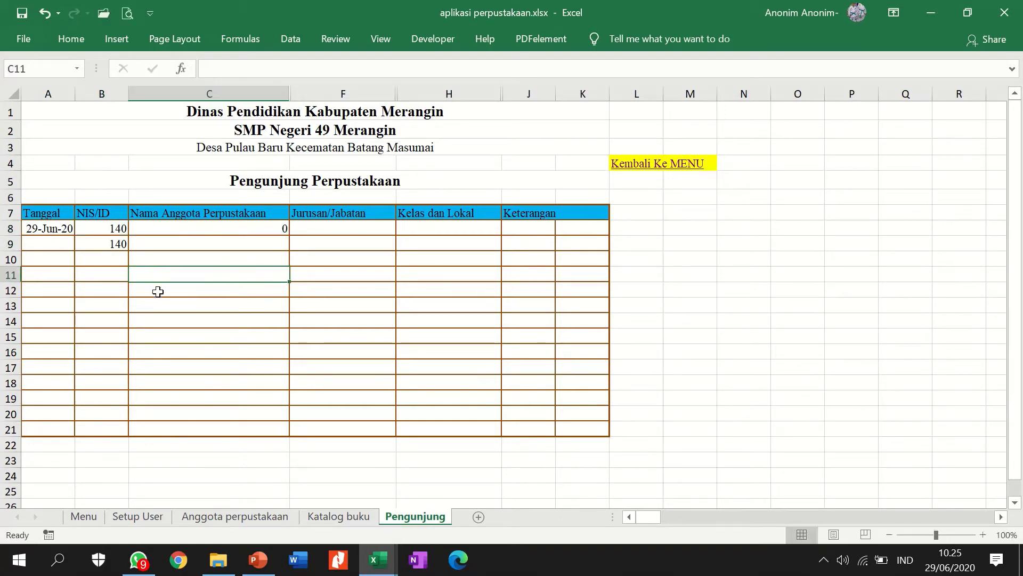
# Enter the member name for ID 140 in B147 on Anggota perpustakaan, then go back to Pengunjung.
pyautogui.click(213, 516)
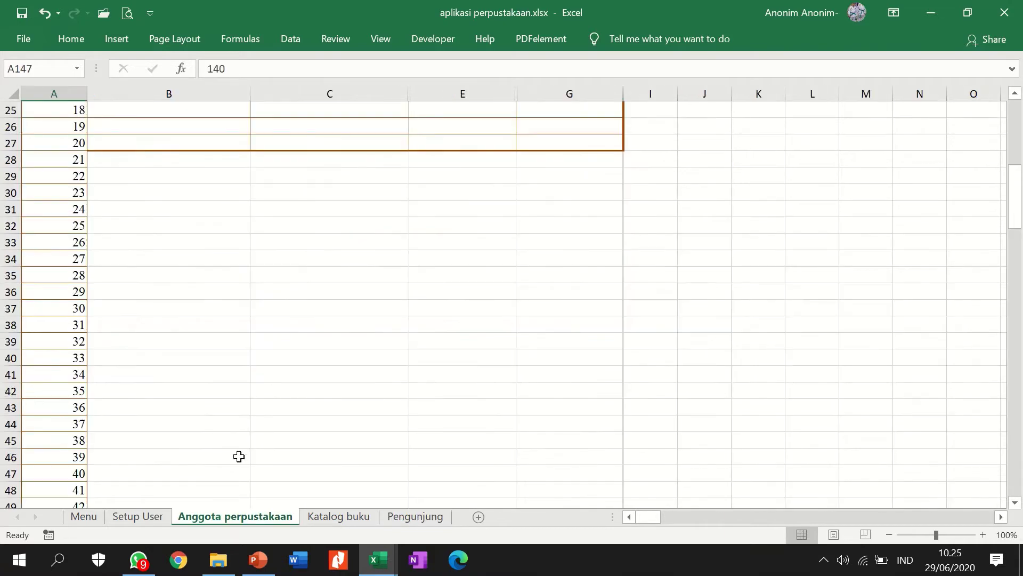
pyautogui.scroll(-7, 224, 427)
pyautogui.scroll(-20, 220, 412)
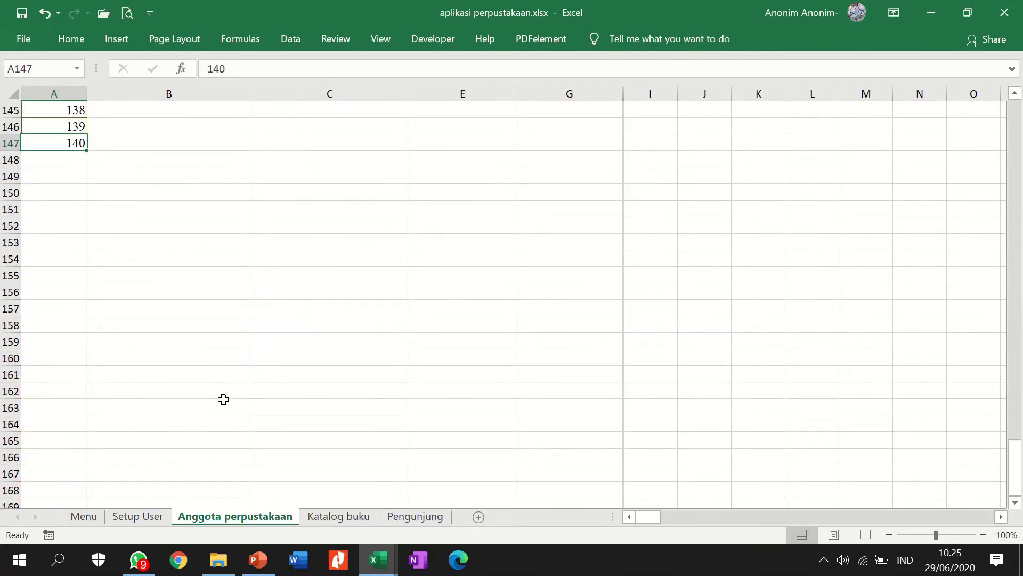
pyautogui.click(124, 146)
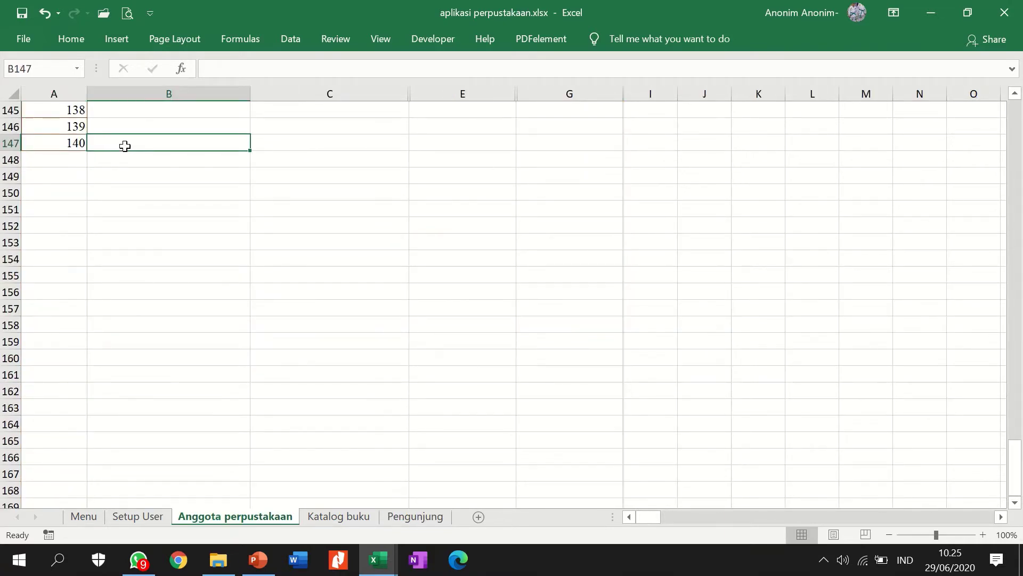
pyautogui.write('kULUB')
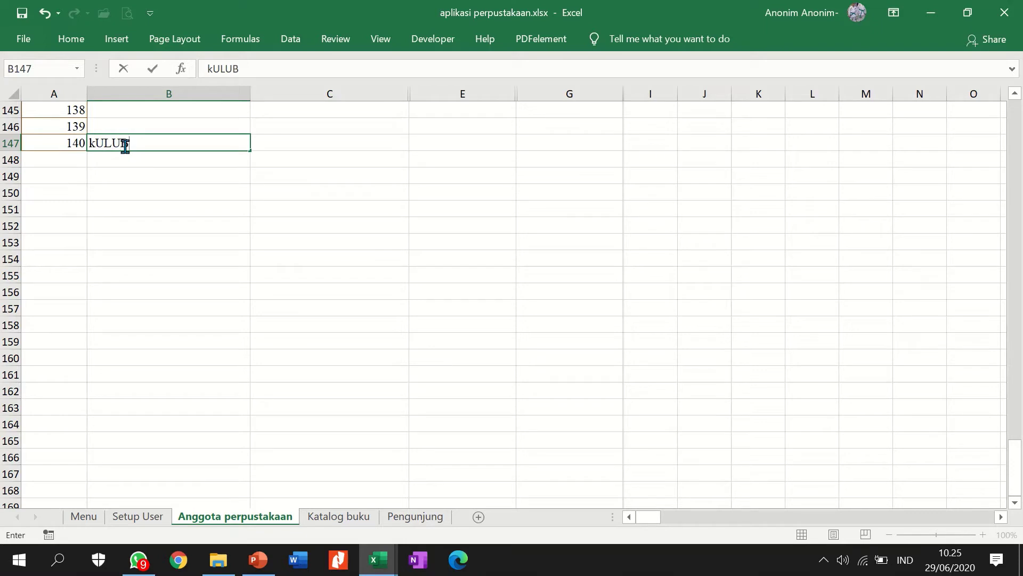
pyautogui.press('BackSpace')
pyautogui.write('P')
pyautogui.press('Return')
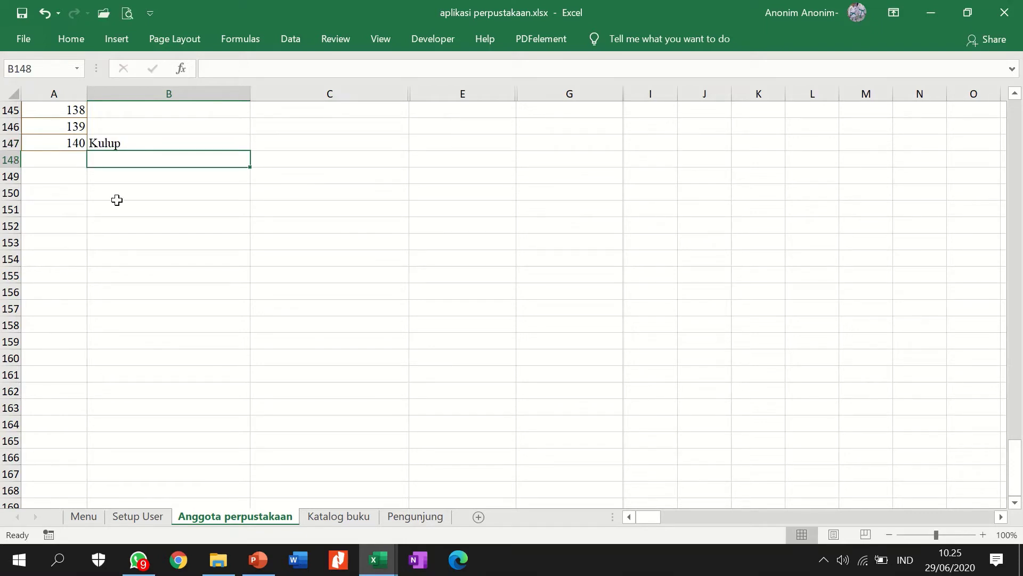
pyautogui.click(413, 517)
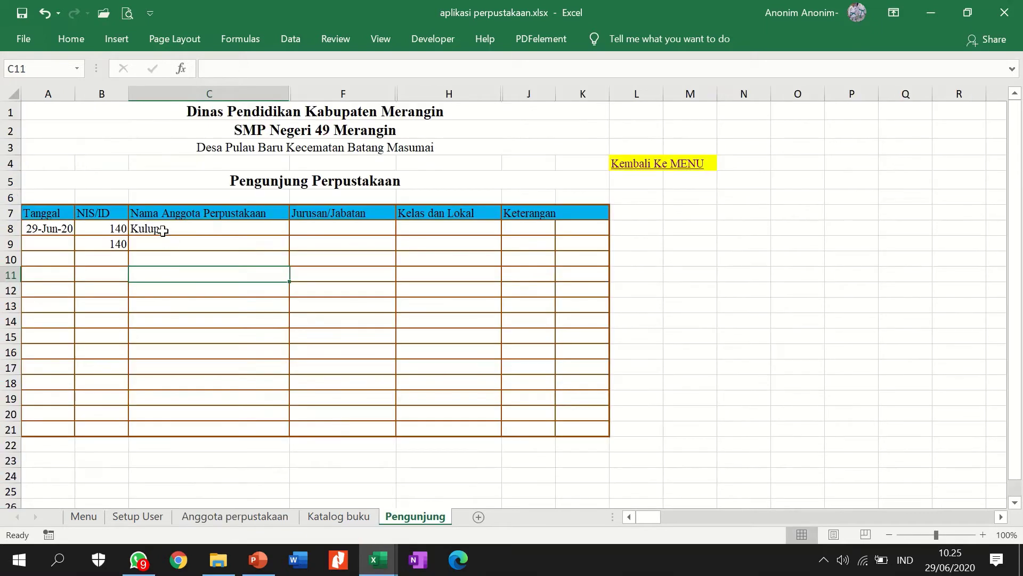
pyautogui.click(162, 230)
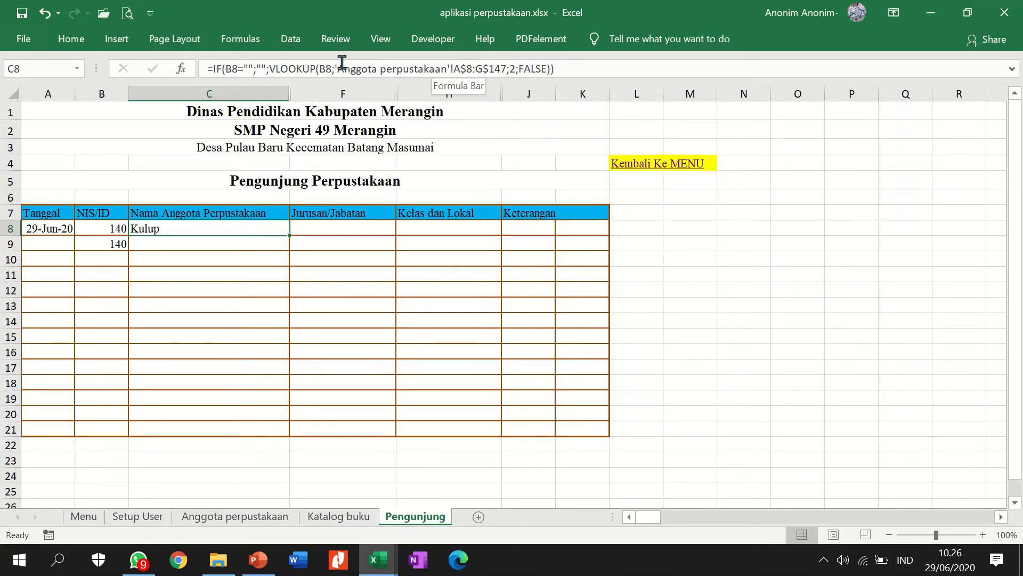
pyautogui.click(325, 228)
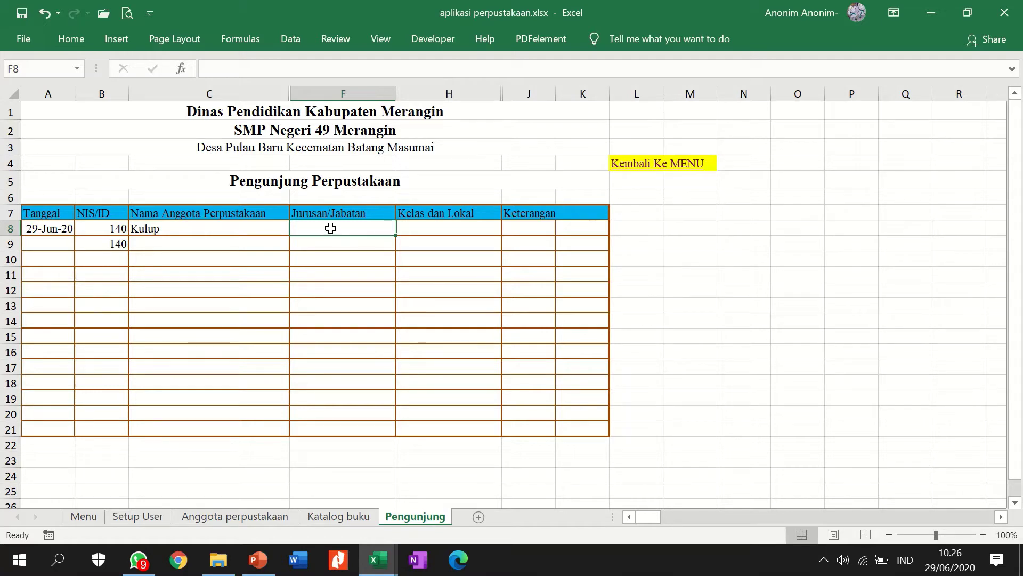
pyautogui.click(260, 233)
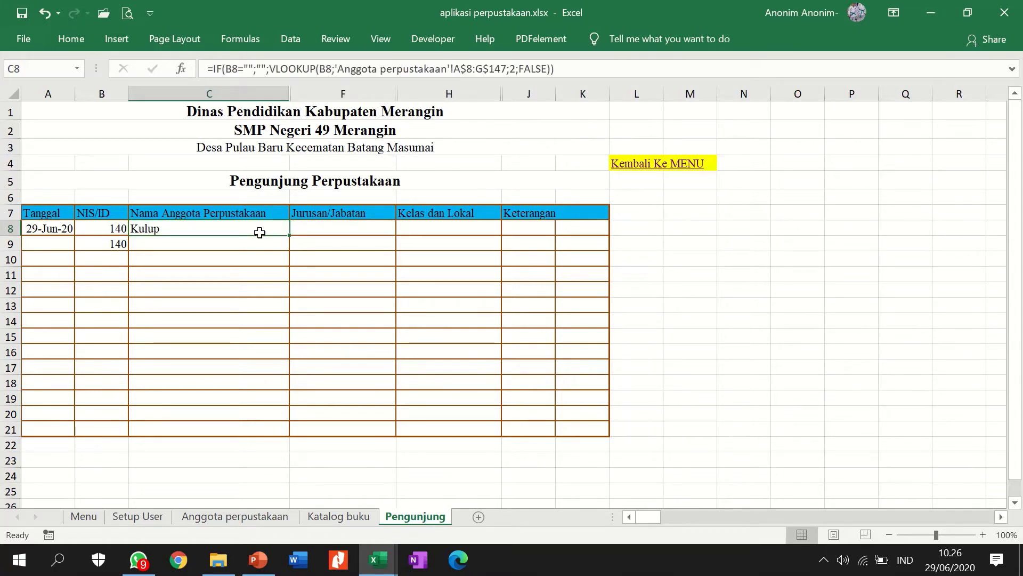
pyautogui.click(558, 70)
pyautogui.moveTo(559, 69); pyautogui.dragTo(208, 70)
pyautogui.click(601, 66)
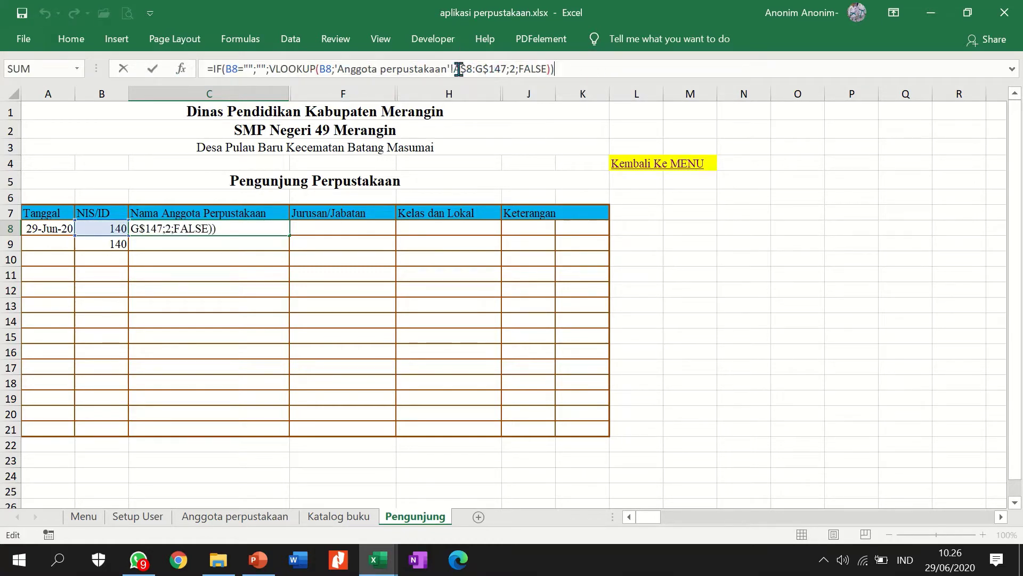
pyautogui.moveTo(453, 69); pyautogui.dragTo(473, 69)
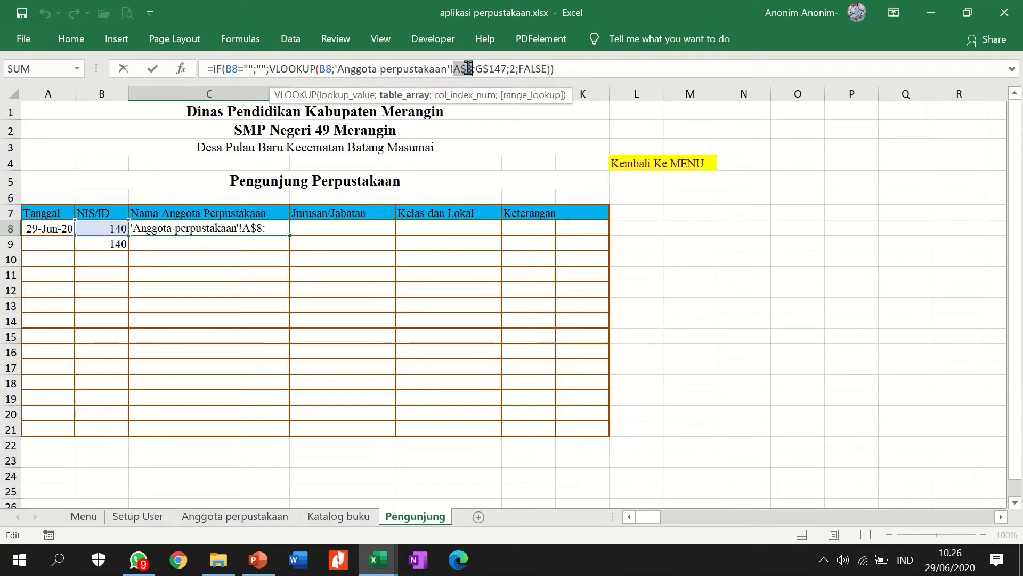
pyautogui.click(460, 69)
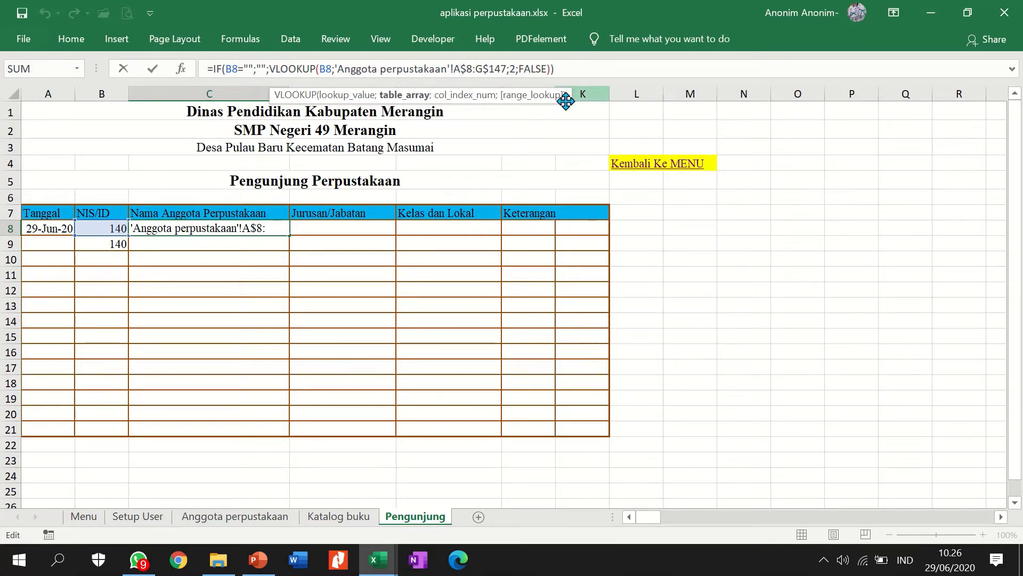
pyautogui.hotkey('ctrl', 'Return')
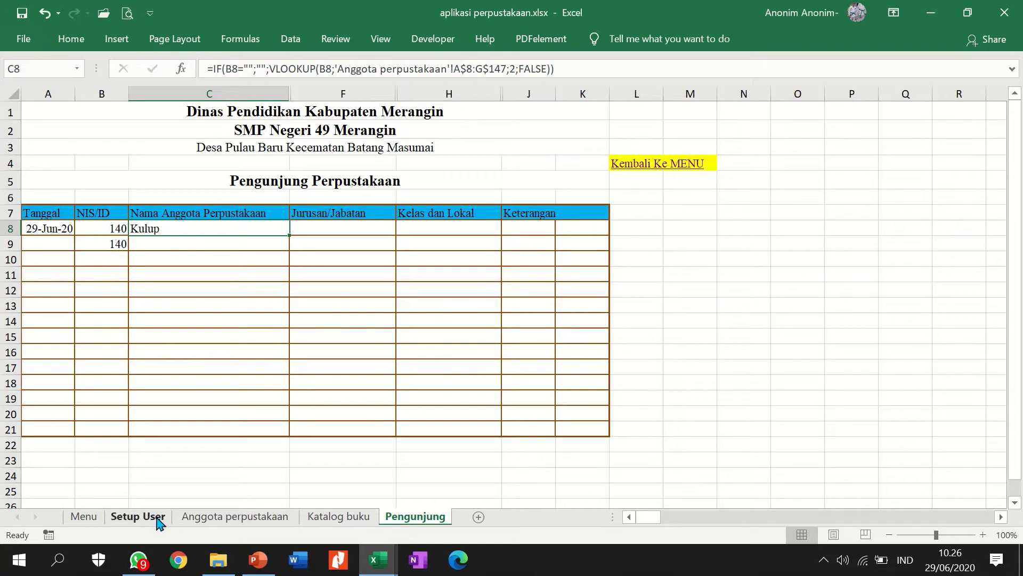
pyautogui.click(193, 518)
pyautogui.scroll(13, 114, 208)
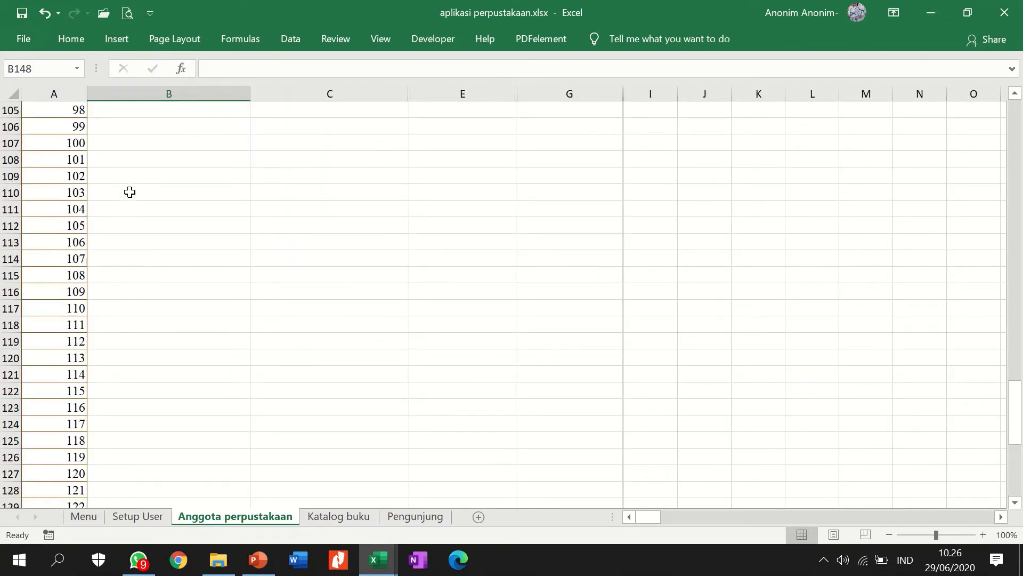
pyautogui.click(130, 191)
pyautogui.hotkey('ctrl', 'Up')
pyautogui.press('Left')
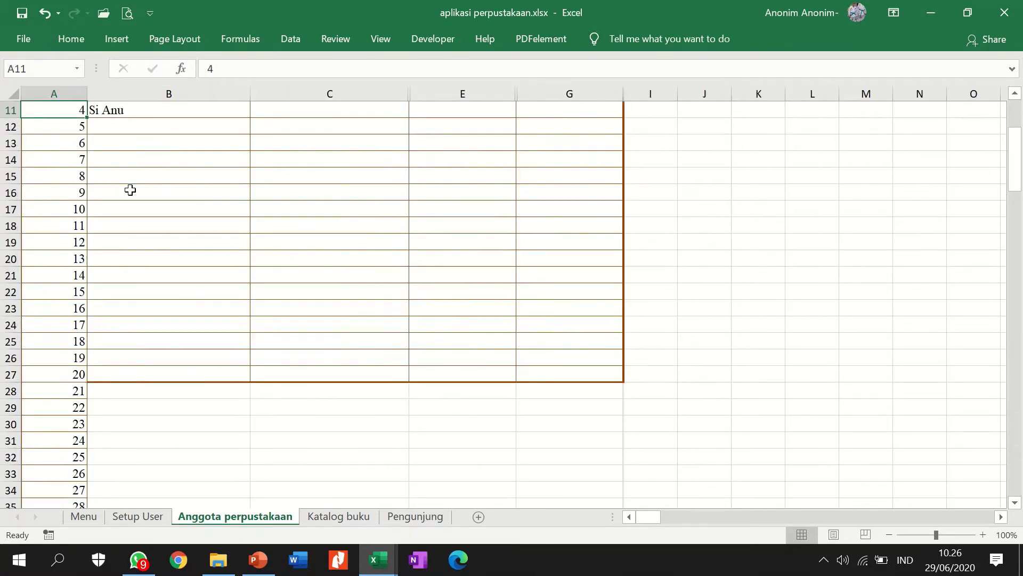
pyautogui.press('Up')
pyautogui.press('Up')
pyautogui.press('Up')
pyautogui.press('Up')
pyautogui.press('Up')
pyautogui.press('Up')
pyautogui.press('Down')
pyautogui.press('Down')
pyautogui.press('Down')
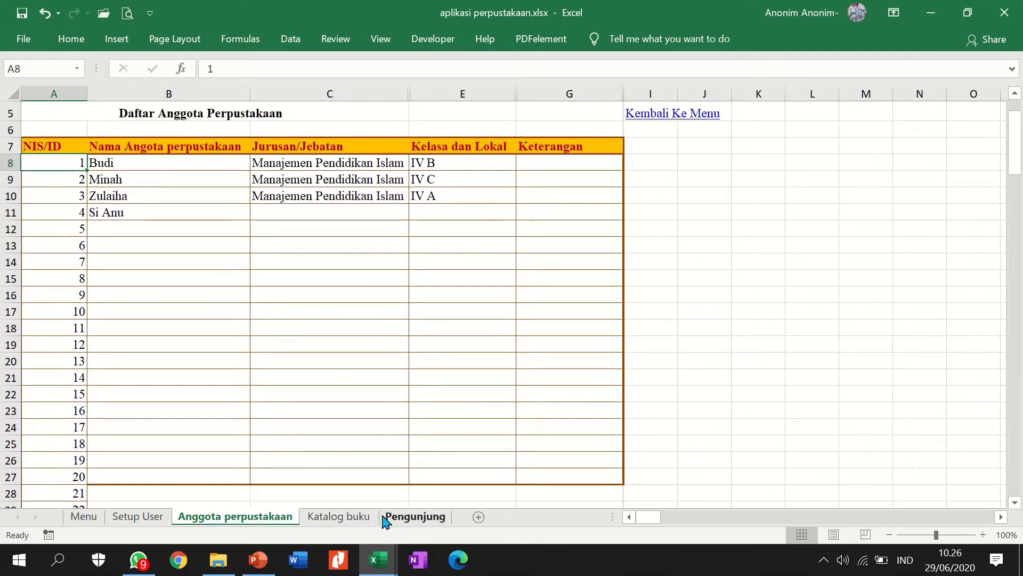
pyautogui.click(403, 517)
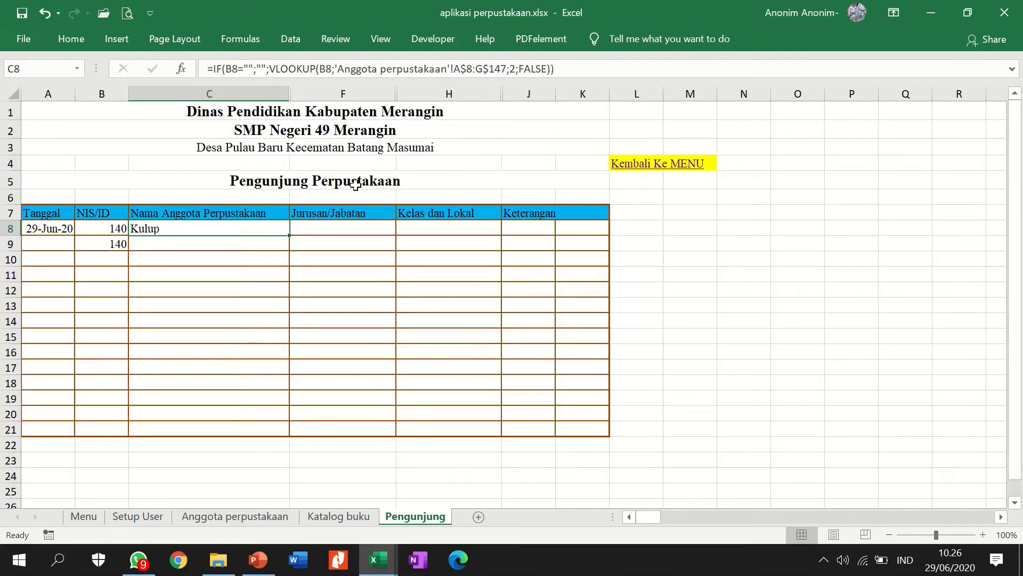
pyautogui.click(516, 69)
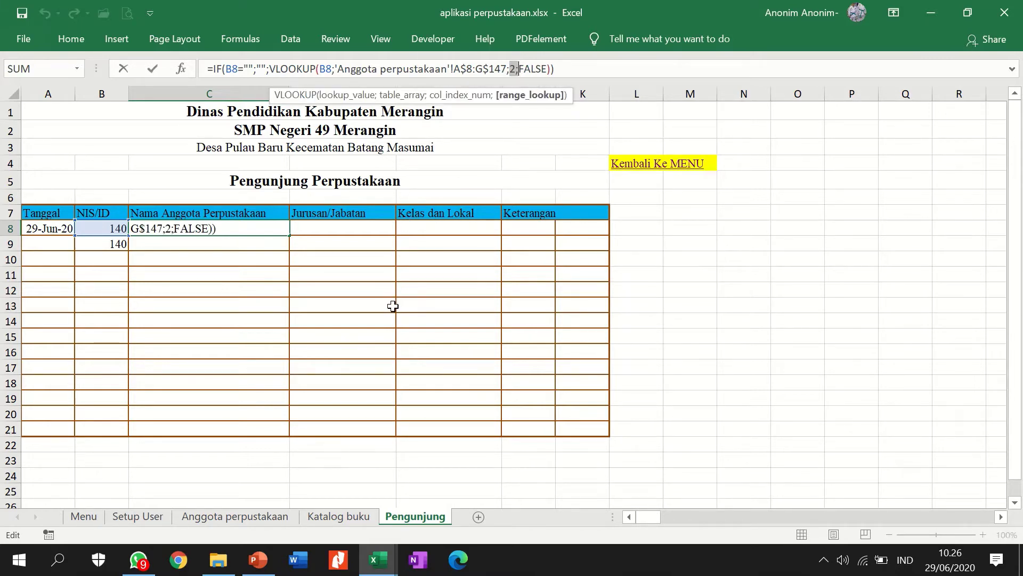
pyautogui.press('Return')
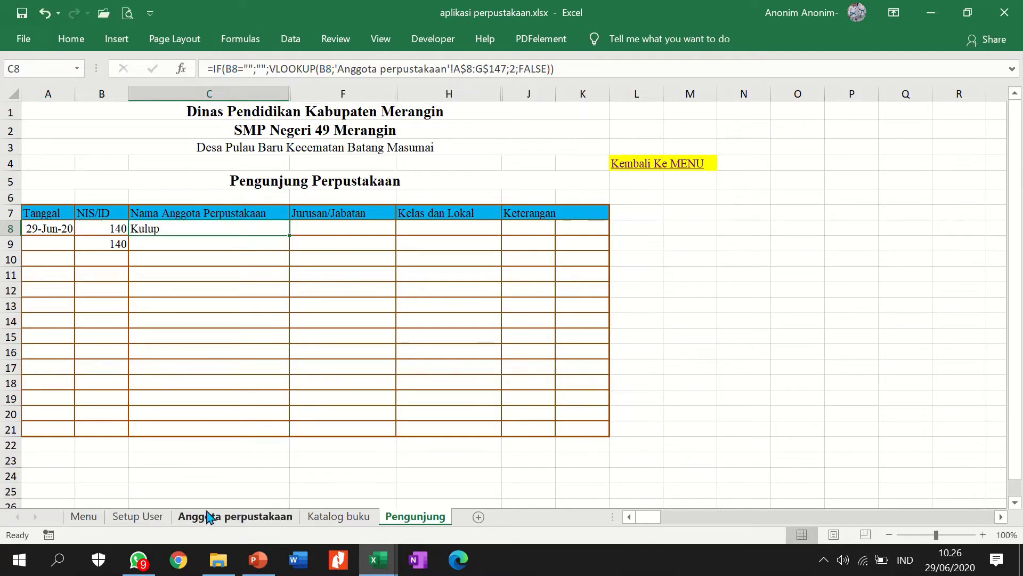
pyautogui.click(208, 504)
pyautogui.click(205, 520)
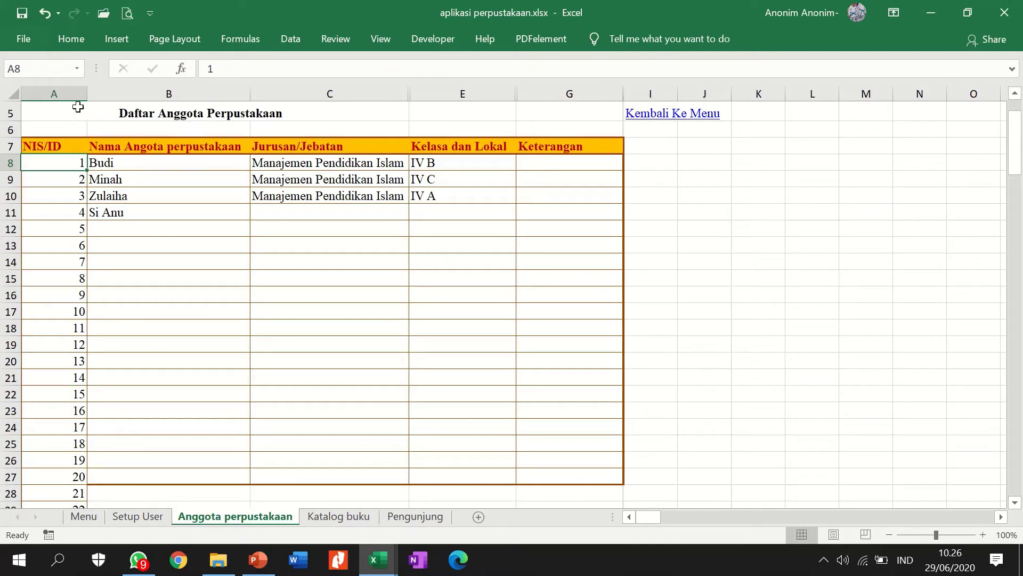
pyautogui.click(138, 160)
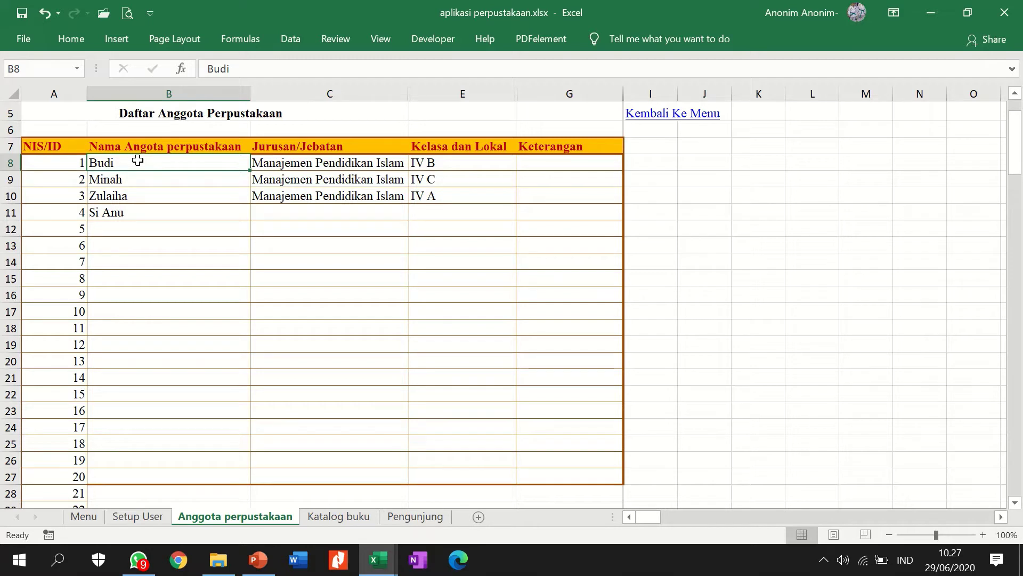
pyautogui.click(66, 167)
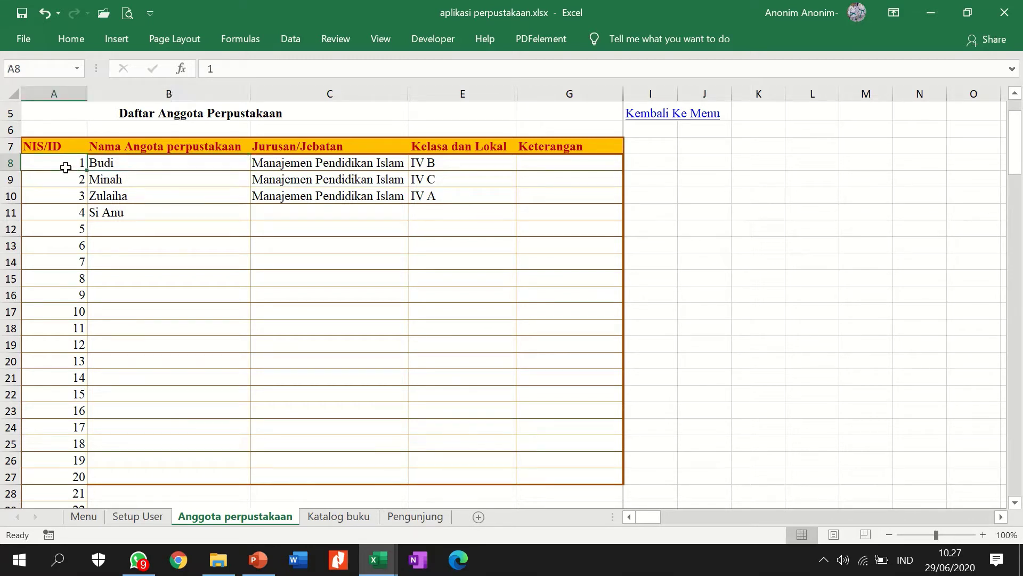
pyautogui.click(112, 162)
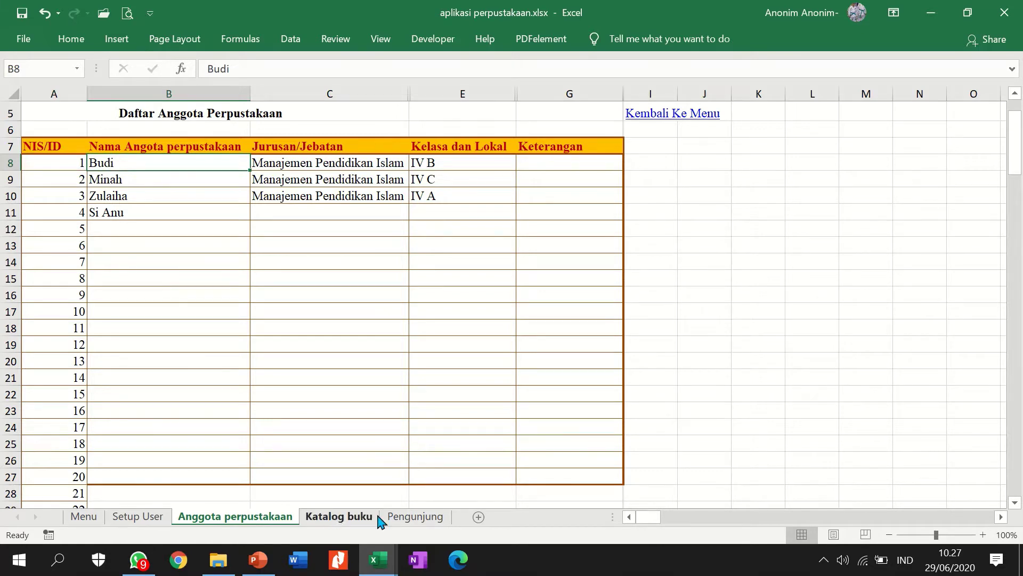
pyautogui.click(400, 518)
pyautogui.click(212, 229)
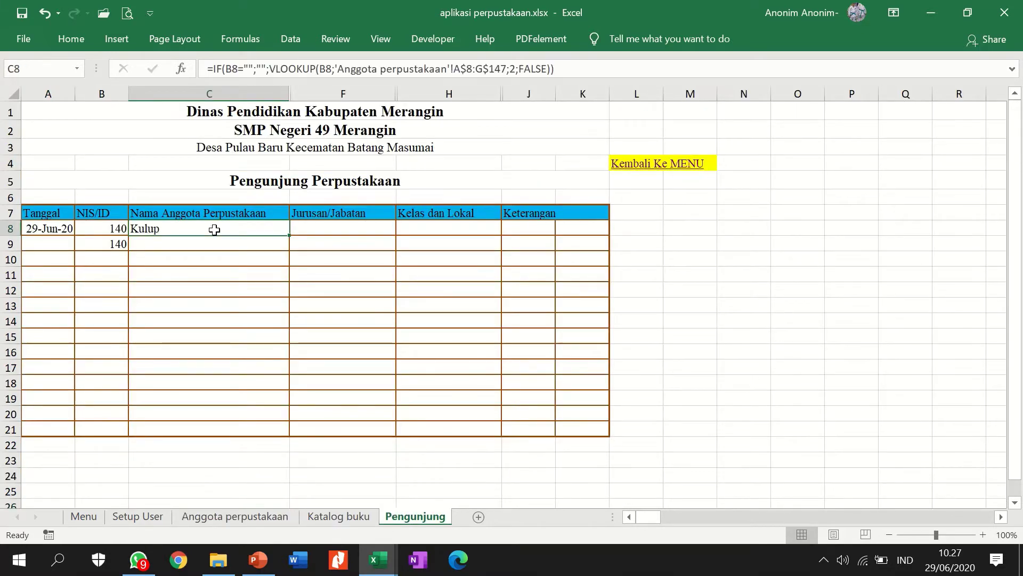
# Replace the FALSE match argument in C8's VLOOKUP with ERROR, which produces #NAME?
pyautogui.click(512, 69)
pyautogui.doubleClick(513, 69)
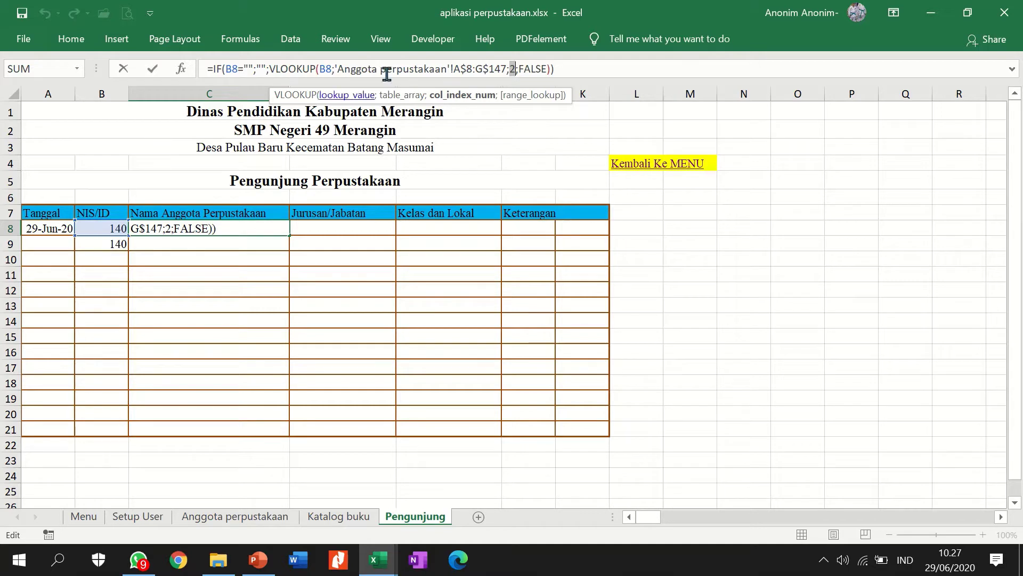
pyautogui.click(533, 70)
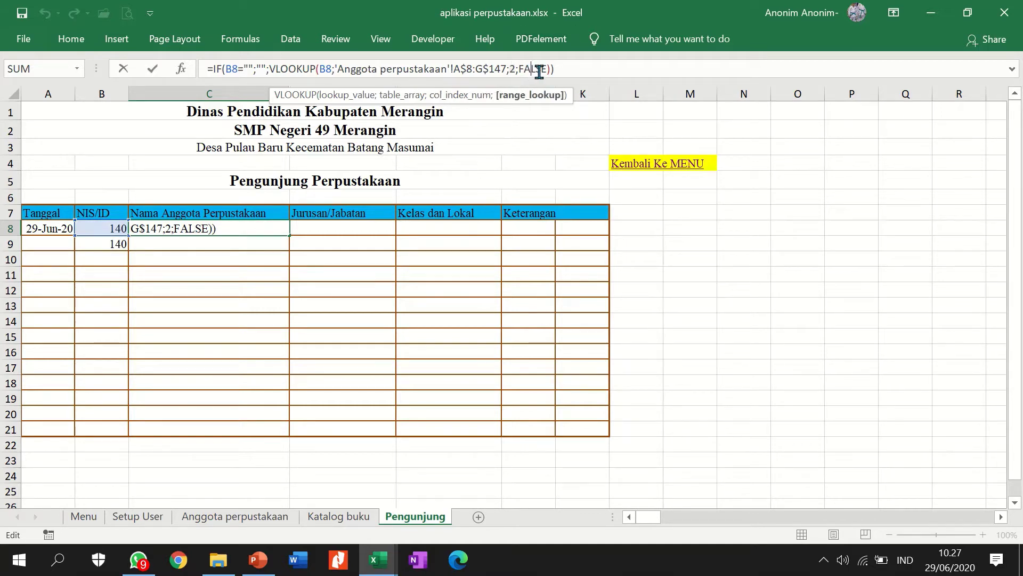
pyautogui.hotkey('shift', 'Right')
pyautogui.hotkey('shift', 'Right')
pyautogui.hotkey('shift', 'Right')
pyautogui.hotkey('shift', 'Right')
pyautogui.hotkey('shift', 'Right')
pyautogui.write('ERRO')
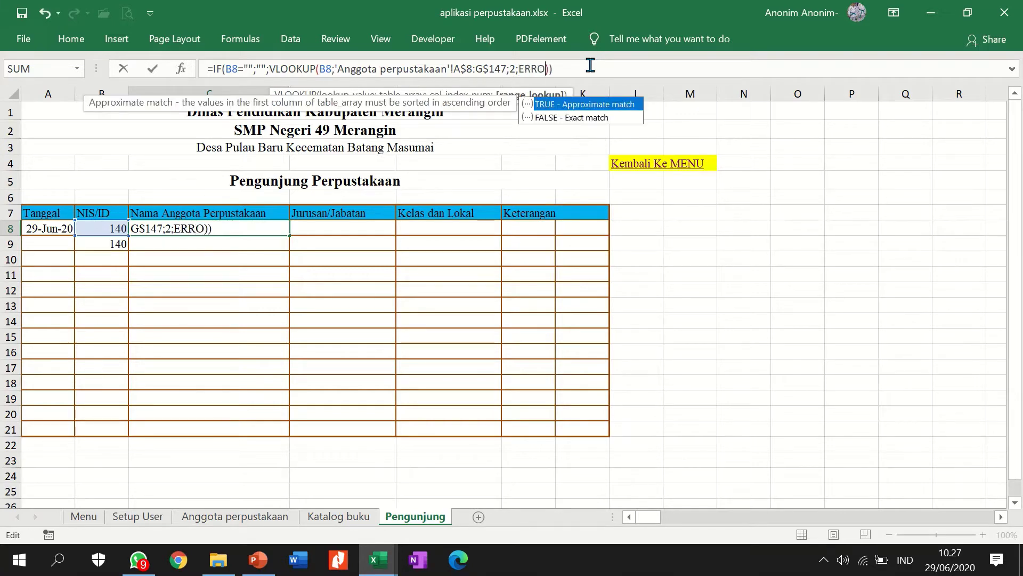
pyautogui.write('R')
pyautogui.press('Return')
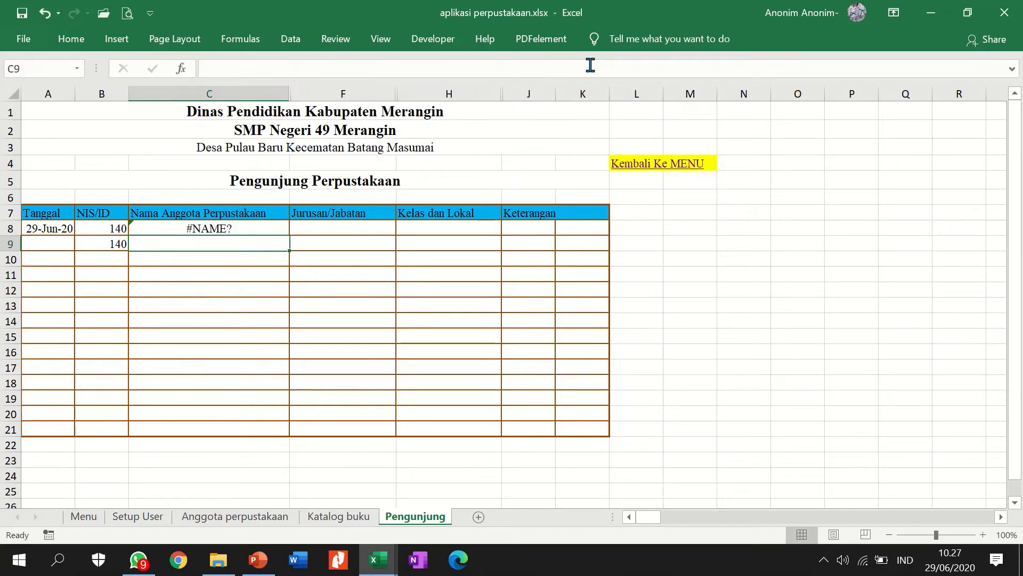
pyautogui.press('Up')
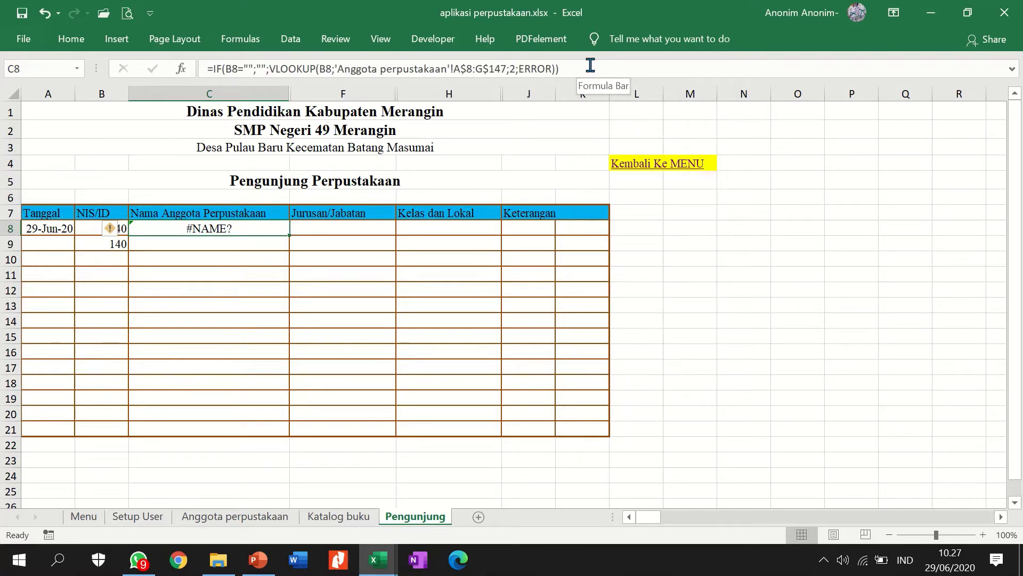
pyautogui.click(544, 68)
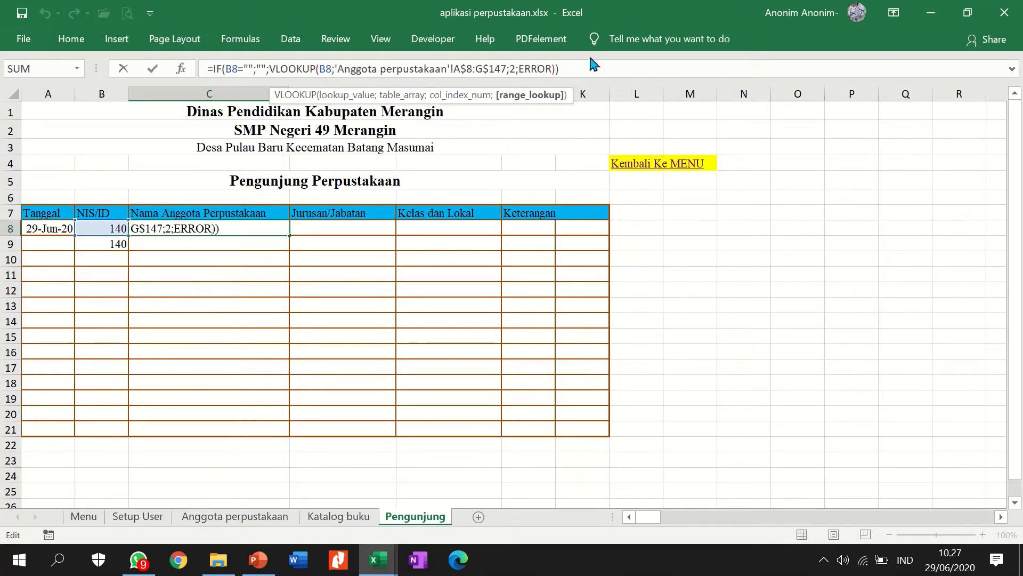
pyautogui.press('Return')
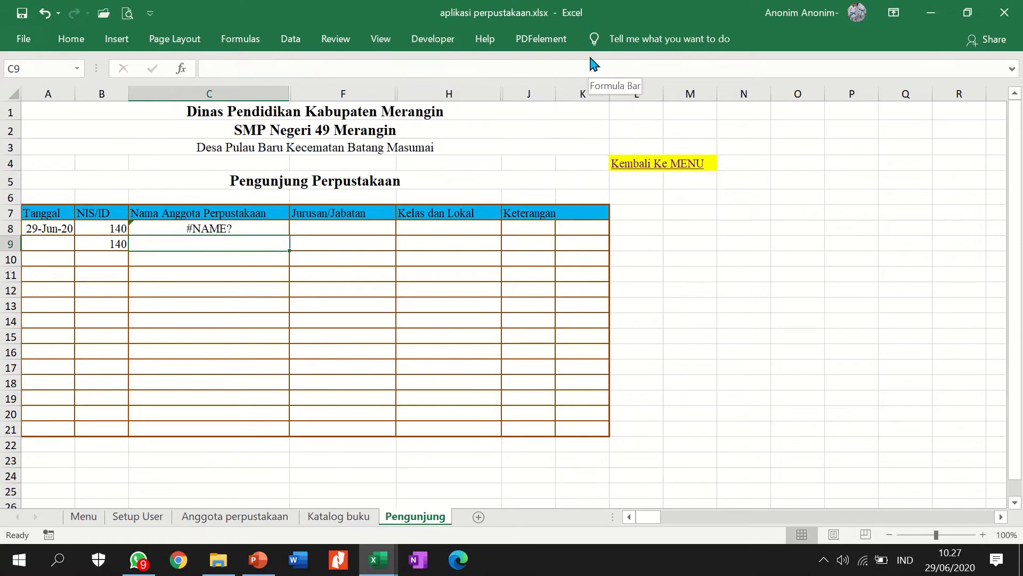
# Try NIS 1 in B8, undo back to 140, and undo C8's edit so its VLOOKUP ends with FALSE again.
pyautogui.press('Up')
pyautogui.press('Left')
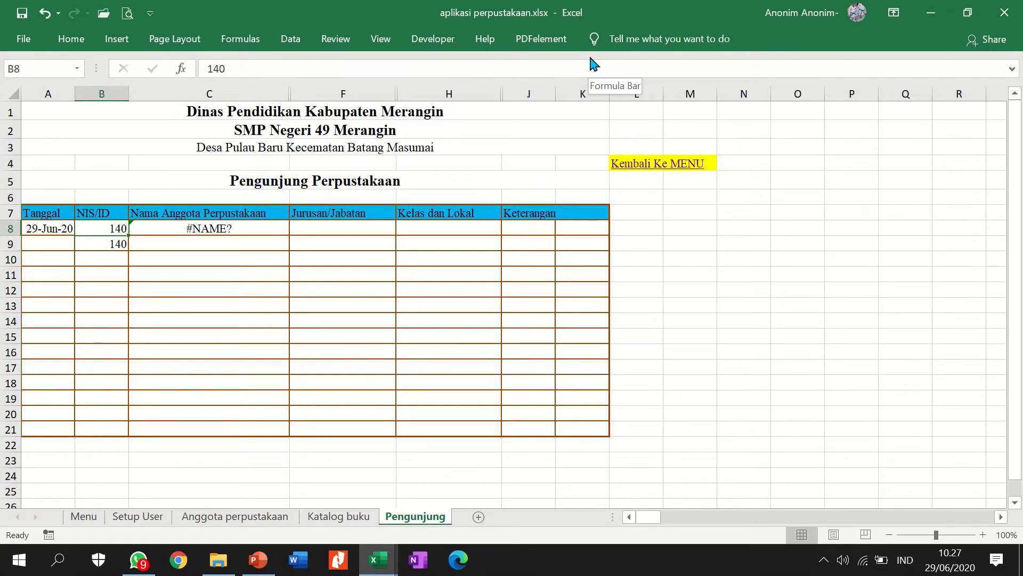
pyautogui.write('1')
pyautogui.press('Return')
pyautogui.press('Up')
pyautogui.hotkey('ctrl', 'z')
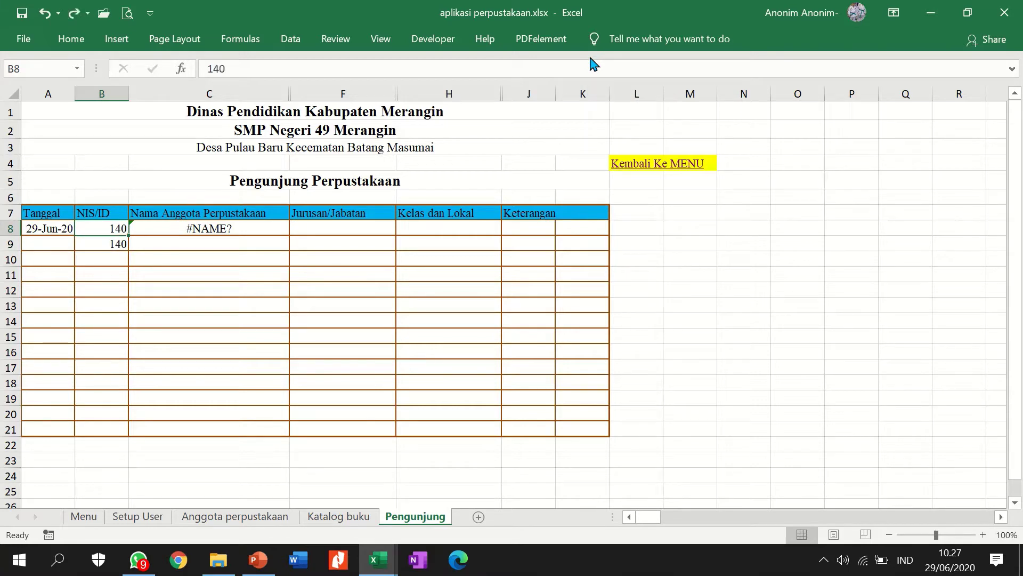
pyautogui.press('Right')
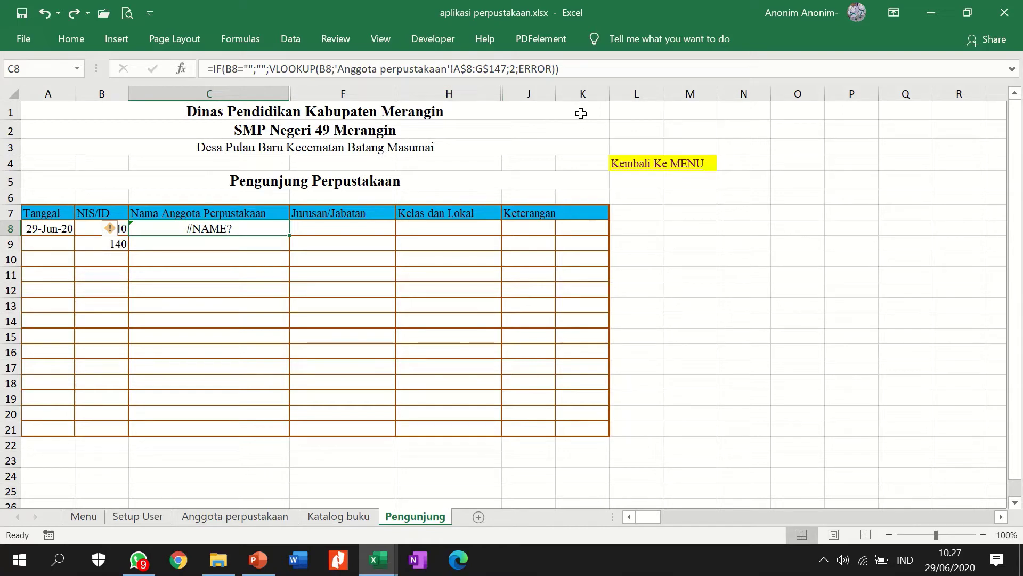
pyautogui.press('Down')
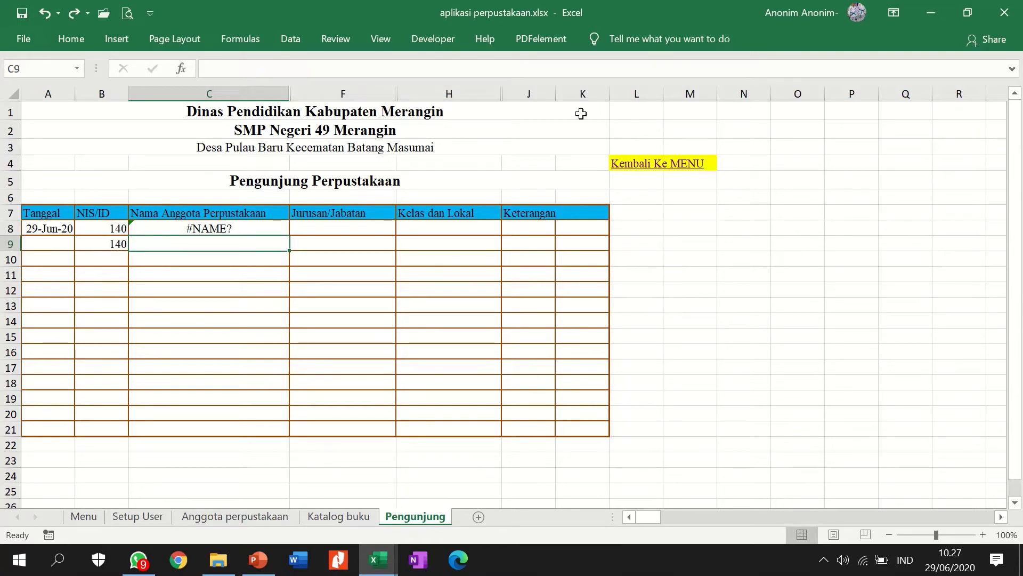
pyautogui.hotkey('ctrl', 'z')
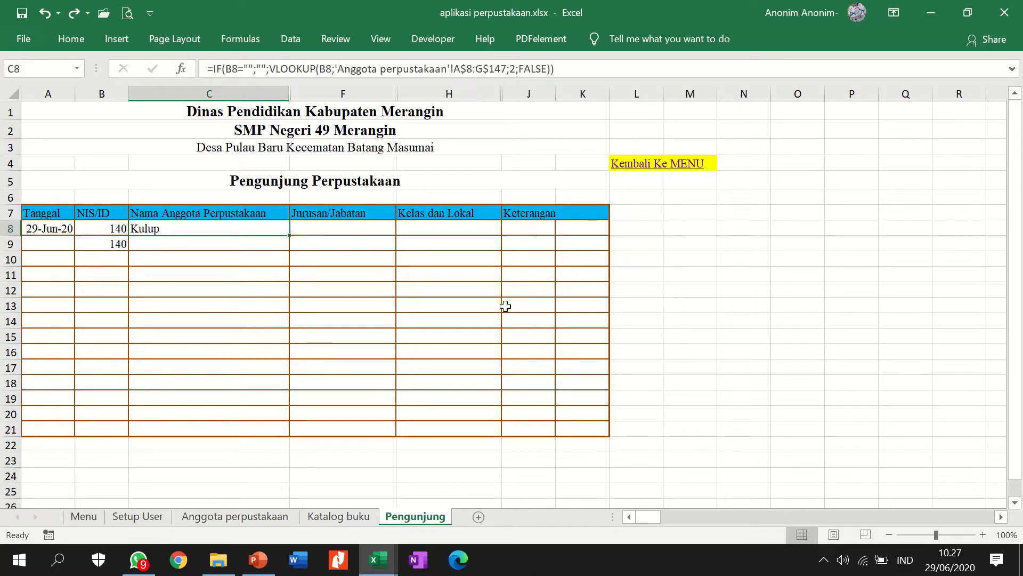
# Set B8's NIS to 1 to refresh the member-name lookup in C8.
pyautogui.press('Down')
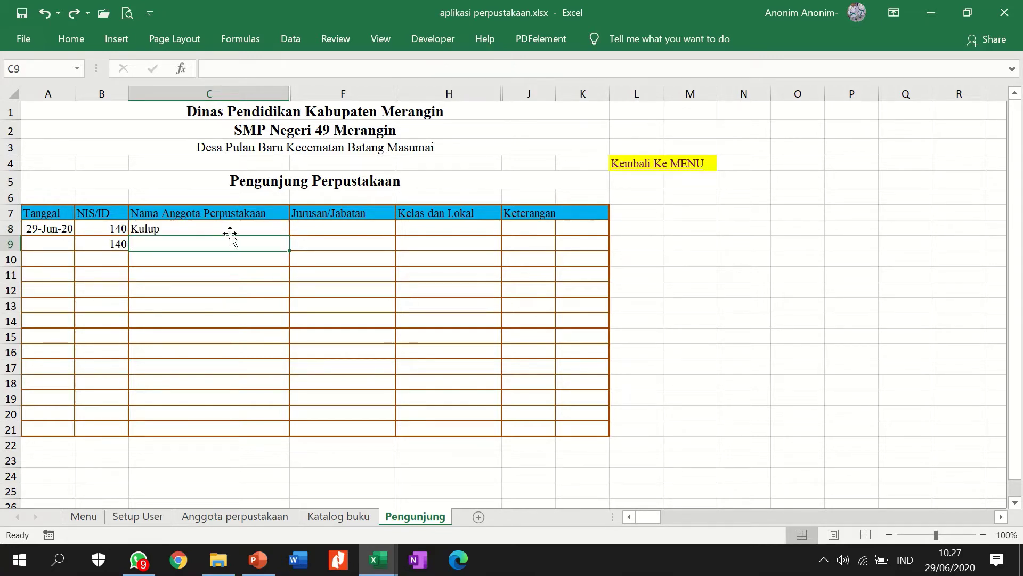
pyautogui.click(228, 229)
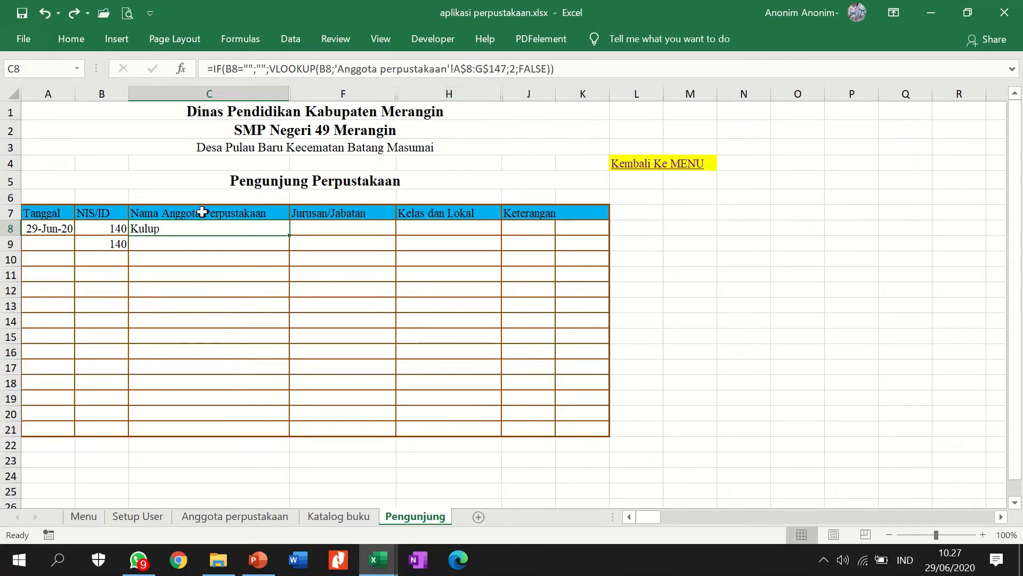
pyautogui.click(109, 230)
pyautogui.write('1')
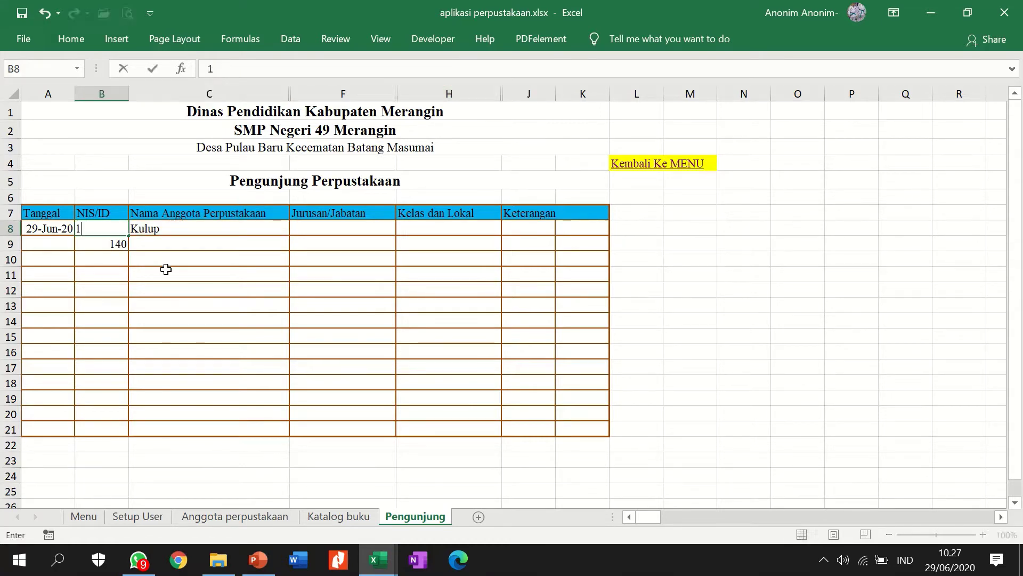
pyautogui.press('Return')
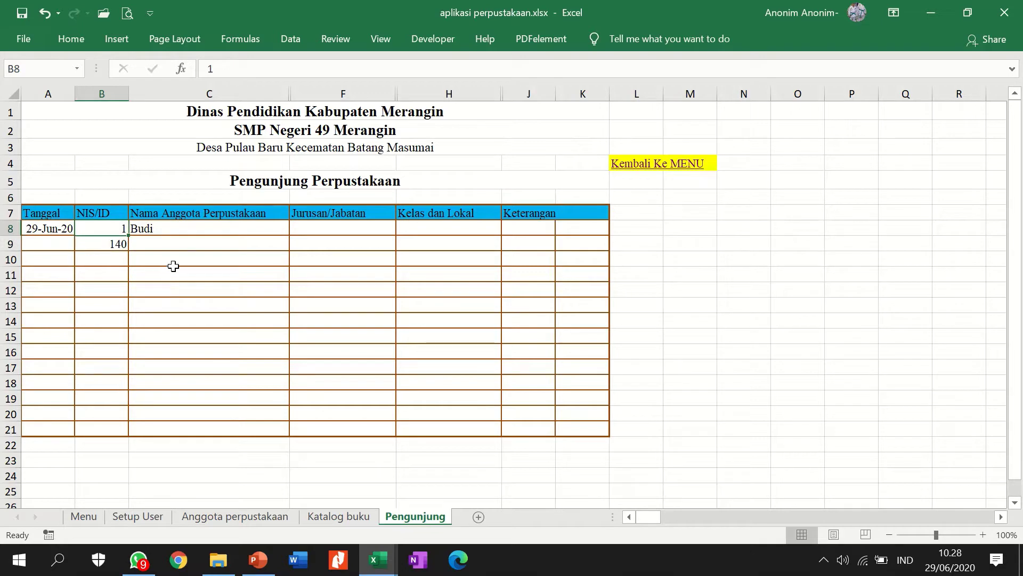
# Replace C8's exact-match argument with ERROR, re-editing the last argument a second time.
pyautogui.click(219, 227)
pyautogui.click(560, 67)
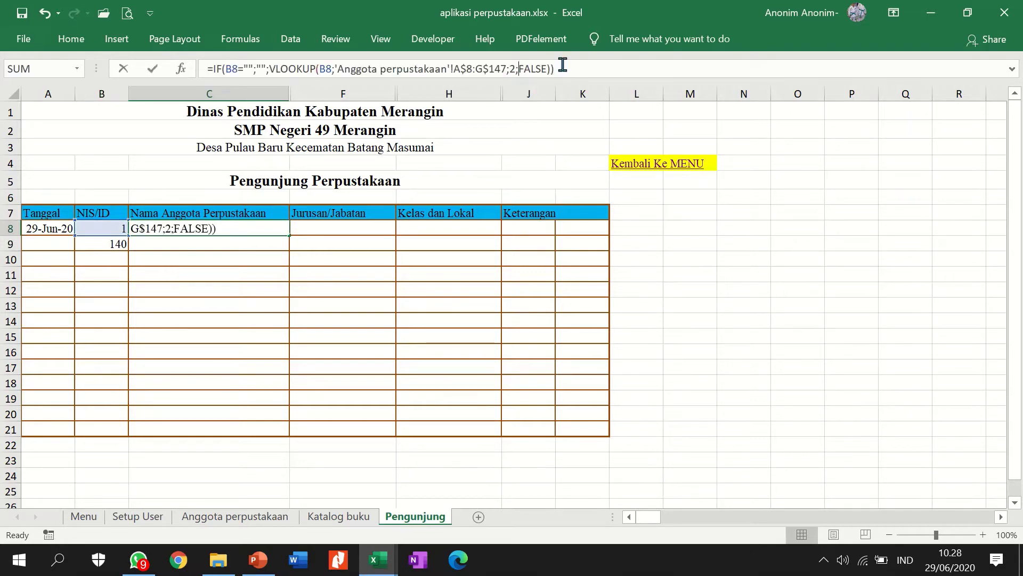
pyautogui.press('Delete')
pyautogui.press('Delete')
pyautogui.press('Delete')
pyautogui.press('Delete')
pyautogui.press('Delete')
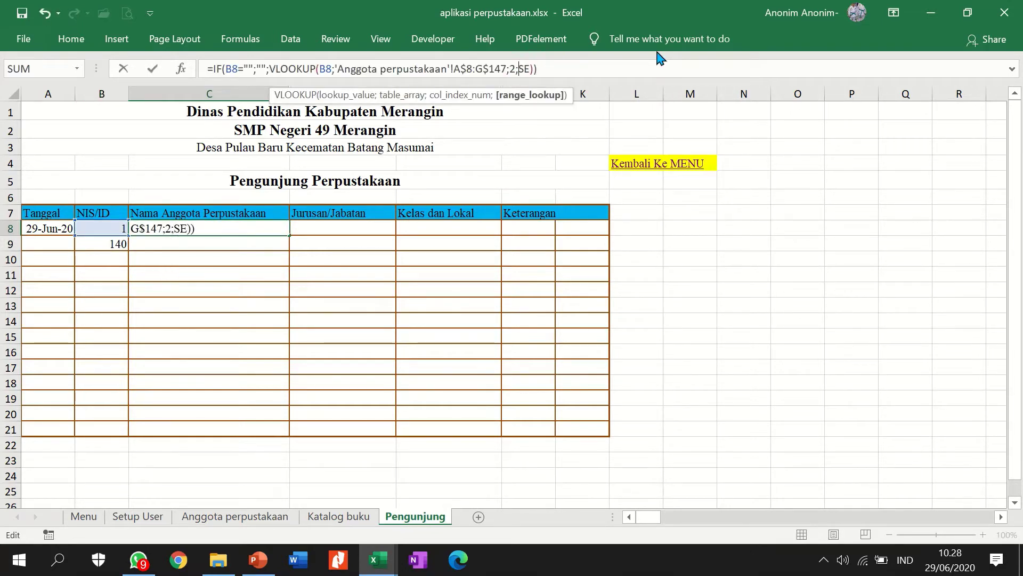
pyautogui.write('ERROR')
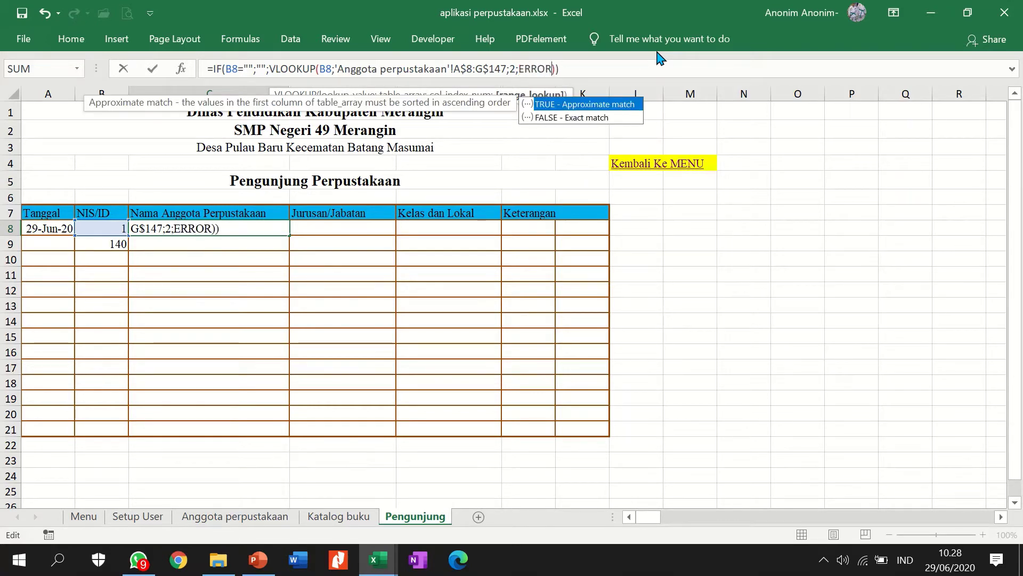
pyautogui.press('Return')
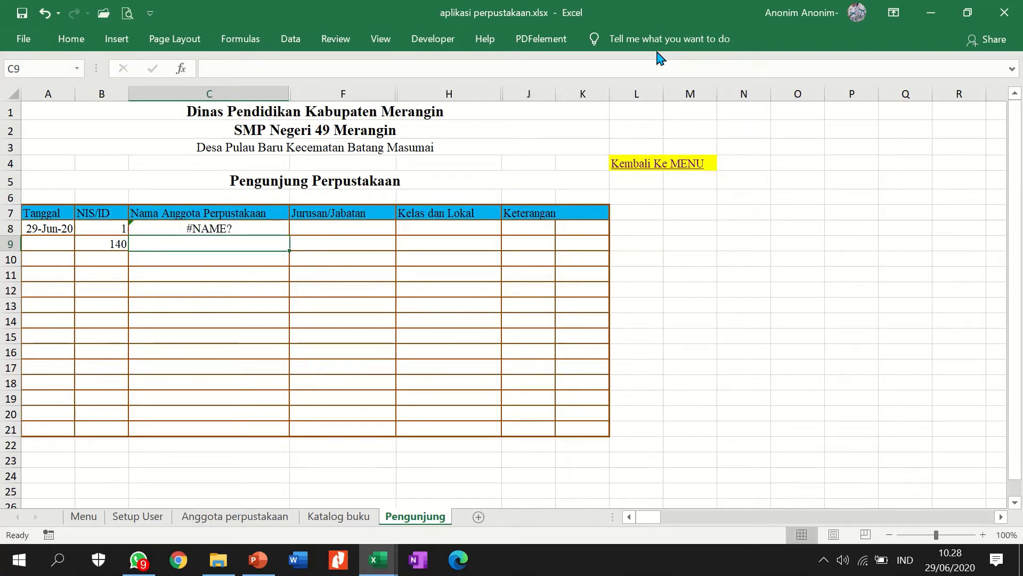
pyautogui.press('Up')
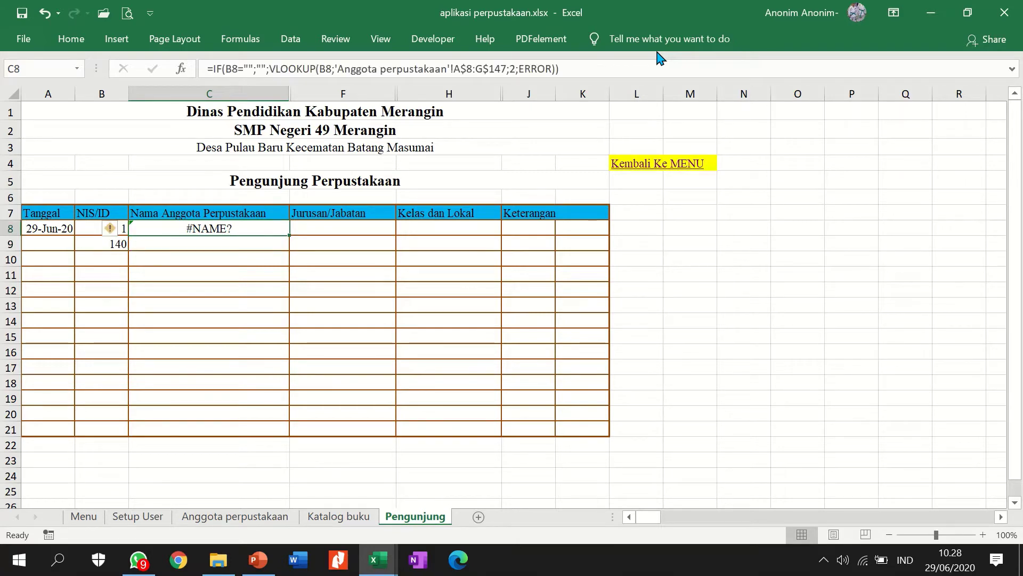
pyautogui.click(552, 69)
pyautogui.press('BackSpace')
pyautogui.press('BackSpace')
pyautogui.press('BackSpace')
pyautogui.press('BackSpace')
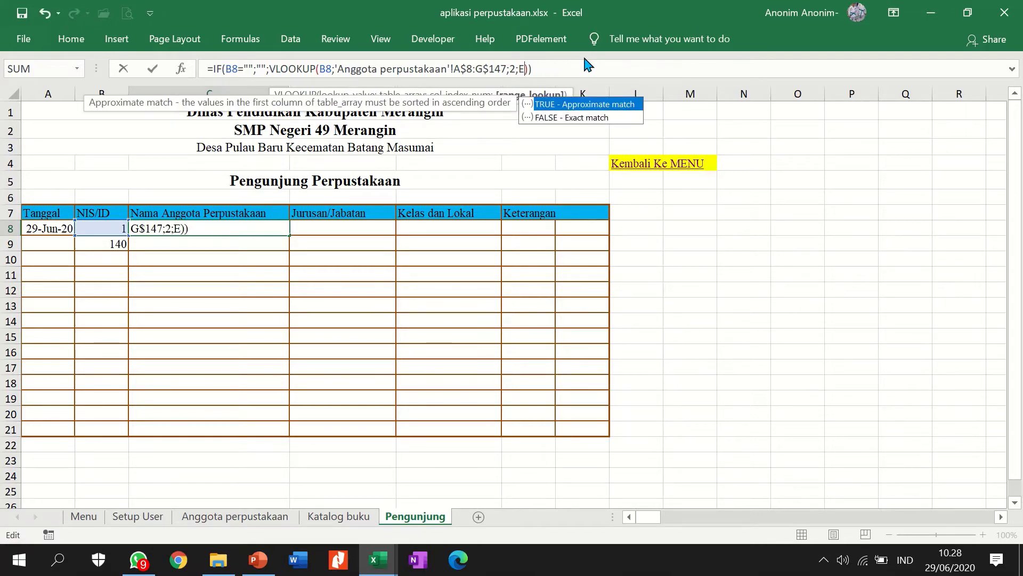
pyautogui.press('BackSpace')
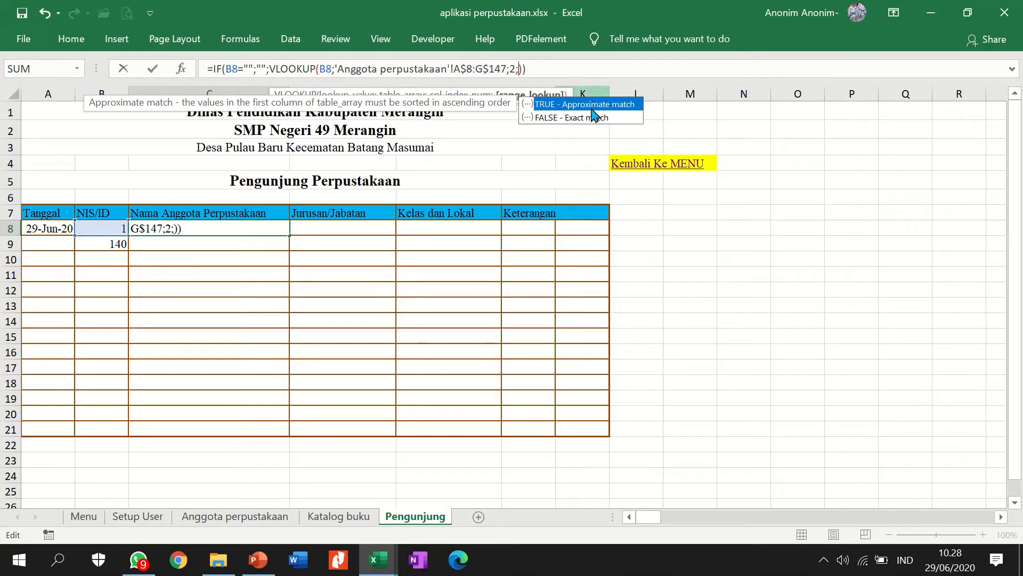
pyautogui.click(545, 122)
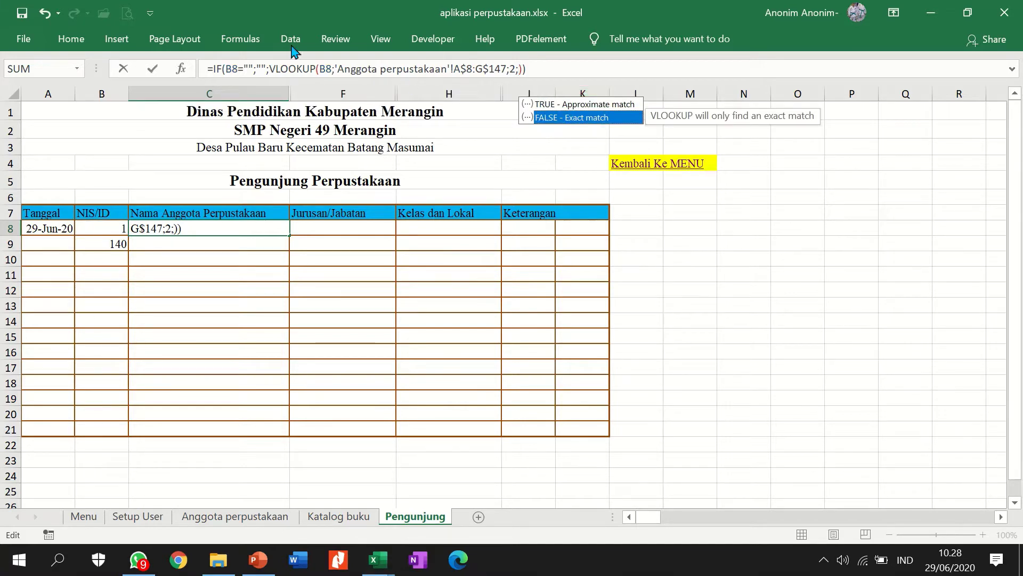
pyautogui.write('ERROR')
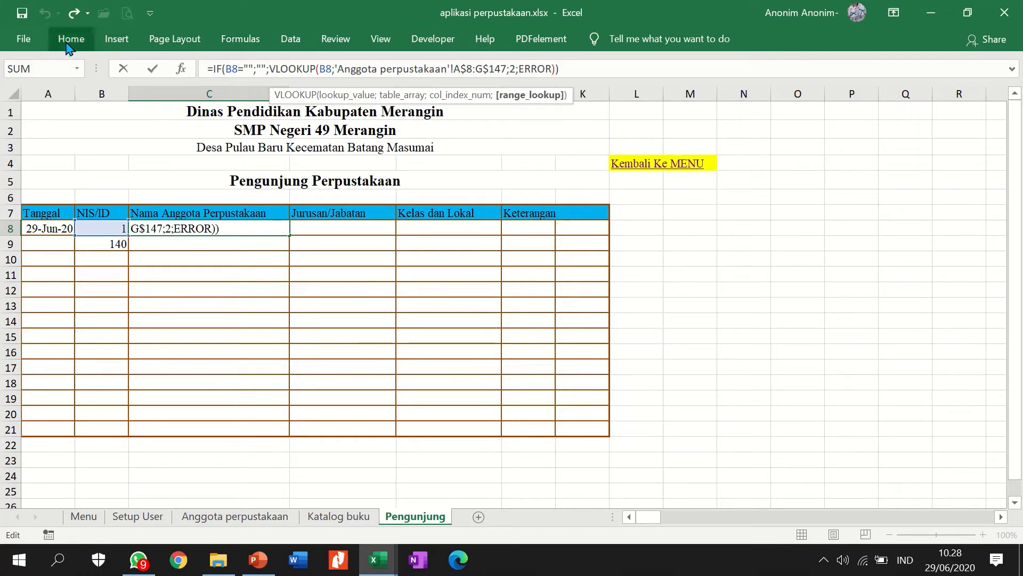
pyautogui.press('Return')
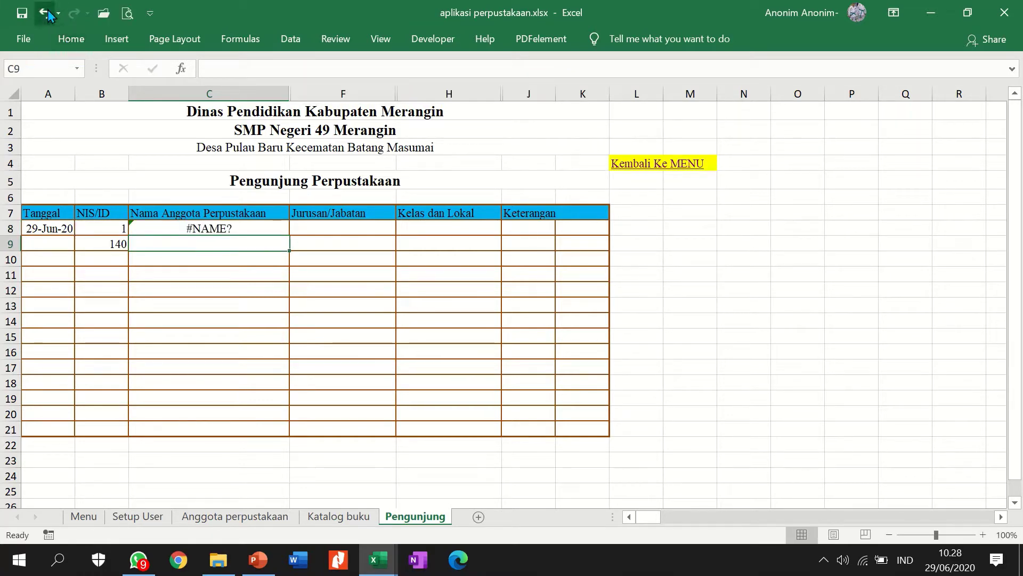
# Undo the ERROR edits to restore C8's exact-match FALSE formula returning the ID 1 name.
pyautogui.click(45, 14)
pyautogui.click(45, 14)
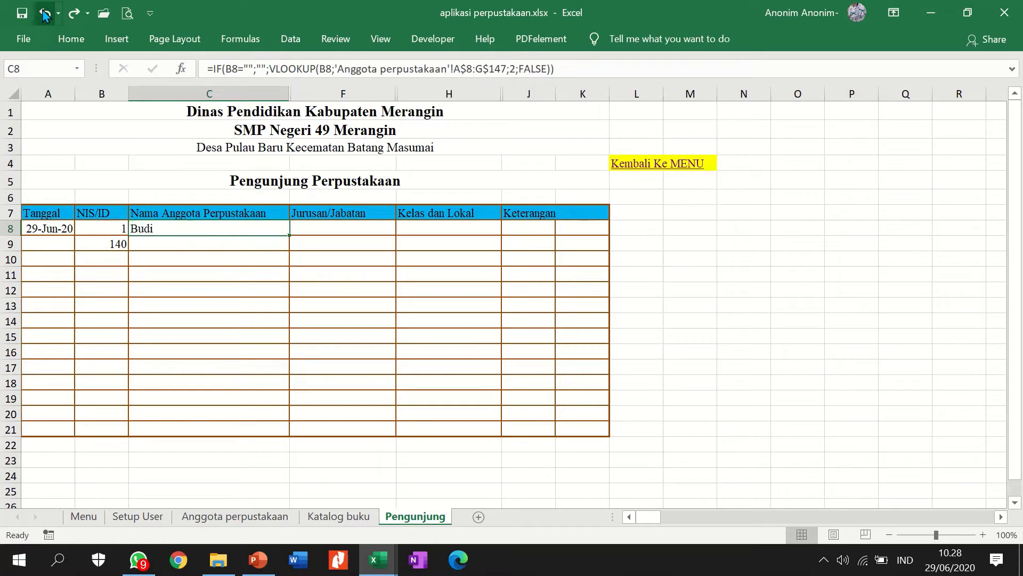
pyautogui.click(518, 69)
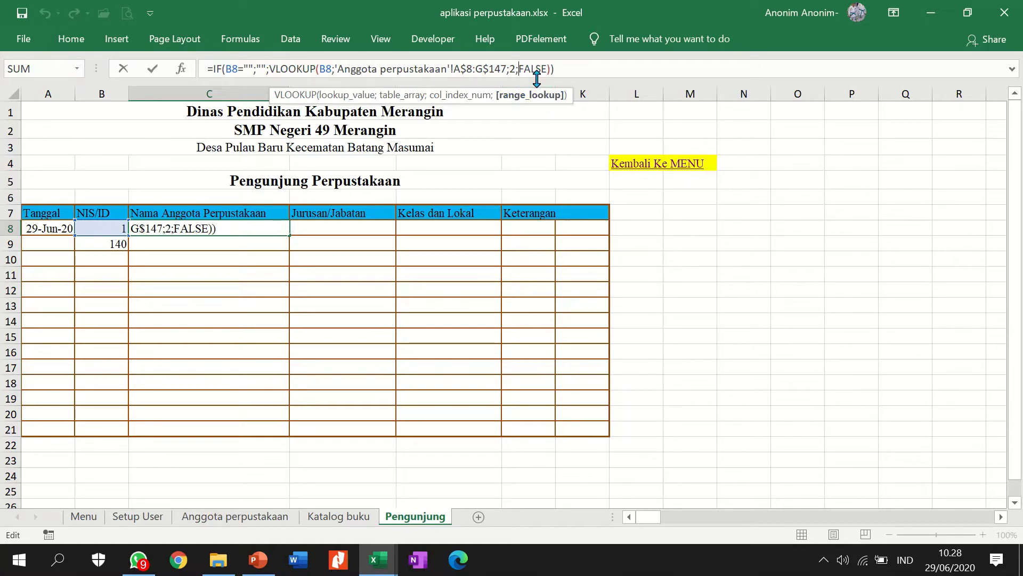
pyautogui.press('Return')
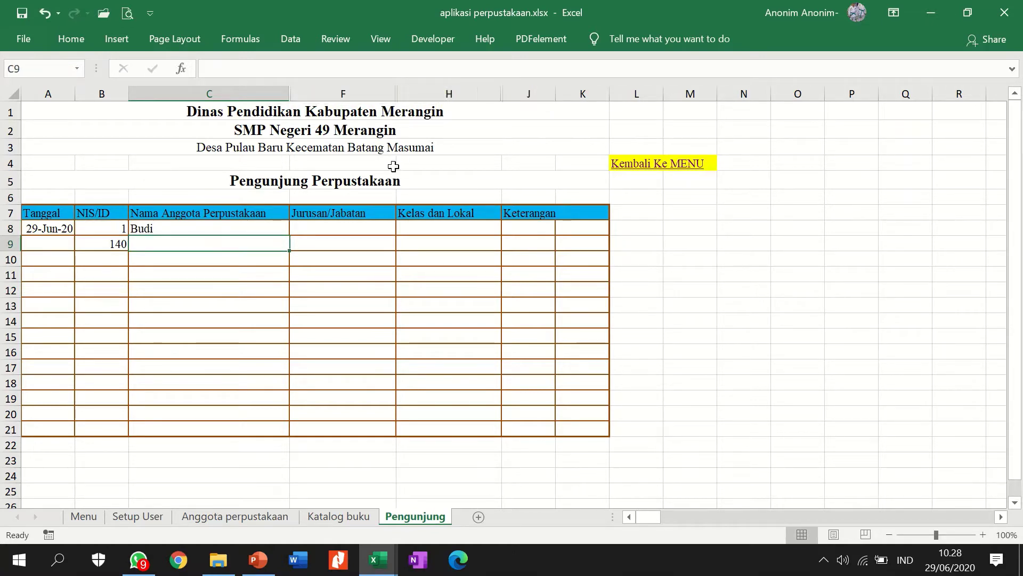
# Test B8 with the non-numeric ID 'a', then NIS 1 again.
pyautogui.click(270, 225)
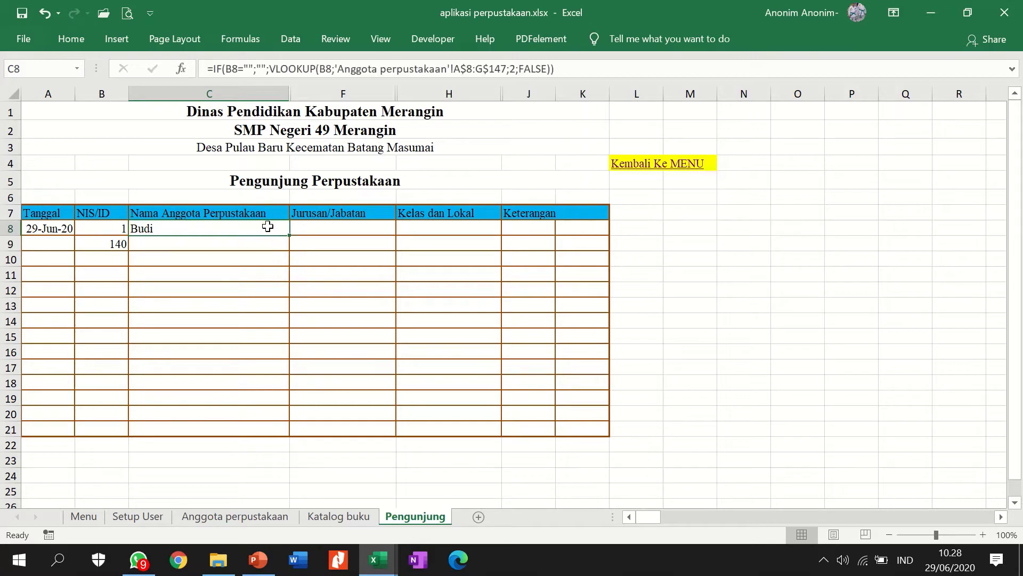
pyautogui.click(107, 230)
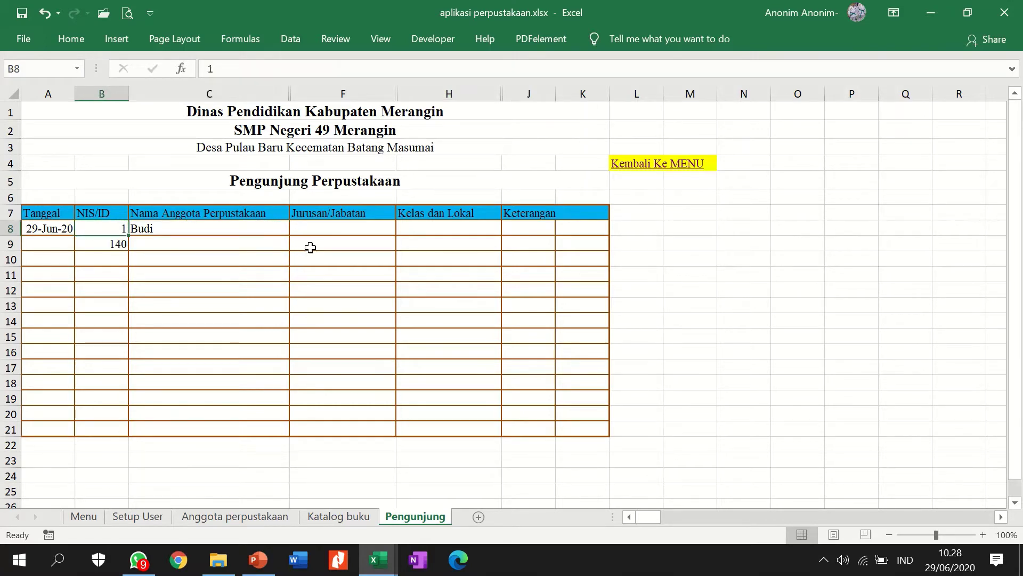
pyautogui.write('a')
pyautogui.press('Return')
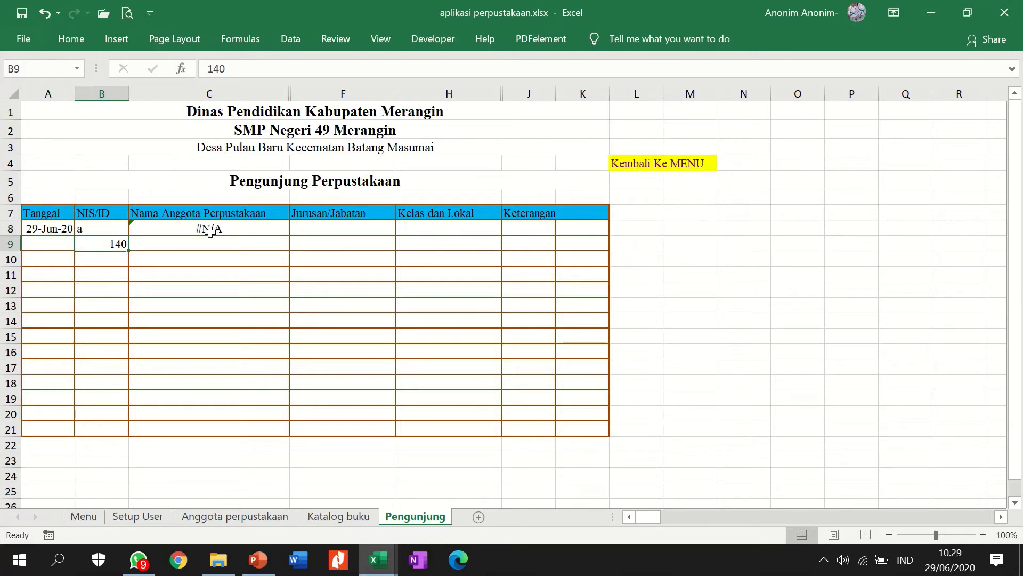
pyautogui.click(88, 228)
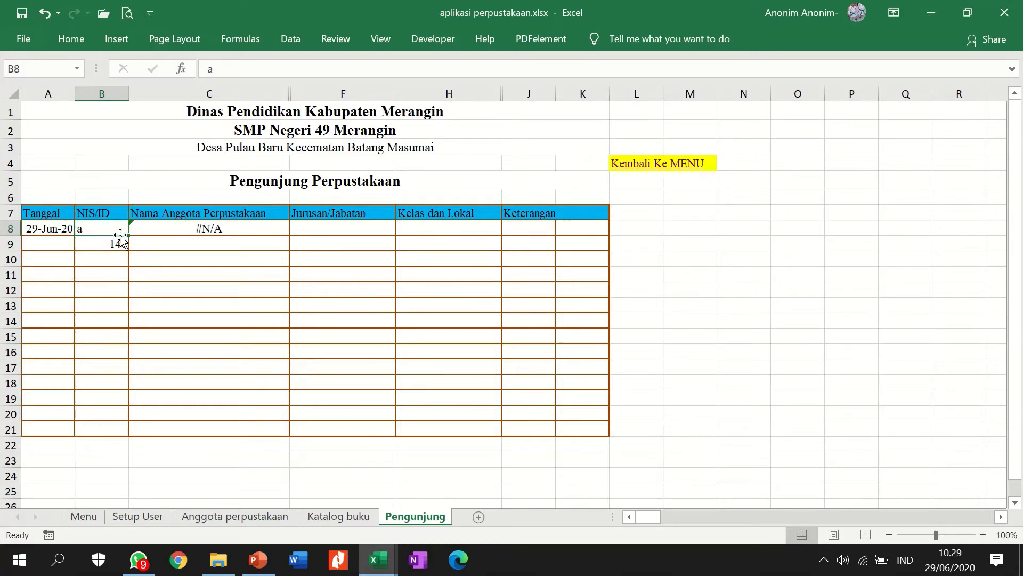
pyautogui.write('1')
pyautogui.press('Return')
# Enter NIS 2 in B8 so C8 returns that member's name.
pyautogui.press('Up')
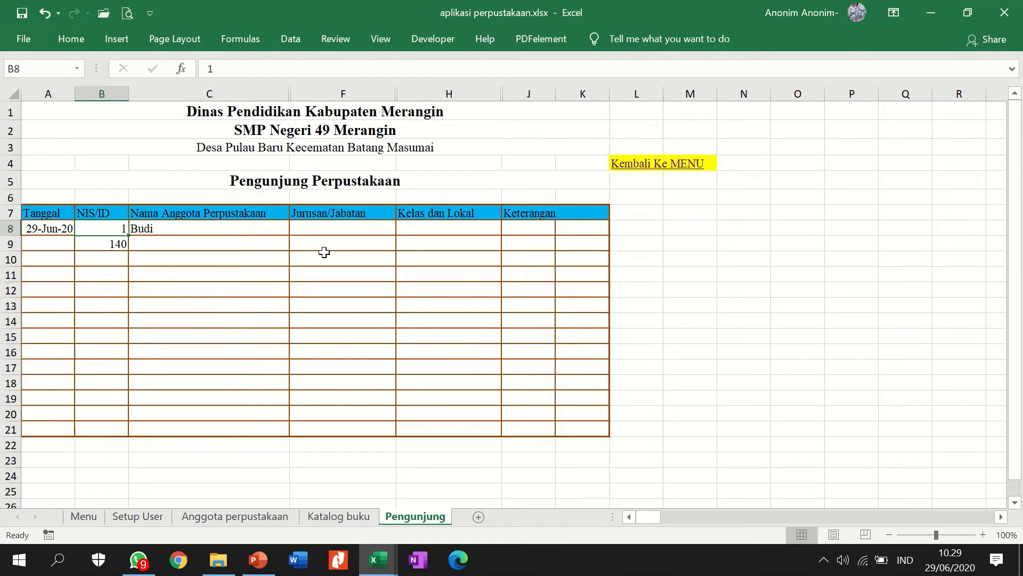
pyautogui.write('2')
pyautogui.press('Return')
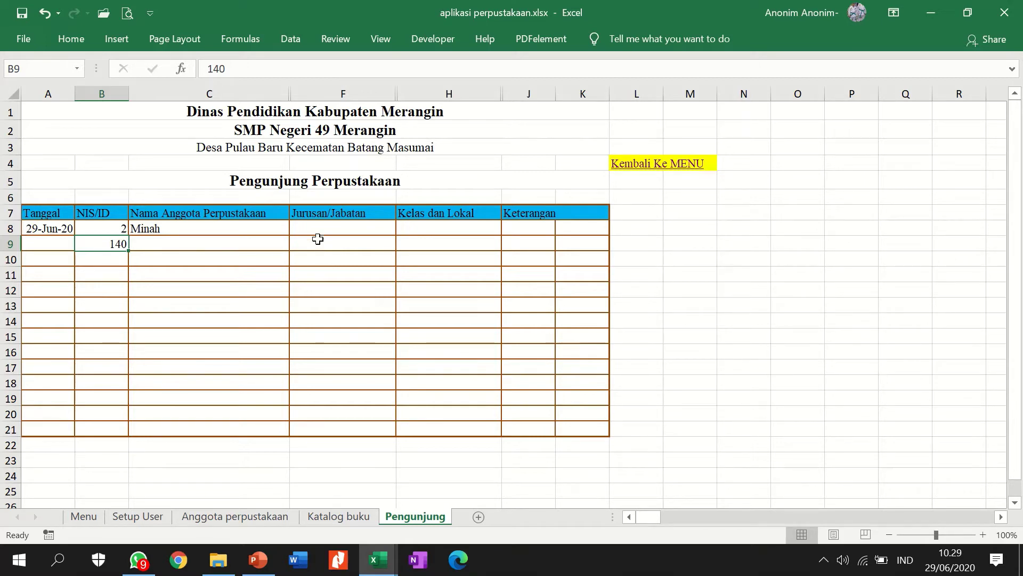
pyautogui.click(238, 225)
pyautogui.click(334, 224)
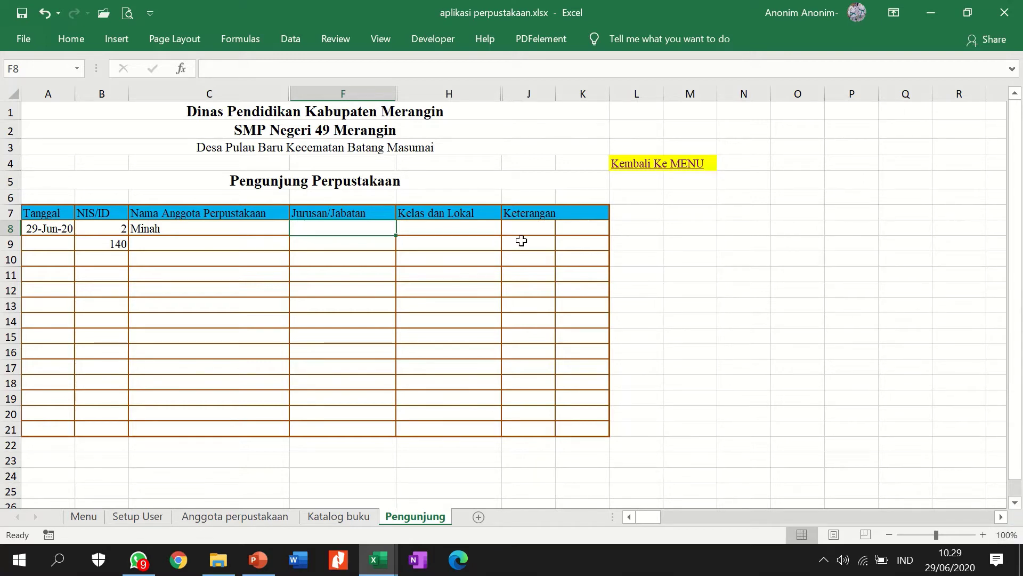
# Copy C8's lookup formula text and paste it into F8.
pyautogui.click(254, 230)
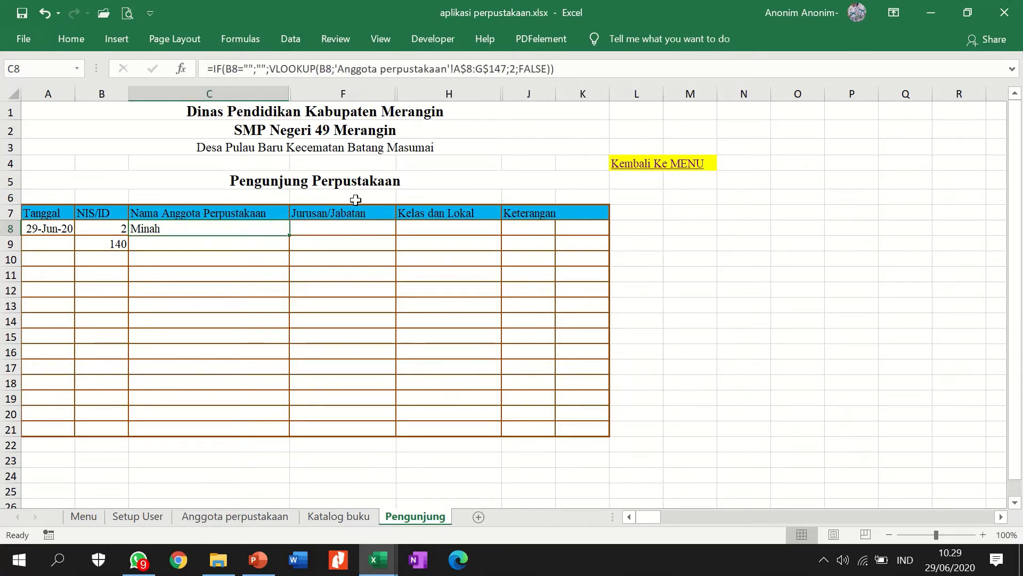
pyautogui.moveTo(587, 69); pyautogui.dragTo(206, 69)
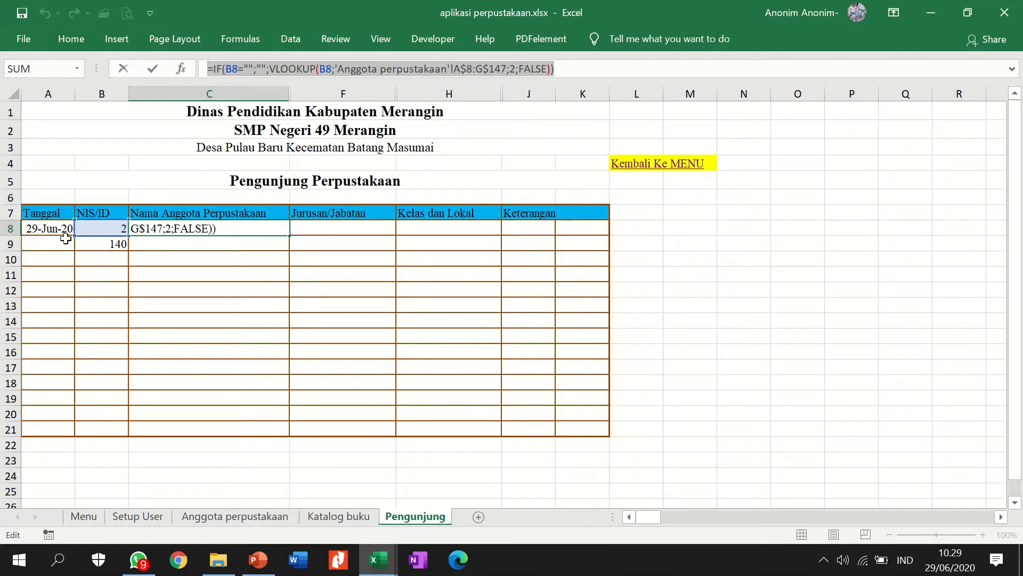
pyautogui.rightClick(430, 69)
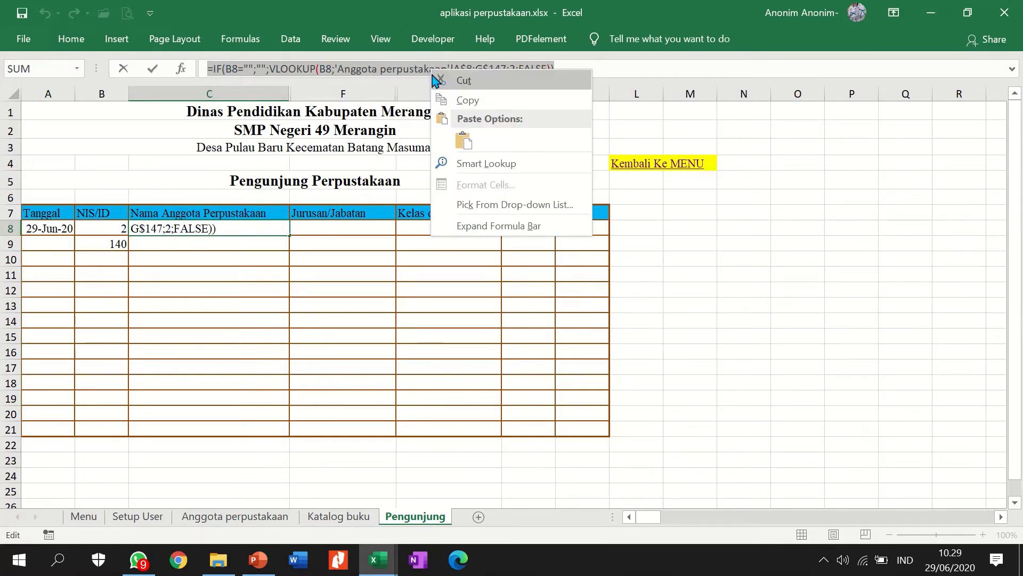
pyautogui.click(468, 100)
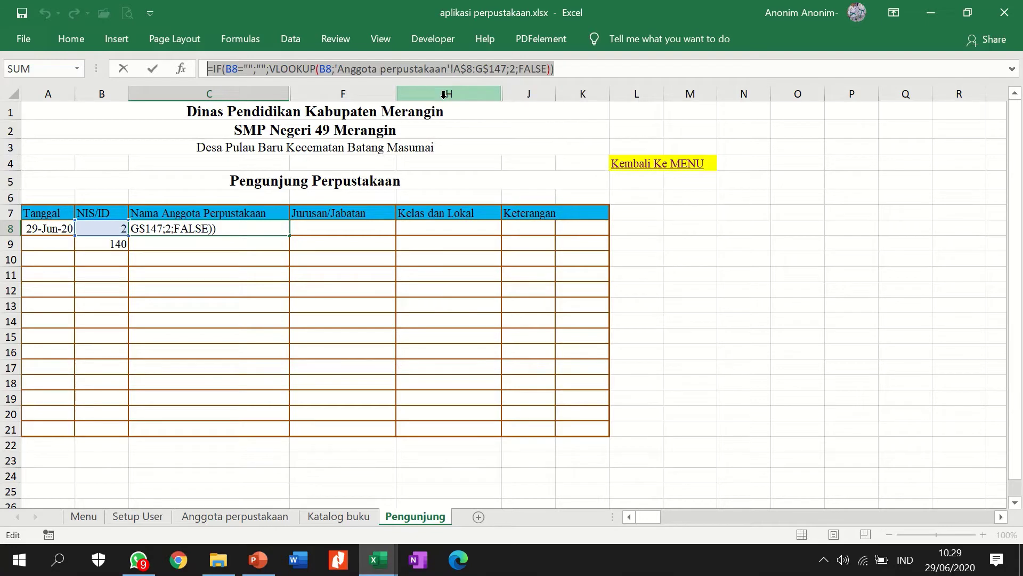
pyautogui.click(339, 230)
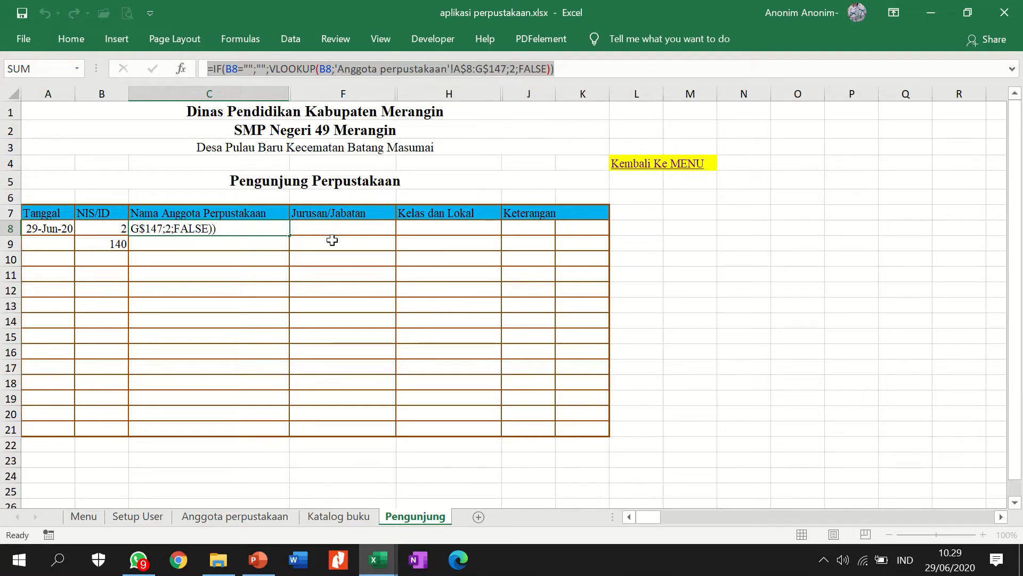
pyautogui.rightClick(292, 72)
pyautogui.click(331, 143)
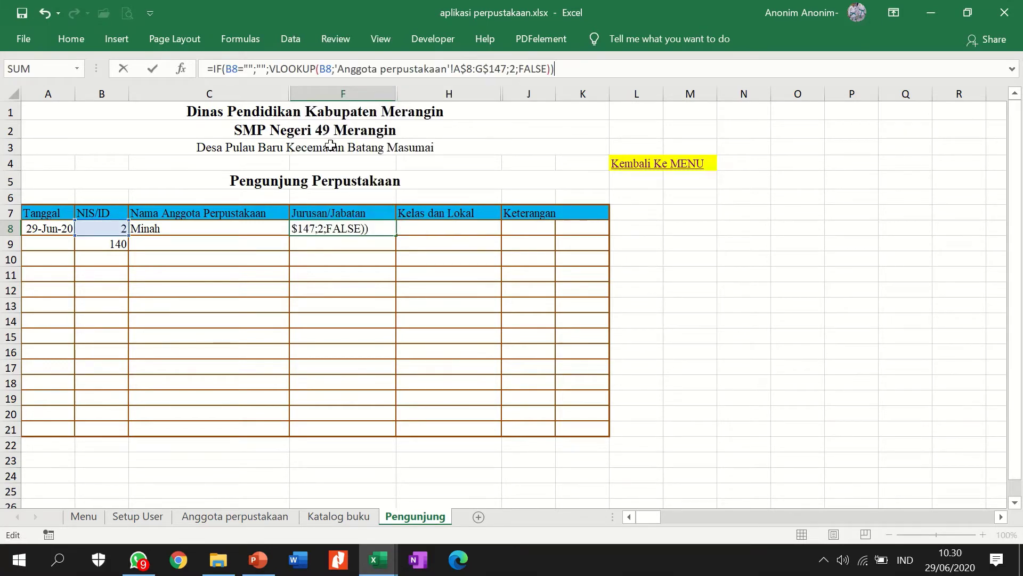
pyautogui.press('Return')
pyautogui.press('Left')
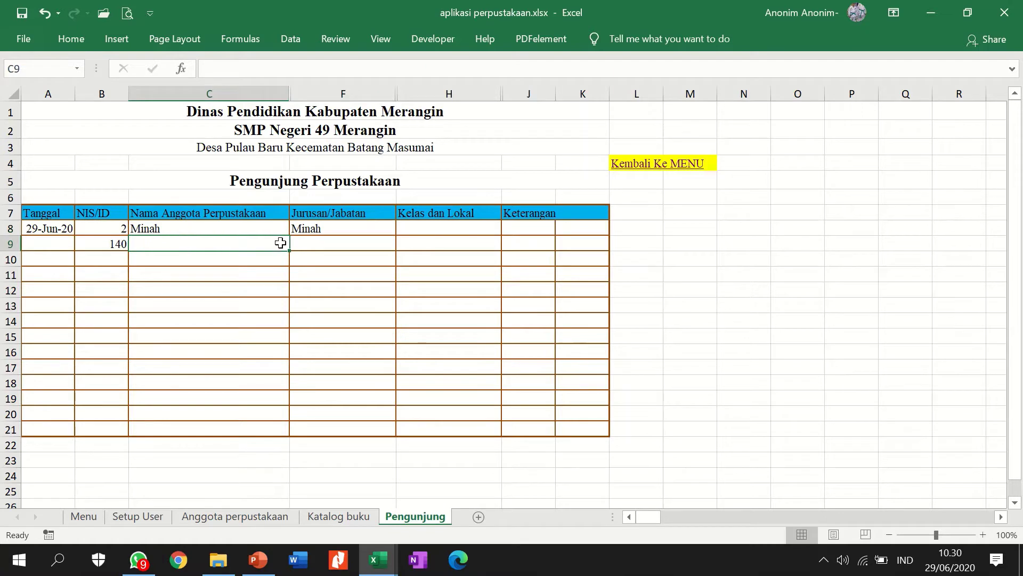
# Set B8 to NIS 1 and change F8's column index from 2 to 3, returning Manajemen Pendidikan Islam.
pyautogui.click(124, 229)
pyautogui.write('1')
pyautogui.press('Return')
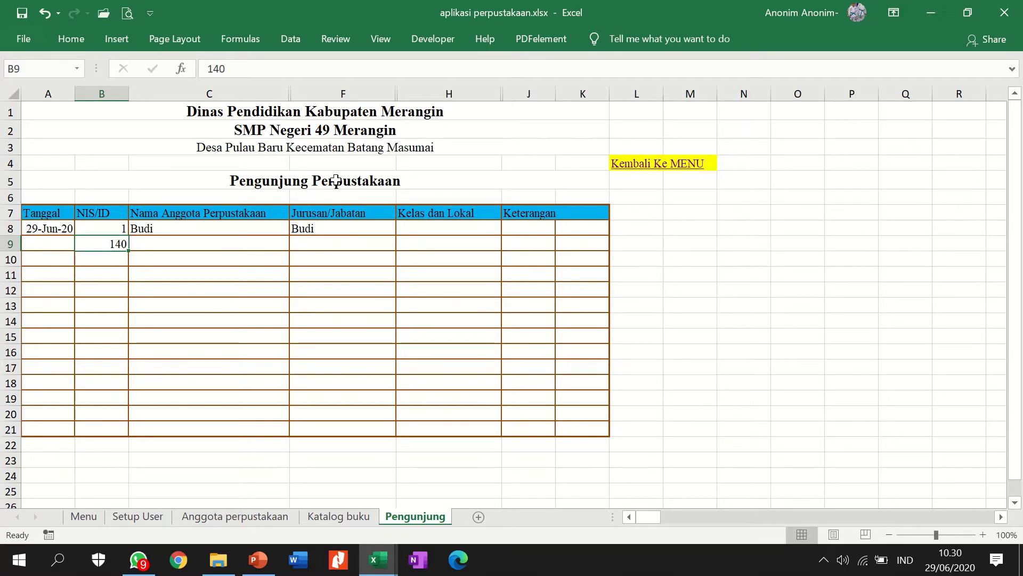
pyautogui.click(319, 230)
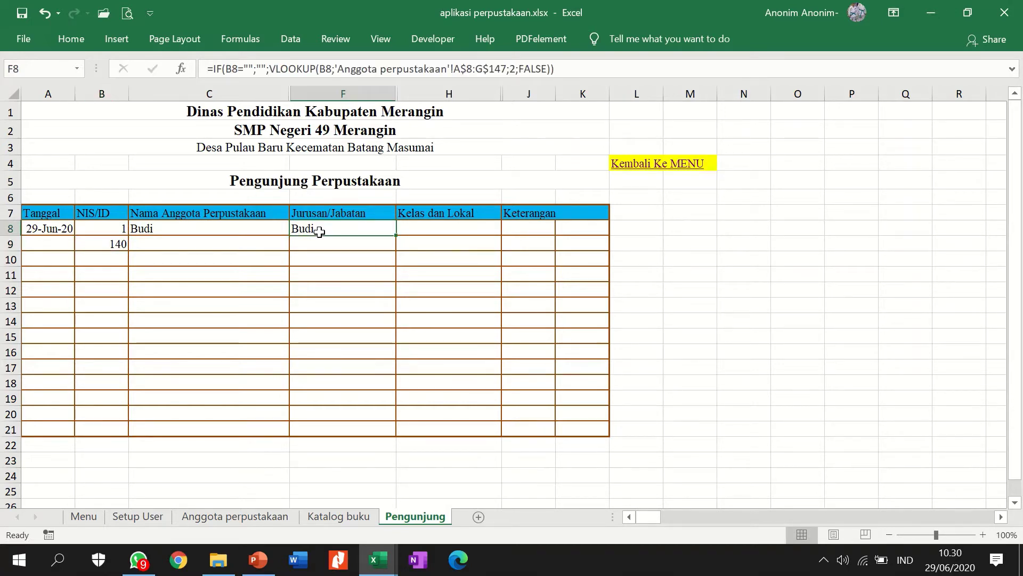
pyautogui.click(510, 70)
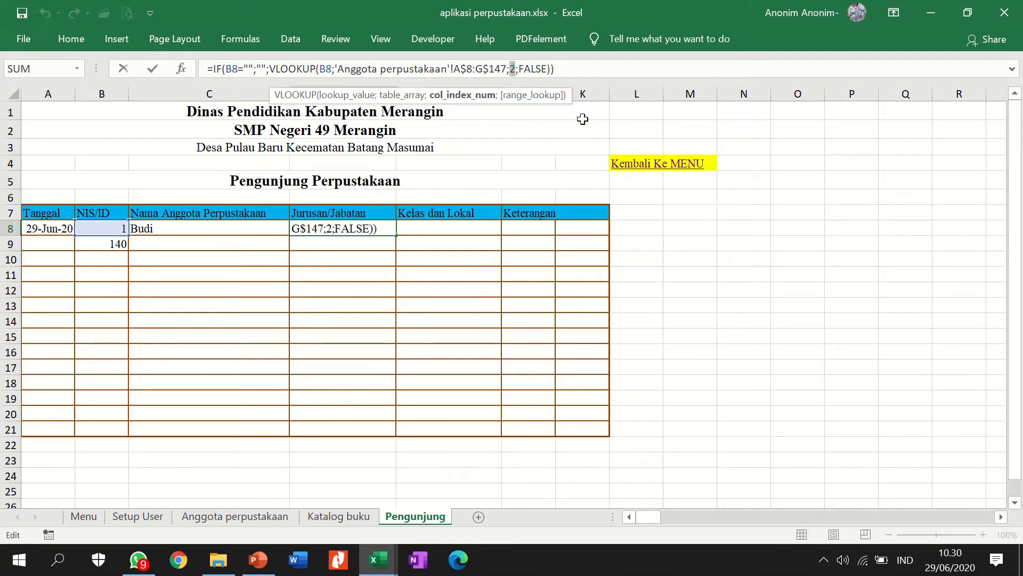
pyautogui.press('BackSpace')
pyautogui.write('3')
pyautogui.press('Return')
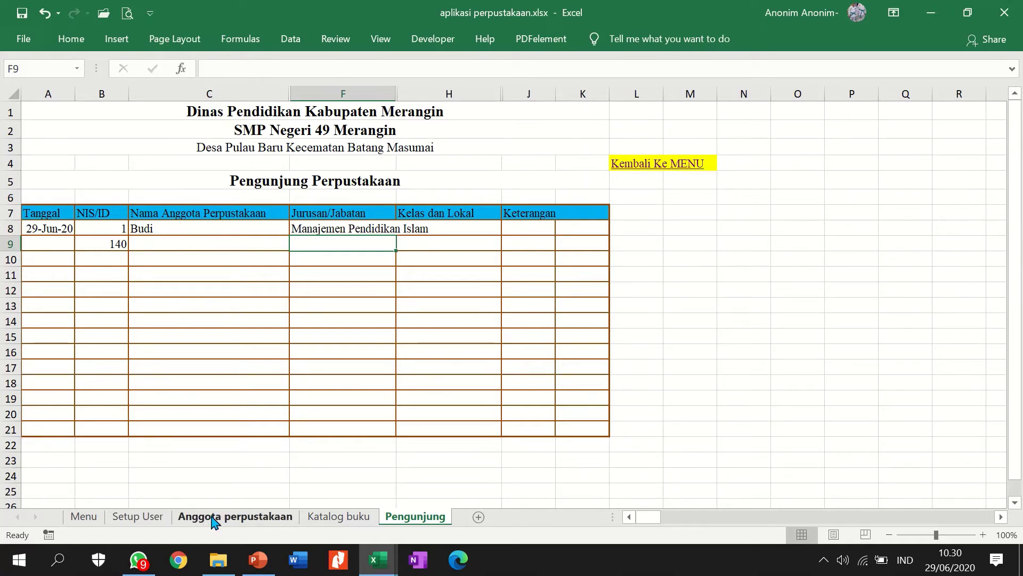
# On Anggota perpustakaan, set department pai in C8 and esy in C10.
pyautogui.click(214, 517)
pyautogui.click(373, 161)
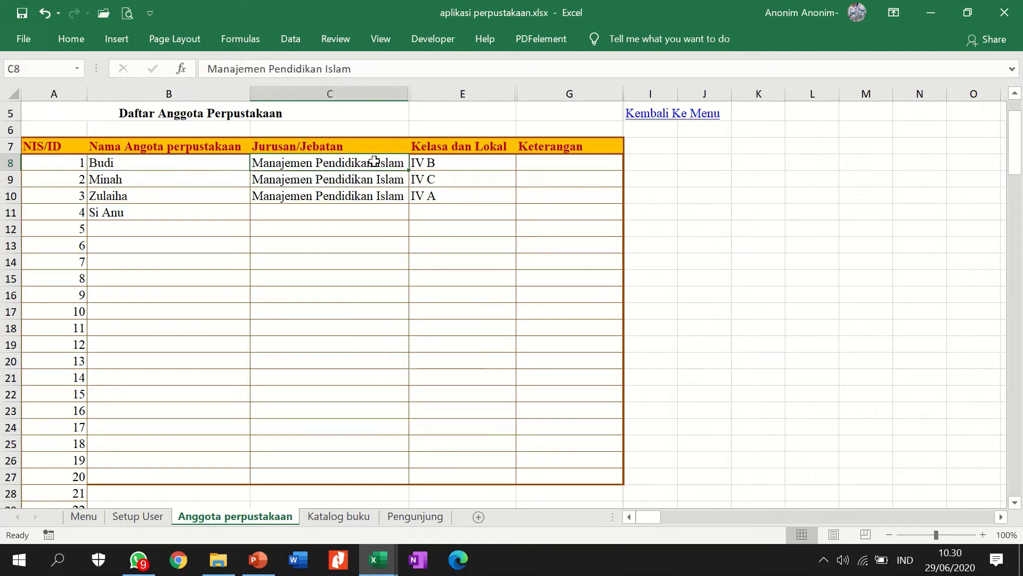
pyautogui.write('pai')
pyautogui.press('Return')
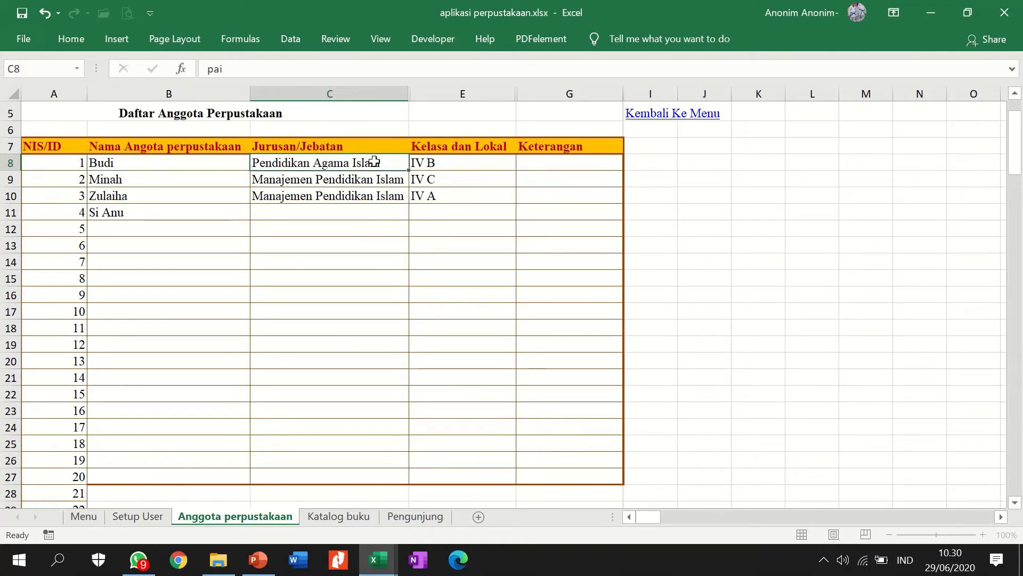
pyautogui.press('Return')
pyautogui.write('esy')
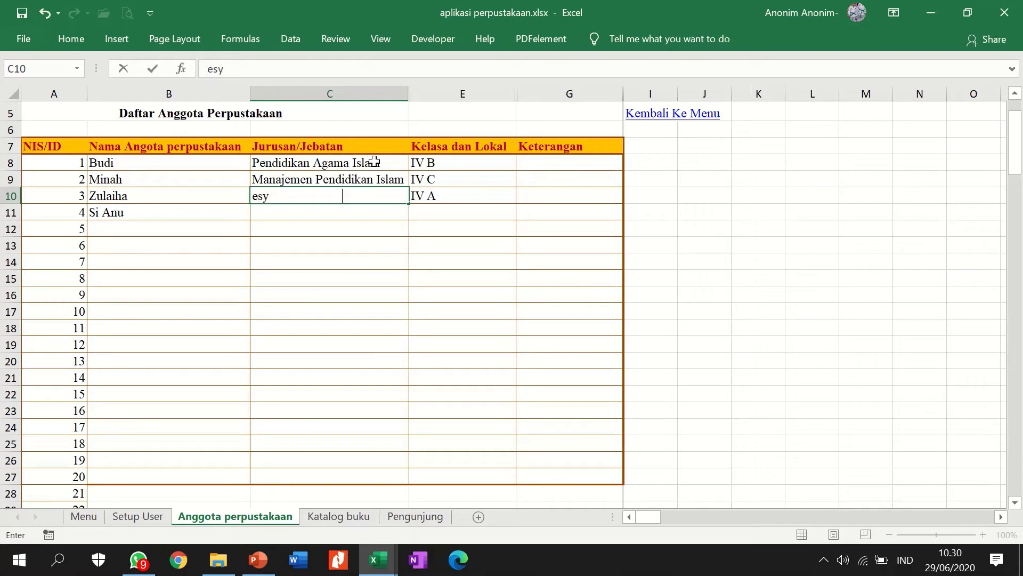
pyautogui.press('Return')
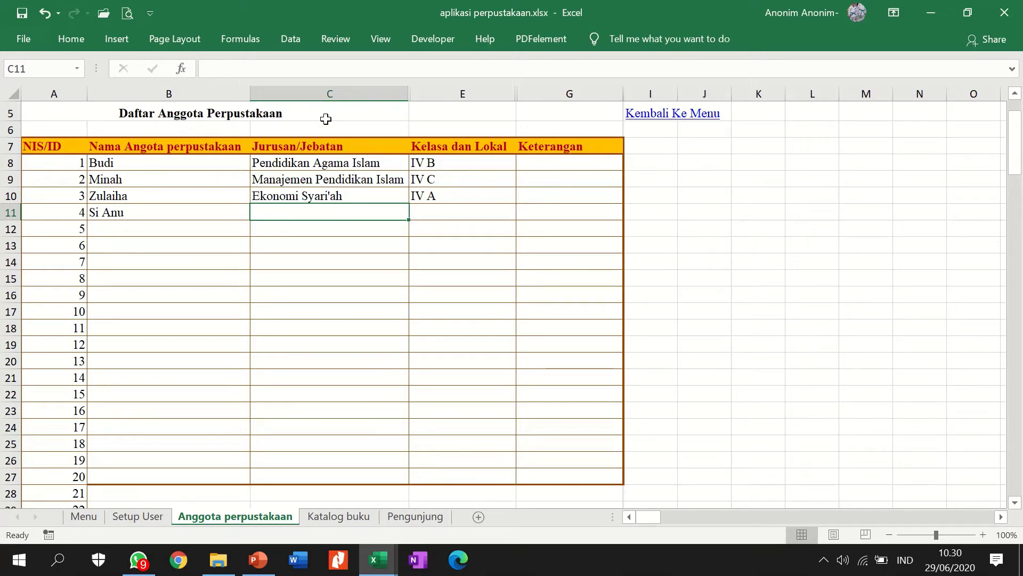
# Give member 4 the department htni in C11 and class Error in E11.
pyautogui.write('h')
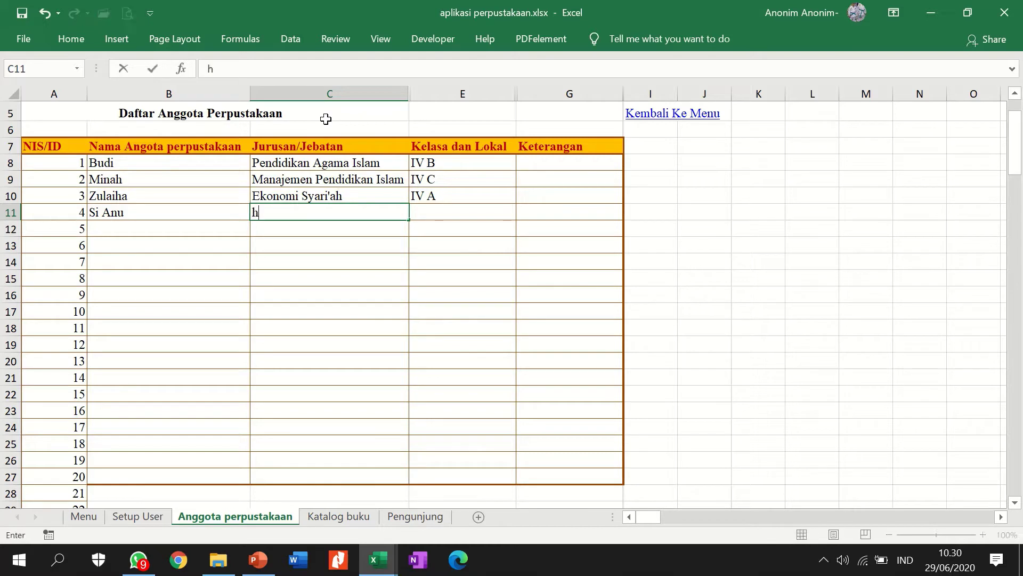
pyautogui.write('tni')
pyautogui.press('Return')
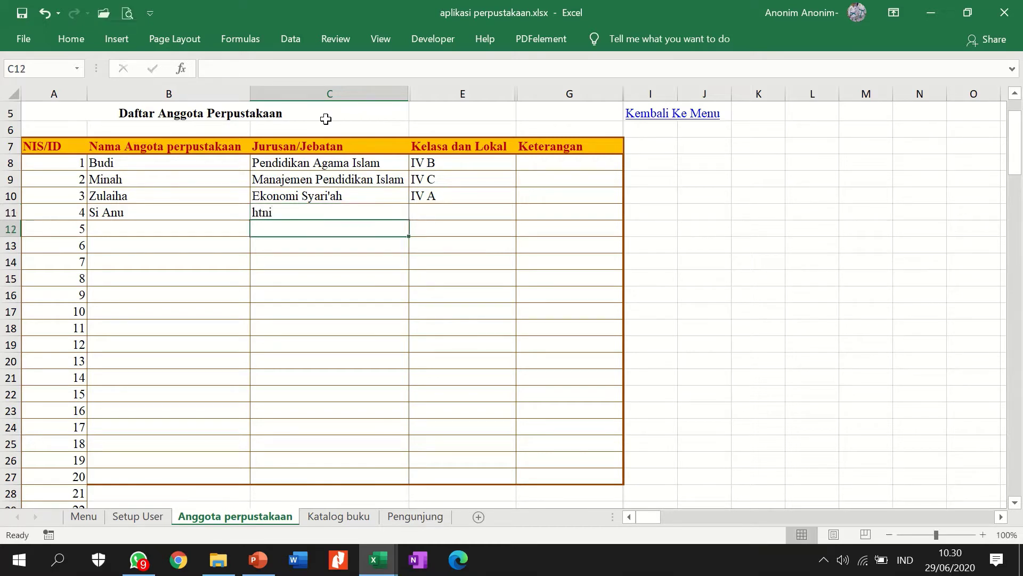
pyautogui.press('Up')
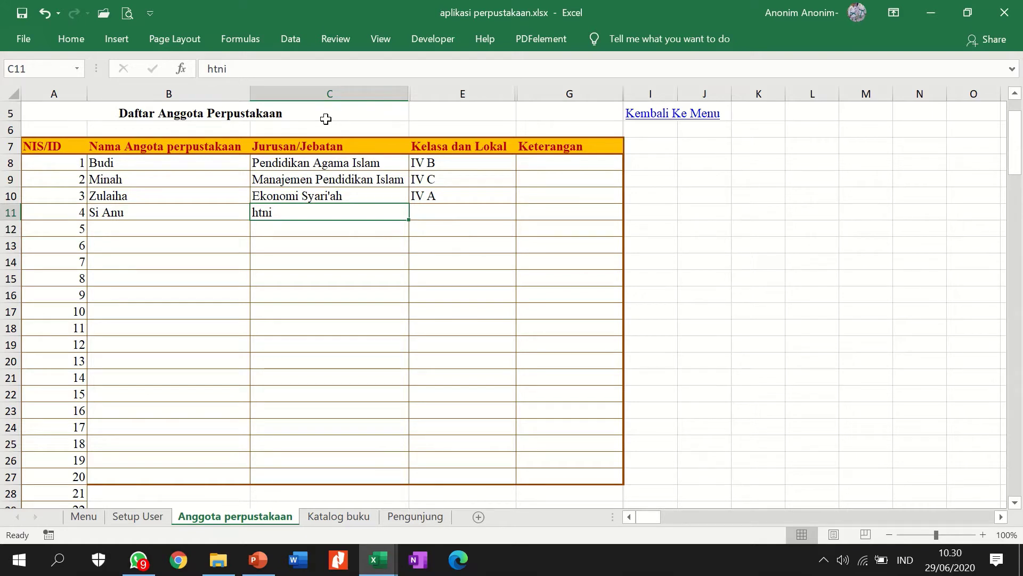
pyautogui.click(458, 216)
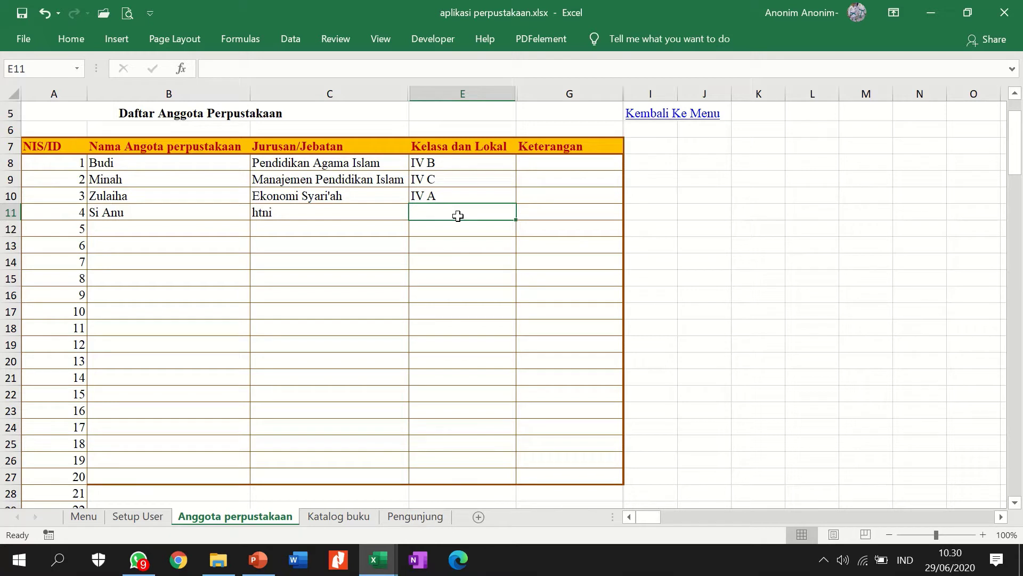
pyautogui.write('Error')
pyautogui.press('Return')
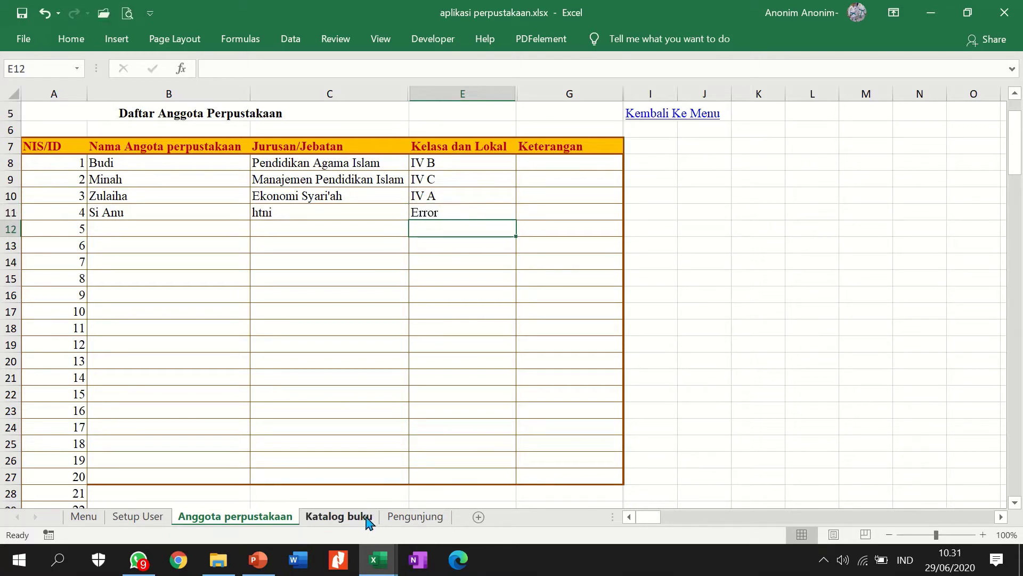
# On Pengunjung, enter NIS/ID 4 in B9 and in B8 to test the lookups.
pyautogui.click(440, 520)
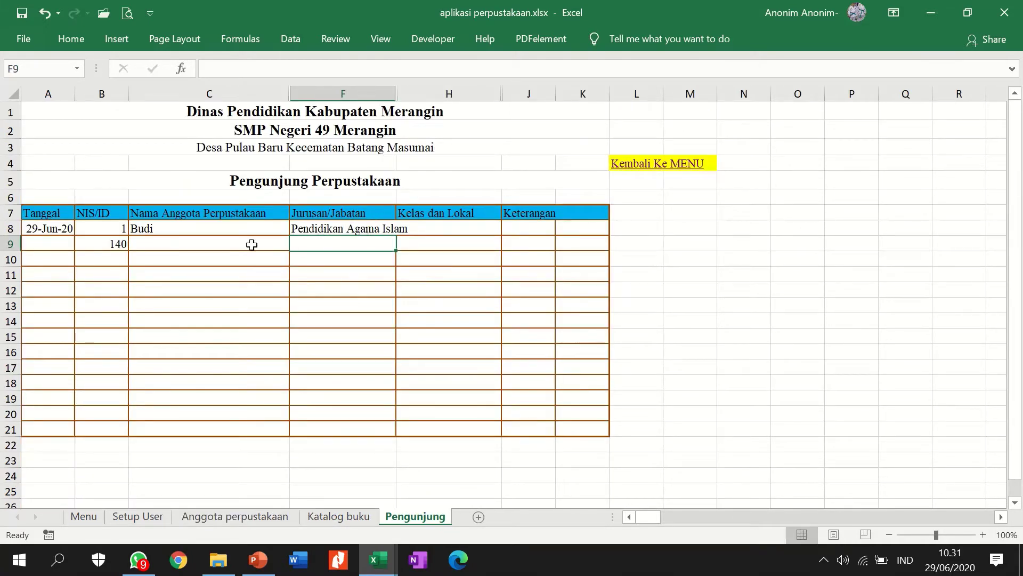
pyautogui.click(120, 243)
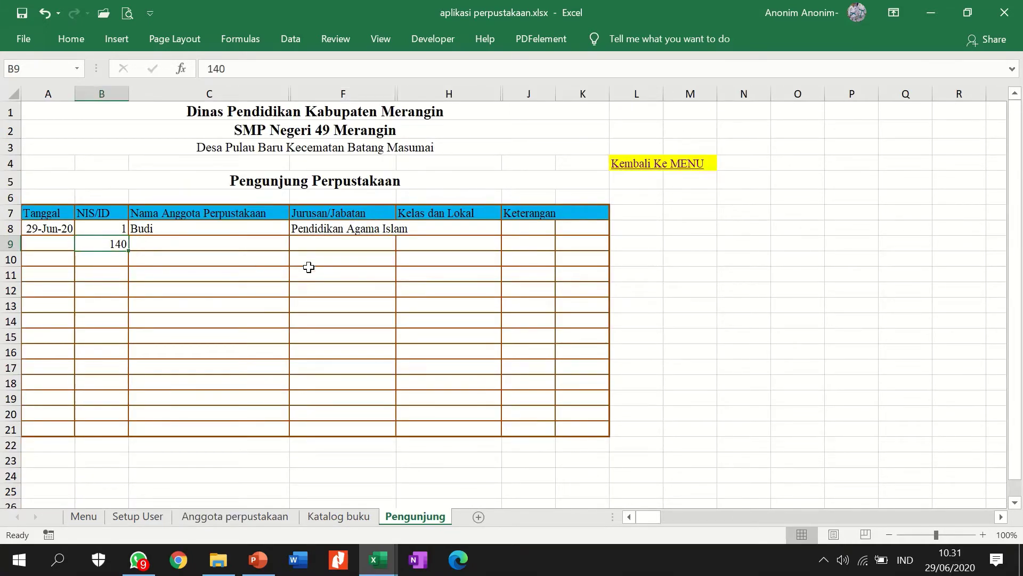
pyautogui.write('4')
pyautogui.press('Return')
pyautogui.press('Up')
pyautogui.press('Up')
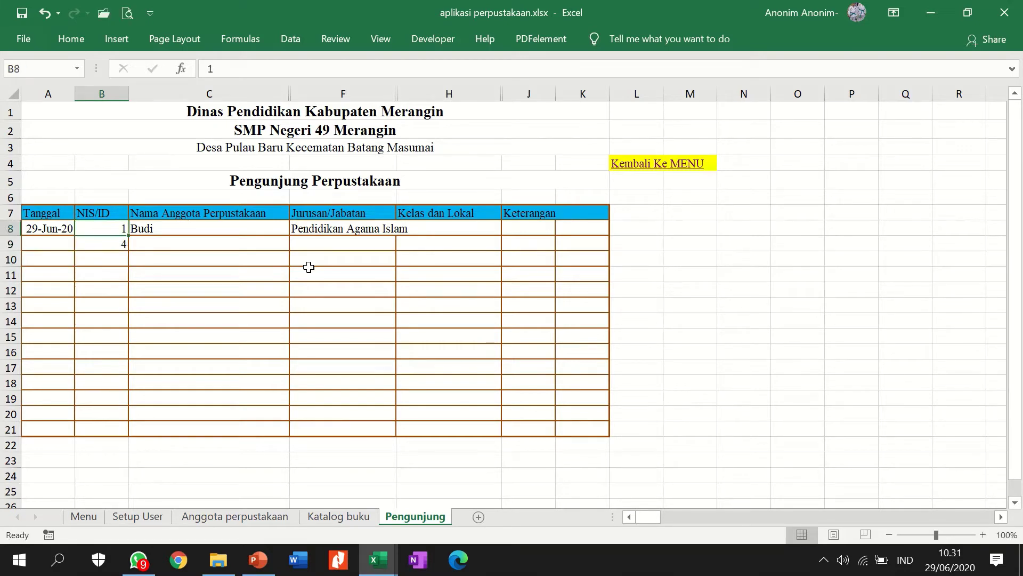
pyautogui.write('4')
pyautogui.press('Return')
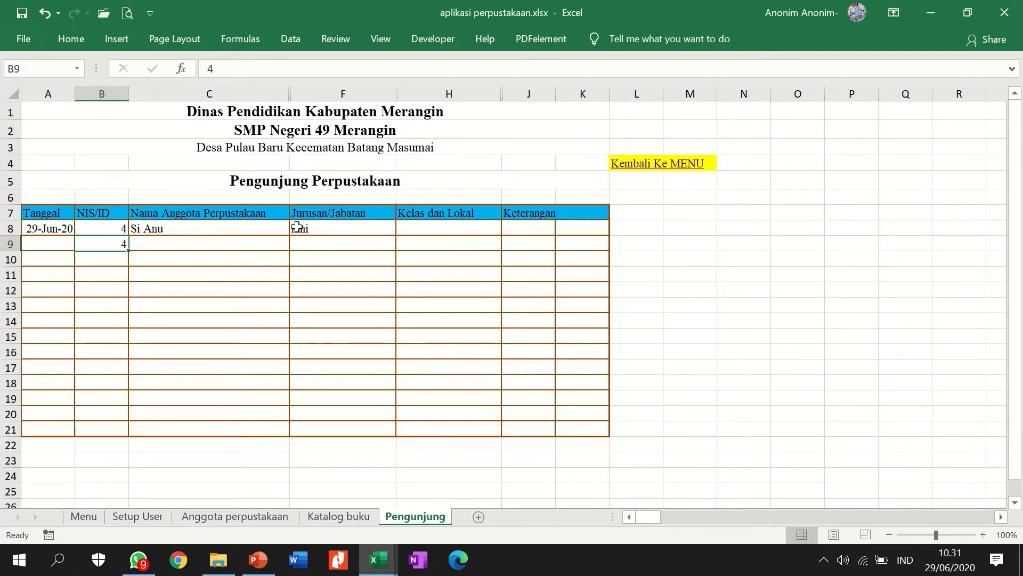
# Try NIS 2, then NIS 3 in B8, ending with Jurusan Ekonomi Syari'ah for ID 3.
pyautogui.press('Up')
pyautogui.write('2')
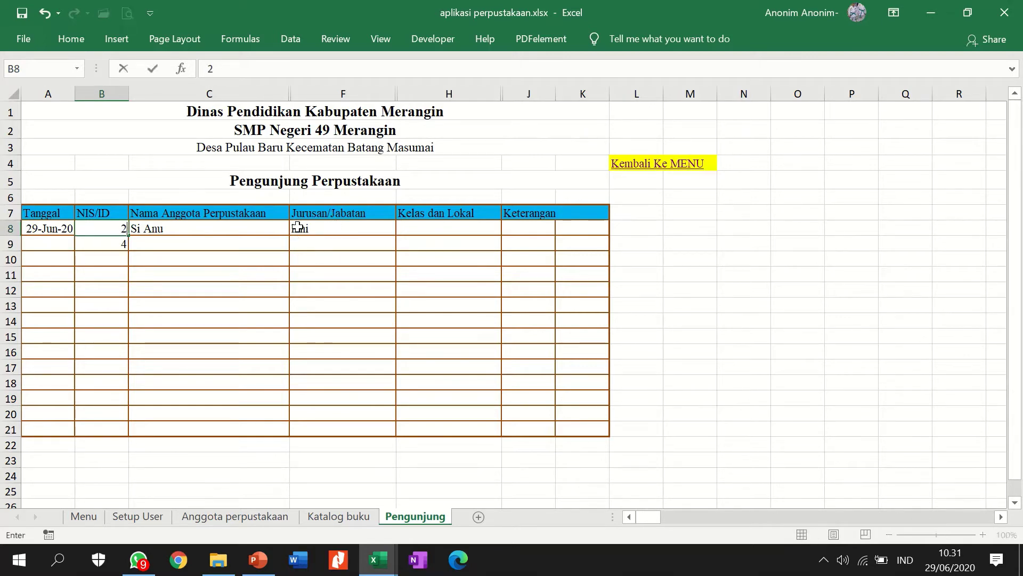
pyautogui.press('Up')
pyautogui.press('Down')
pyautogui.write('3')
pyautogui.press('Return')
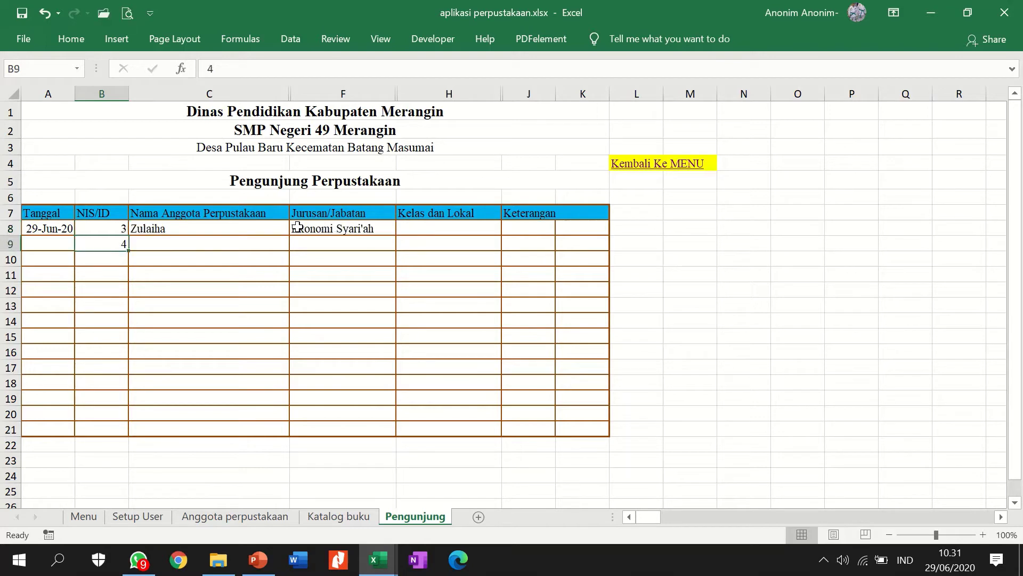
pyautogui.press('Up')
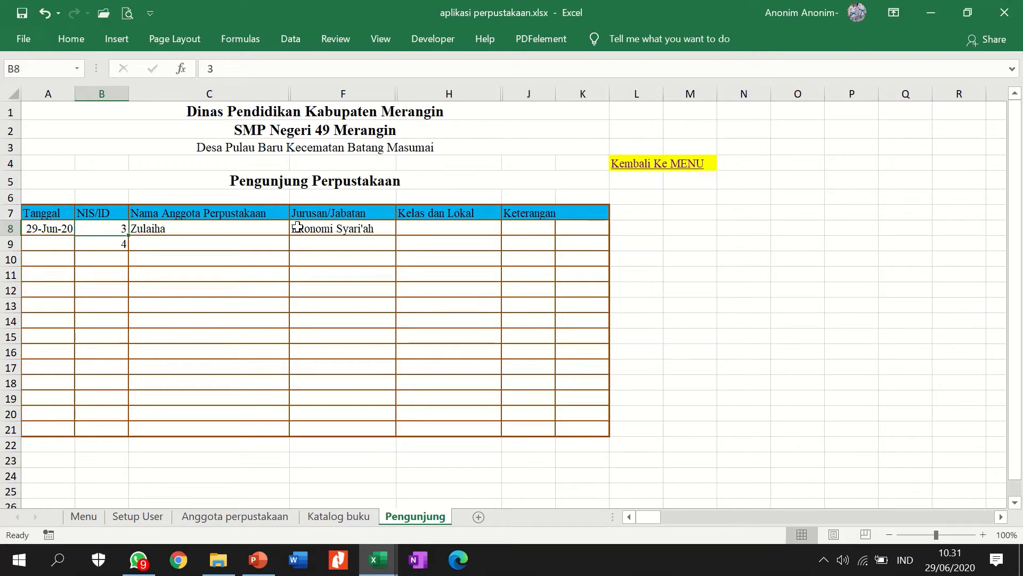
pyautogui.click(224, 232)
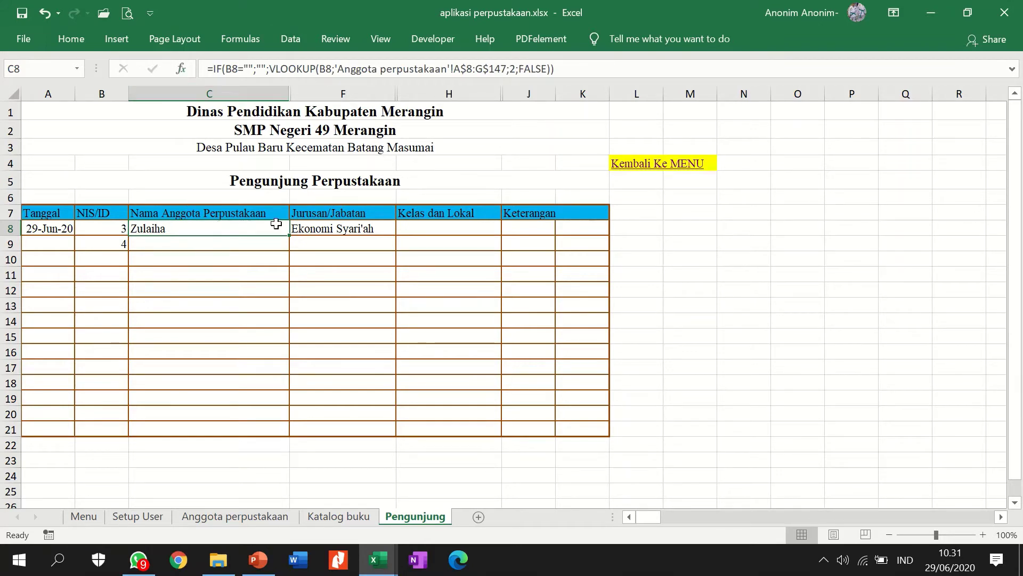
# Inspect F8's Jurusan lookup formula and its column index 3, then move to H8.
pyautogui.click(346, 229)
pyautogui.click(513, 69)
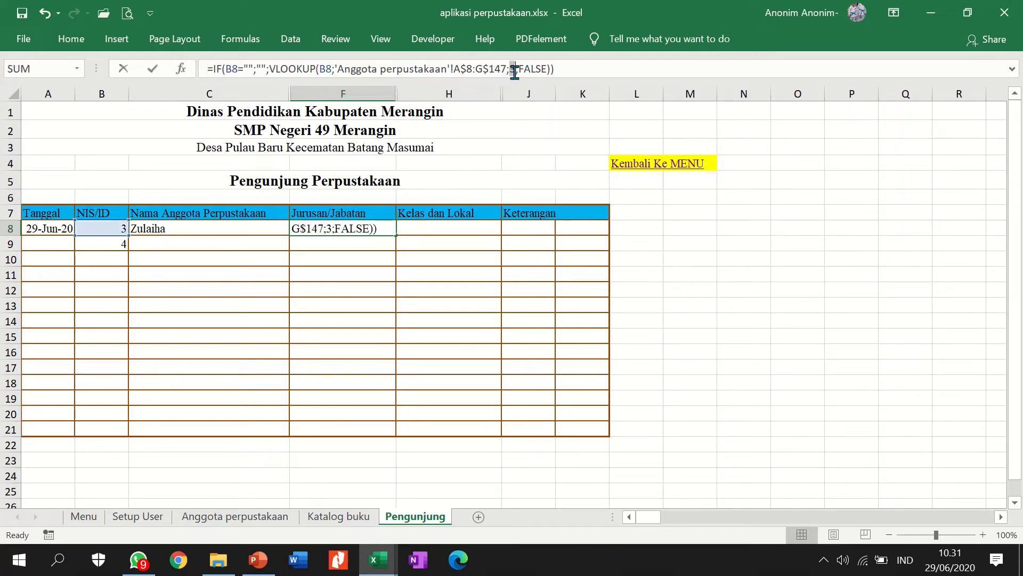
pyautogui.doubleClick(513, 69)
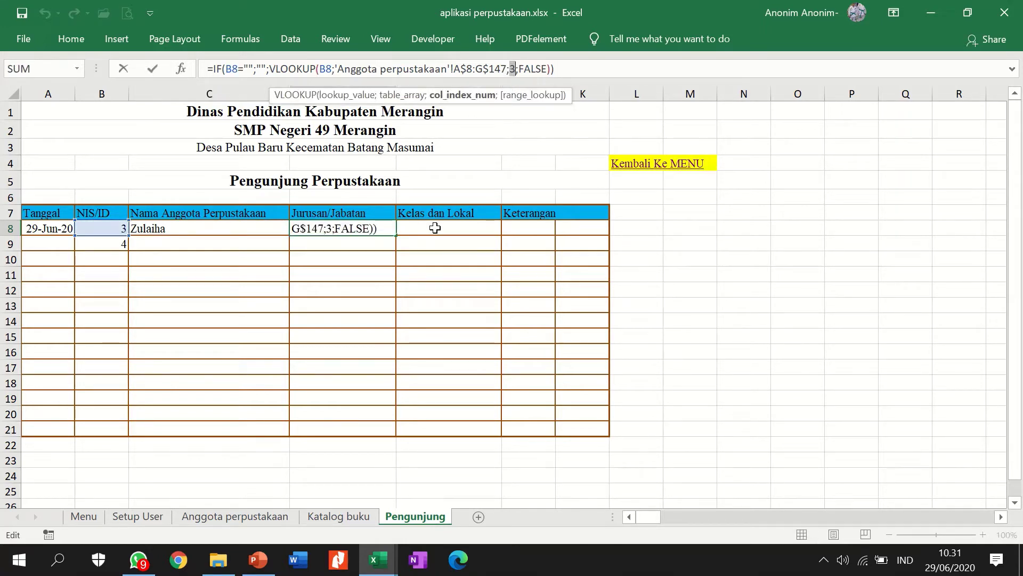
pyautogui.press('Escape')
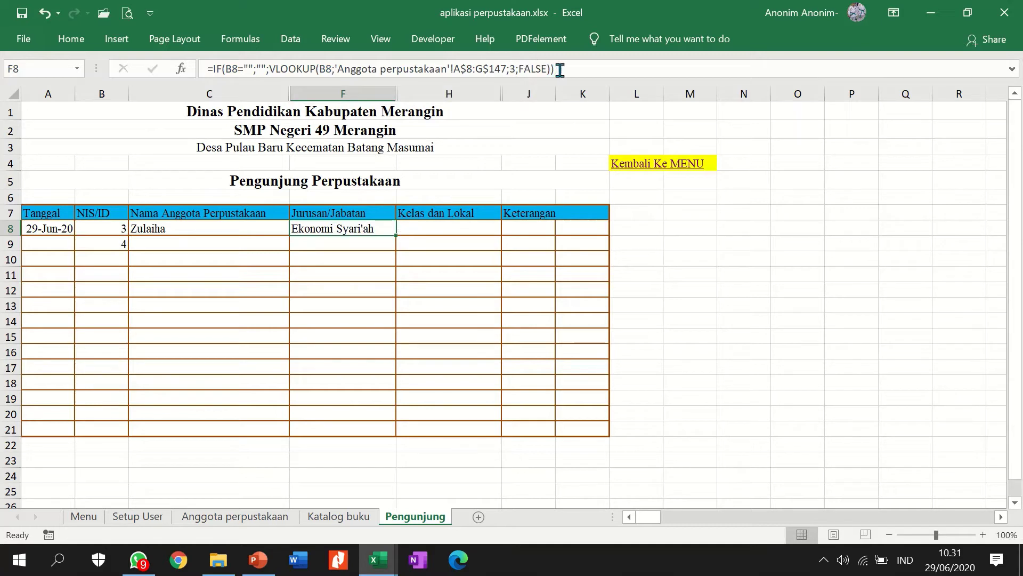
pyautogui.moveTo(557, 68); pyautogui.dragTo(194, 88)
pyautogui.hotkey('ctrl', 'c')
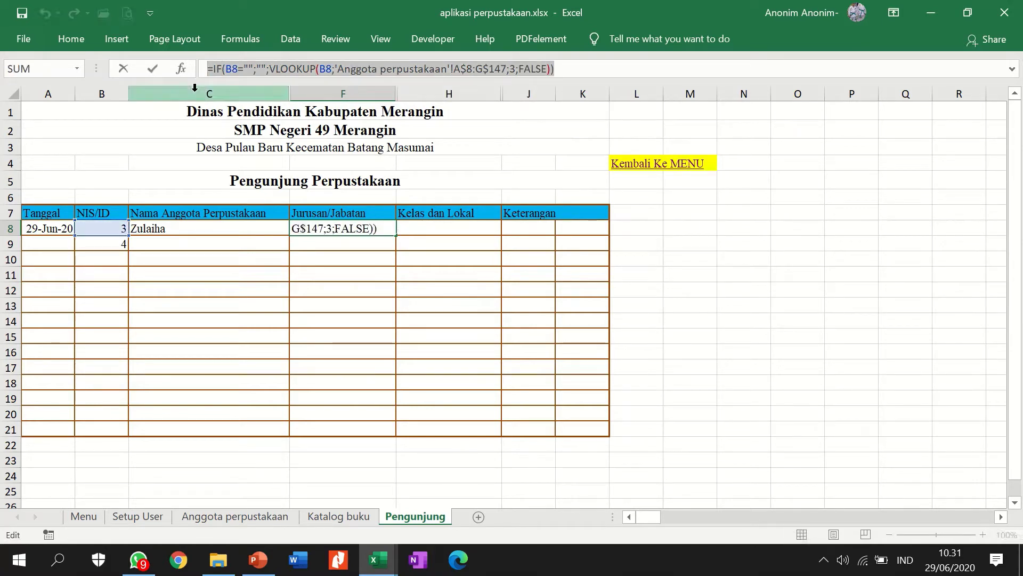
pyautogui.press('Tab')
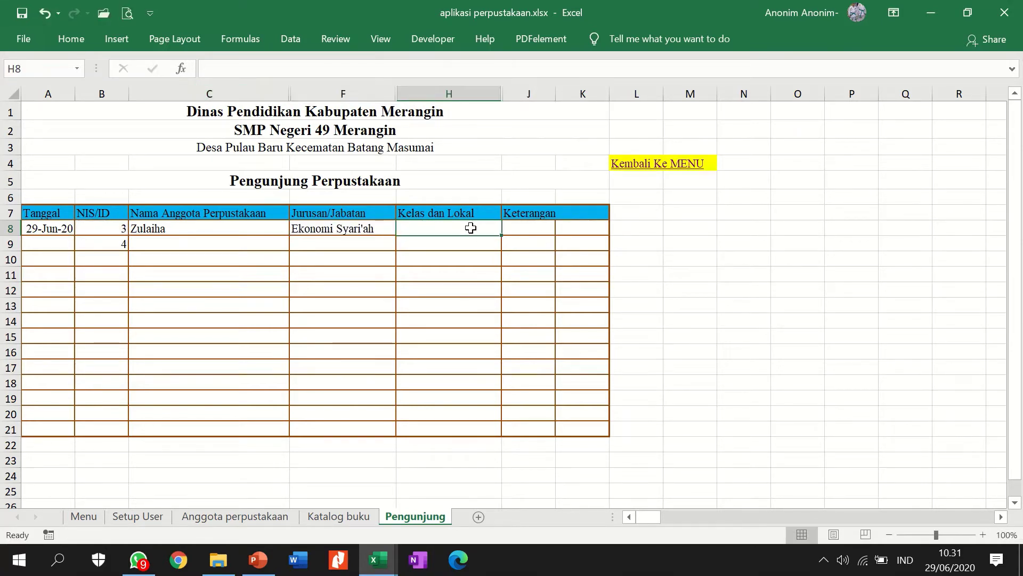
# Paste the lookup formula into Kelas dan Lokal cell H8 with column index 4.
pyautogui.click(359, 68)
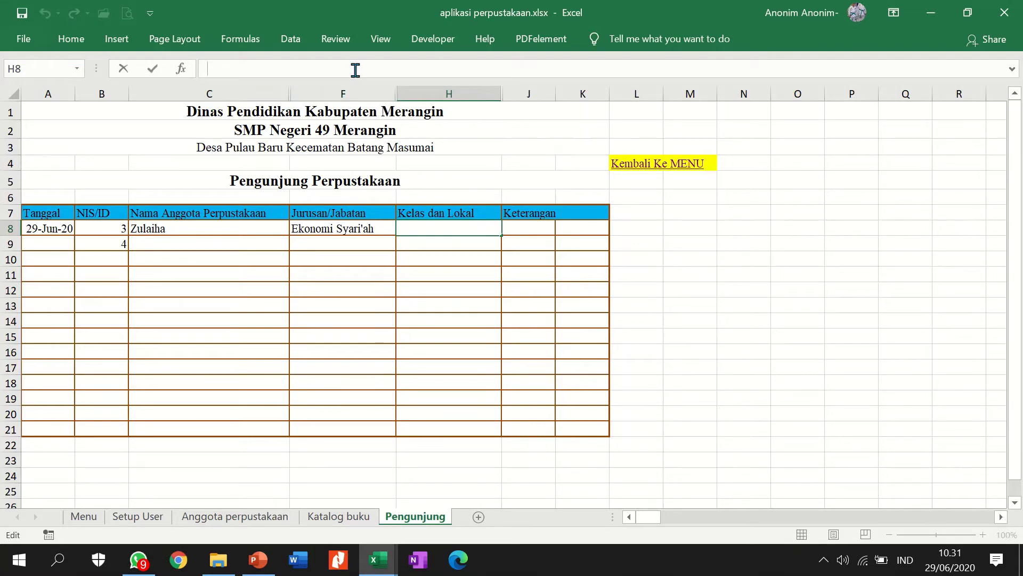
pyautogui.hotkey('ctrl', 'v')
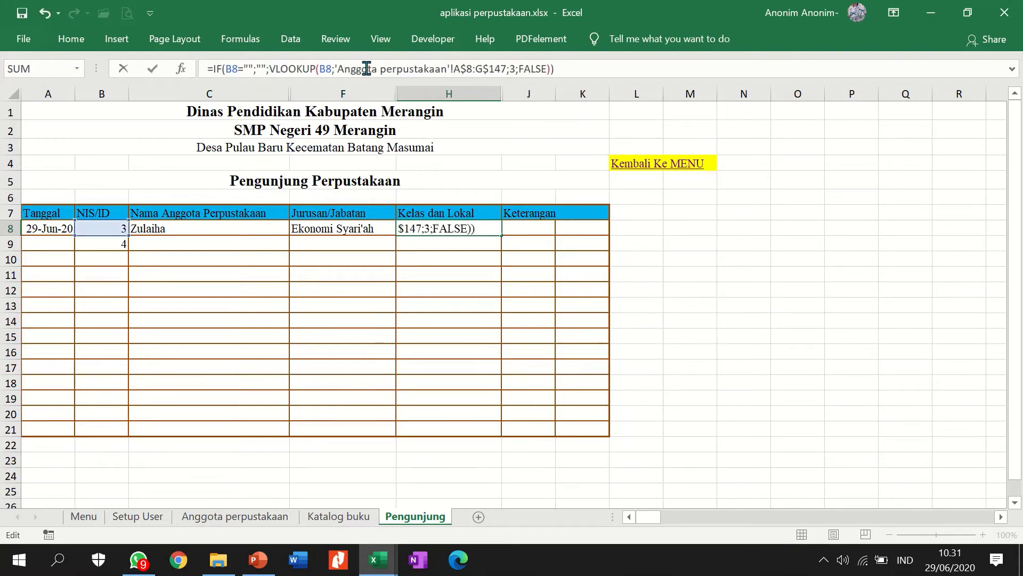
pyautogui.doubleClick(515, 68)
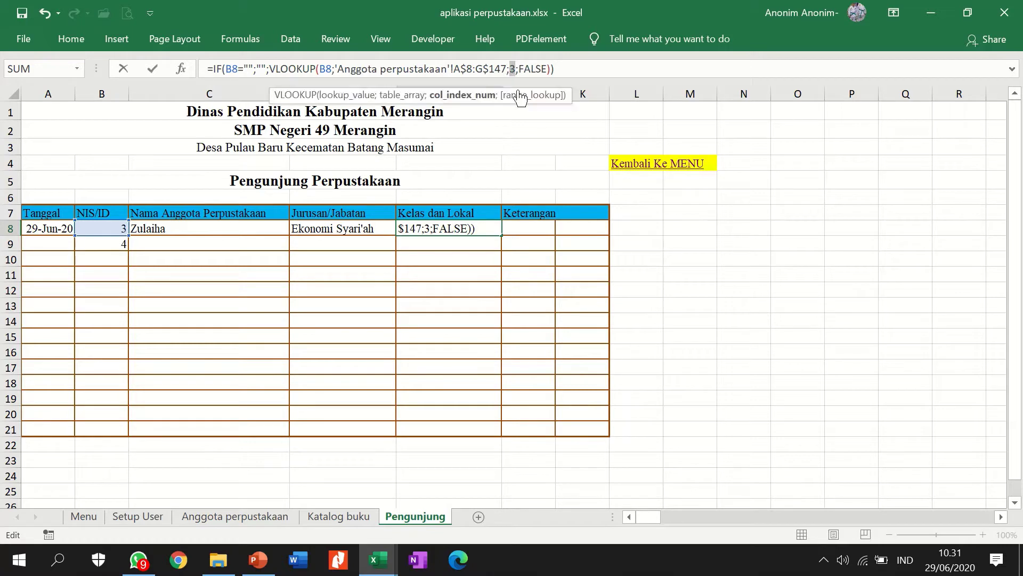
pyautogui.write('4')
pyautogui.press('Return')
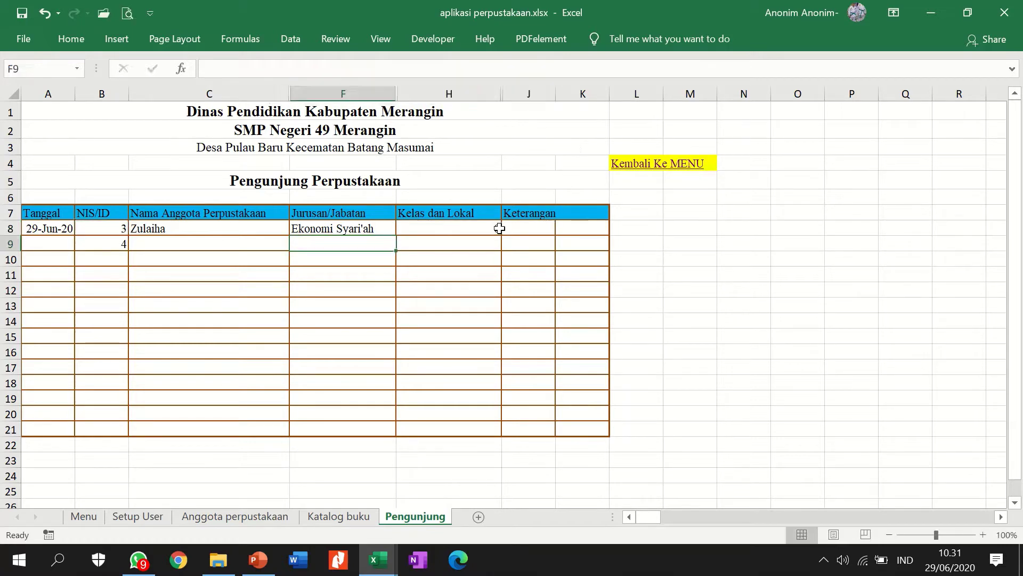
pyautogui.click(500, 228)
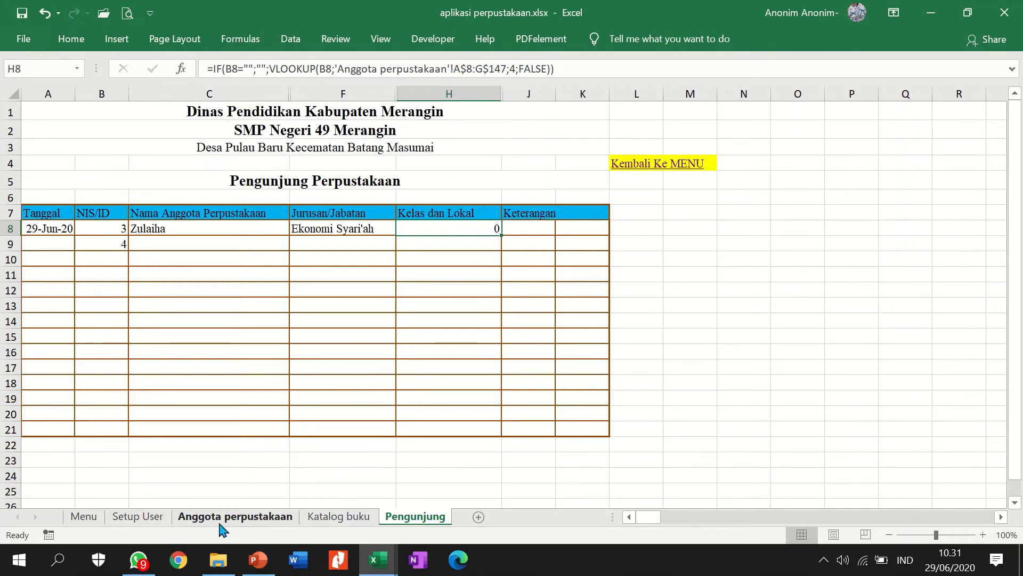
# Check the member sheet's class entries, then enter NIS/ID 1 in B8 and review the results.
pyautogui.click(222, 525)
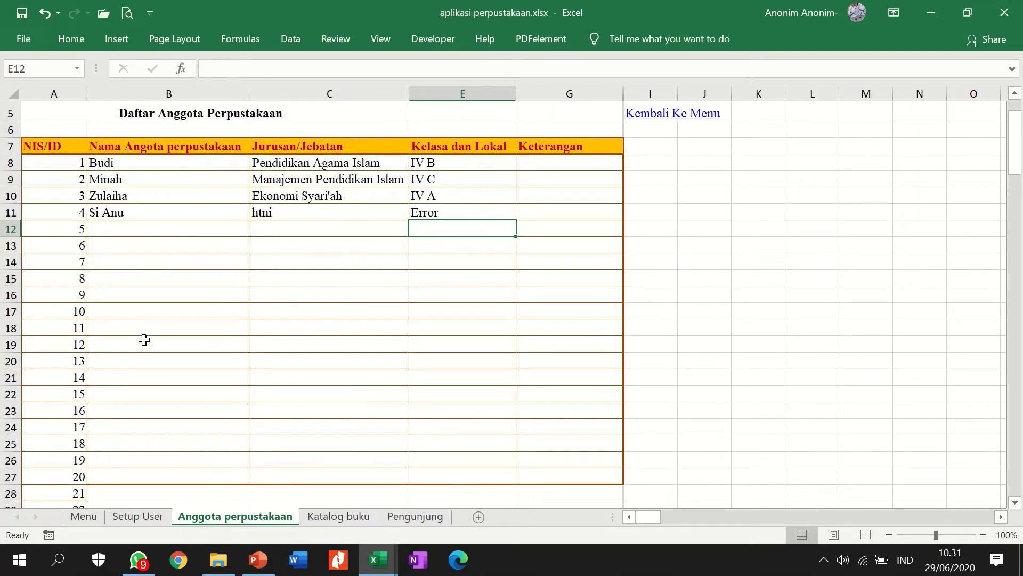
pyautogui.click(419, 195)
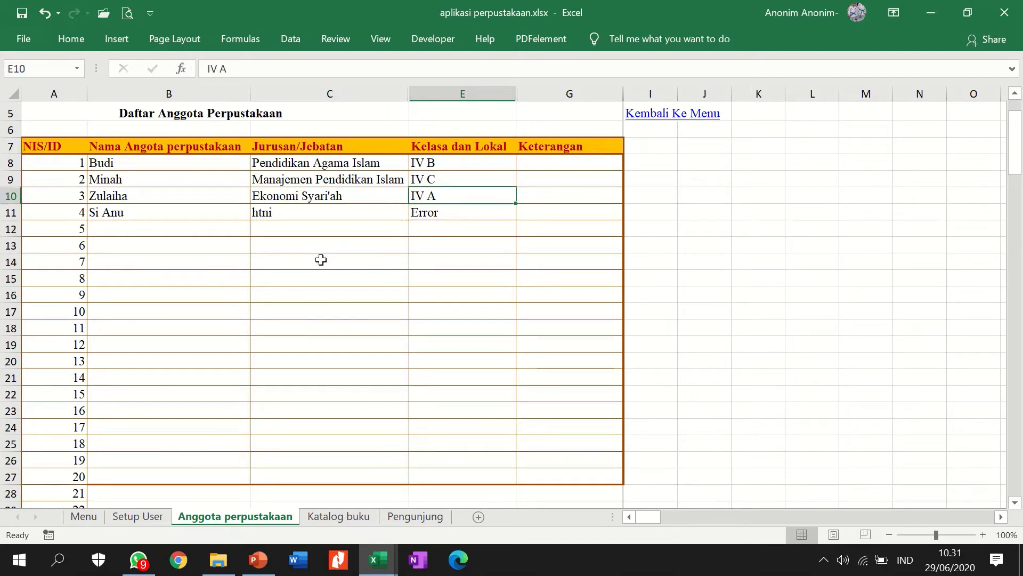
pyautogui.click(410, 518)
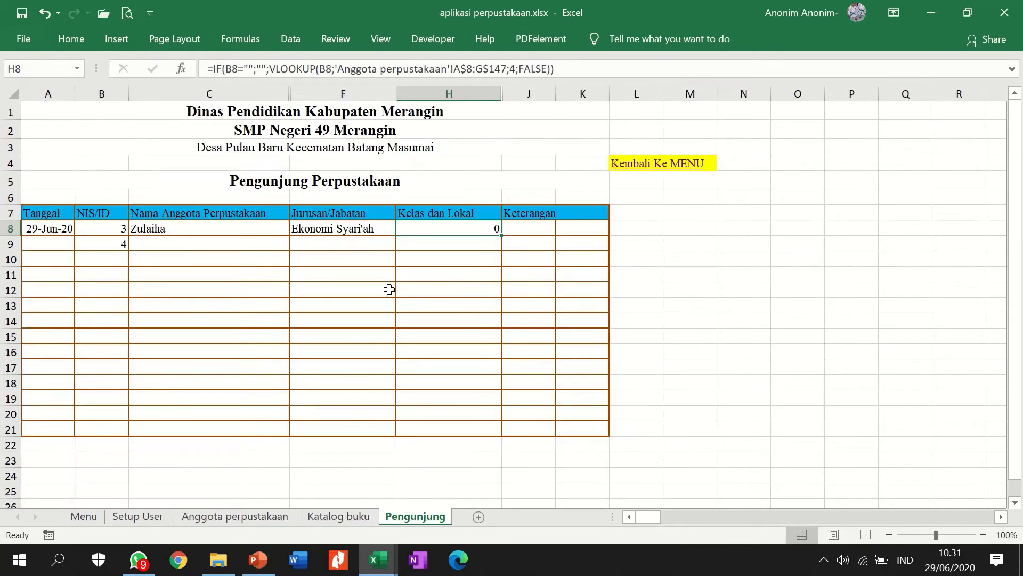
pyautogui.click(121, 231)
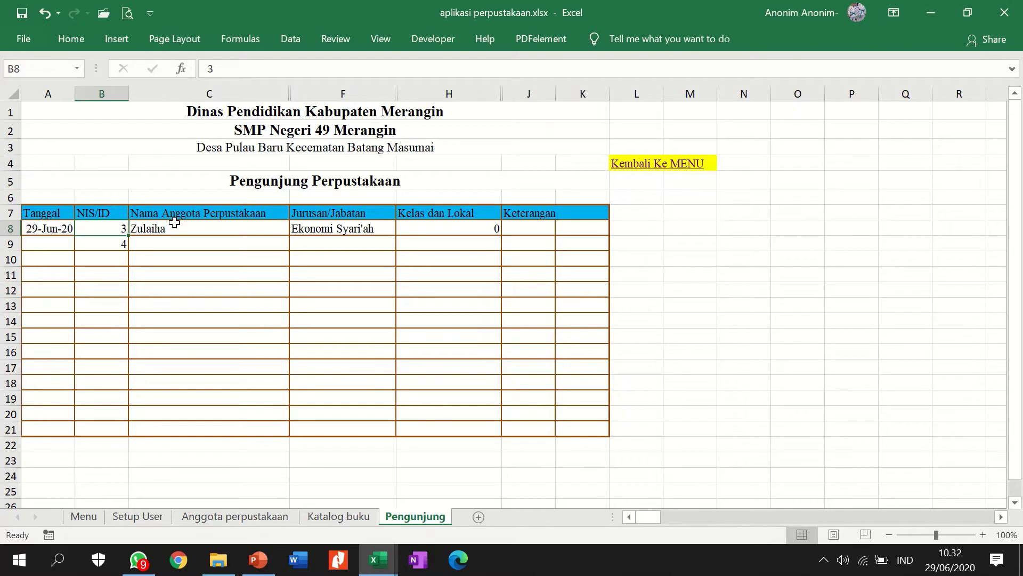
pyautogui.write('1')
pyautogui.press('Return')
pyautogui.press('Up')
pyautogui.press('Right')
pyautogui.press('Right')
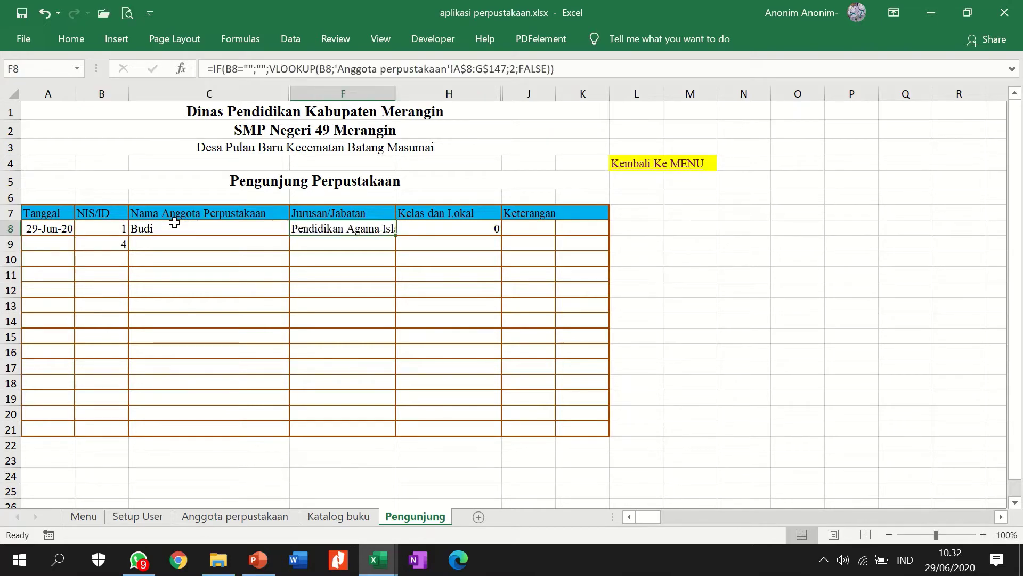
pyautogui.press('Right')
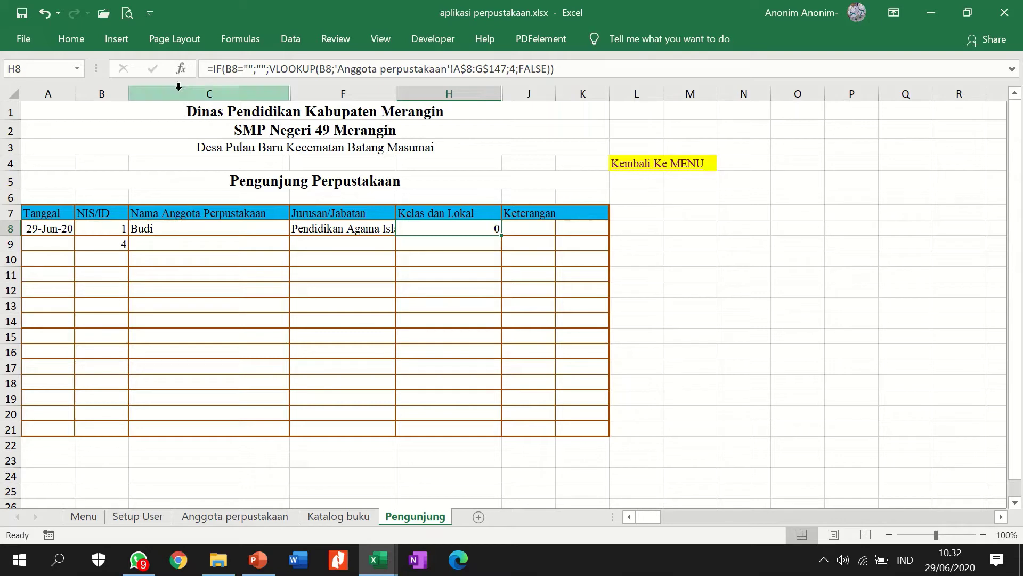
# Retry H8's column index, entering 4 and then 5.
pyautogui.click(510, 69)
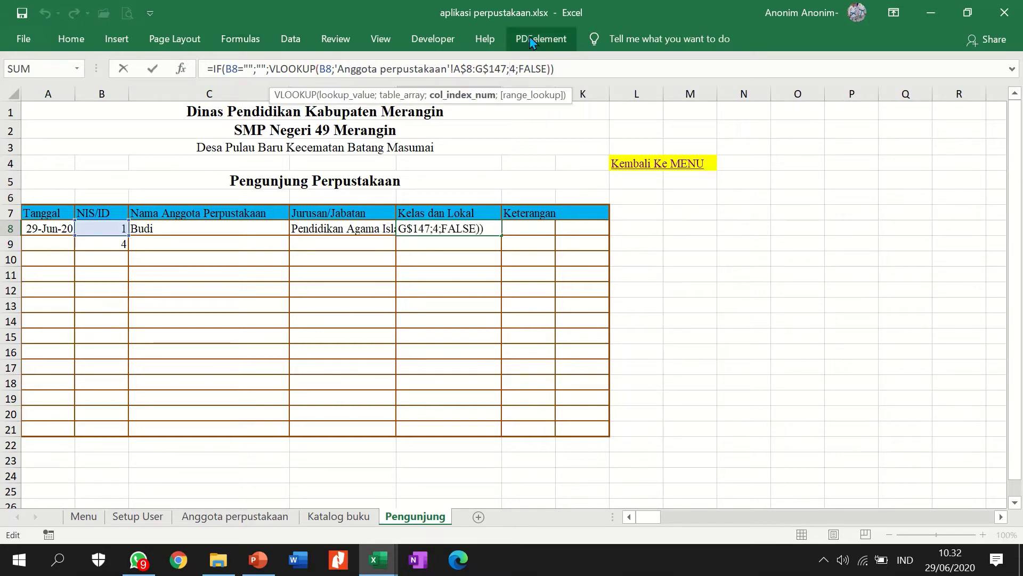
pyautogui.press('Delete')
pyautogui.write('4')
pyautogui.press('Return')
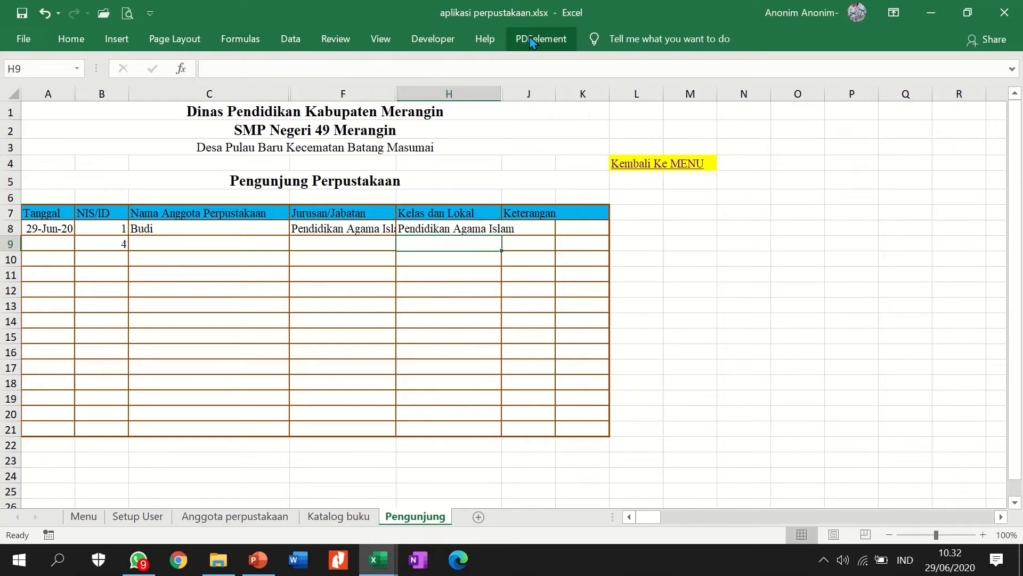
pyautogui.press('Up')
pyautogui.press('F2')
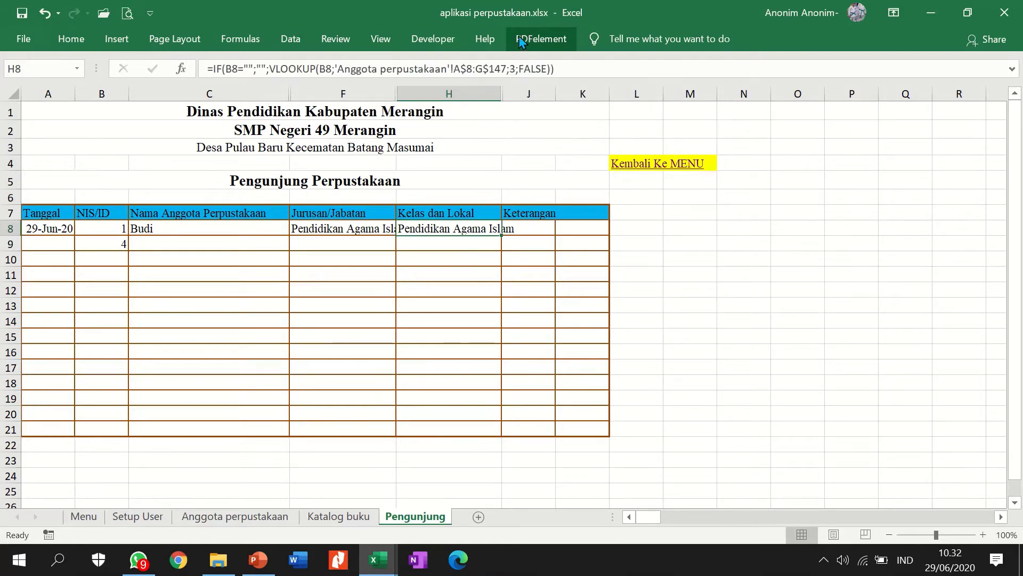
pyautogui.press('Left')
pyautogui.press('Left')
pyautogui.press('Left')
pyautogui.press('Left')
pyautogui.press('Left')
pyautogui.press('Left')
pyautogui.press('Left')
pyautogui.press('Left')
pyautogui.press('Left')
pyautogui.press('Delete')
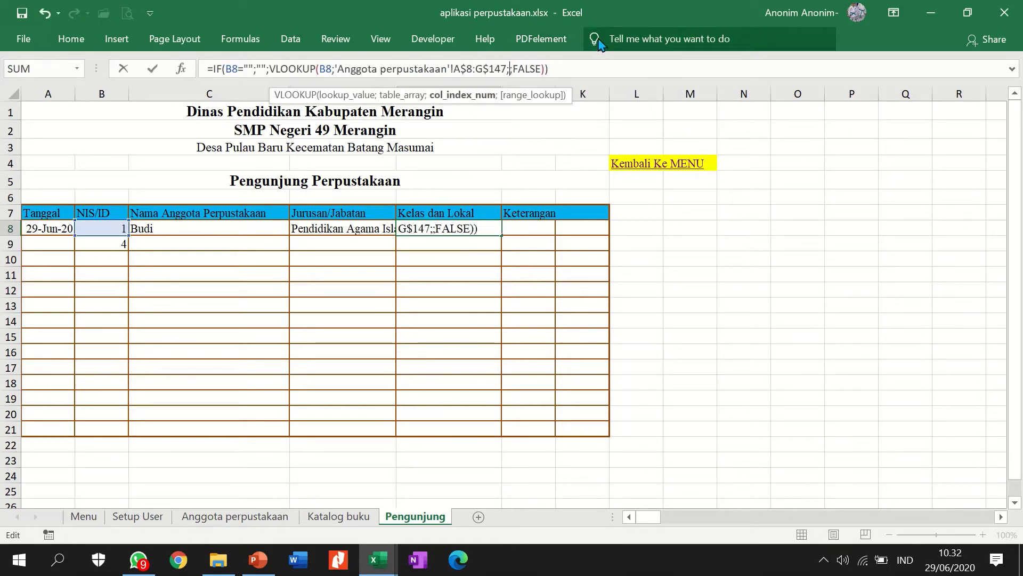
pyautogui.write('5')
pyautogui.press('Return')
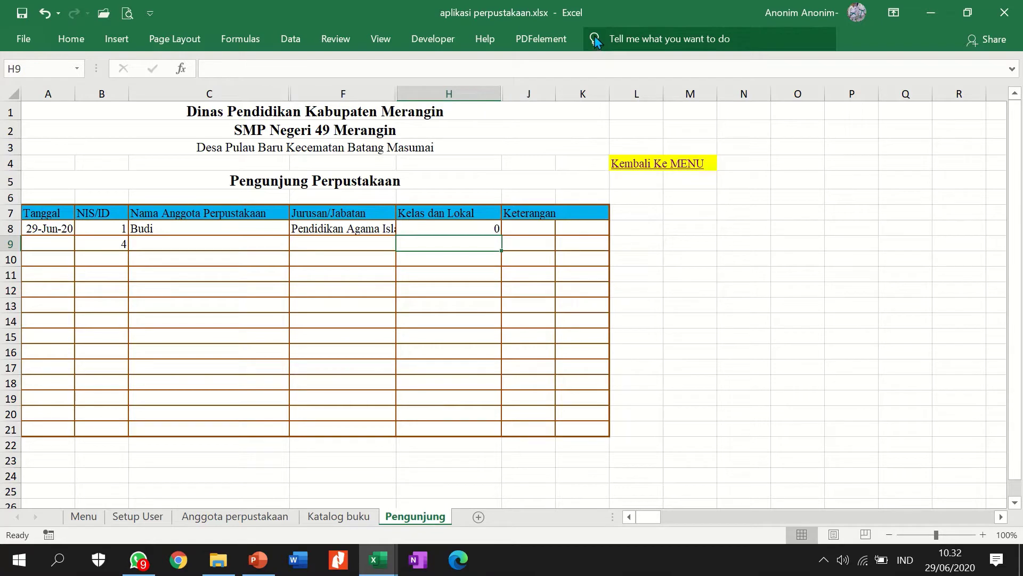
# Compare the C8, F8 and H8 formulas and copy C8's name lookup formula.
pyautogui.click(148, 228)
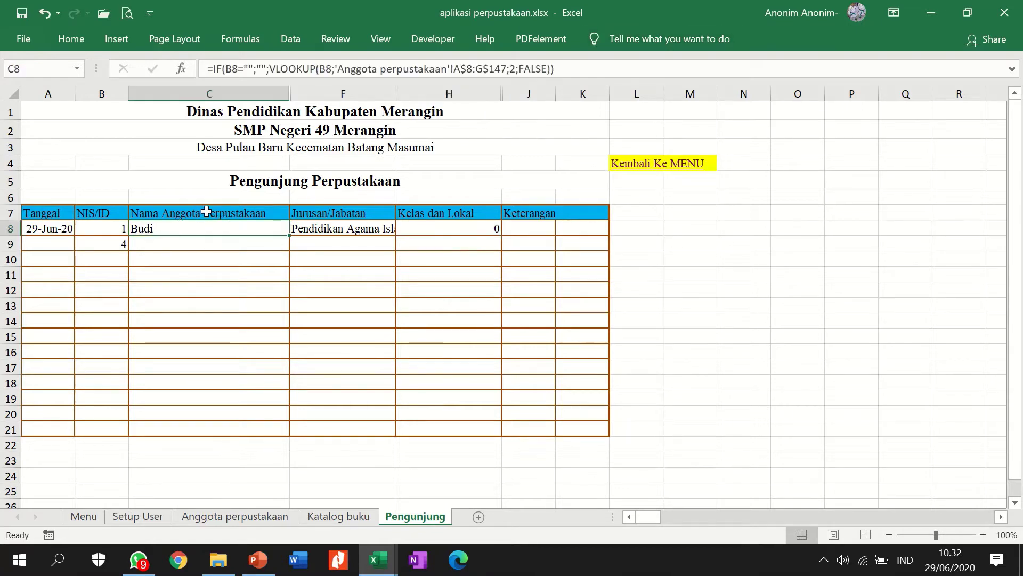
pyautogui.click(315, 231)
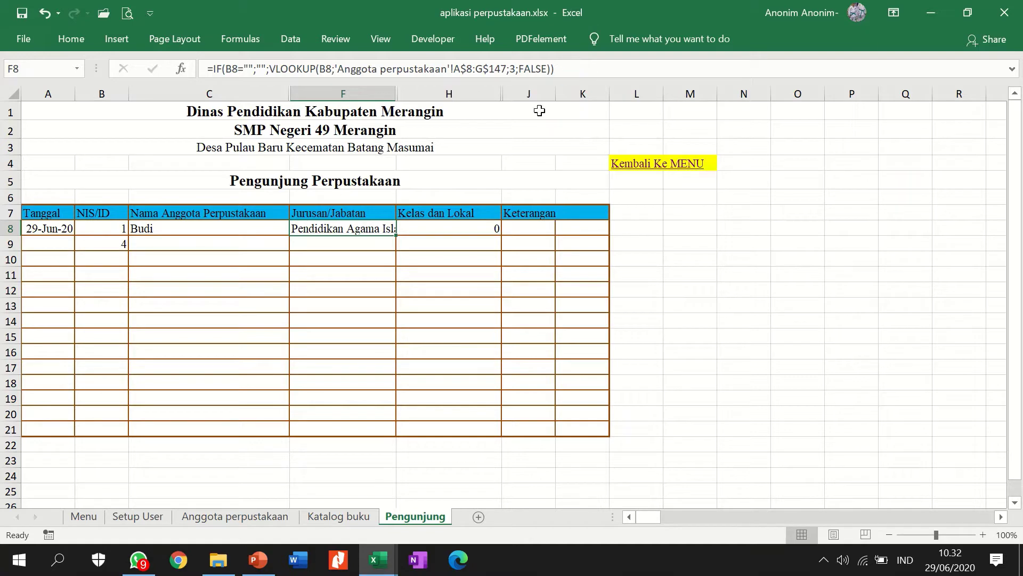
pyautogui.click(478, 233)
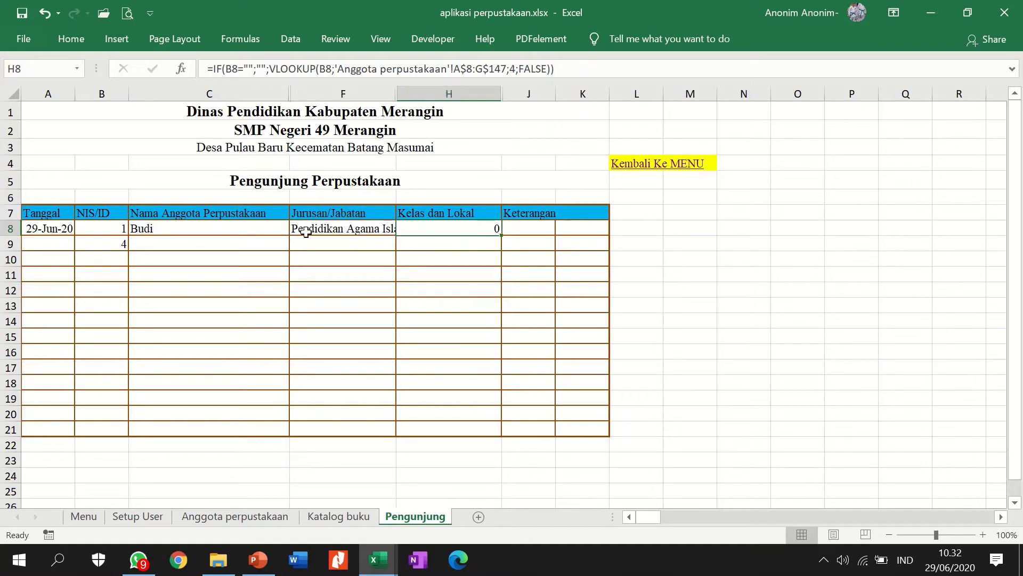
pyautogui.click(229, 230)
pyautogui.moveTo(577, 69); pyautogui.dragTo(150, 60)
pyautogui.hotkey('ctrl', 'c')
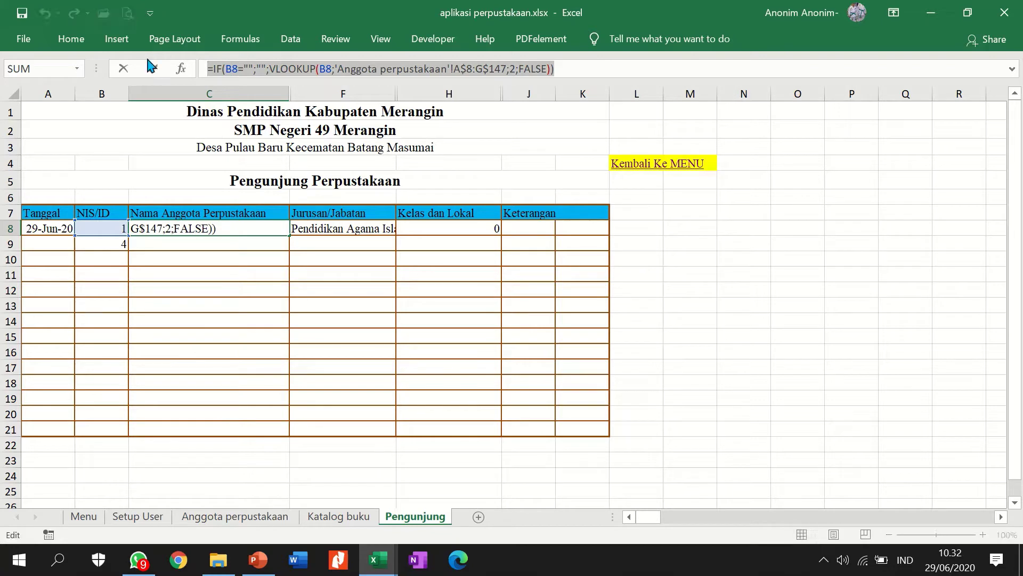
pyautogui.press('Tab')
pyautogui.press('Tab')
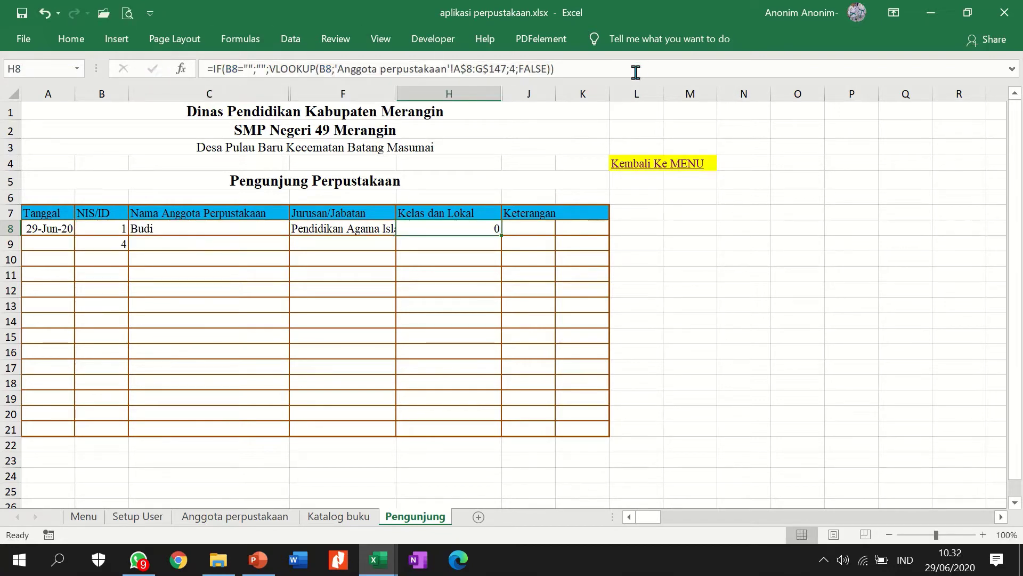
# Replace H8's formula with C8's lookup, changing the column index from 2 to 4.
pyautogui.click(582, 68)
pyautogui.tripleClick(393, 75)
pyautogui.hotkey('ctrl', 'v')
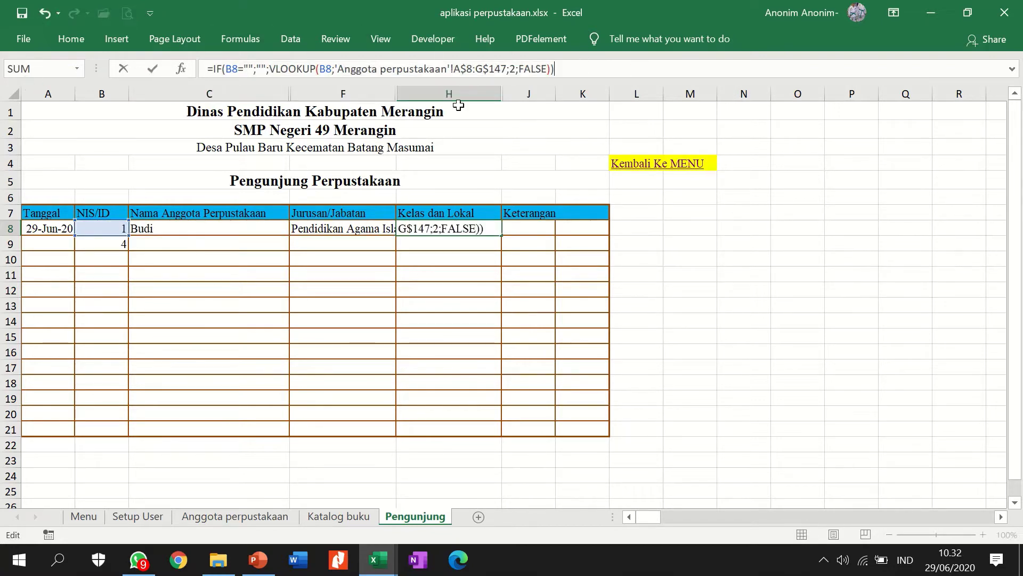
pyautogui.click(528, 68)
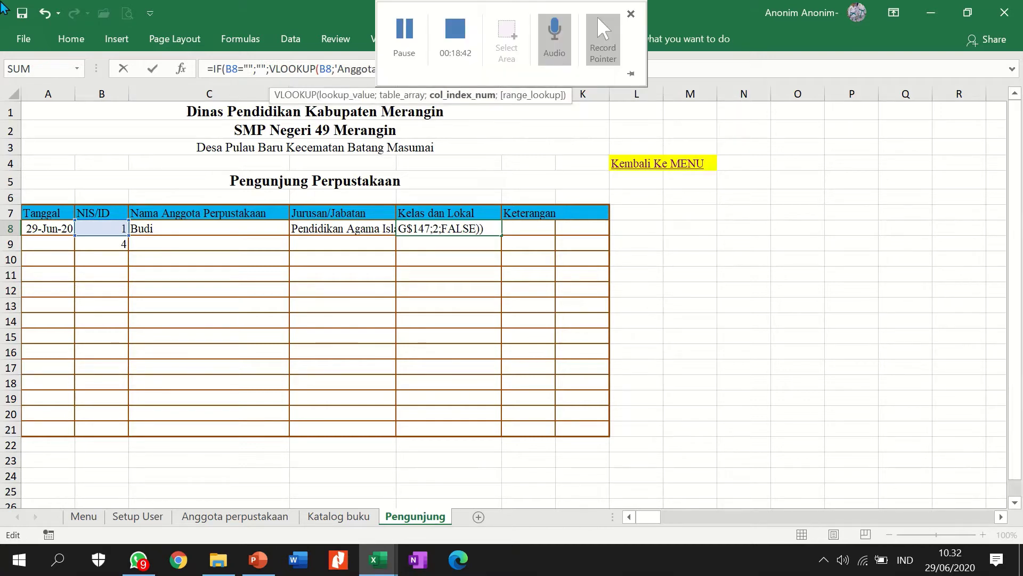
pyautogui.press('BackSpace')
pyautogui.write('4')
pyautogui.press('Return')
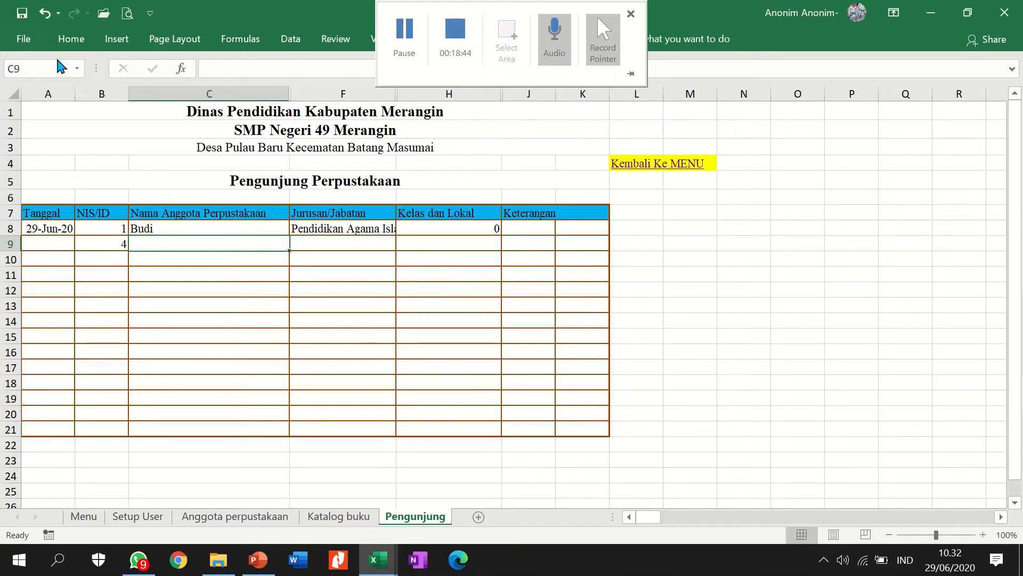
pyautogui.click(486, 258)
pyautogui.click(451, 227)
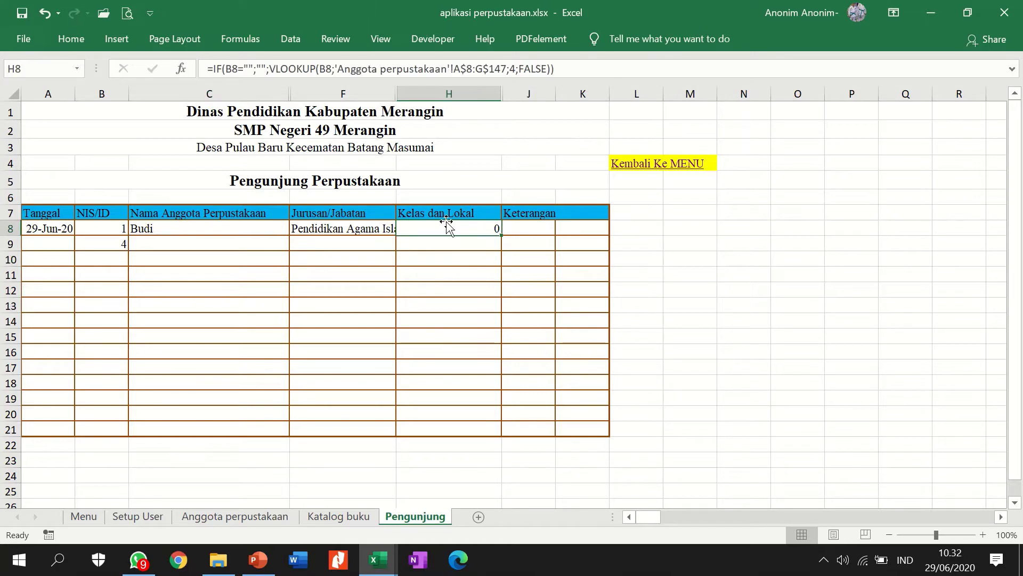
# Autofit the Jurusan/Jabatan column for Pendidikan Agama Islam, then view E12 on the Anggota perpustakaan sheet.
pyautogui.doubleClick(397, 92)
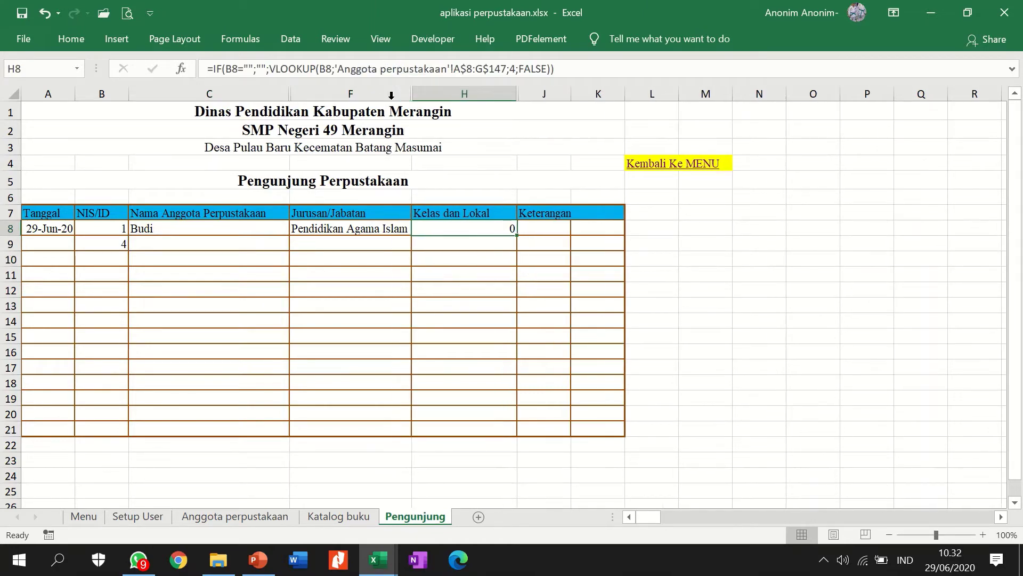
pyautogui.click(124, 229)
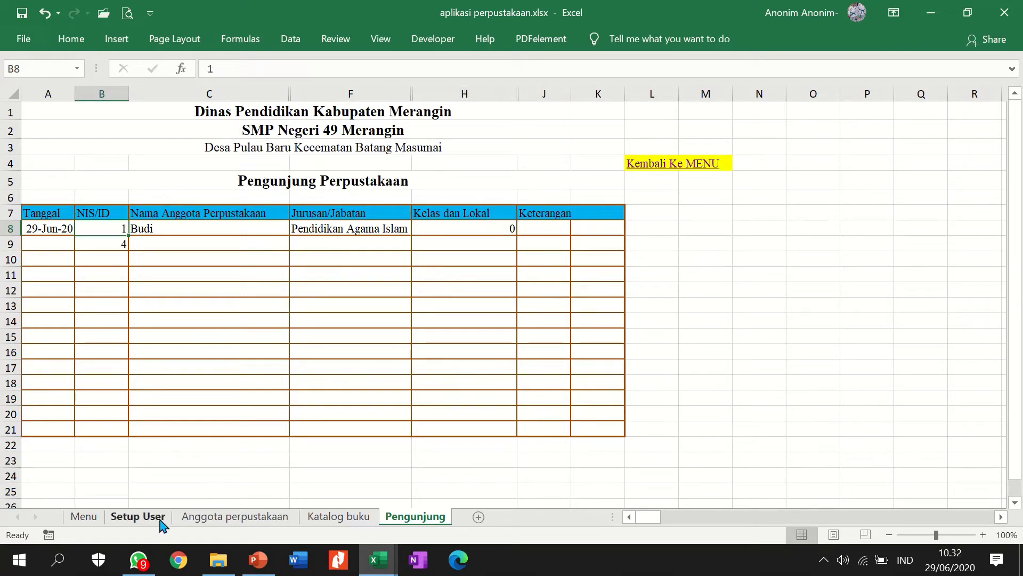
pyautogui.click(192, 518)
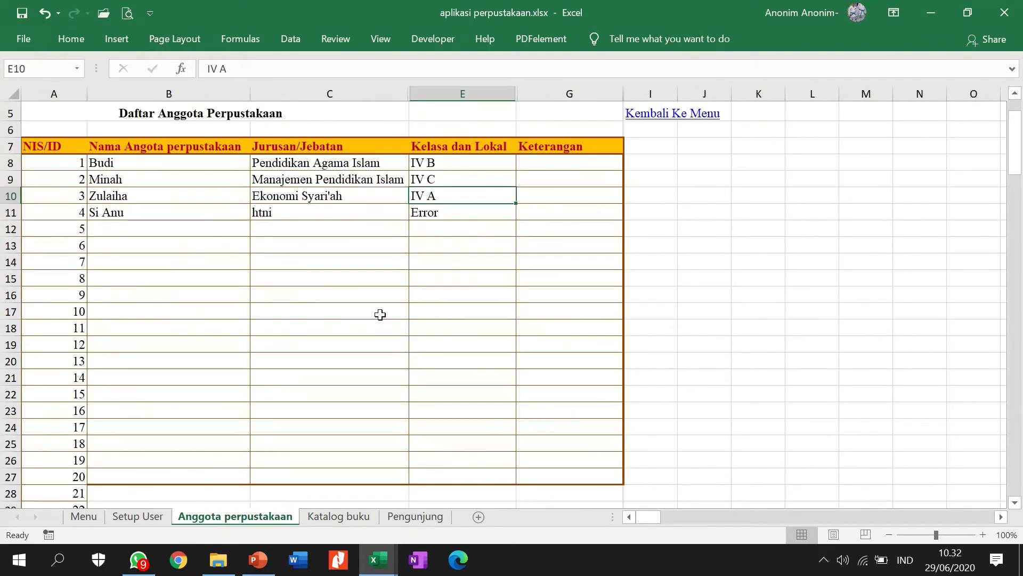
pyautogui.click(453, 230)
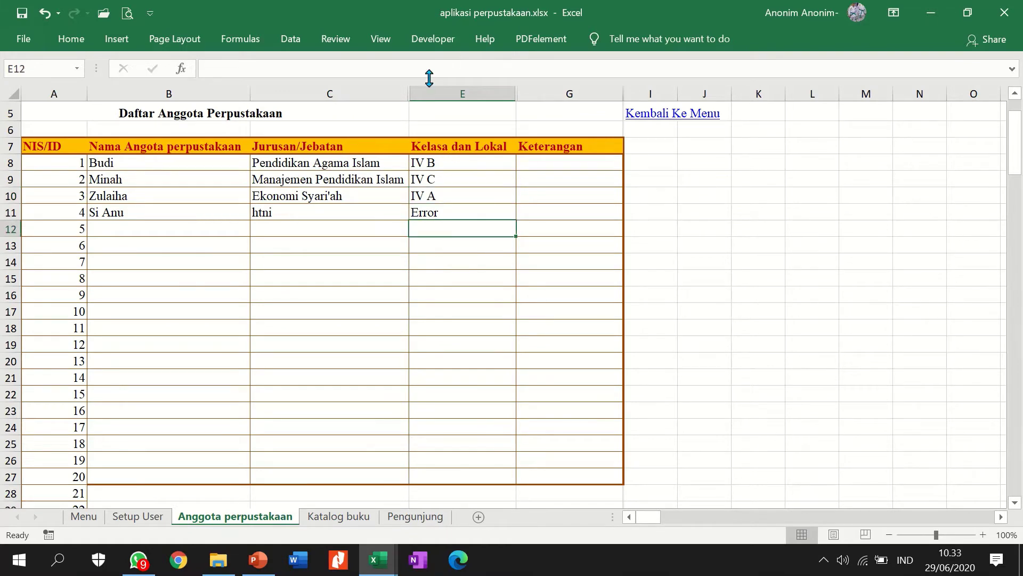
# Unhide column D and copy the Kelasa dan Lokal entries E7:E11 into D7.
pyautogui.moveTo(425, 89); pyautogui.dragTo(405, 93)
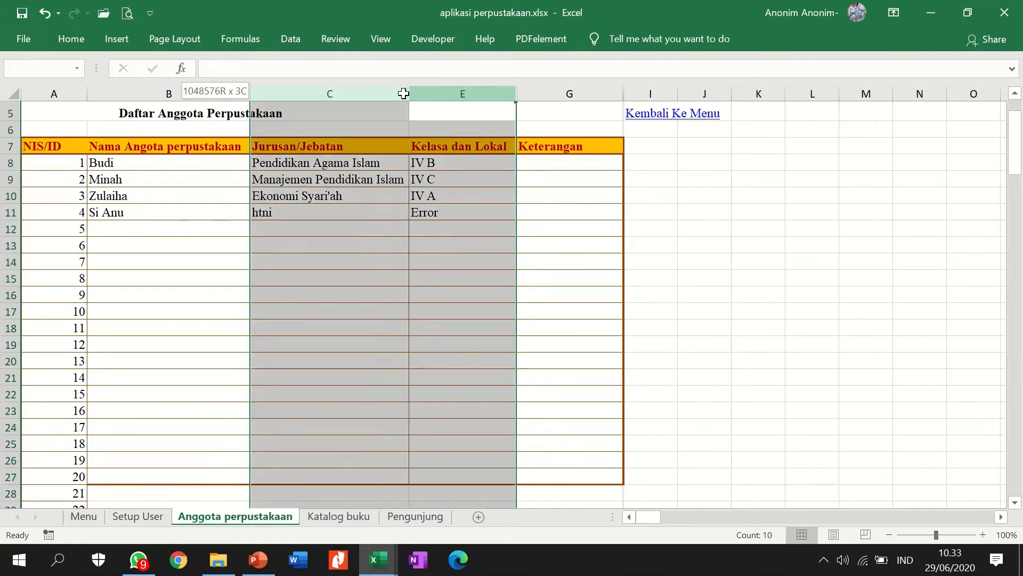
pyautogui.rightClick(405, 96)
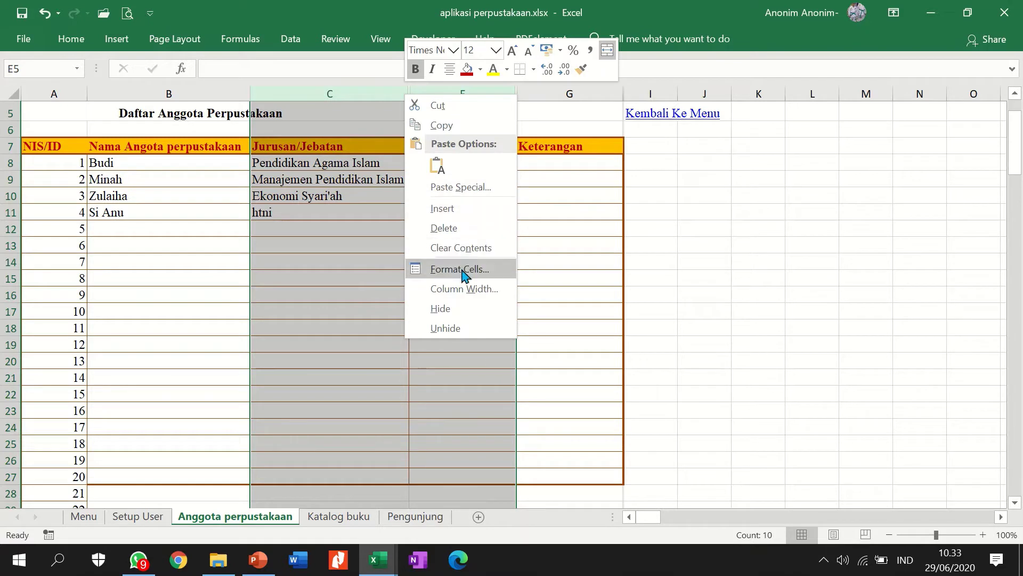
pyautogui.click(457, 328)
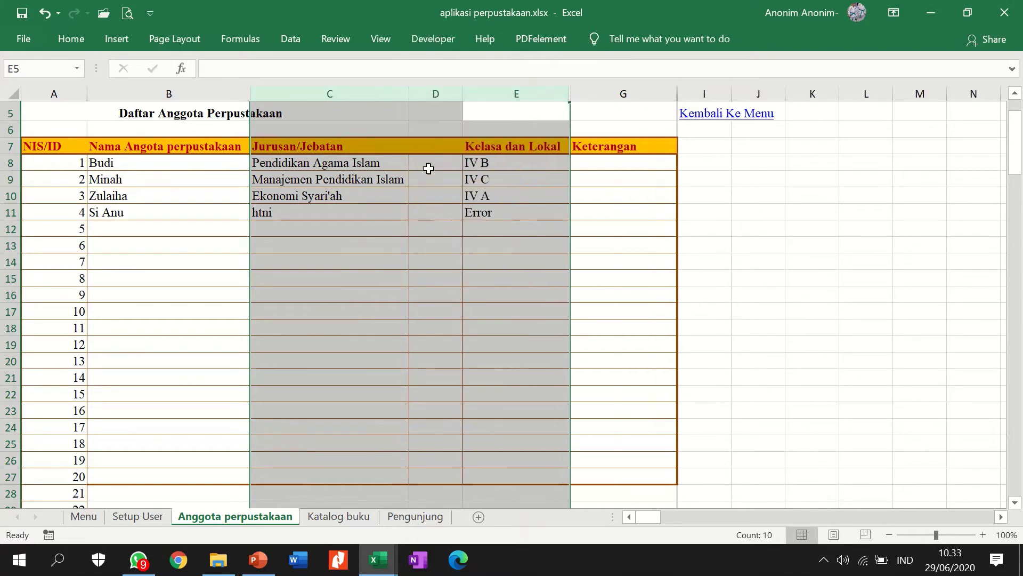
pyautogui.moveTo(425, 167); pyautogui.dragTo(438, 216)
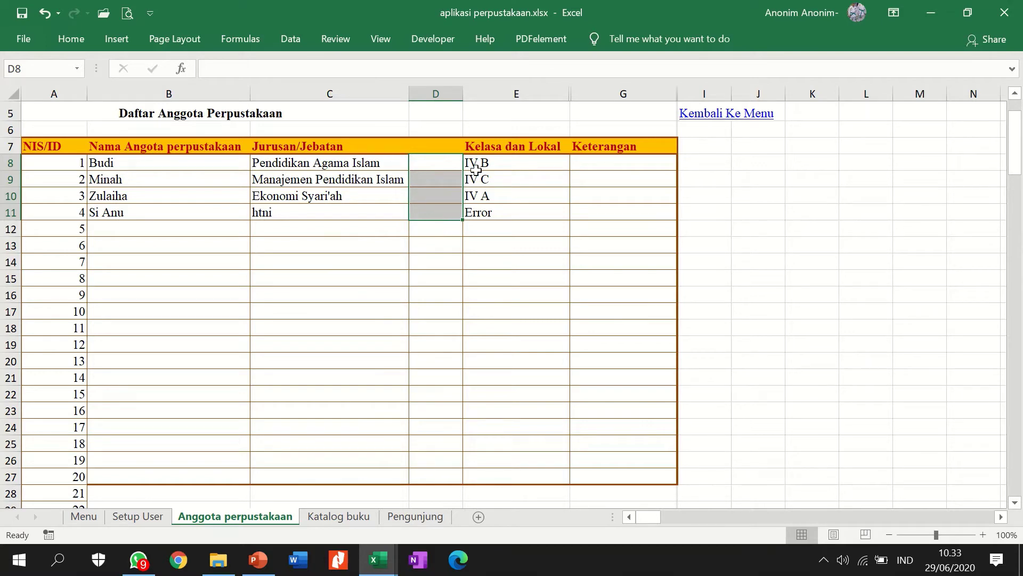
pyautogui.moveTo(492, 148); pyautogui.dragTo(479, 216)
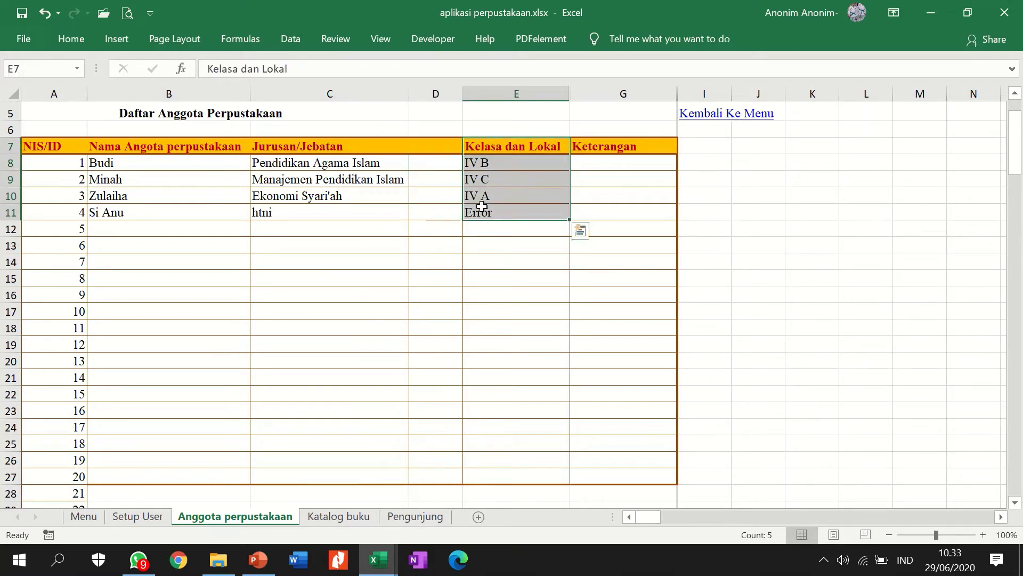
pyautogui.hotkey('ctrl', 'c')
pyautogui.click(432, 151)
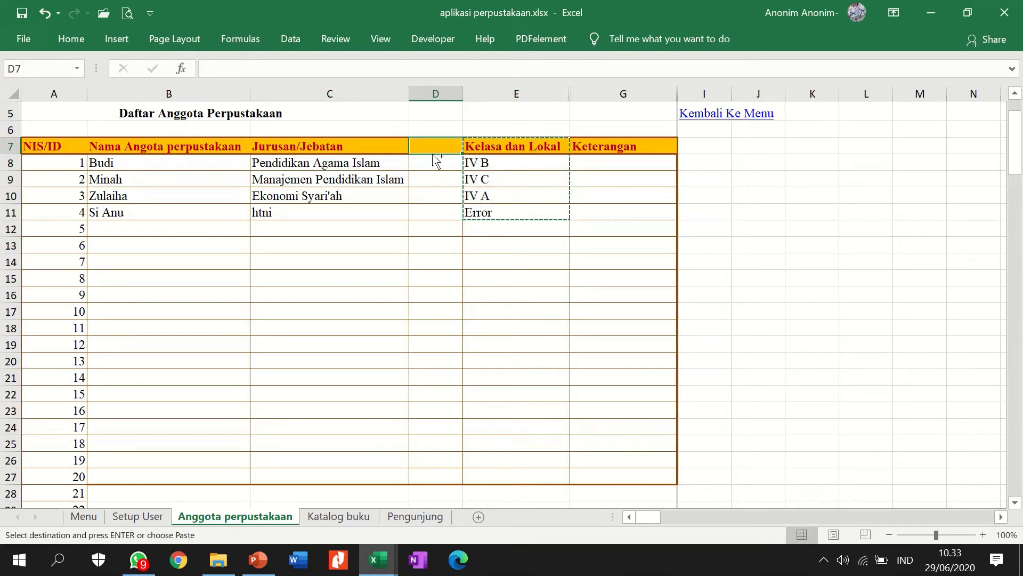
pyautogui.hotkey('ctrl', 'v')
# Delete the duplicate column E and return to the Pengunjung sheet.
pyautogui.click(530, 181)
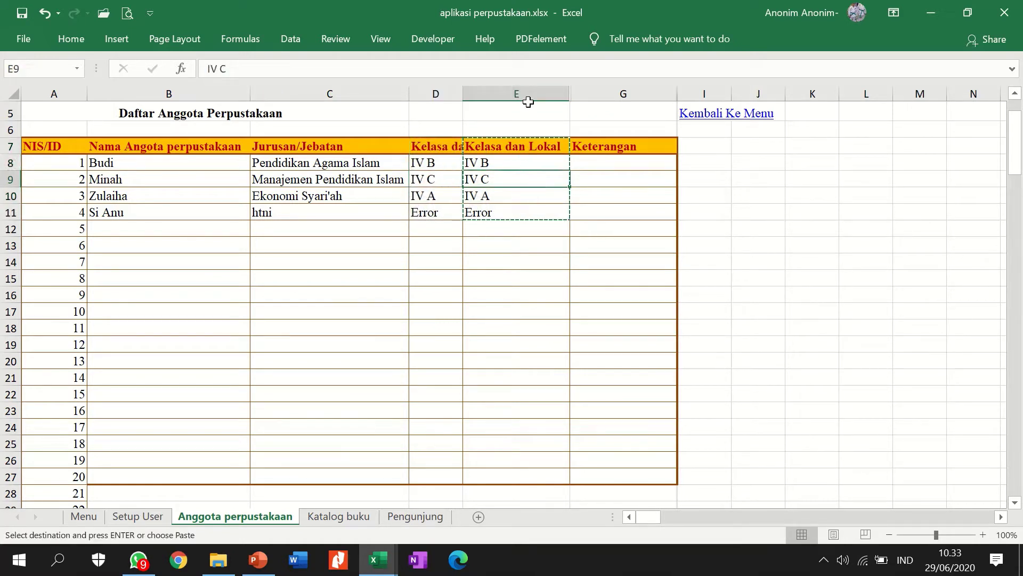
pyautogui.rightClick(528, 102)
pyautogui.click(560, 231)
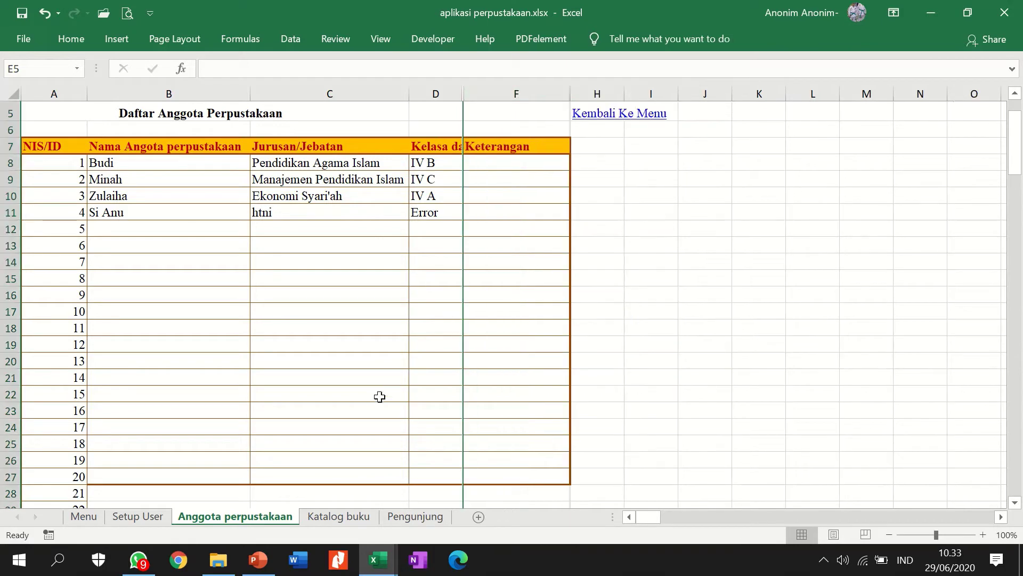
pyautogui.click(412, 520)
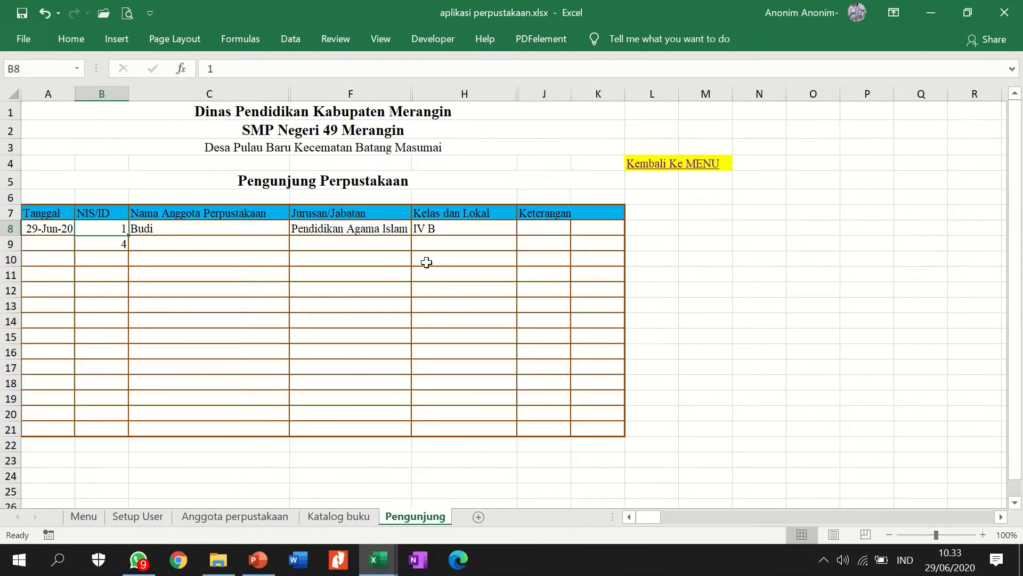
# Copy H8's lookup formula text into Keterangan cell J8, using column index 5.
pyautogui.click(451, 228)
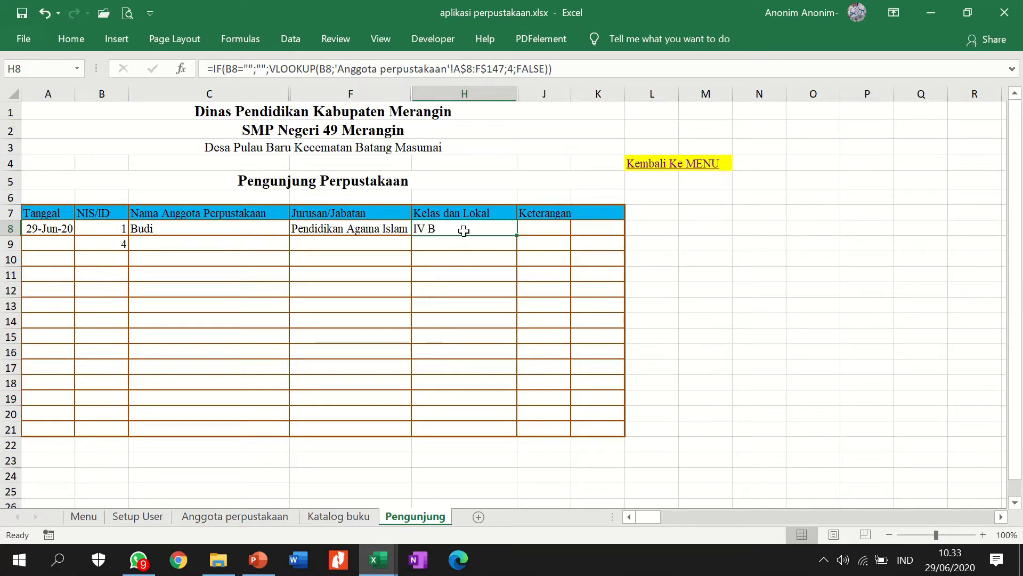
pyautogui.click(539, 233)
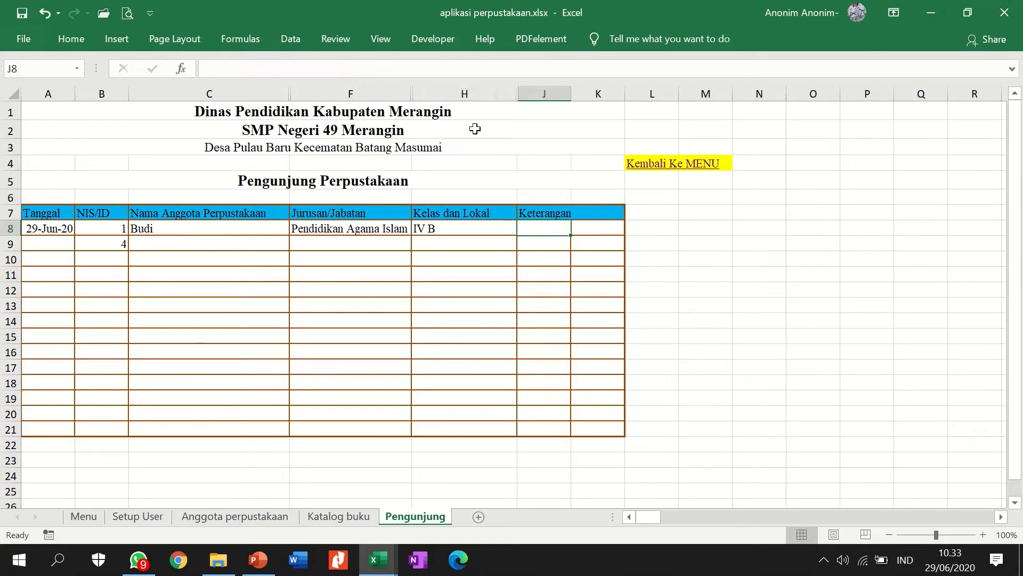
pyautogui.click(458, 237)
pyautogui.moveTo(559, 64); pyautogui.dragTo(187, 50)
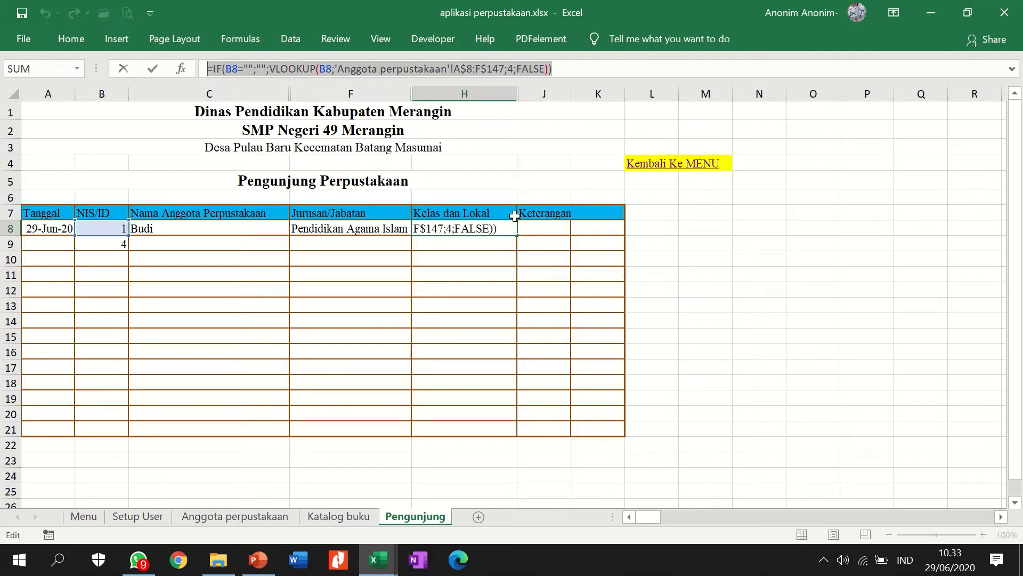
pyautogui.click(546, 228)
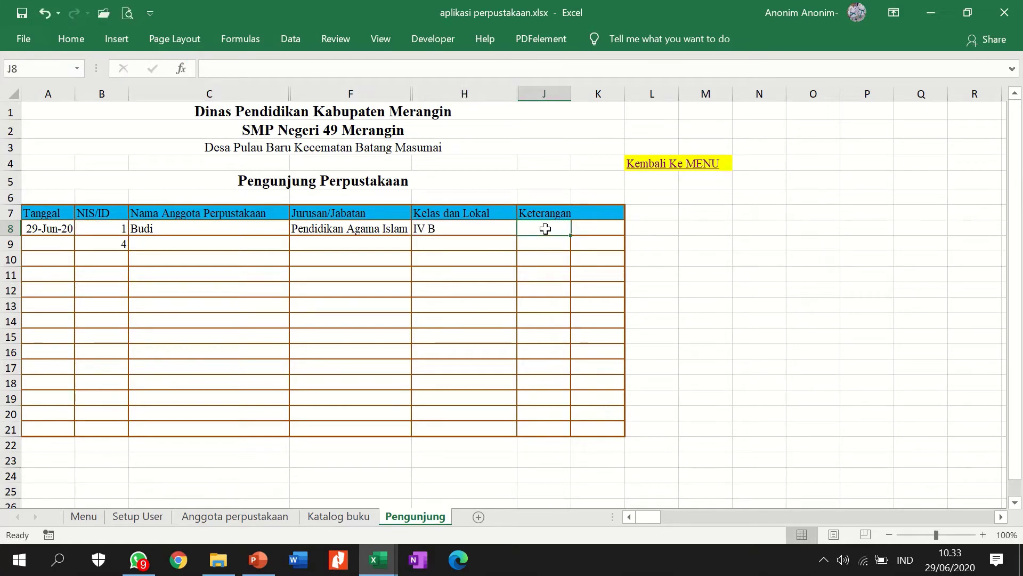
pyautogui.click(330, 71)
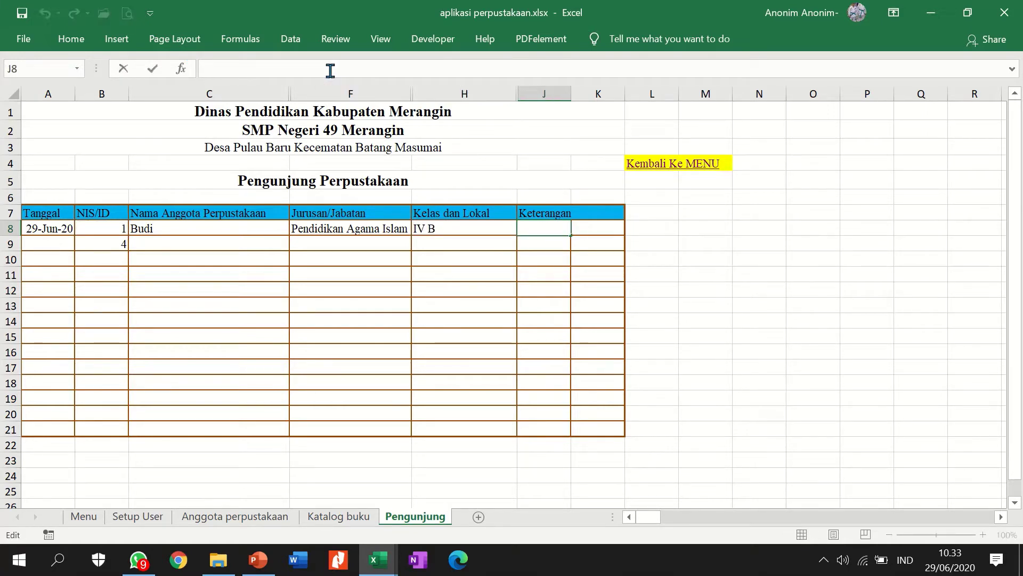
pyautogui.hotkey('ctrl', 'v')
pyautogui.doubleClick(509, 69)
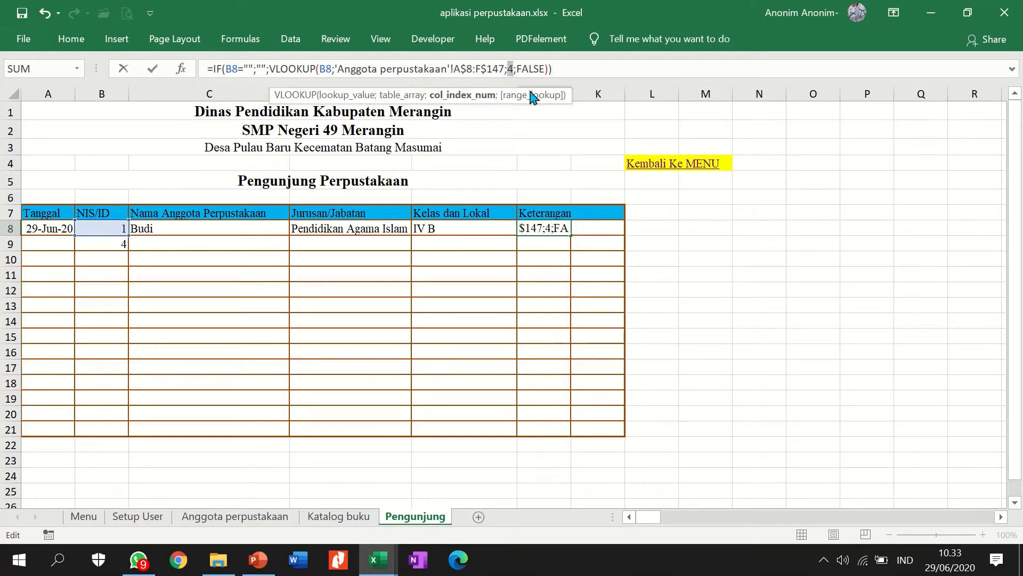
pyautogui.press('Return')
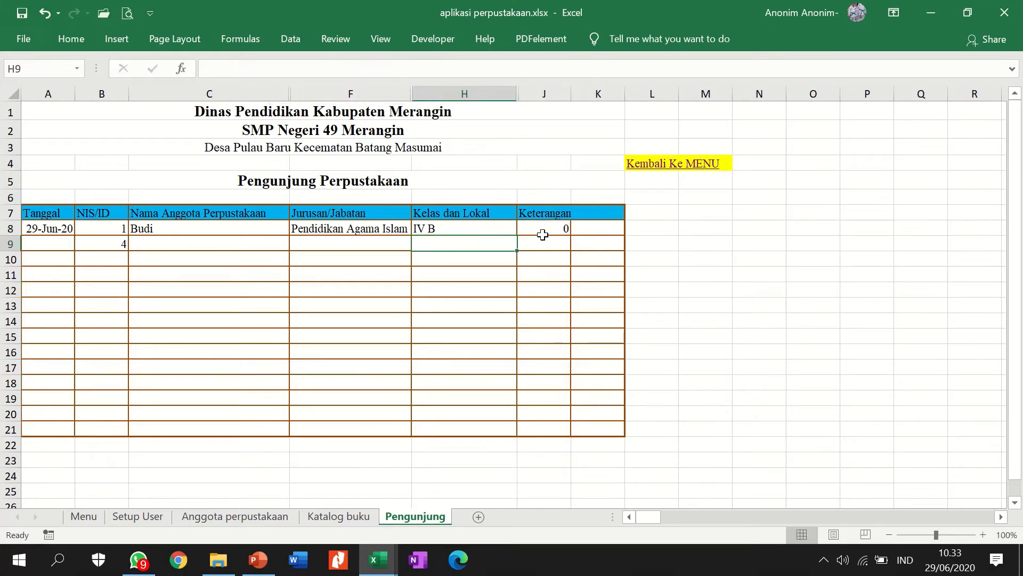
pyautogui.click(544, 224)
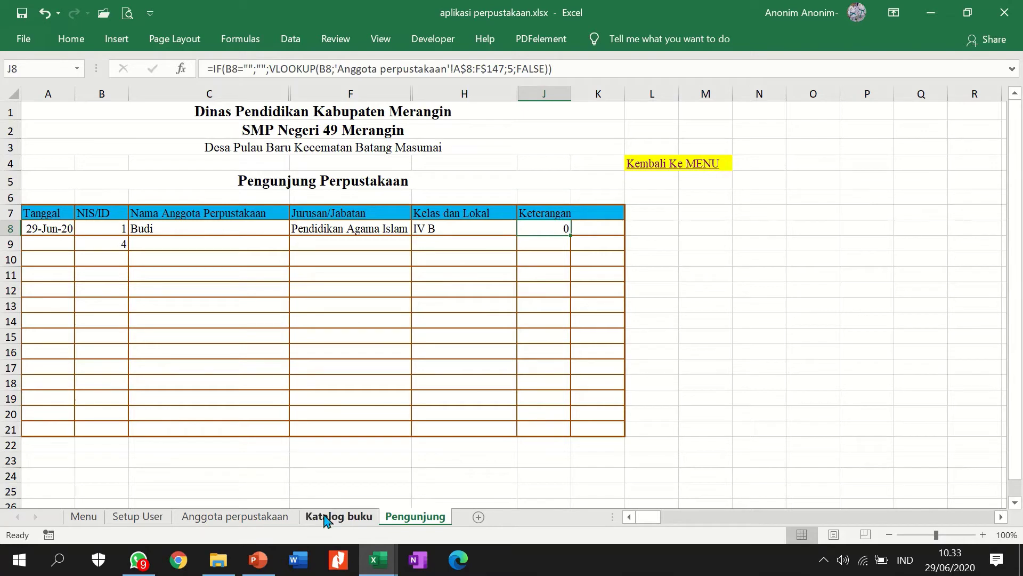
# Enter Lulus as Budi's Keterangan in F8 of the member sheet, then go back to Pengunjung.
pyautogui.click(286, 521)
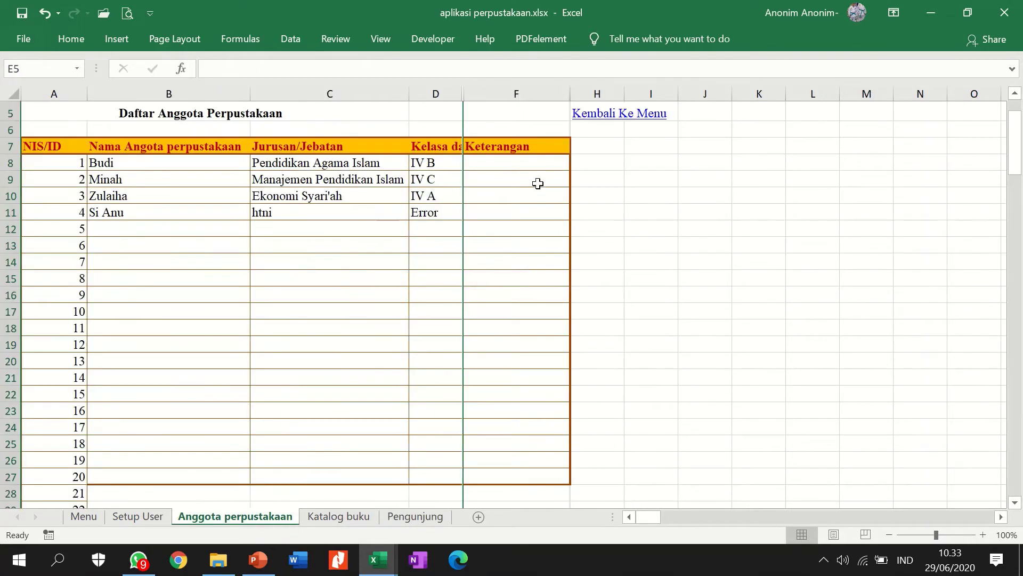
pyautogui.click(521, 162)
pyautogui.write('L')
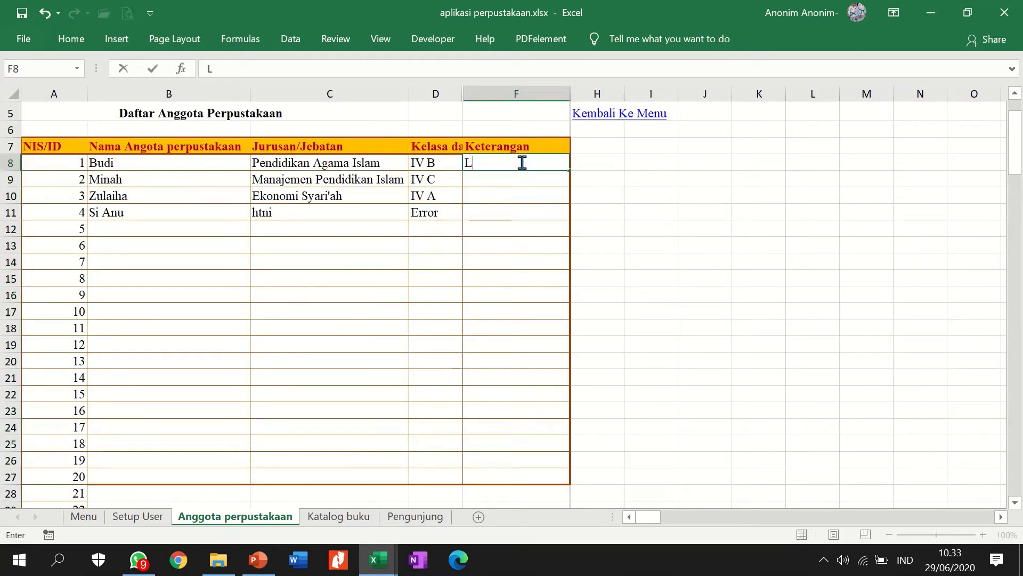
pyautogui.write('ulus')
pyautogui.press('Return')
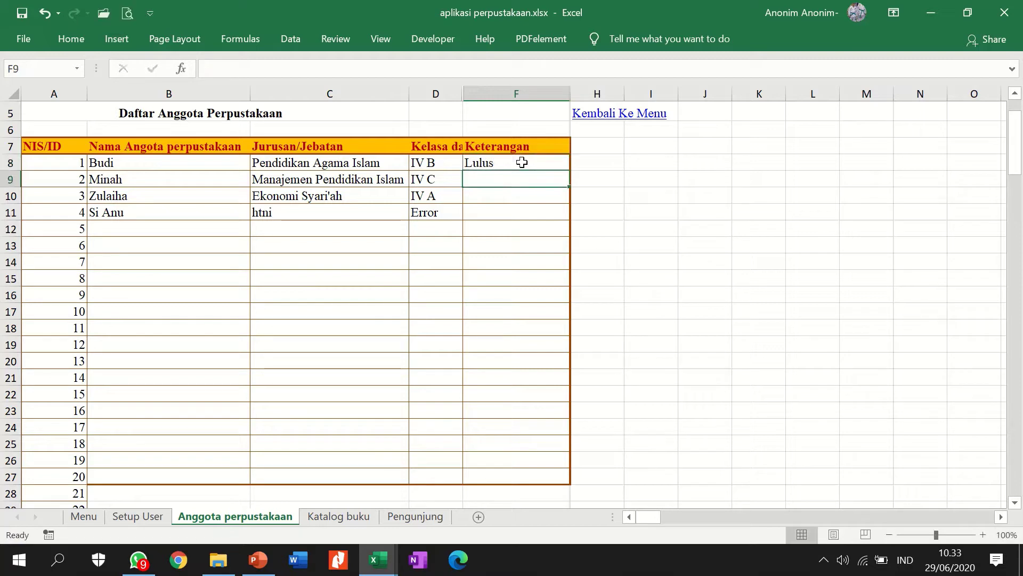
pyautogui.click(415, 516)
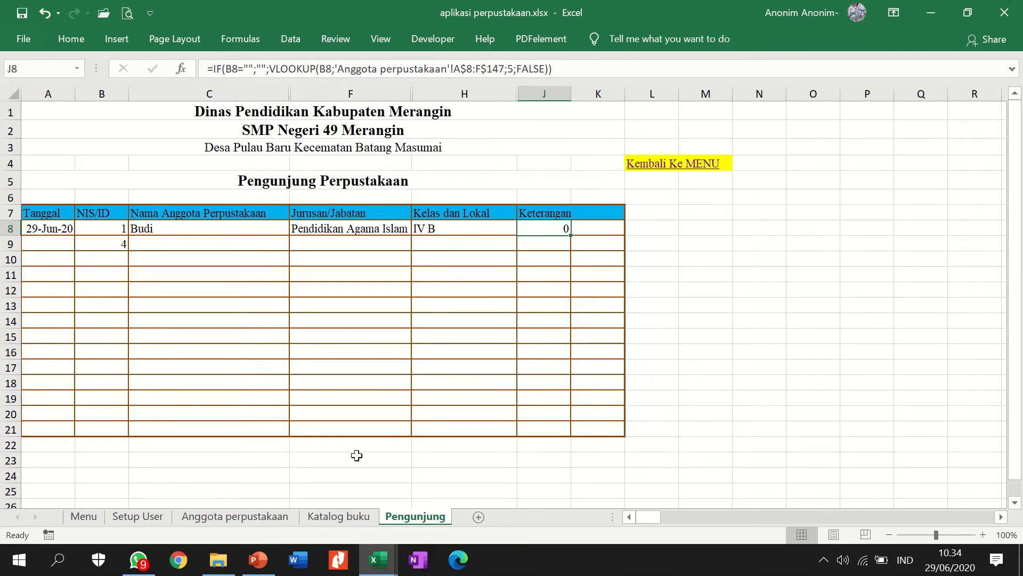
# Unhide member-sheet column E and paste the Keterangan header and Lulus into E7.
pyautogui.click(262, 517)
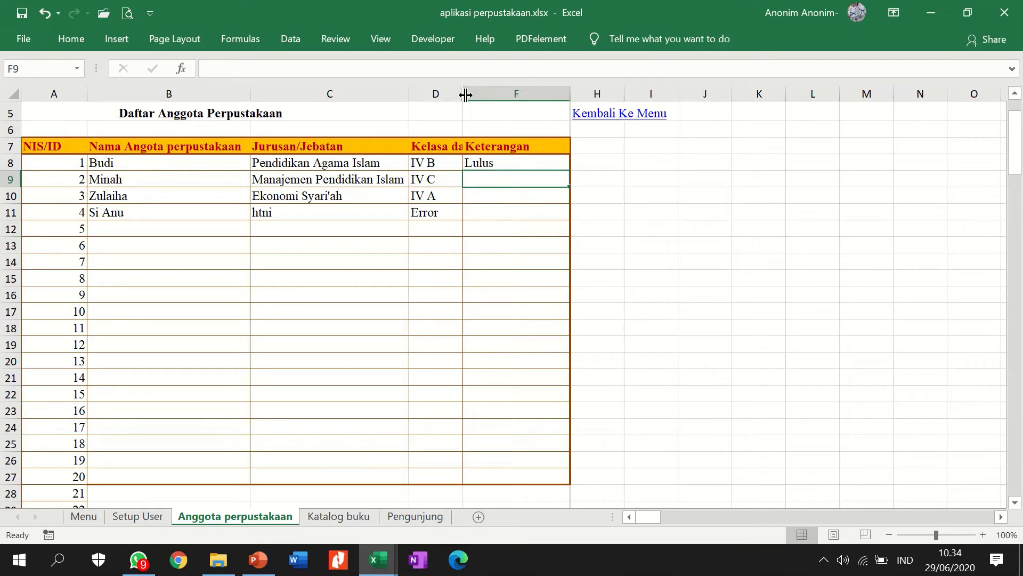
pyautogui.moveTo(466, 95); pyautogui.dragTo(505, 95)
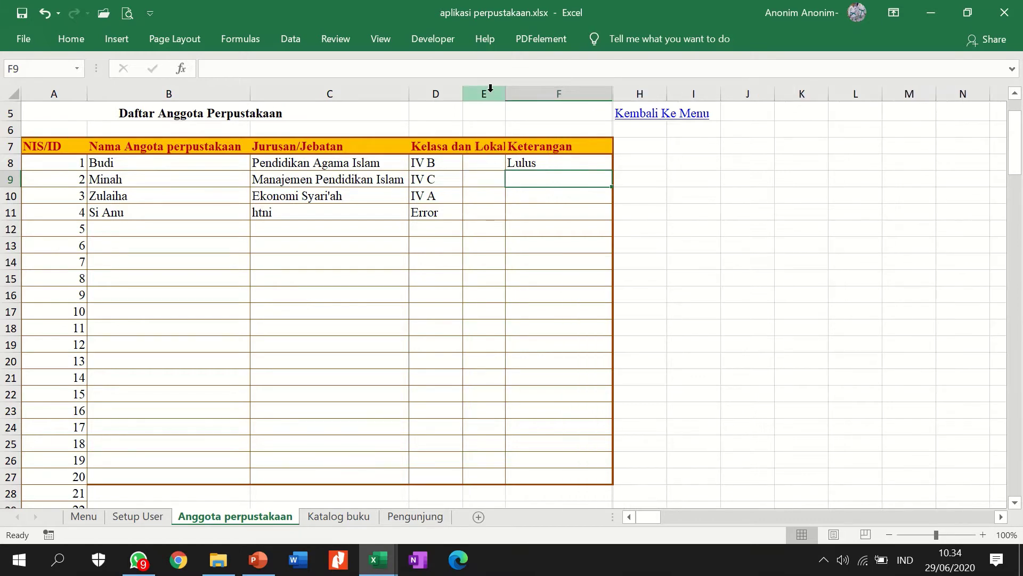
pyautogui.click(491, 88)
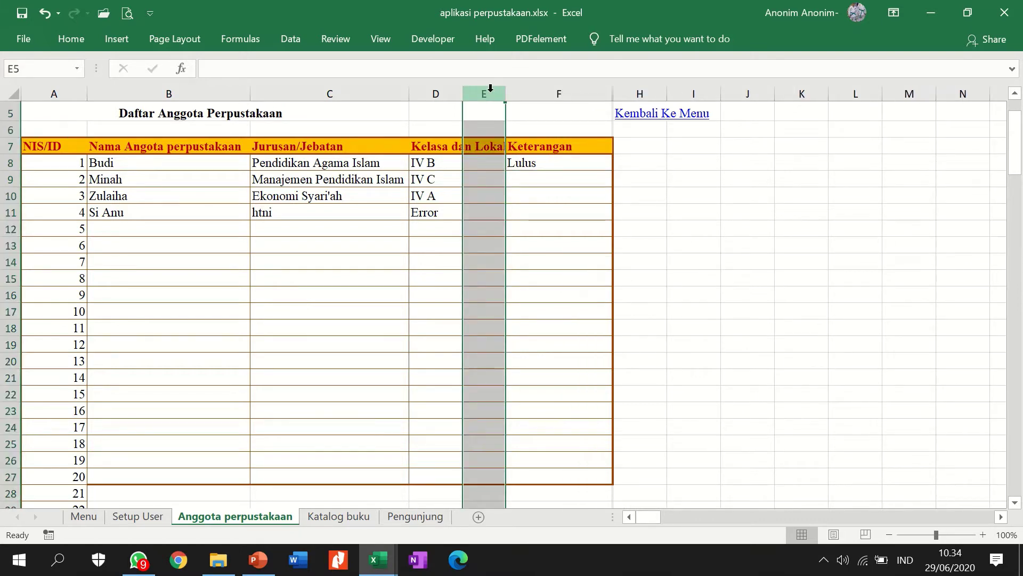
pyautogui.moveTo(549, 146)
pyautogui.mouseDown()
pyautogui.moveTo(542, 183)
pyautogui.moveTo(528, 160)
pyautogui.moveTo(535, 149)
pyautogui.mouseUp()
pyautogui.hotkey('ctrl', 'c')
pyautogui.click(477, 151)
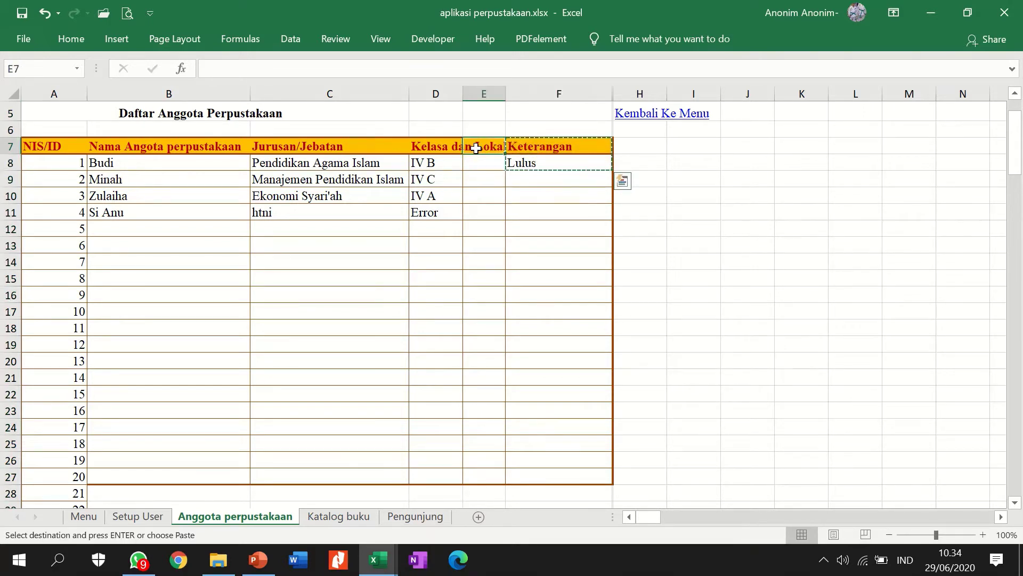
pyautogui.hotkey('ctrl', 'v')
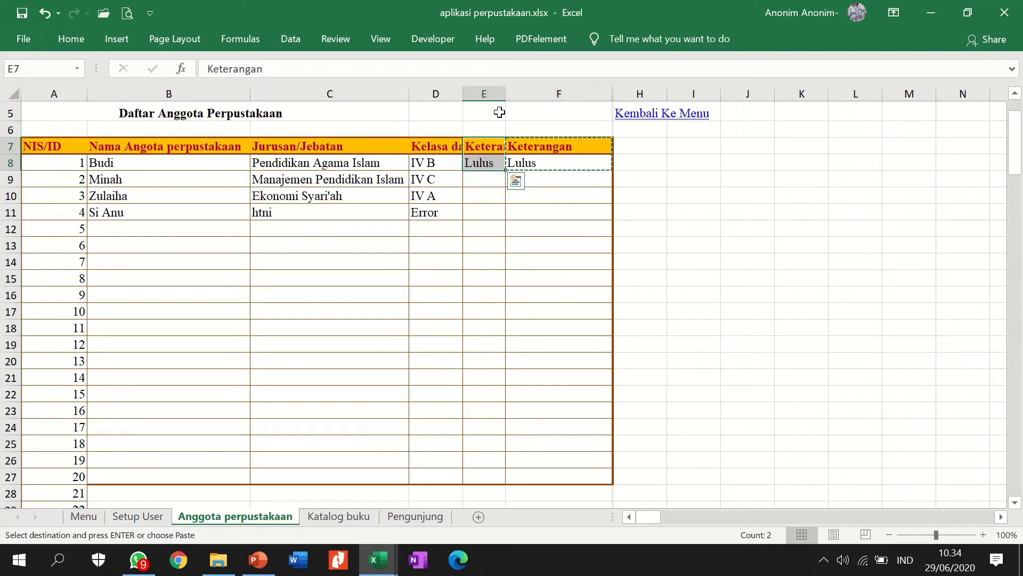
# Delete the duplicate Keterangan column and return to the Pengunjung sheet.
pyautogui.click(485, 94)
pyautogui.rightClick(489, 94)
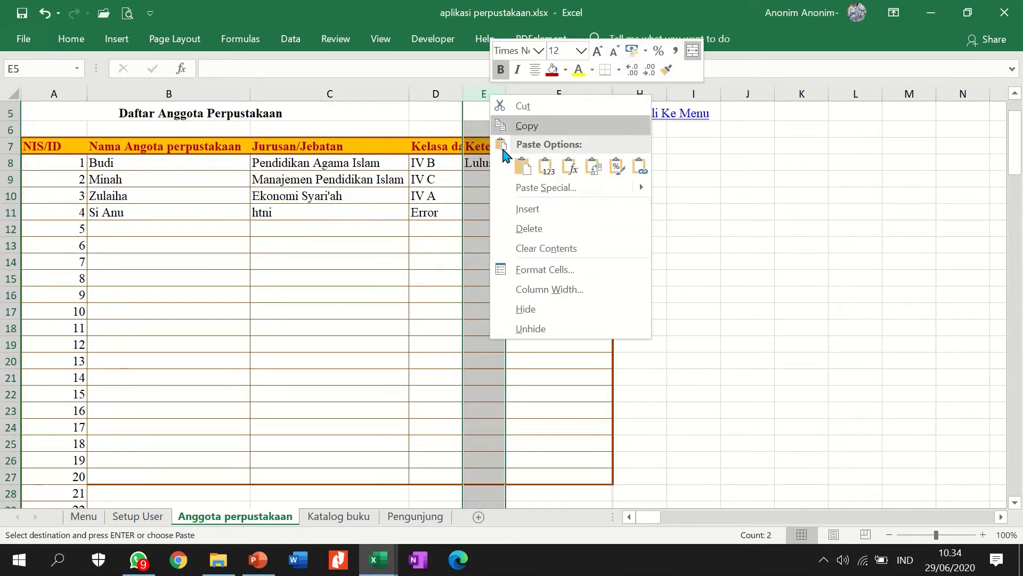
pyautogui.click(529, 228)
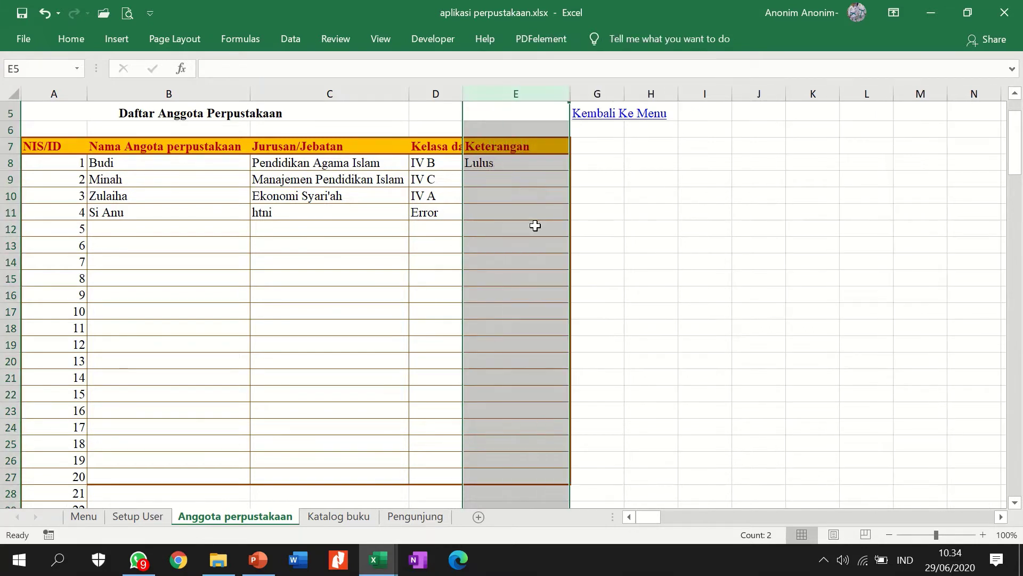
pyautogui.click(390, 519)
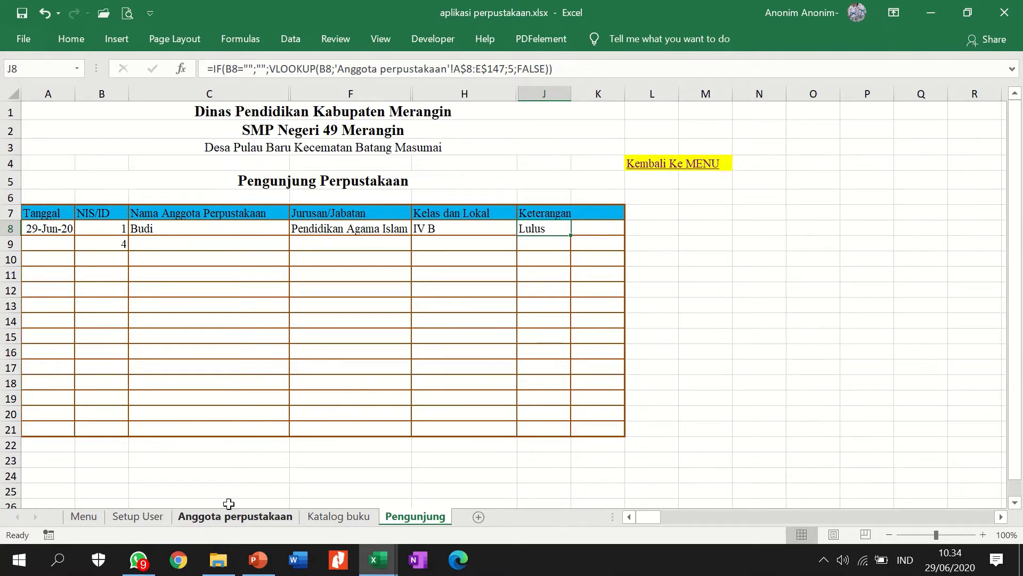
# Enter Tidak Aktif as the second member's Keterangan in E9 of the member sheet.
pyautogui.click(251, 518)
pyautogui.click(526, 182)
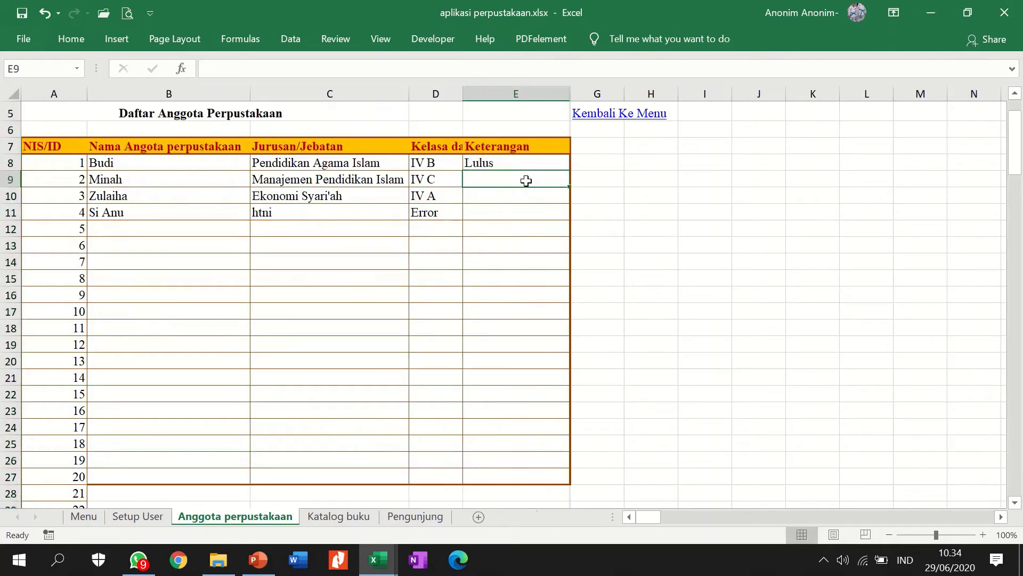
pyautogui.write('Tidak Aktif')
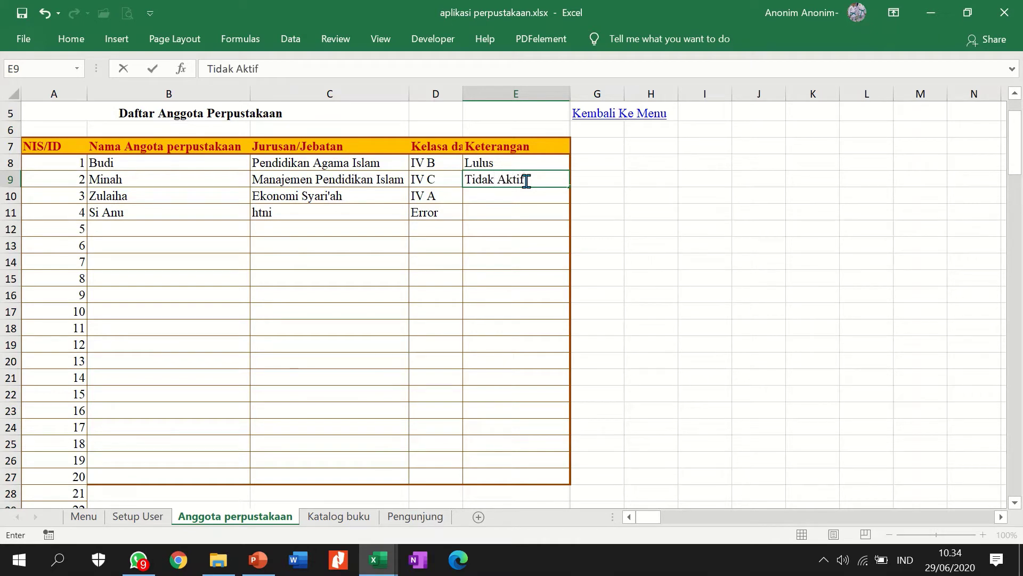
pyautogui.press('Return')
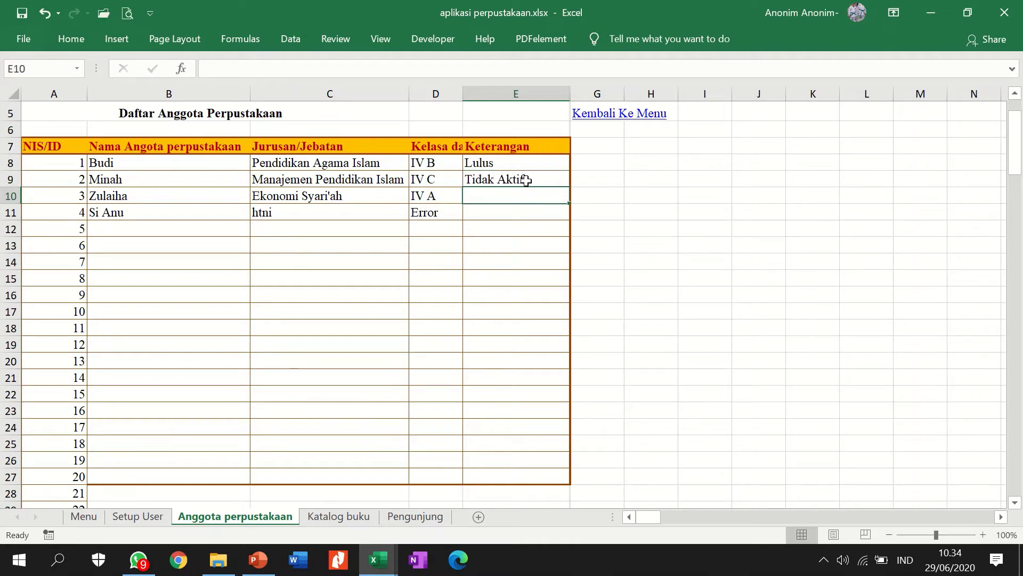
pyautogui.click(396, 520)
# Enter NIS/ID 2 in B8 on Pengunjung and select the looked-up row 8 values.
pyautogui.click(114, 230)
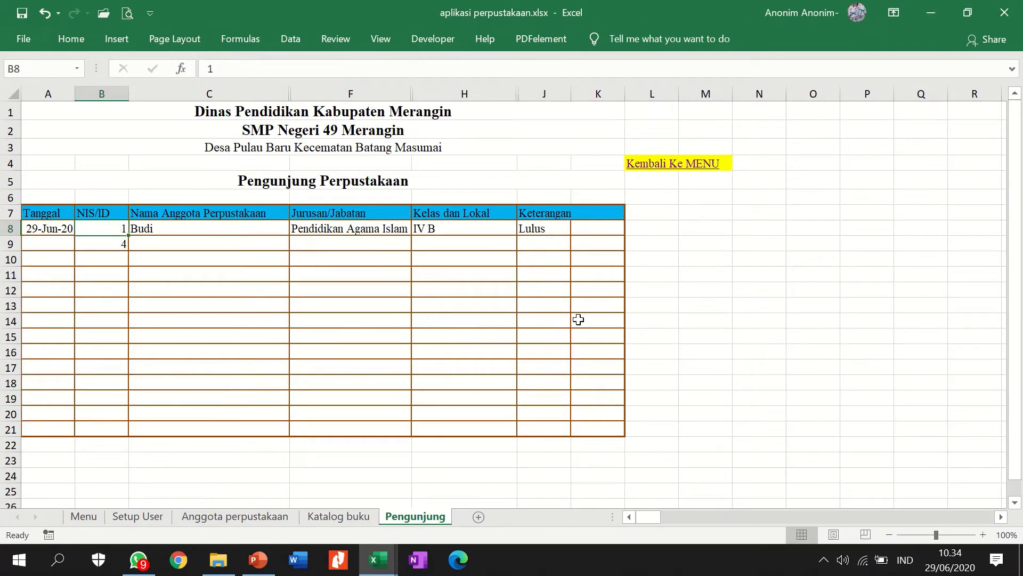
pyautogui.write('2')
pyautogui.press('Return')
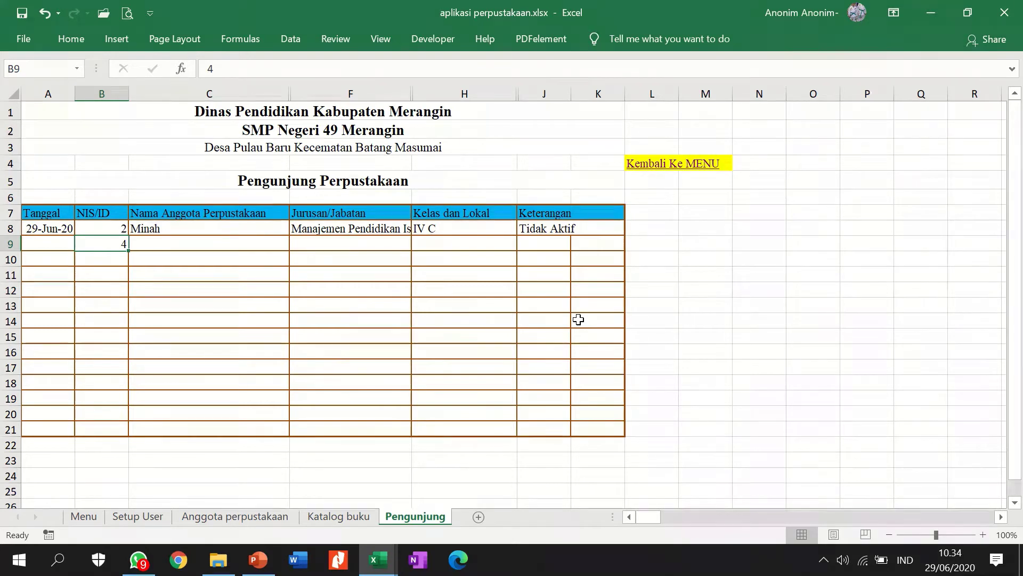
pyautogui.moveTo(189, 224); pyautogui.dragTo(539, 228)
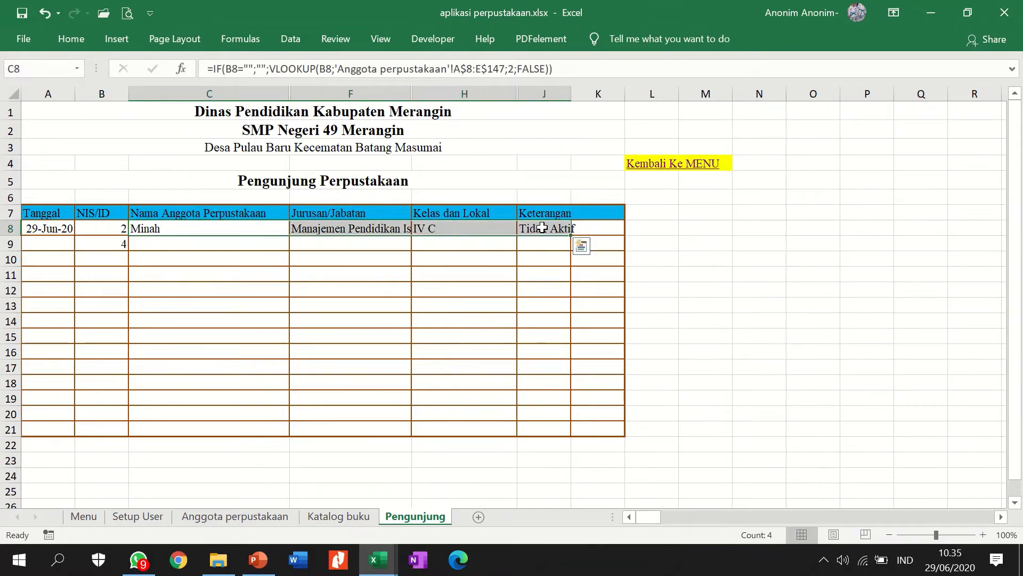
# Remove the $ signs so C8's lookup range reads A8:E147, then copy C8.
pyautogui.click(211, 225)
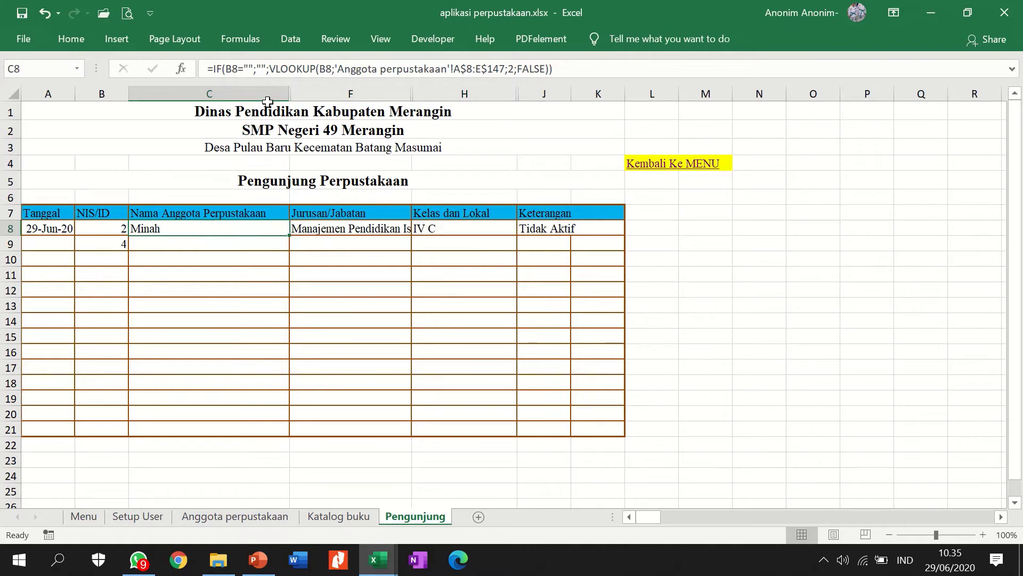
pyautogui.click(462, 68)
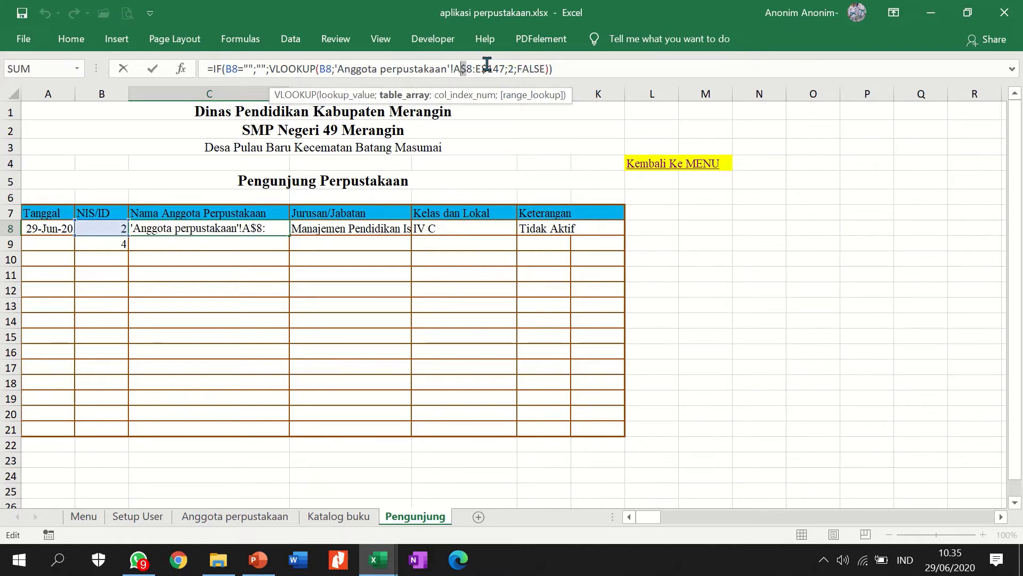
pyautogui.click(484, 68)
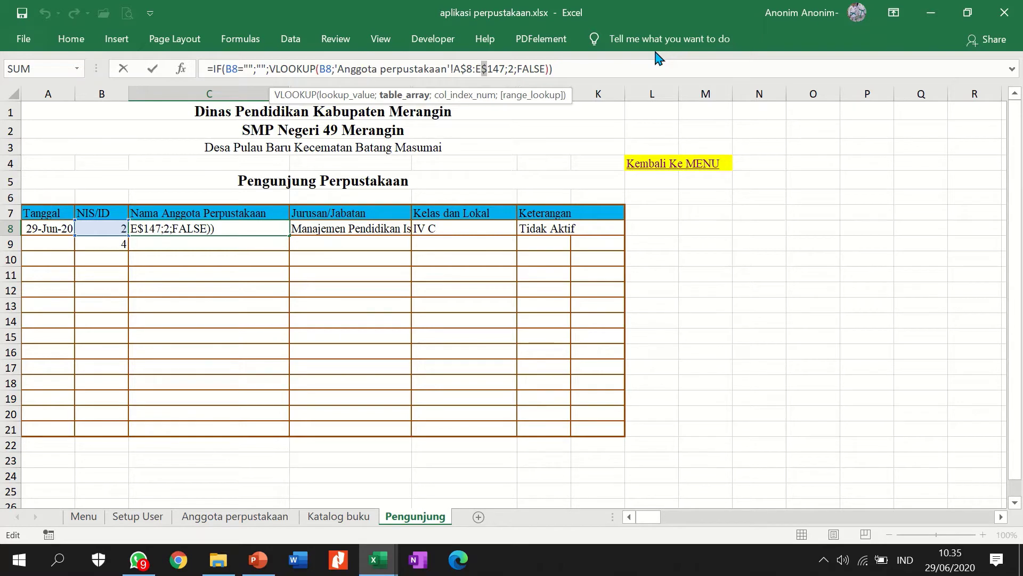
pyautogui.hotkey('ctrl', 'Return')
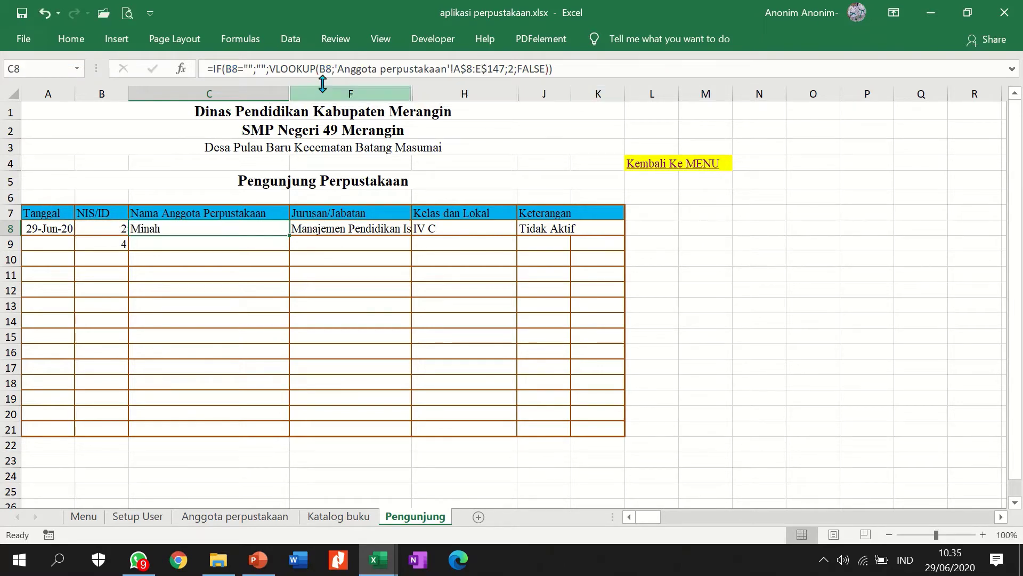
pyautogui.click(529, 68)
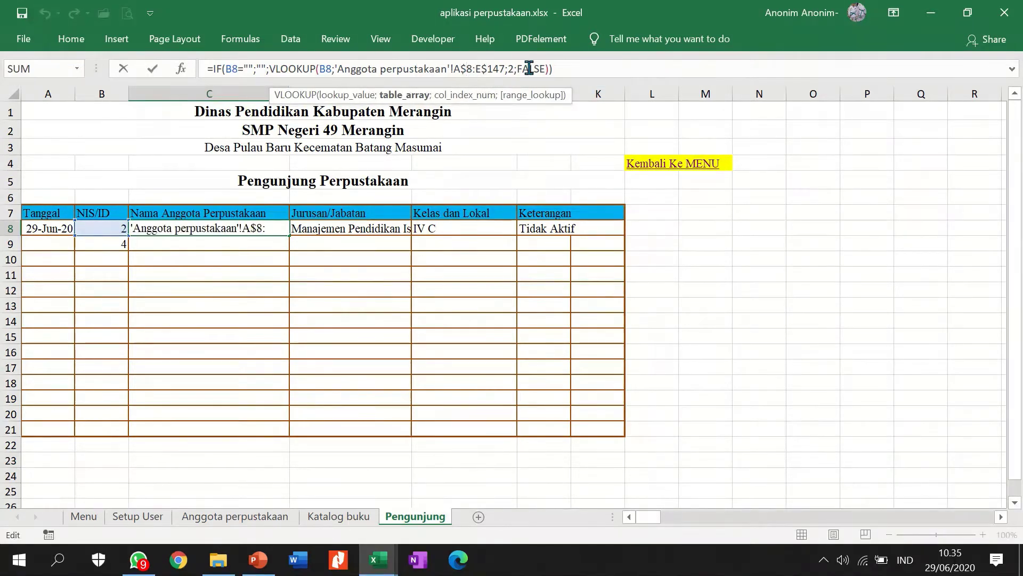
pyautogui.press('BackSpace')
pyautogui.press('Right')
pyautogui.press('Right')
pyautogui.press('Right')
pyautogui.press('Right')
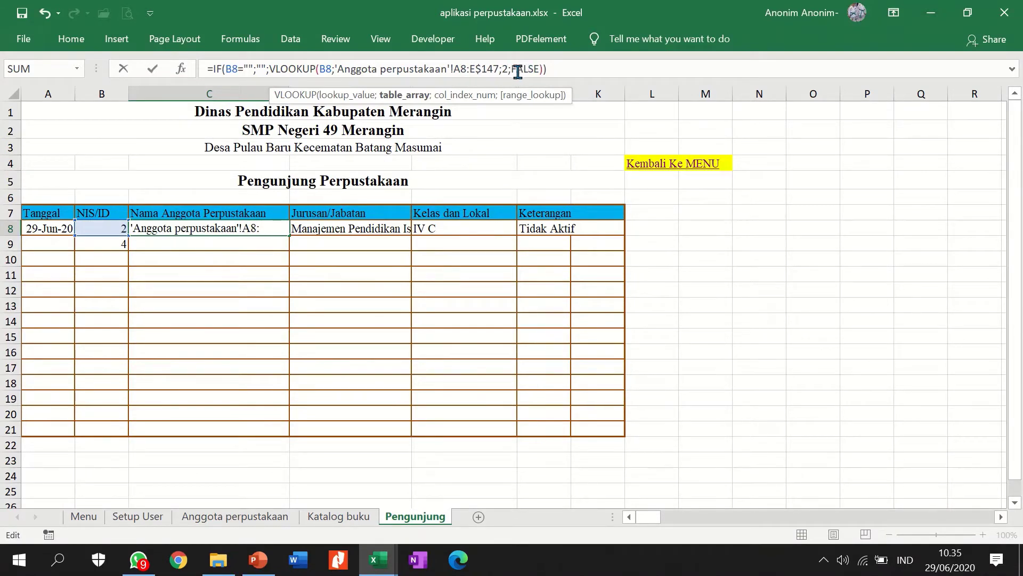
pyautogui.press('BackSpace')
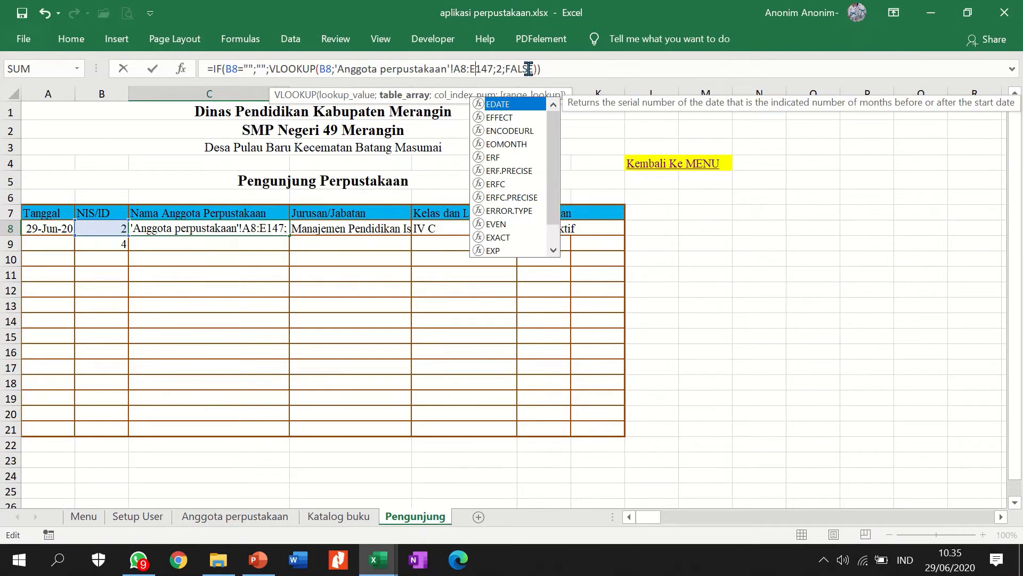
pyautogui.press('Return')
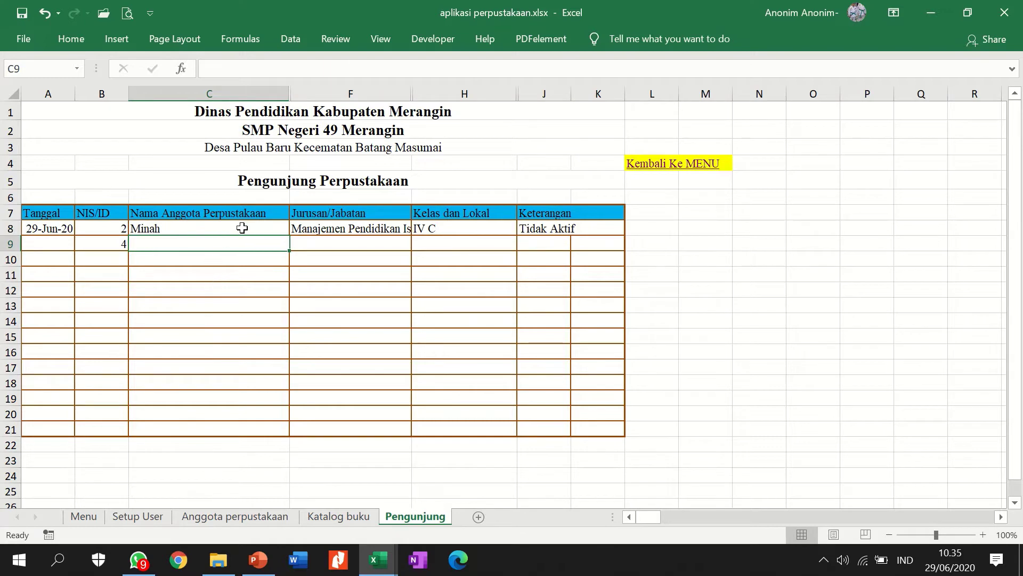
pyautogui.click(252, 228)
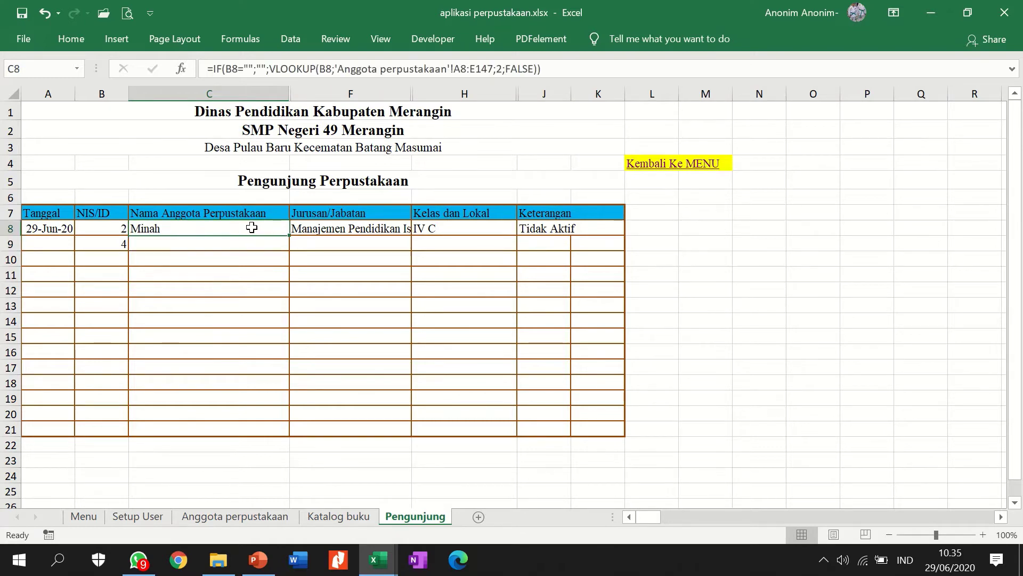
pyautogui.hotkey('ctrl', 'c')
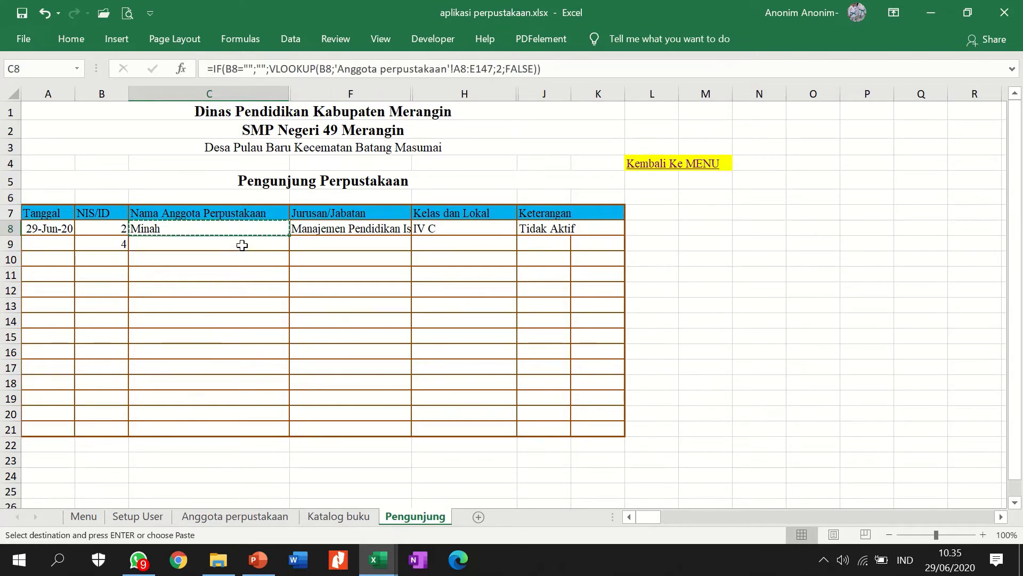
# Paste the name formula into C9:C19 and inspect C9's shifted range A9:E148.
pyautogui.moveTo(240, 245); pyautogui.dragTo(230, 398)
pyautogui.hotkey('ctrl', 'v')
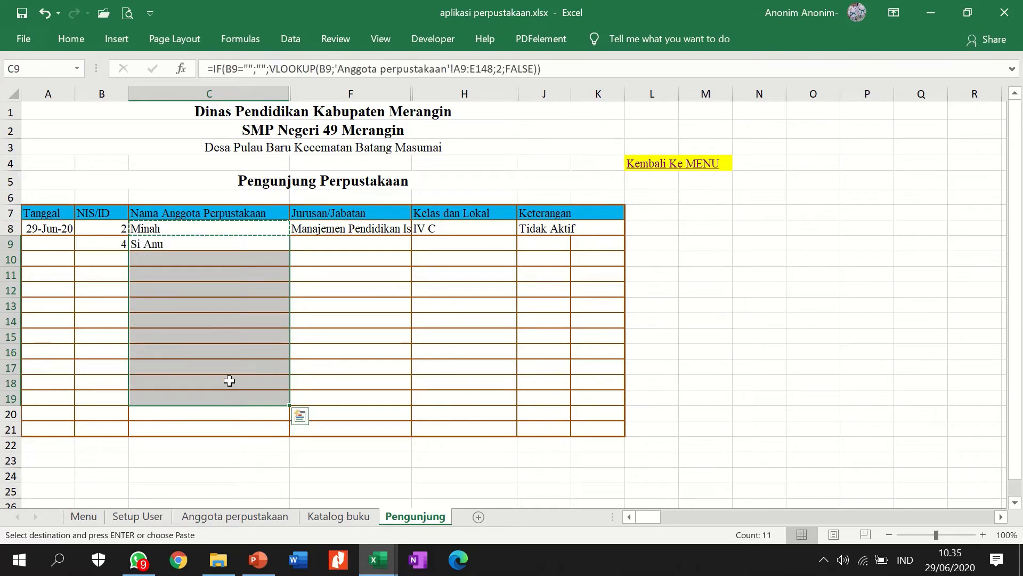
pyautogui.click(196, 244)
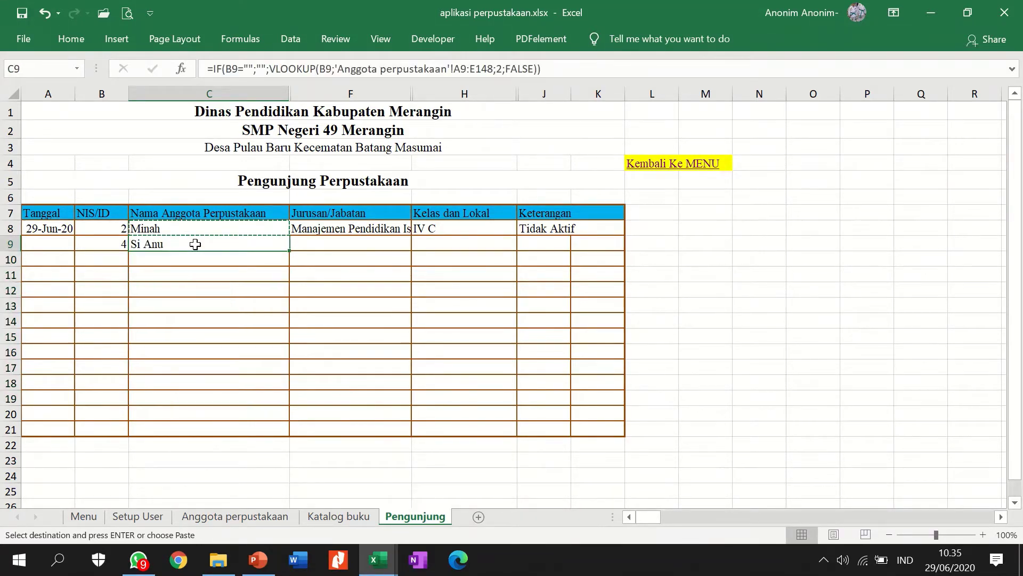
pyautogui.click(473, 73)
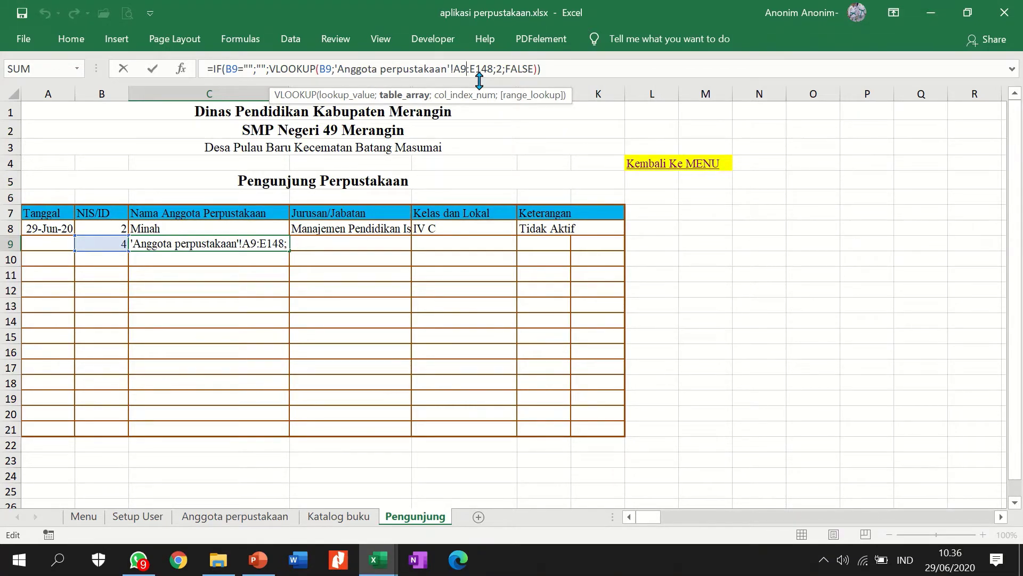
# Copy F8's Jurusan lookup formula into F9, which shows htni.
pyautogui.click(203, 225)
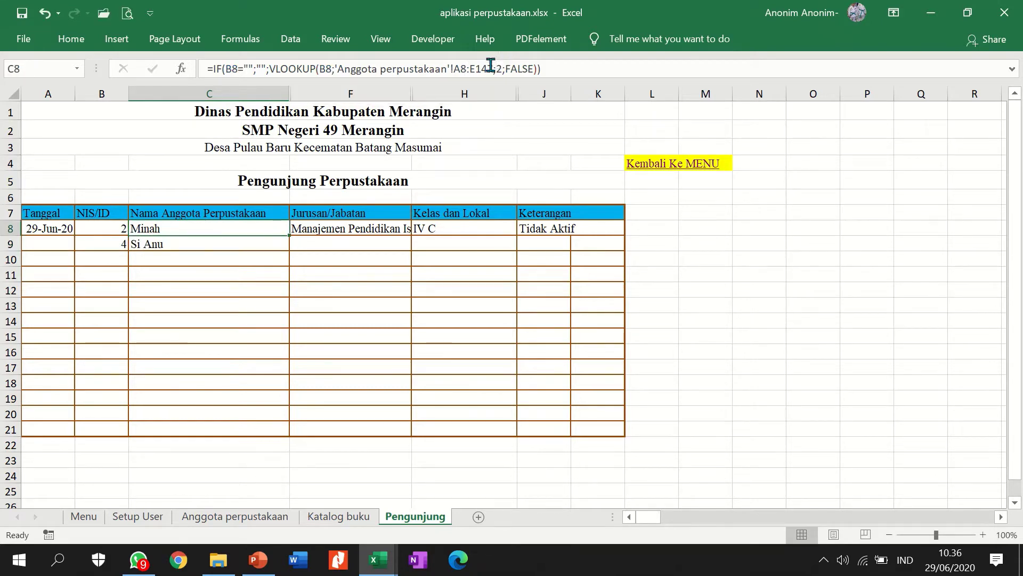
pyautogui.click(460, 69)
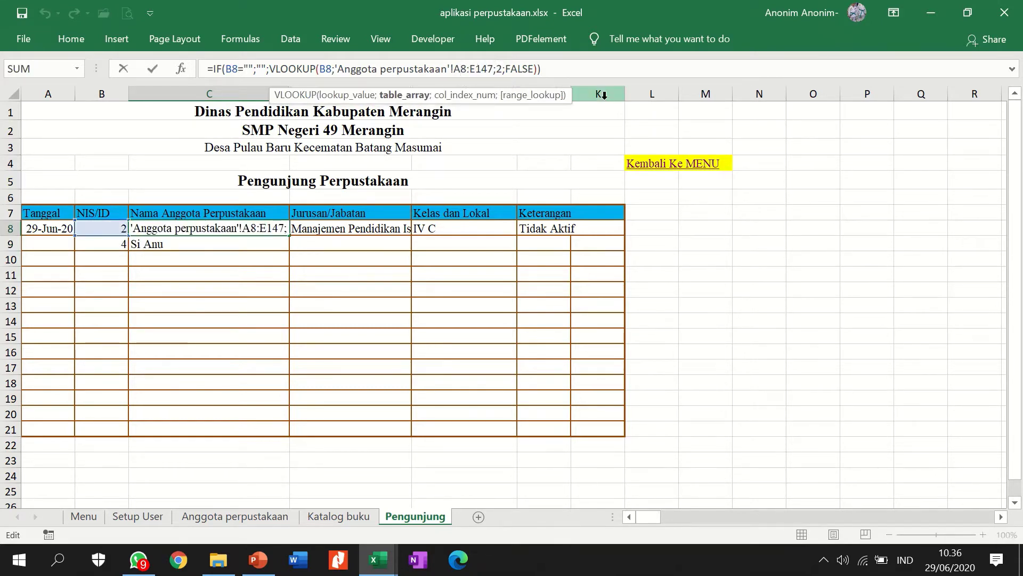
pyautogui.click(249, 243)
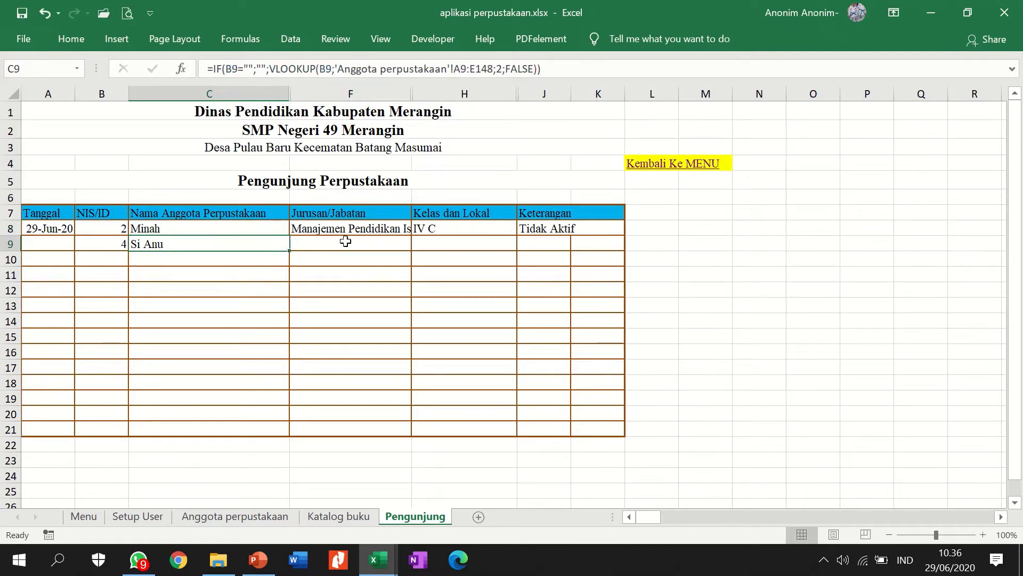
pyautogui.click(346, 228)
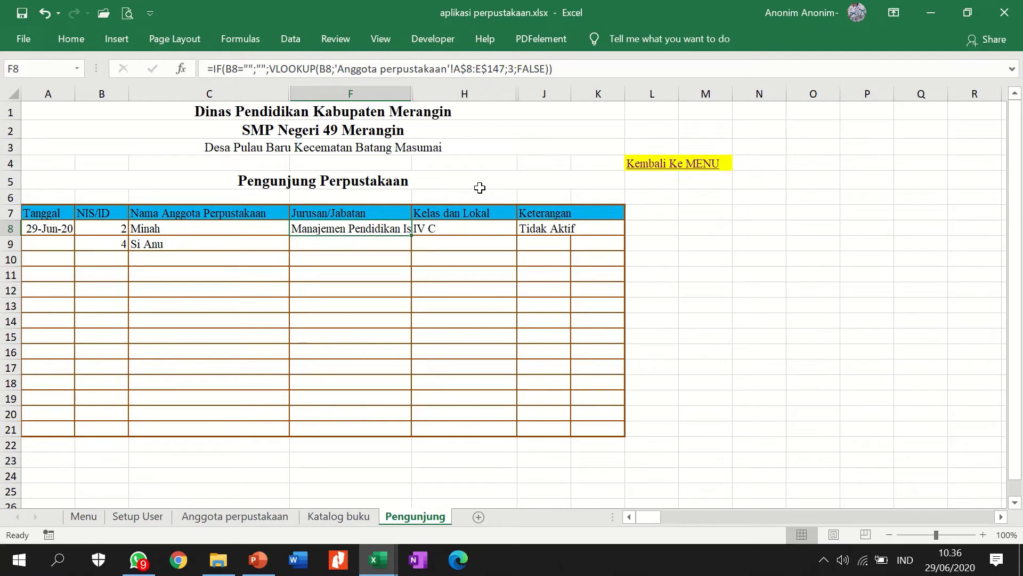
pyautogui.hotkey('ctrl', 'c')
pyautogui.click(384, 243)
pyautogui.hotkey('ctrl', 'v')
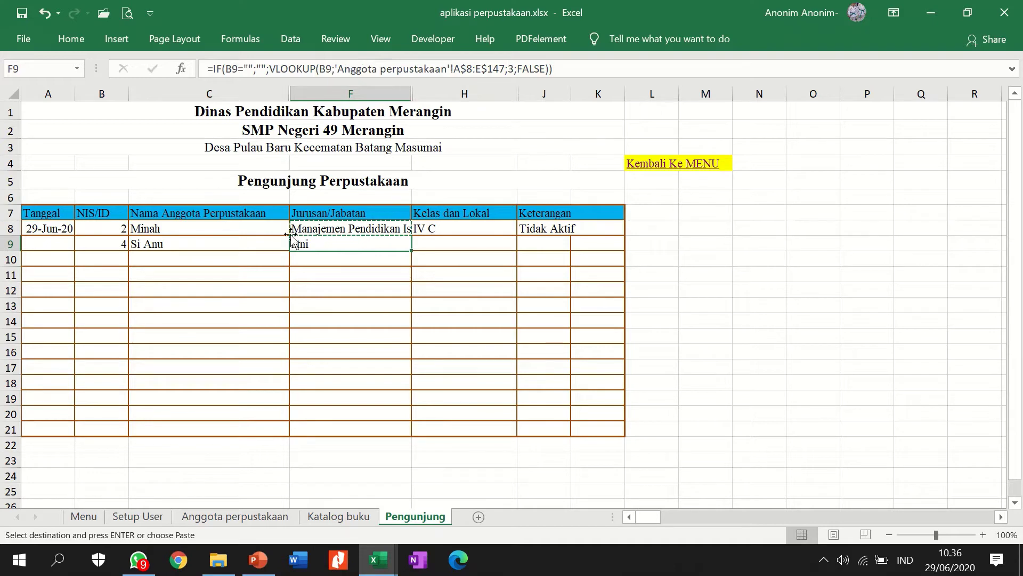
# Add $ signs back so C8's range reads A$8:E$147, then copy C8.
pyautogui.click(246, 222)
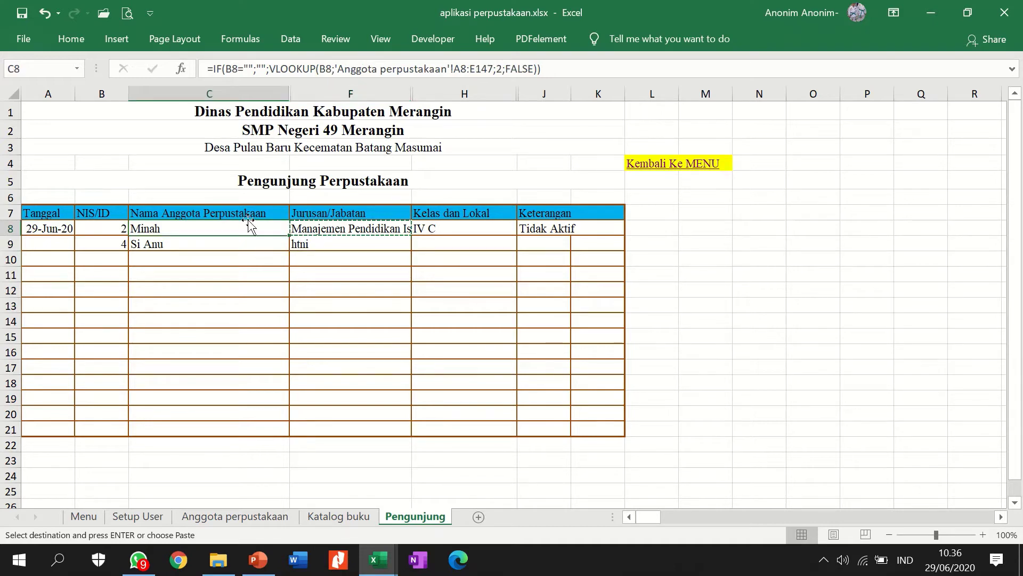
pyautogui.click(462, 69)
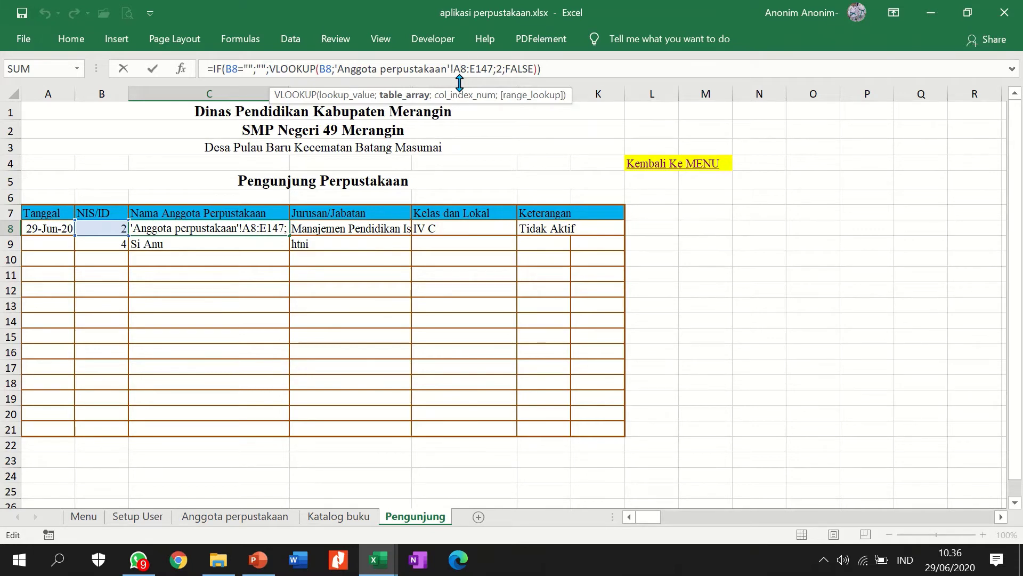
pyautogui.write('$')
pyautogui.press('Right')
pyautogui.press('Right')
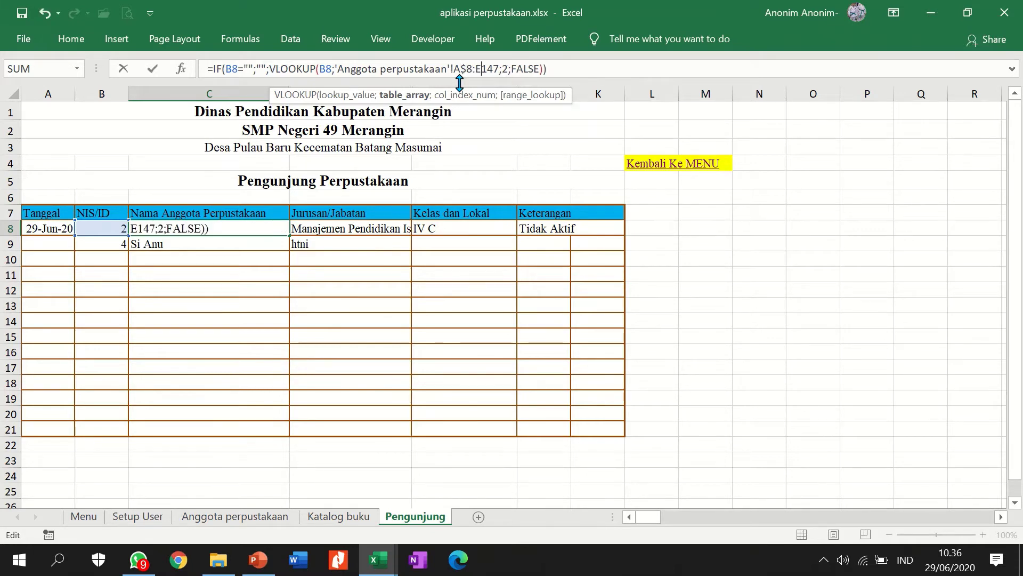
pyautogui.write('$')
pyautogui.press('Return')
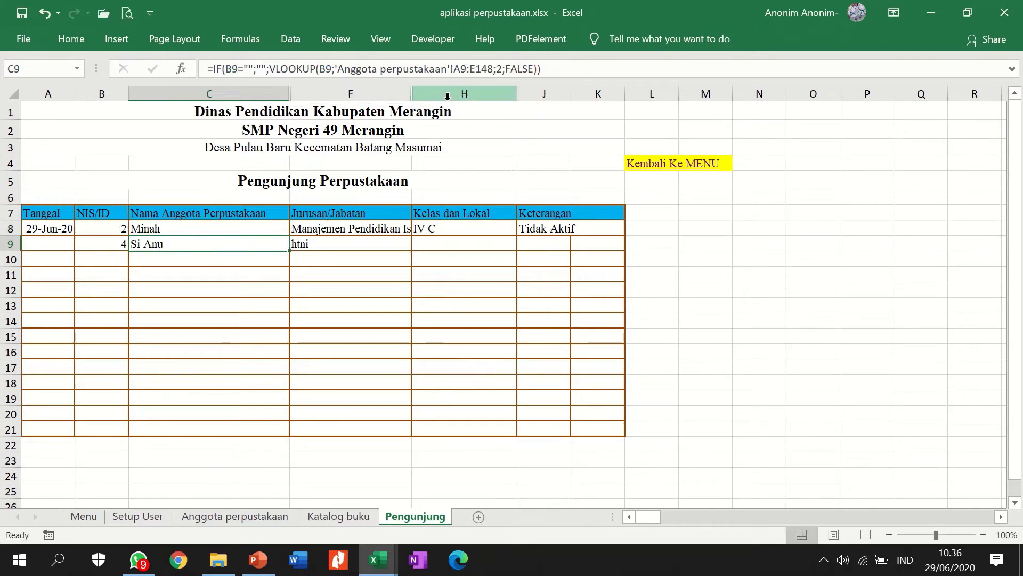
pyautogui.click(223, 228)
pyautogui.hotkey('ctrl', 'c')
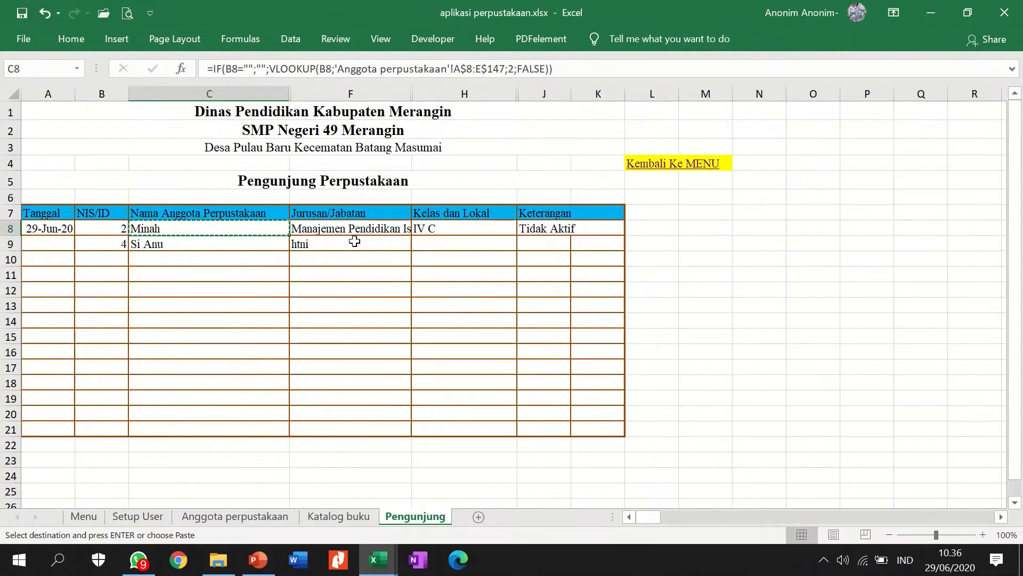
pyautogui.press('Down')
# Revert C9's pasted formula, enter ID 1 in B9, then check F9 and C9's #N/A.
pyautogui.hotkey('ctrl', 'v')
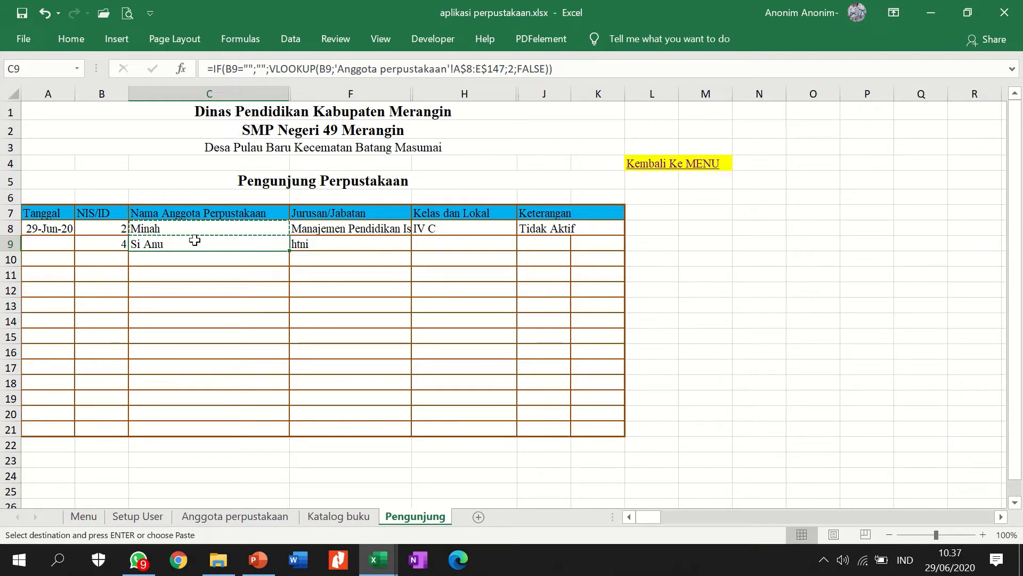
pyautogui.hotkey('ctrl', 'v')
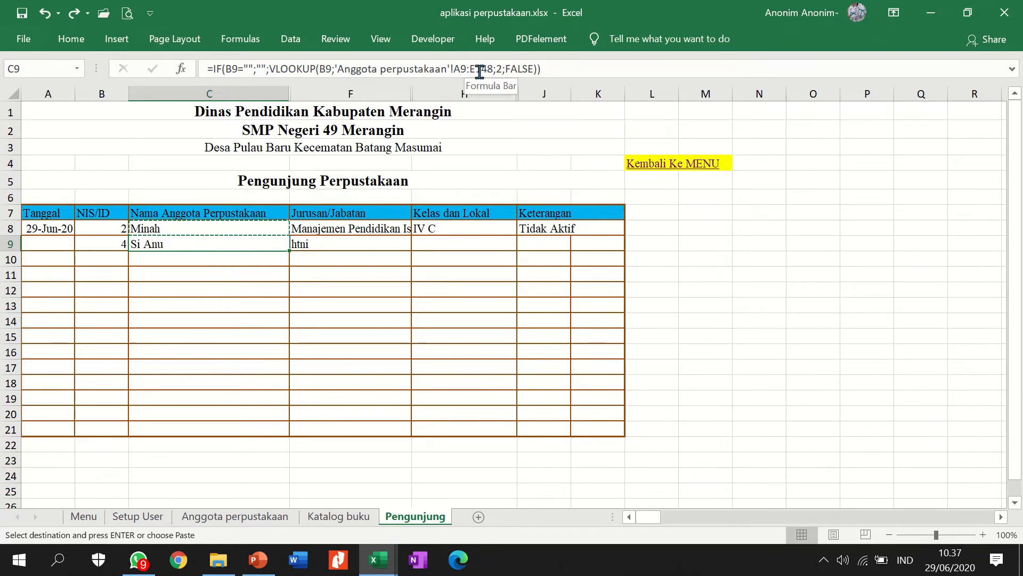
pyautogui.click(118, 243)
pyautogui.write('1')
pyautogui.press('Return')
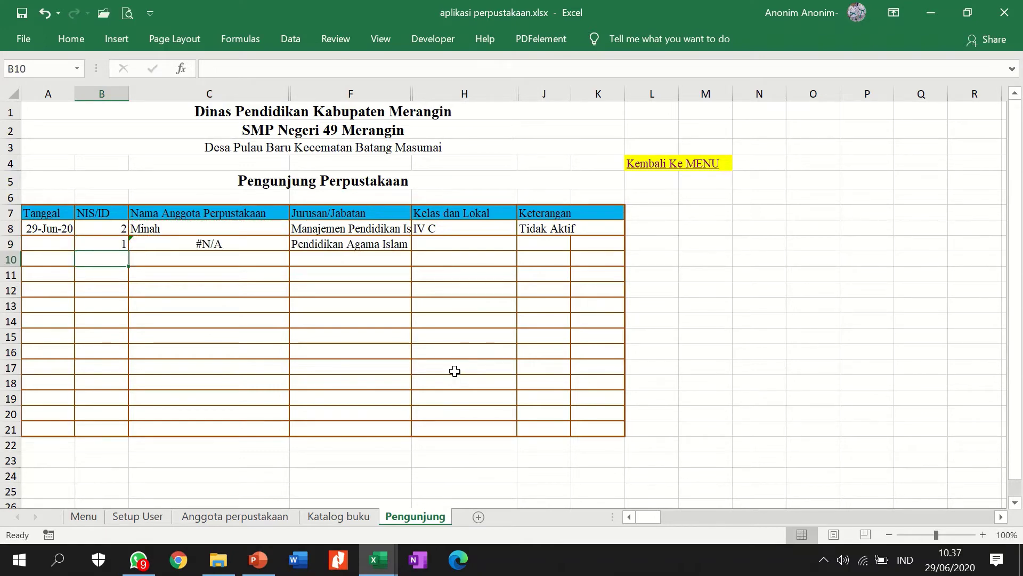
pyautogui.click(395, 246)
pyautogui.click(189, 245)
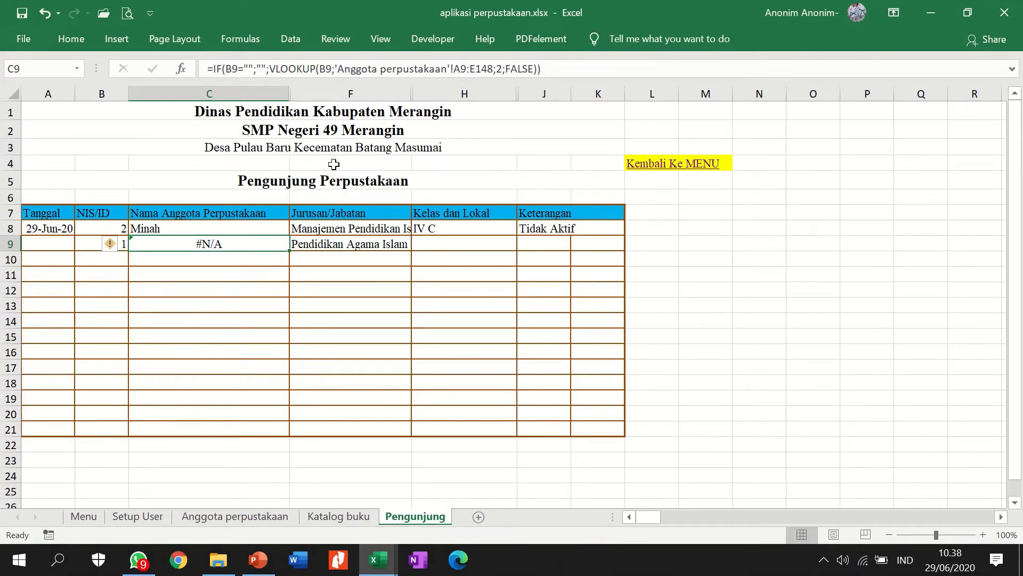
# Copy C8's name lookup formula into C9 so the #N/A becomes a member name.
pyautogui.click(246, 230)
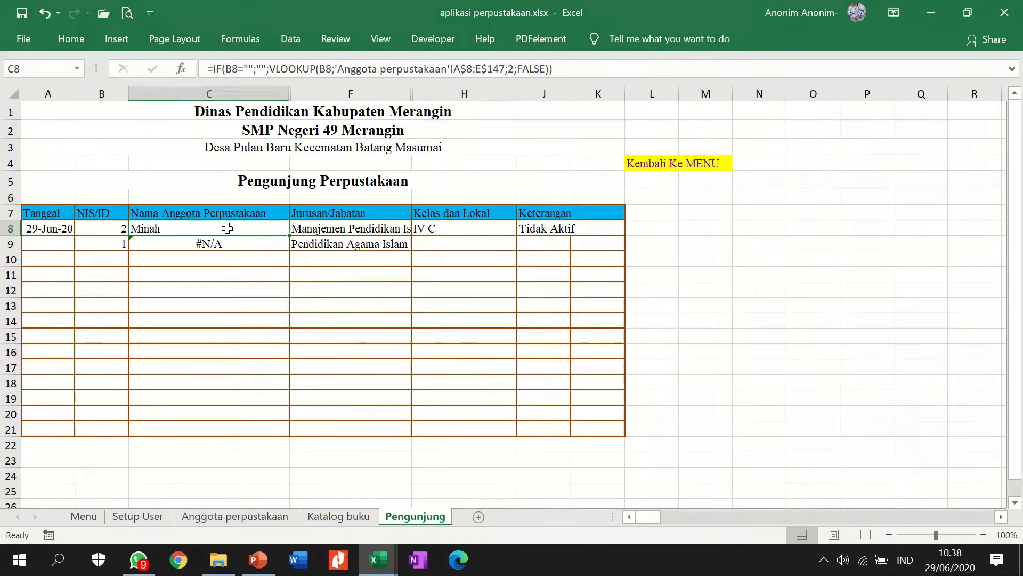
pyautogui.hotkey('ctrl', 'c')
pyautogui.click(220, 250)
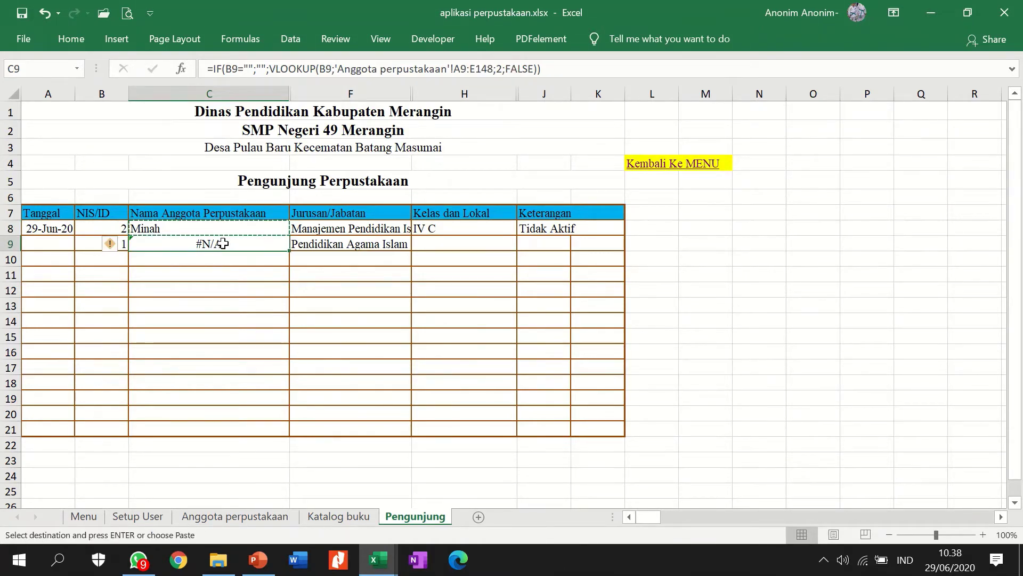
pyautogui.hotkey('ctrl', 'v')
pyautogui.click(324, 304)
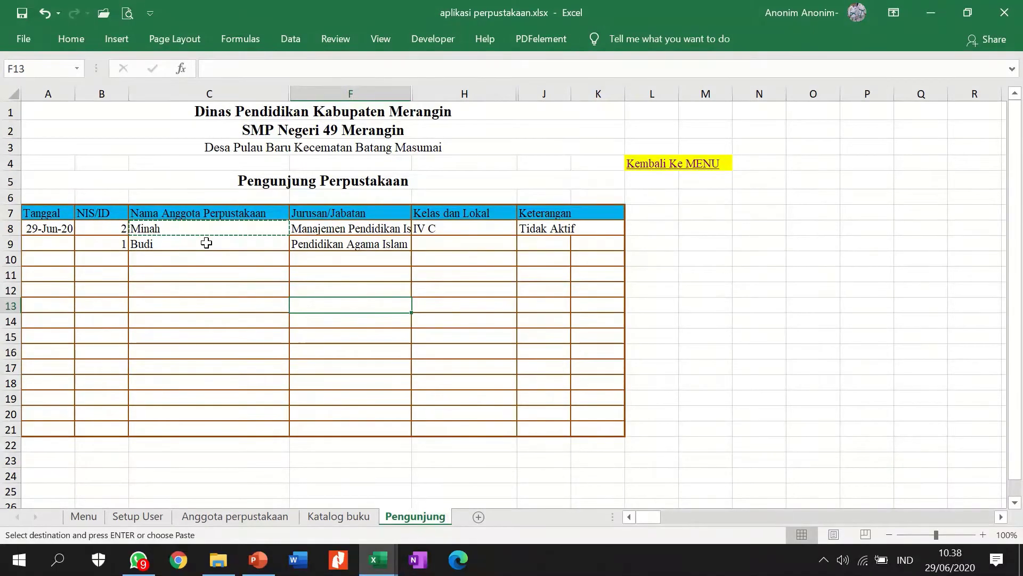
# Copy row 9's lookup formulas C9:J9 down the visitor table to about row 147.
pyautogui.click(160, 245)
pyautogui.moveTo(255, 242); pyautogui.dragTo(544, 244)
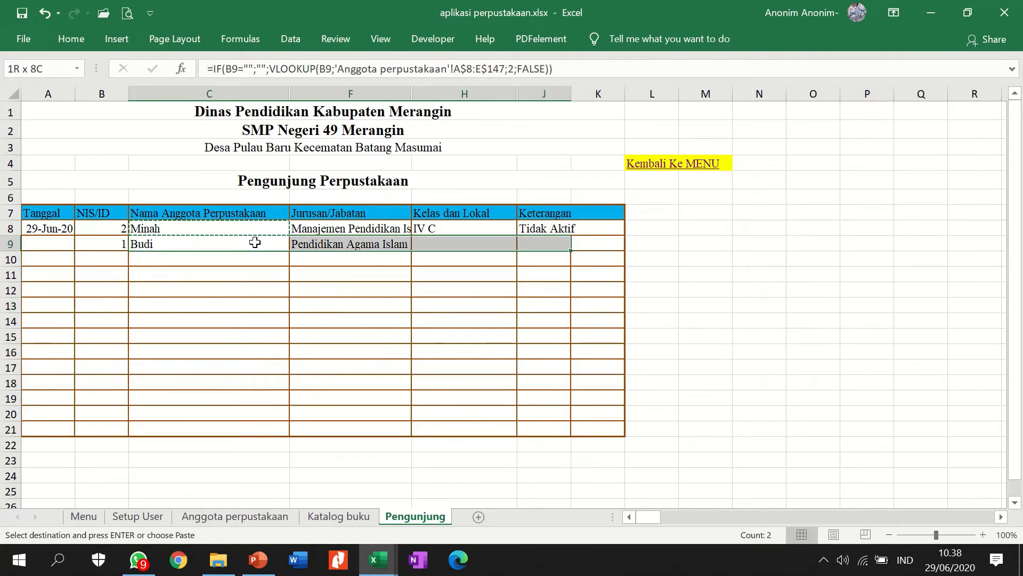
pyautogui.hotkey('ctrl', 'c')
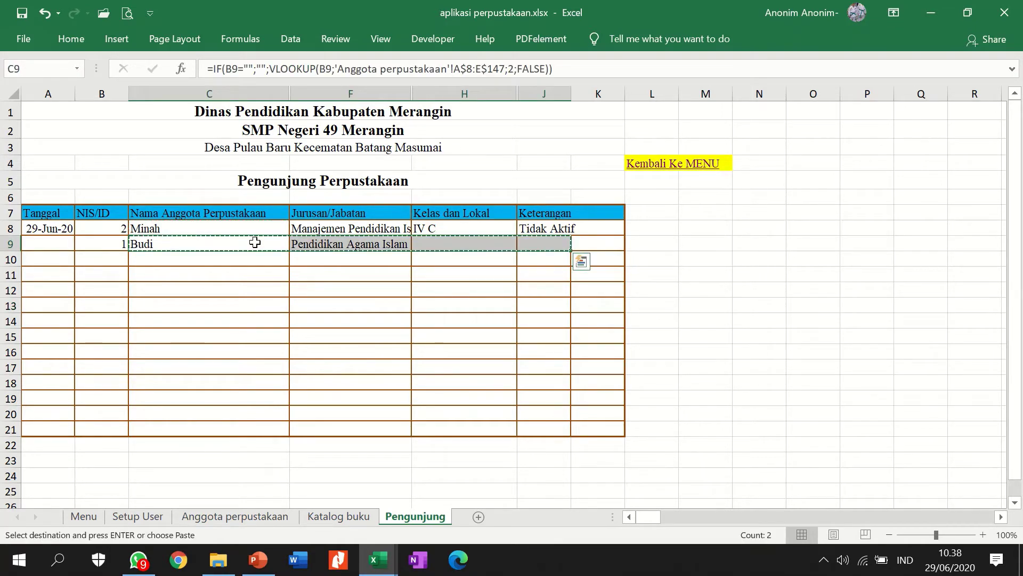
pyautogui.press('Down')
pyautogui.hotkey('shift', 'Down')
pyautogui.hotkey('shift', 'Down')
pyautogui.hotkey('shift', 'Down')
pyautogui.hotkey('shift', 'Down')
pyautogui.hotkey('shift', 'Down')
pyautogui.hotkey('shift', 'Down')
pyautogui.hotkey('shift', 'Down')
pyautogui.hotkey('shift', 'Down')
pyautogui.hotkey('shift', 'Down')
pyautogui.hotkey('shift', 'Down')
pyautogui.hotkey('shift', 'Down')
pyautogui.hotkey('shift', 'Down')
pyautogui.hotkey('shift', 'Down')
pyautogui.hotkey('shift', 'Down')
pyautogui.hotkey('shift', 'Down')
pyautogui.hotkey('shift', 'Down')
pyautogui.hotkey('shift', 'Down')
pyautogui.hotkey('shift', 'Down')
pyautogui.hotkey('shift', 'Down')
pyautogui.hotkey('shift', 'Down')
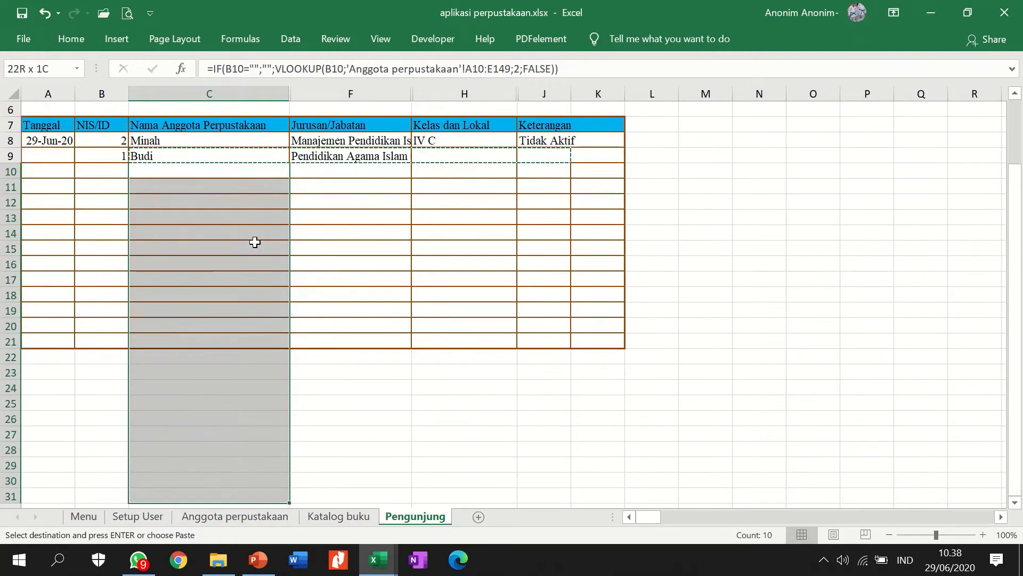
pyautogui.hotkey('shift', 'Down')
pyautogui.hotkey('shift', 'Down')
pyautogui.hotkey('shift', 'Down')
pyautogui.hotkey('shift', 'Down')
pyautogui.hotkey('shift', 'Down')
pyautogui.hotkey('shift', 'Down')
pyautogui.hotkey('shift', 'Down')
pyautogui.hotkey('shift', 'Down')
pyautogui.hotkey('shift', 'Down')
pyautogui.hotkey('shift', 'Down')
pyautogui.hotkey('shift', 'Down')
pyautogui.hotkey('shift', 'Down')
pyautogui.hotkey('shift', 'Down')
pyautogui.hotkey('shift', 'Down')
pyautogui.hotkey('shift', 'Down')
pyautogui.hotkey('shift', 'Down')
pyautogui.hotkey('shift', 'Down')
pyautogui.hotkey('shift', 'Down')
pyautogui.hotkey('shift', 'Down')
pyautogui.hotkey('shift', 'Down')
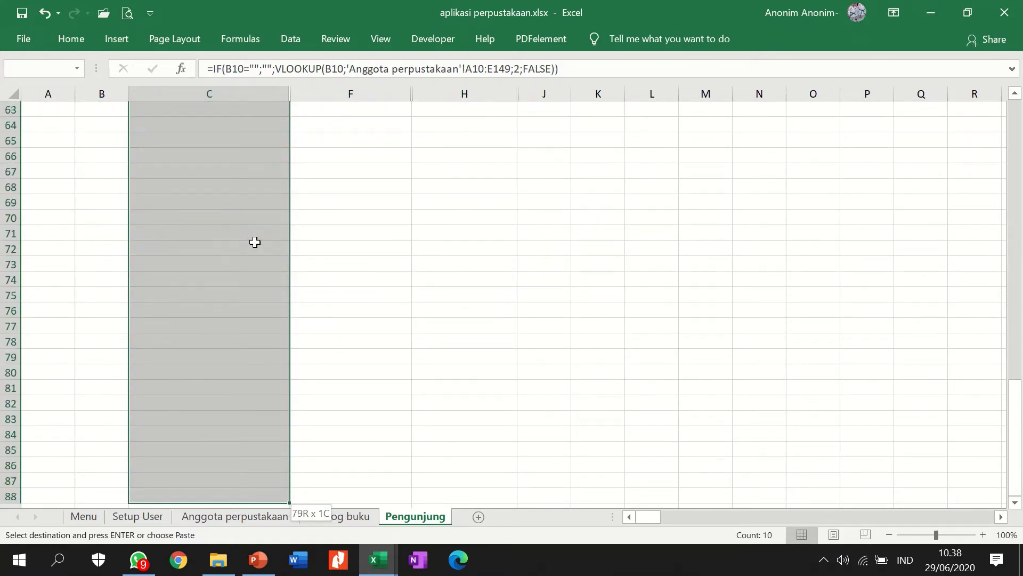
pyautogui.hotkey('shift', 'Down')
pyautogui.hotkey('shift', 'Down')
pyautogui.hotkey('shift', 'Down')
pyautogui.hotkey('shift', 'Down')
pyautogui.hotkey('shift', 'Down')
pyautogui.hotkey('shift', 'Down')
pyautogui.hotkey('shift', 'Down')
pyautogui.hotkey('shift', 'Down')
pyautogui.hotkey('shift', 'Down')
pyautogui.hotkey('shift', 'Down')
pyautogui.hotkey('shift', 'Down')
pyautogui.hotkey('shift', 'Down')
pyautogui.hotkey('shift', 'Down')
pyautogui.hotkey('shift', 'Down')
pyautogui.hotkey('shift', 'Down')
pyautogui.hotkey('shift', 'Down')
pyautogui.hotkey('shift', 'Down')
pyautogui.hotkey('shift', 'Down')
pyautogui.hotkey('shift', 'Down')
pyautogui.hotkey('shift', 'Down')
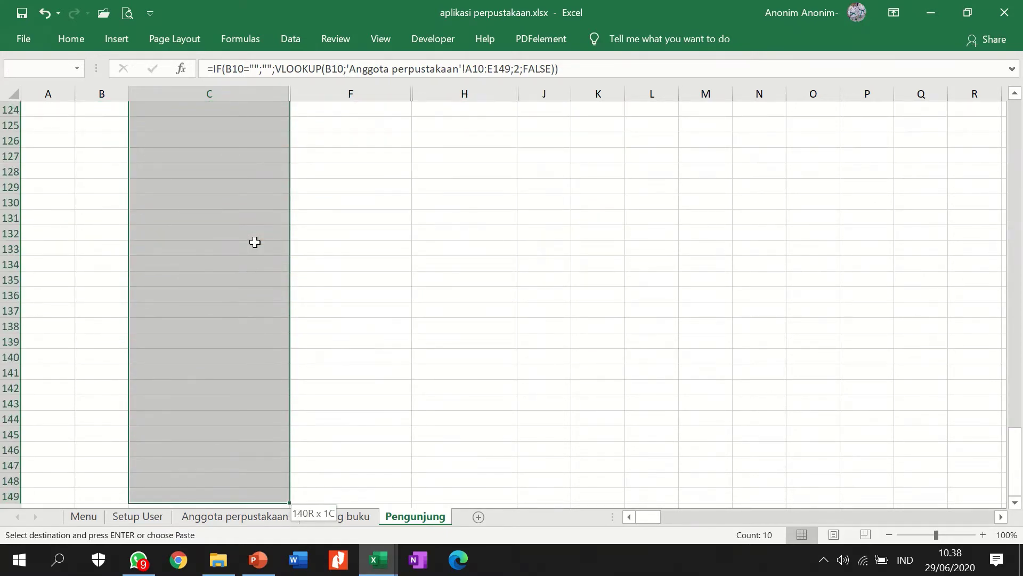
pyautogui.hotkey('shift', 'Down')
pyautogui.hotkey('shift', 'Down')
pyautogui.hotkey('shift', 'Down')
pyautogui.hotkey('shift', 'Down')
pyautogui.hotkey('shift', 'Down')
pyautogui.hotkey('shift', 'Down')
pyautogui.hotkey('shift', 'Down')
pyautogui.hotkey('shift', 'Up')
pyautogui.hotkey('shift', 'Up')
pyautogui.hotkey('shift', 'Up')
pyautogui.hotkey('shift', 'Up')
pyautogui.hotkey('shift', 'Up')
pyautogui.hotkey('shift', 'Up')
pyautogui.hotkey('shift', 'Up')
pyautogui.hotkey('shift', 'Up')
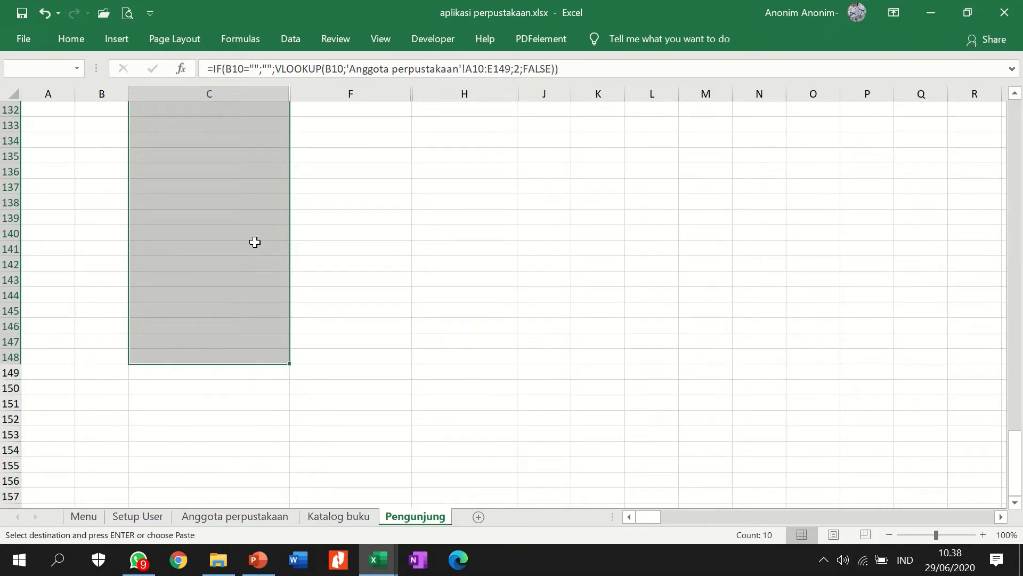
pyautogui.hotkey('shift', 'Up')
pyautogui.hotkey('ctrl', 'v')
pyautogui.scroll(20, 254, 242)
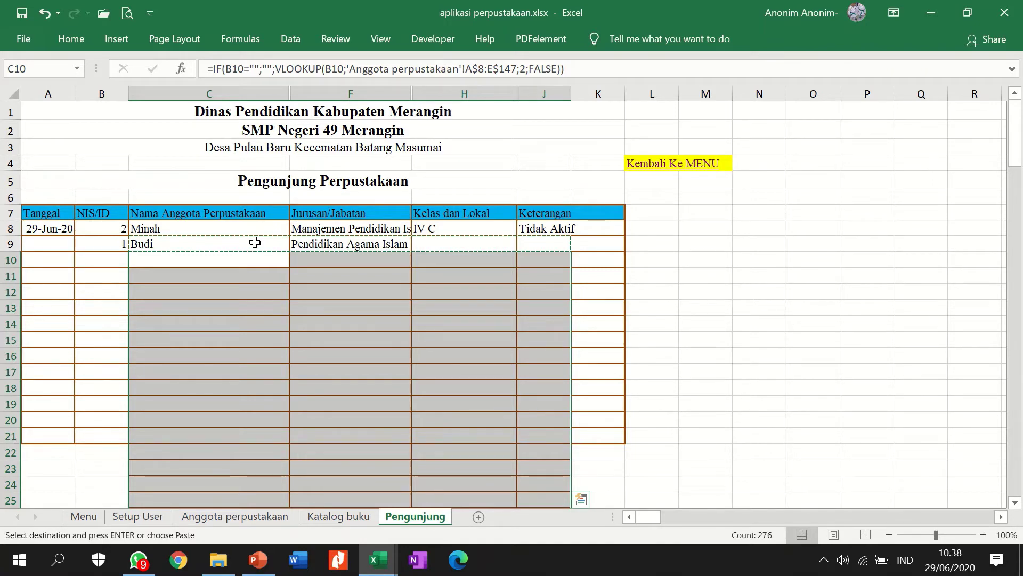
# Enter visitor ID 1 in B14 and ID 3 in B19 and B85 to look up the members.
pyautogui.click(102, 324)
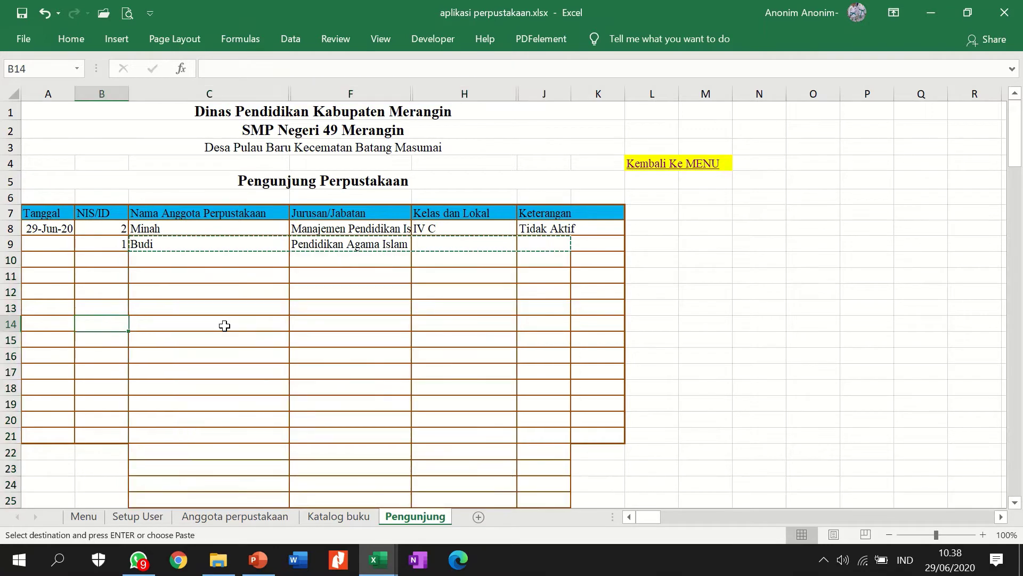
pyautogui.write('1')
pyautogui.press('Return')
pyautogui.press('Return')
pyautogui.press('Return')
pyautogui.press('Down')
pyautogui.press('Down')
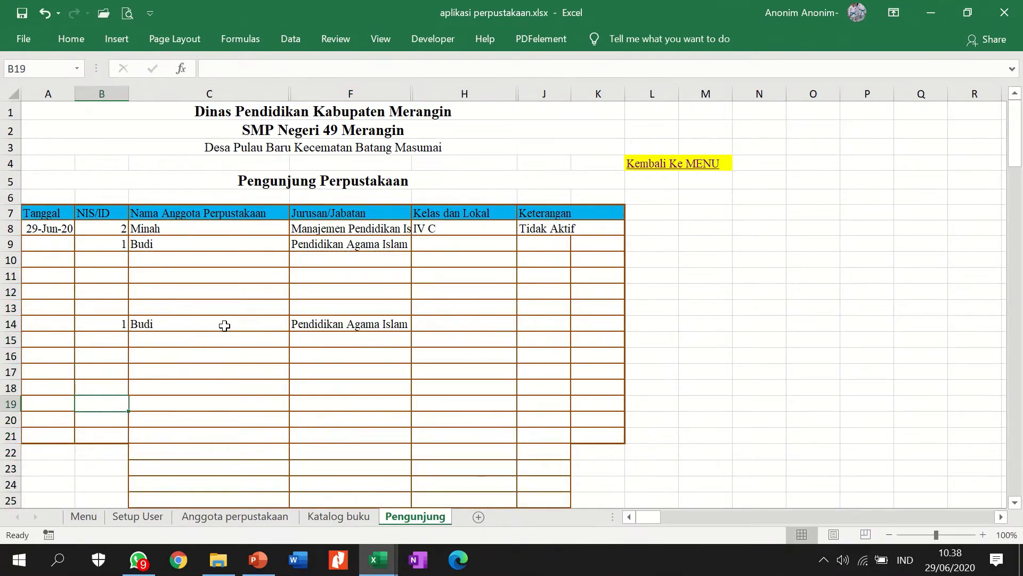
pyautogui.write('3')
pyautogui.press('Return')
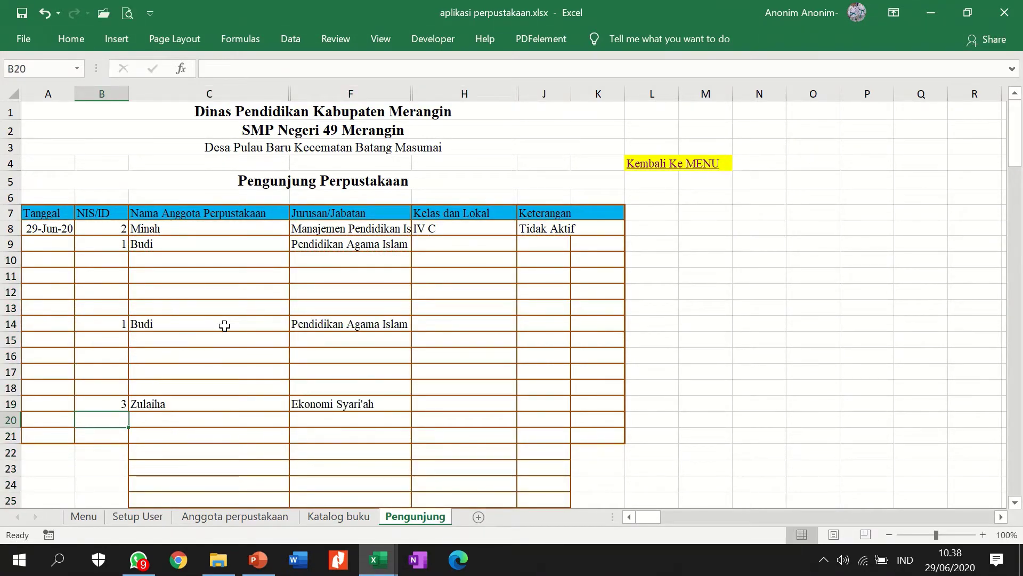
pyautogui.press('Down')
pyautogui.press('Down')
pyautogui.press('Down')
pyautogui.press('Down')
pyautogui.press('Down')
pyautogui.press('Down')
pyautogui.press('Down')
pyautogui.press('Down')
pyautogui.press('Down')
pyautogui.press('Down')
pyautogui.press('Down')
pyautogui.press('Down')
pyautogui.press('Down')
pyautogui.press('Down')
pyautogui.press('Down')
pyautogui.press('Down')
pyautogui.press('Down')
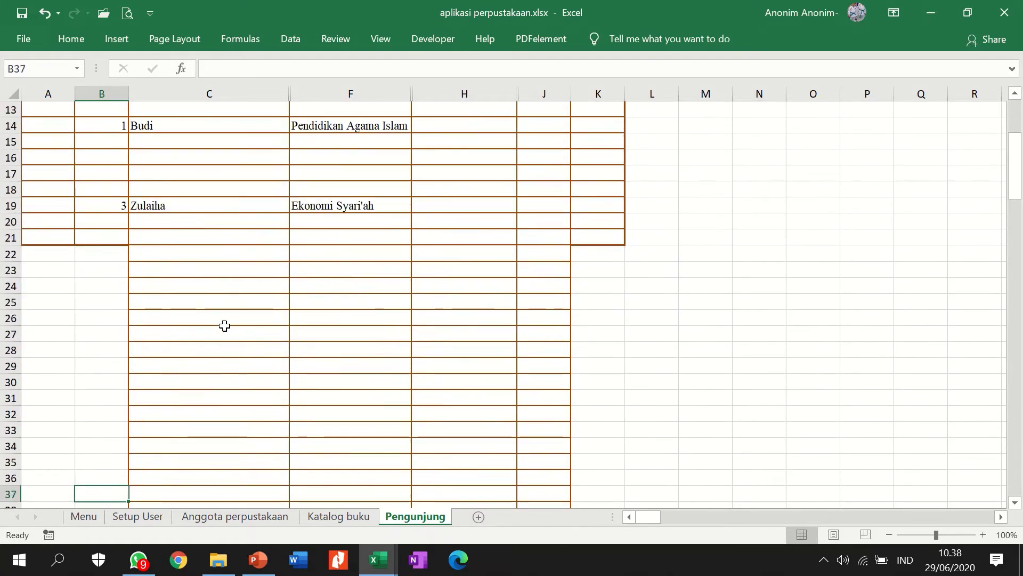
pyautogui.press('Down')
pyautogui.press('Down')
pyautogui.press('Down')
pyautogui.press('Down')
pyautogui.press('Down')
pyautogui.press('Down')
pyautogui.press('Down')
pyautogui.press('Down')
pyautogui.press('Down')
pyautogui.press('Down')
pyautogui.press('Down')
pyautogui.press('Down')
pyautogui.press('Down')
pyautogui.press('Down')
pyautogui.press('Down')
pyautogui.press('Down')
pyautogui.press('Down')
pyautogui.press('Down')
pyautogui.press('Down')
pyautogui.press('Down')
pyautogui.write('3')
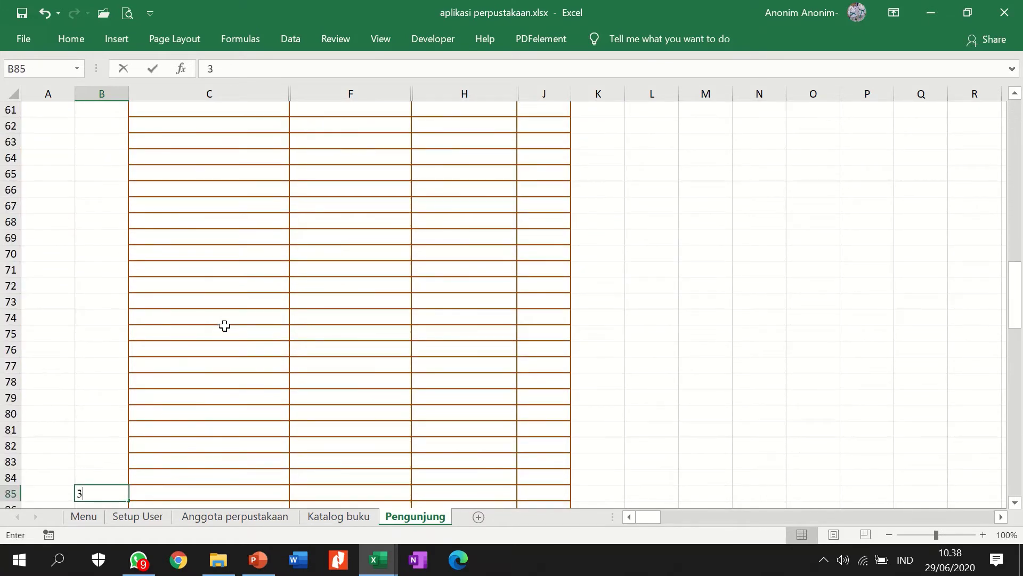
pyautogui.press('Return')
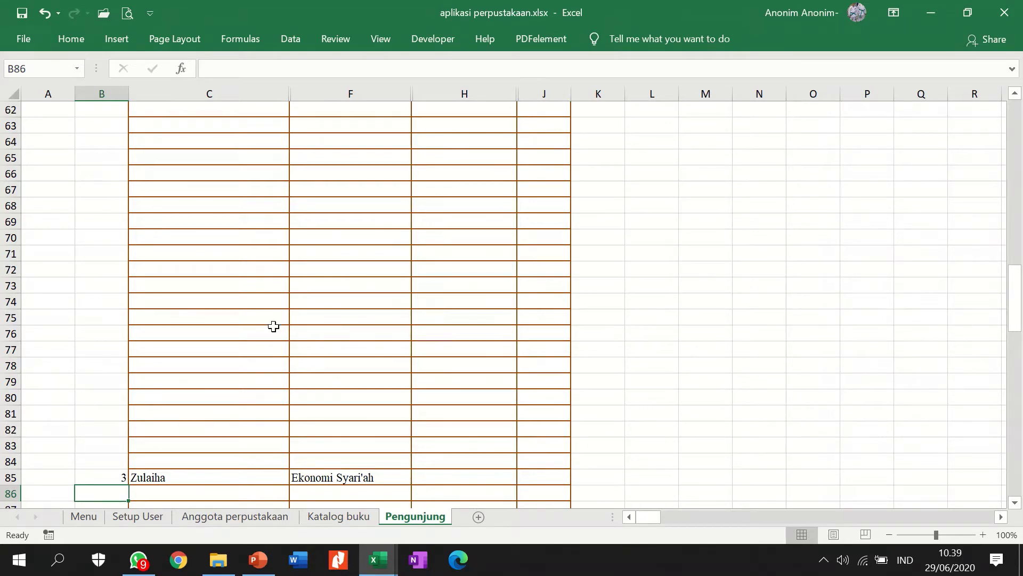
pyautogui.scroll(20, 315, 316)
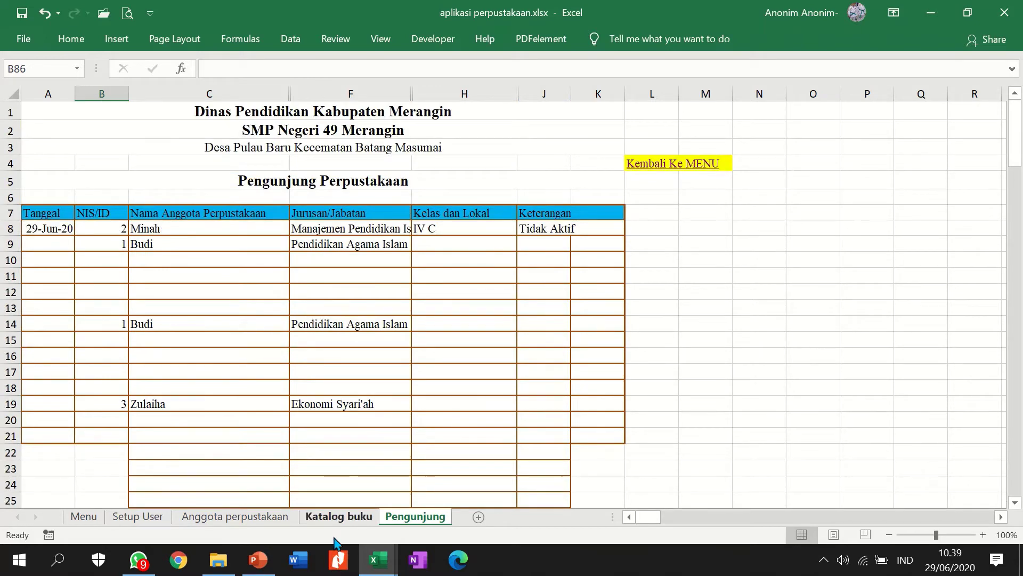
# Bring WhatsApp to the front from the taskbar, showing the B2_SMP Negeri 49 Merangin chat.
pyautogui.moveTo(145, 568)
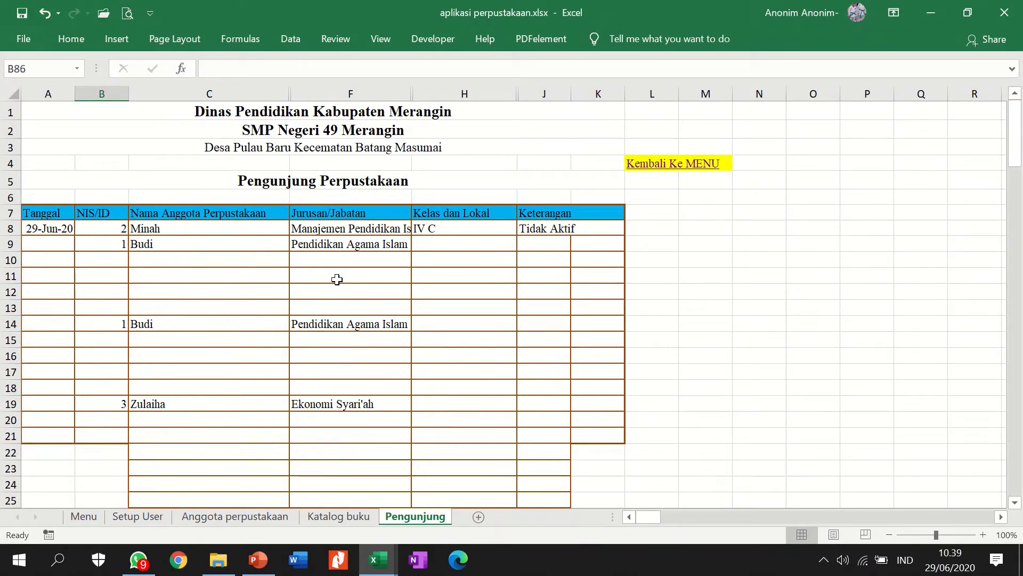
pyautogui.click(137, 567)
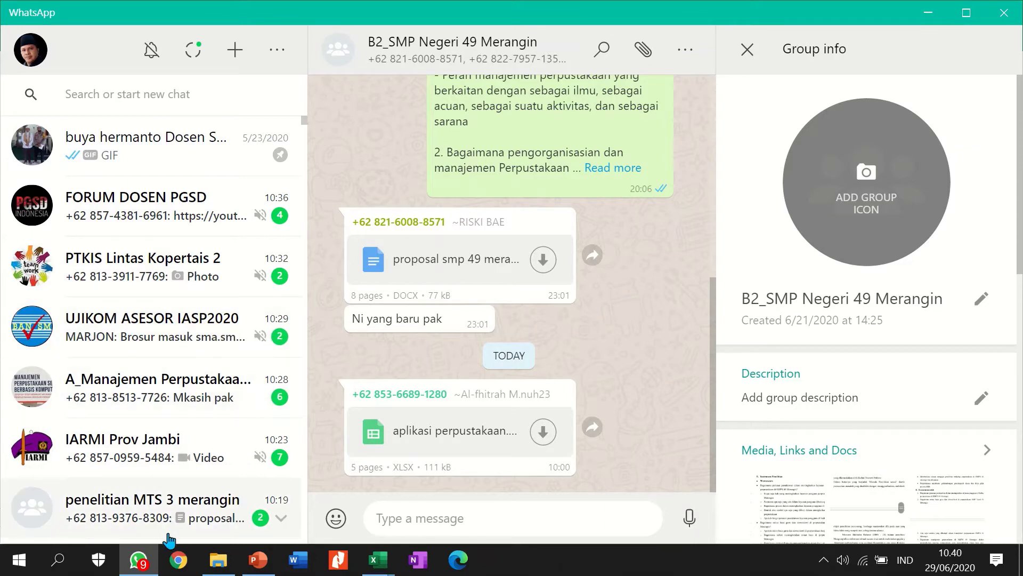
# Open the B9_SMP Negeri 23 Merangin group info, select its name, and download the shared xlsx.
pyautogui.click(167, 515)
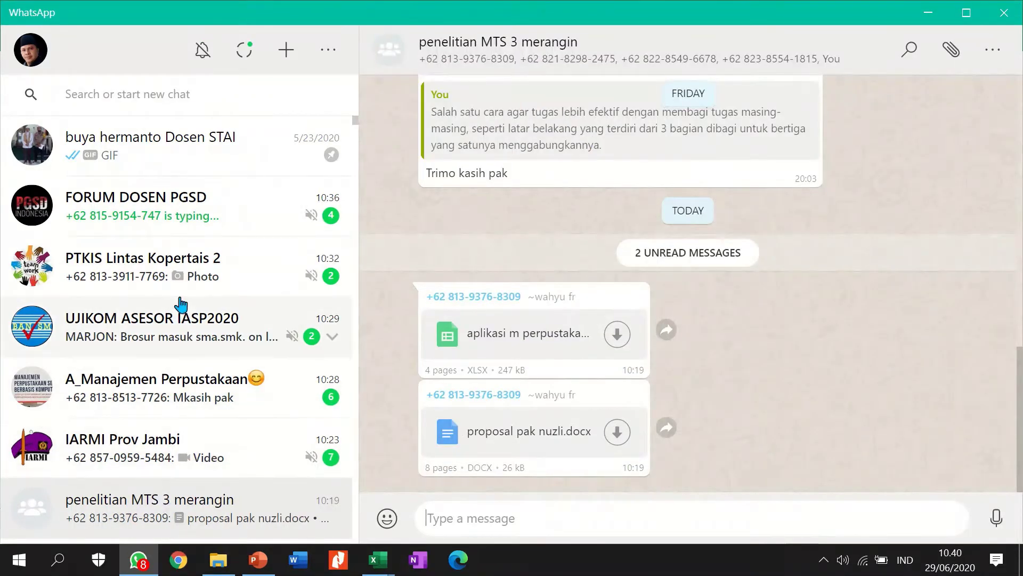
pyautogui.scroll(-4, 179, 247)
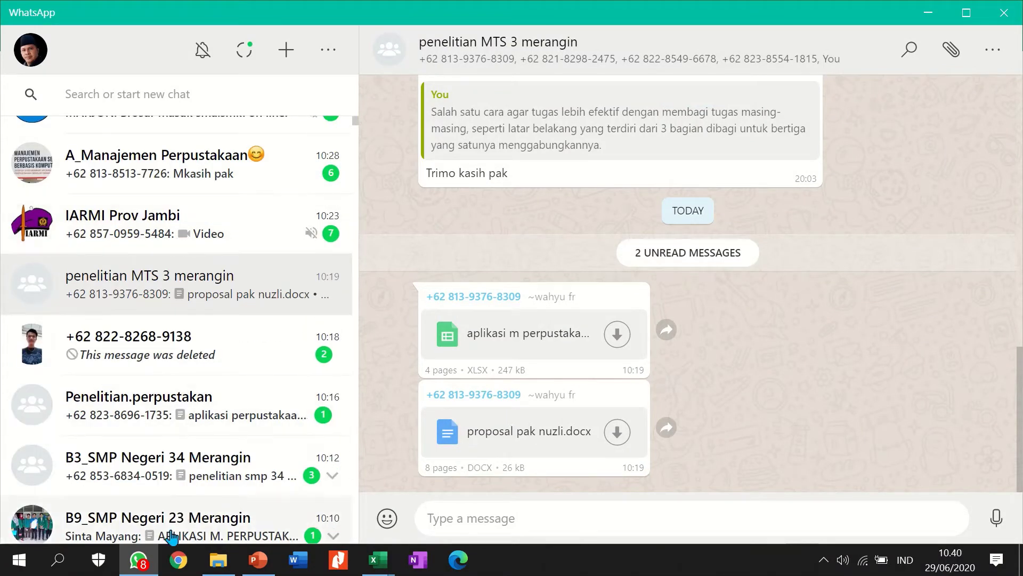
pyautogui.click(142, 530)
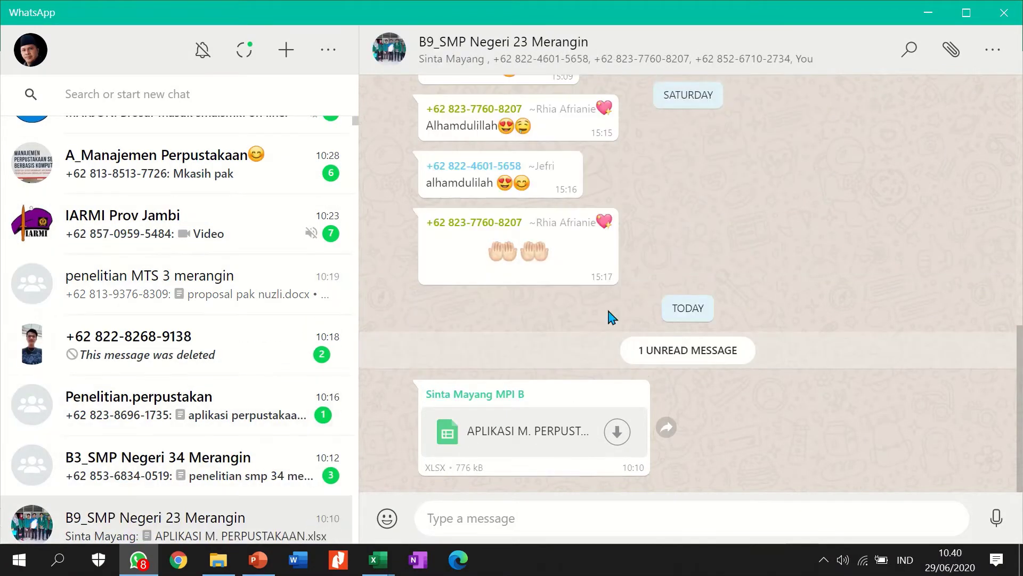
pyautogui.click(628, 45)
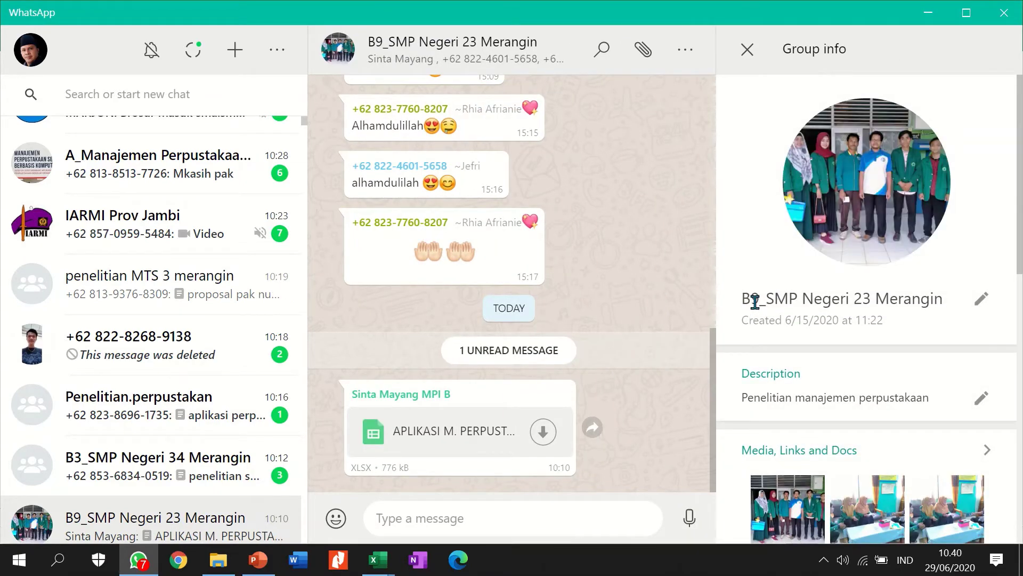
pyautogui.moveTo(754, 301); pyautogui.dragTo(952, 301)
pyautogui.hotkey('ctrl', 'c')
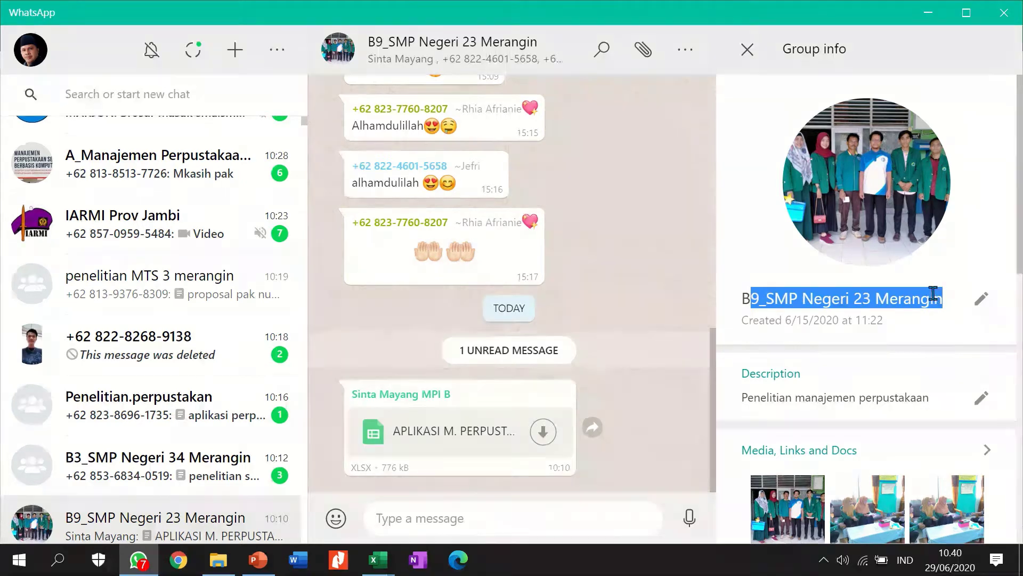
pyautogui.click(543, 432)
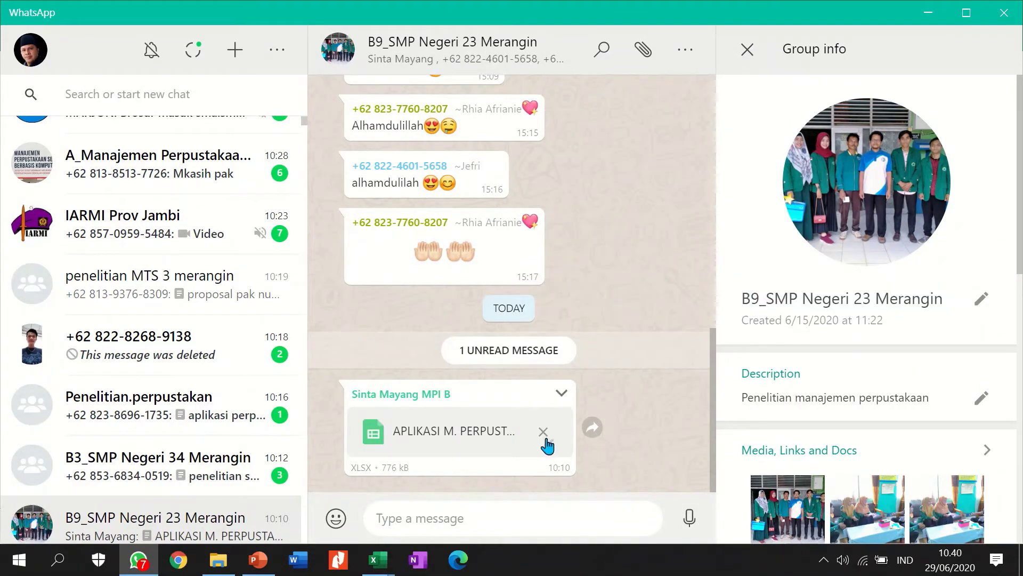
pyautogui.click(549, 441)
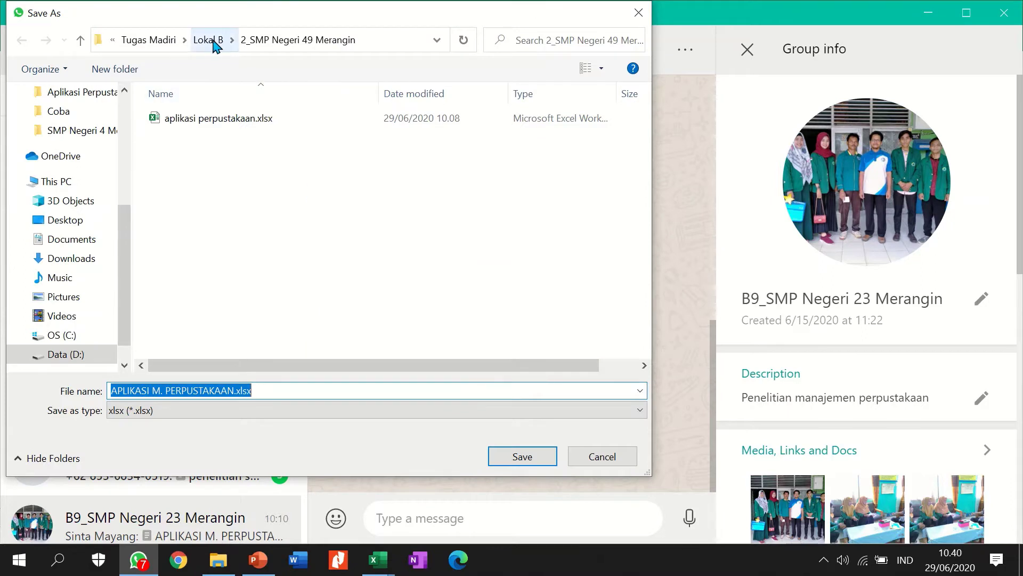
# Save APLIKASI M. PERPUSTAKAAN.xlsx in new folder Lokal B\9_SMP Negeri 23 Merangin and open it.
pyautogui.click(209, 40)
pyautogui.click(130, 69)
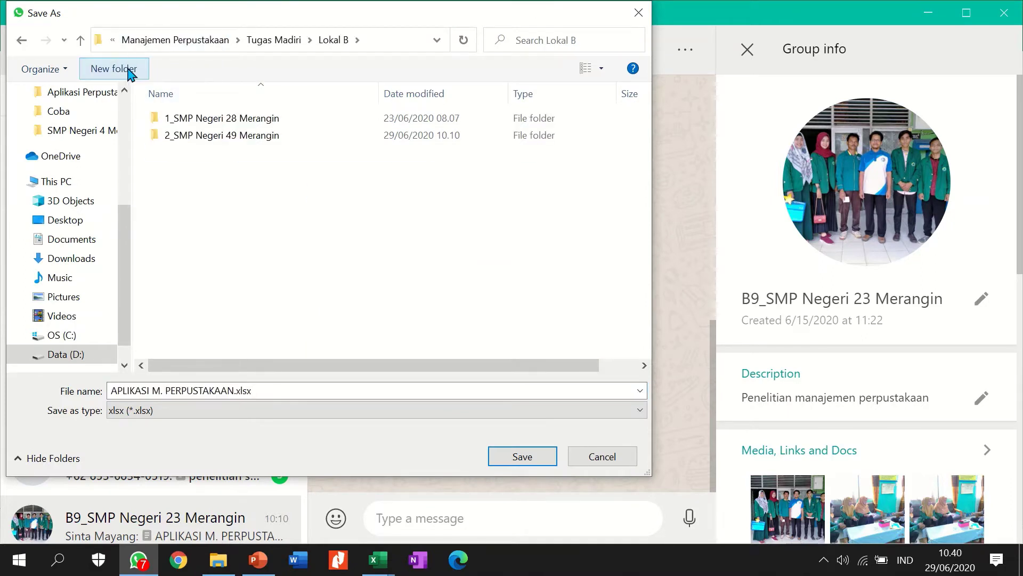
pyautogui.hotkey('ctrl', 'v')
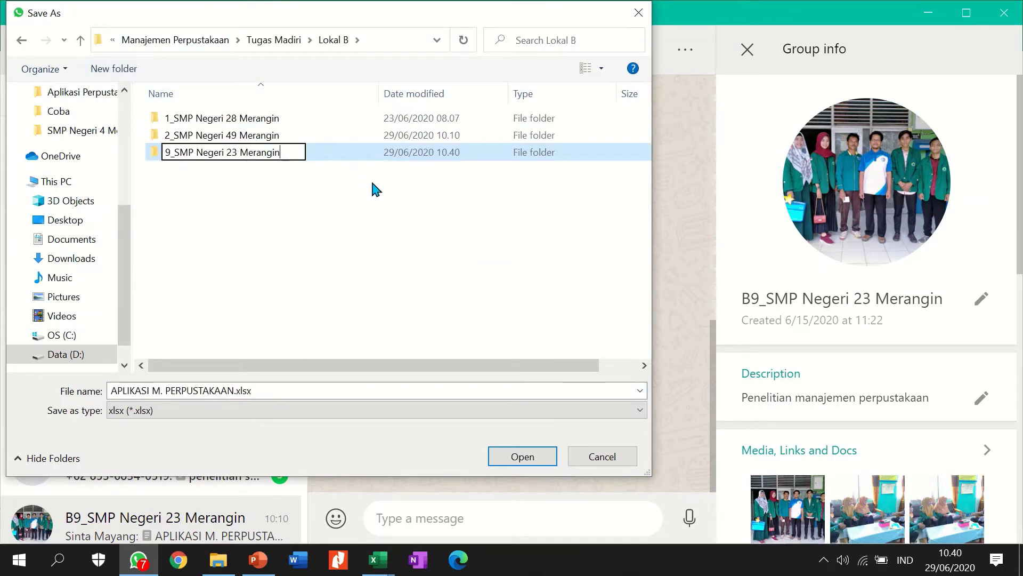
pyautogui.press('Return')
pyautogui.press('Return')
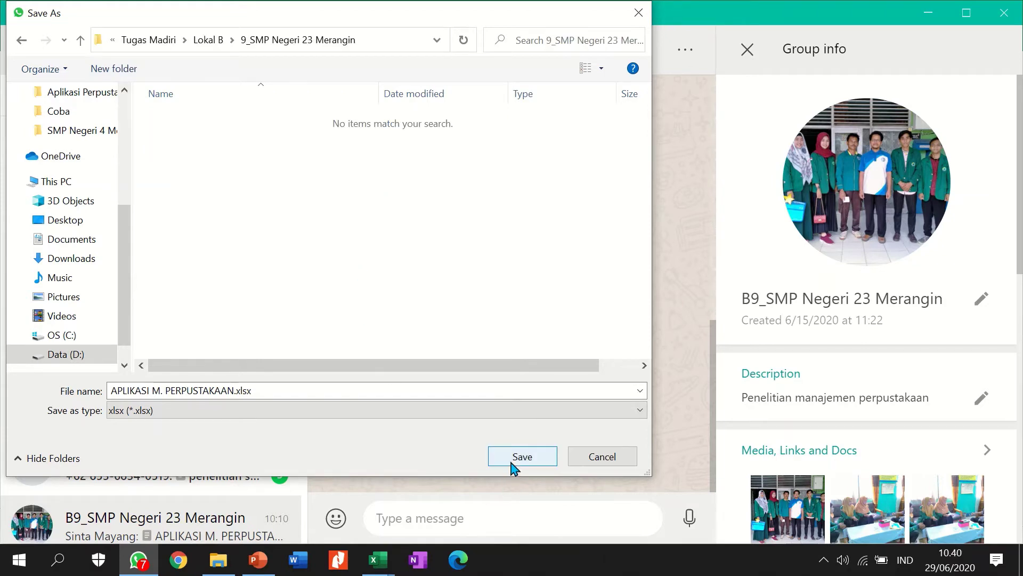
pyautogui.click(520, 457)
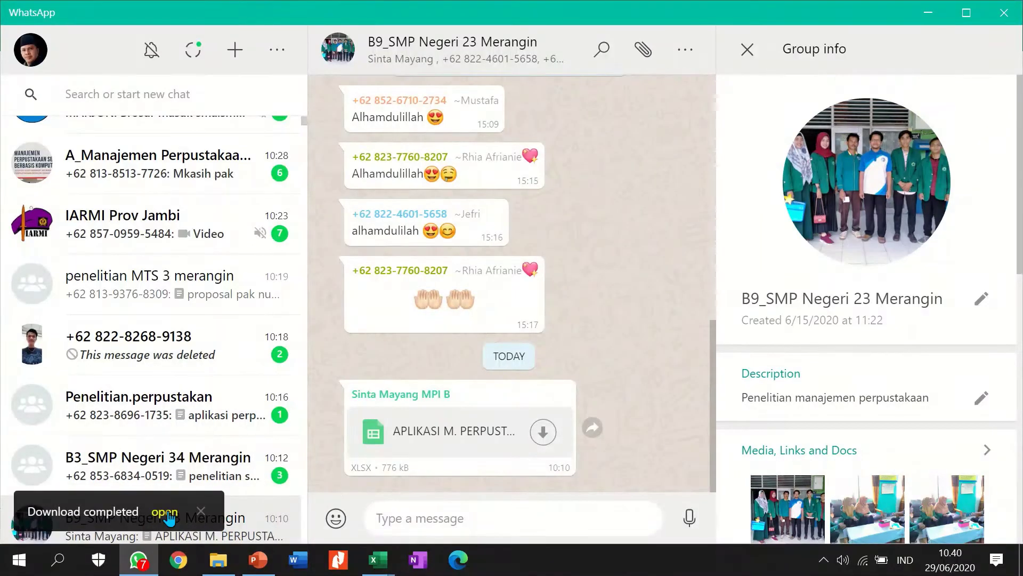
pyautogui.click(166, 518)
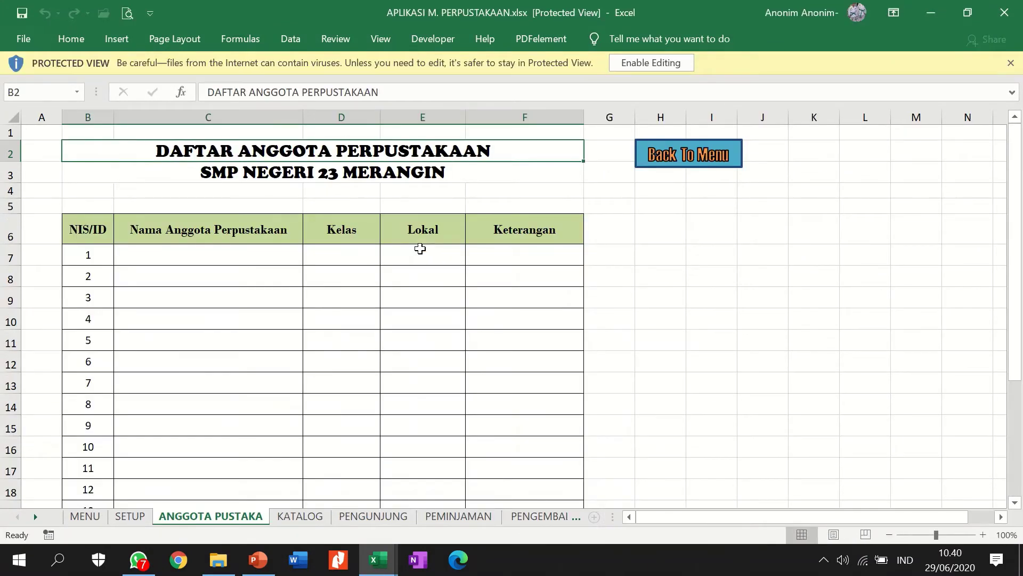
# Enable editing on the downloaded workbook and review its MENU and SETUP sheets.
pyautogui.click(650, 62)
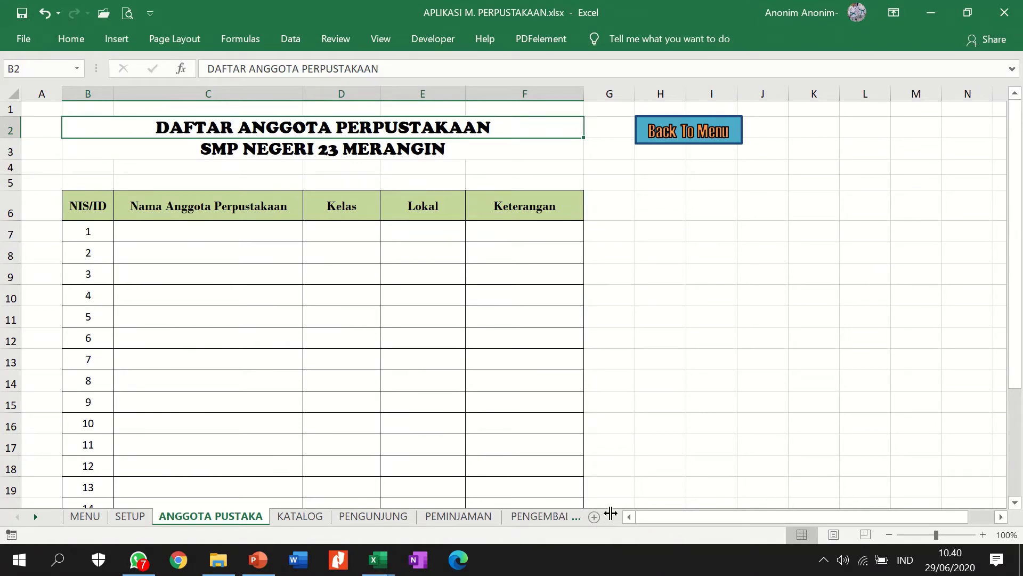
pyautogui.moveTo(613, 517); pyautogui.dragTo(705, 520)
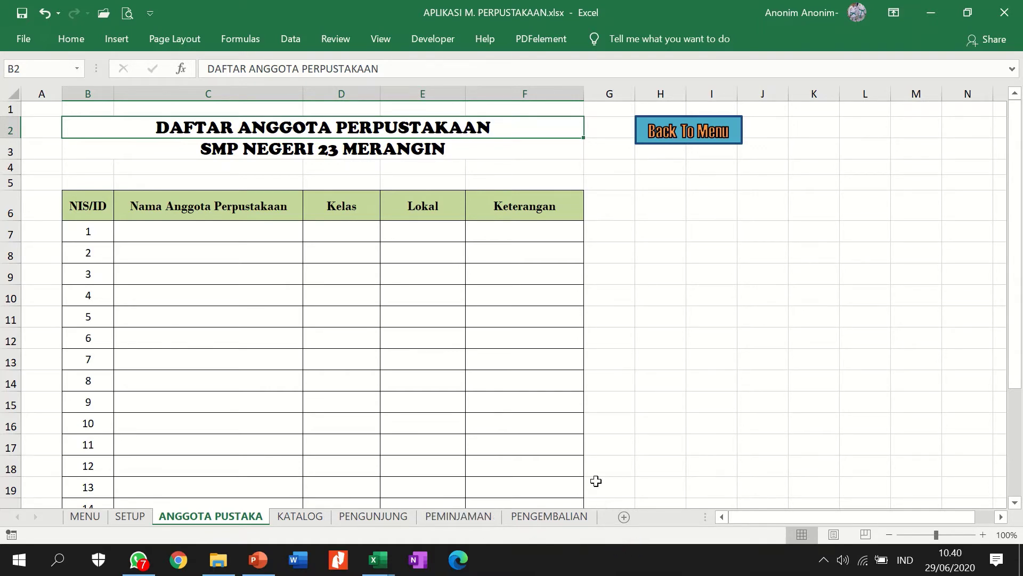
pyautogui.click(66, 521)
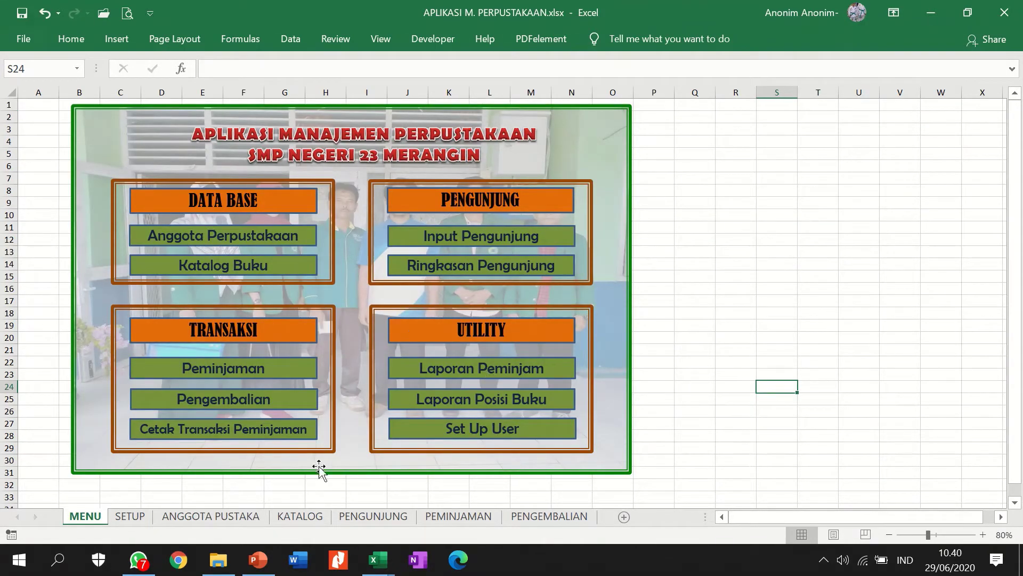
pyautogui.click(130, 520)
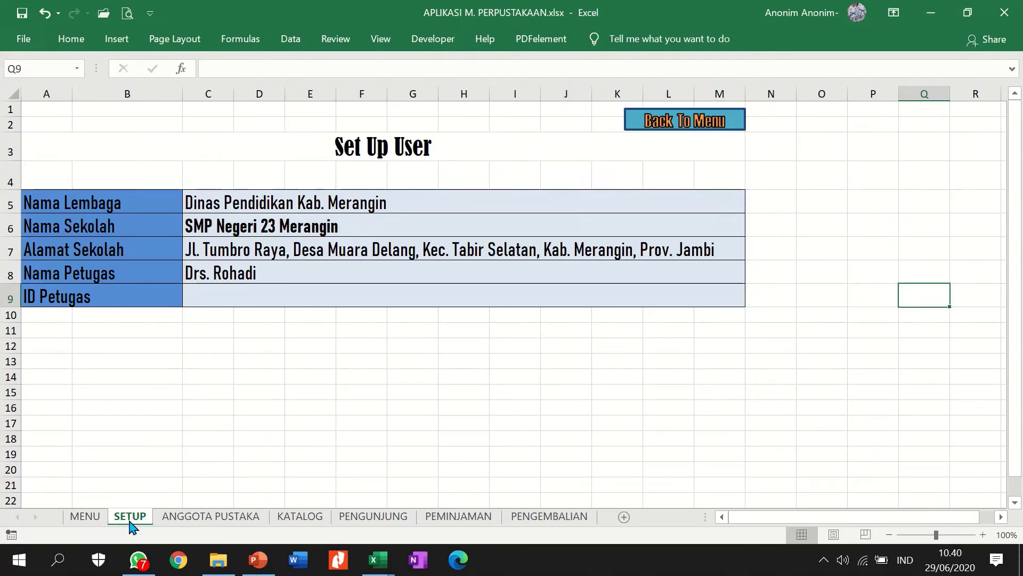
# Look over the empty ANGGOTA PUSTAKA member list, then bring up the WhatsApp group chat.
pyautogui.click(179, 522)
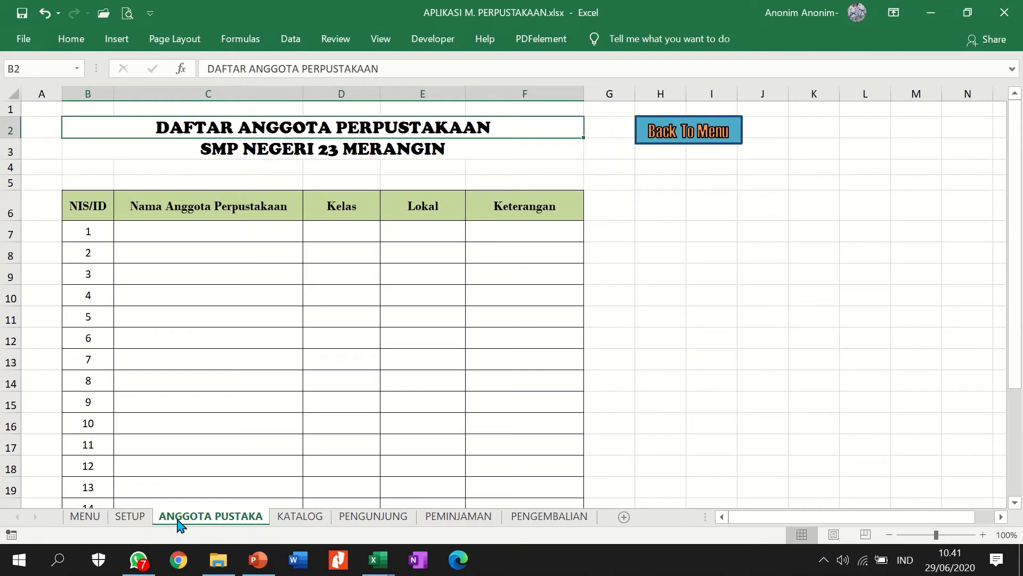
pyautogui.click(328, 234)
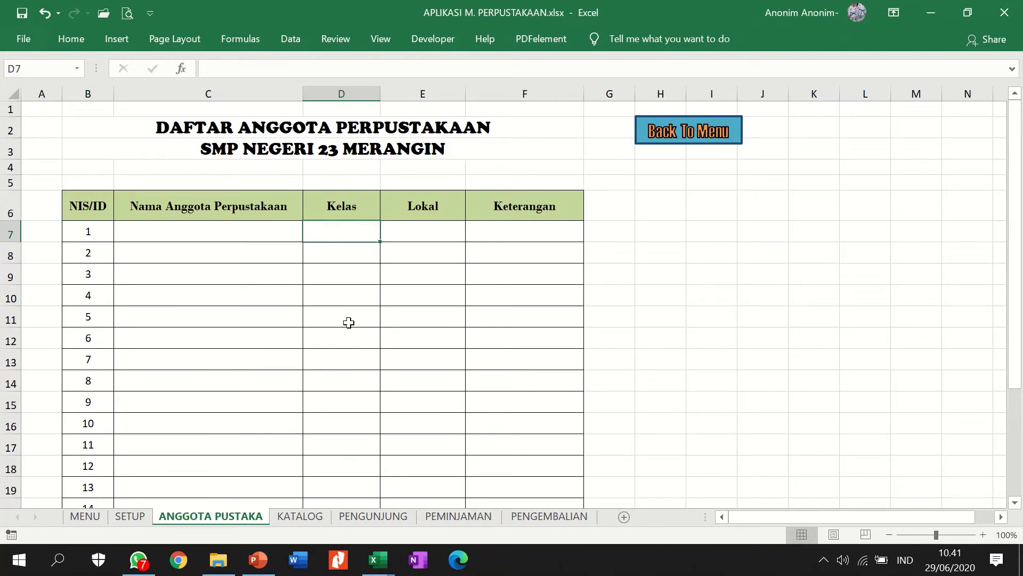
pyautogui.scroll(-10, 313, 395)
pyautogui.scroll(1, 313, 395)
pyautogui.scroll(1, 313, 394)
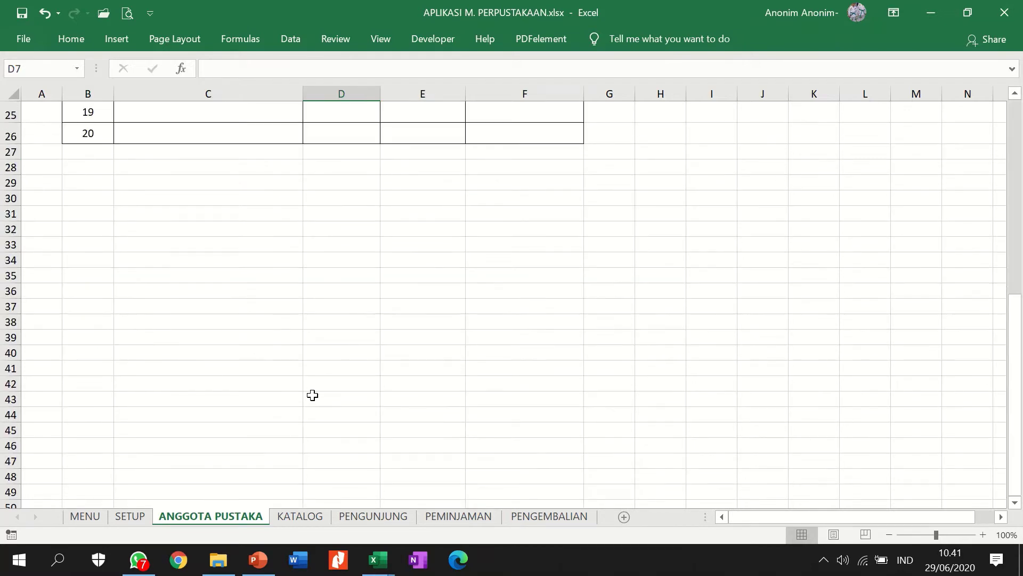
pyautogui.scroll(1, 313, 391)
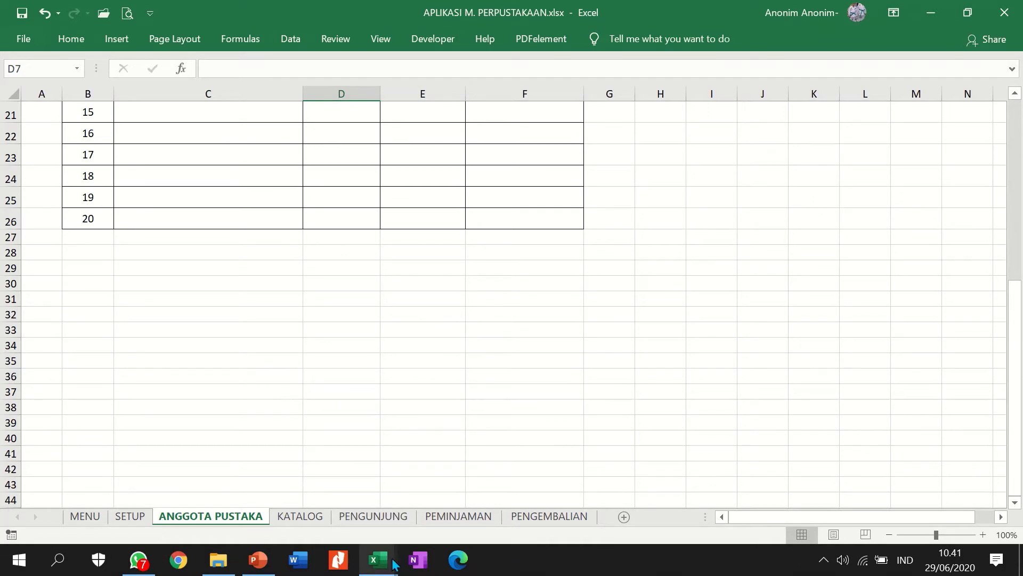
pyautogui.click(138, 566)
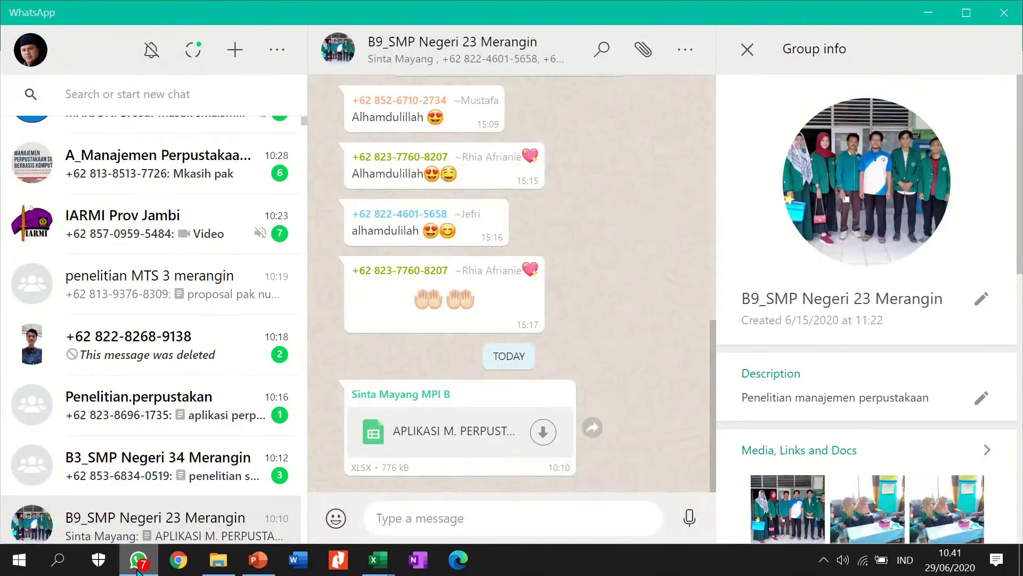
# Minimize WhatsApp to return to the workbook's ANGGOTA PUSTAKA sheet.
pyautogui.click(138, 568)
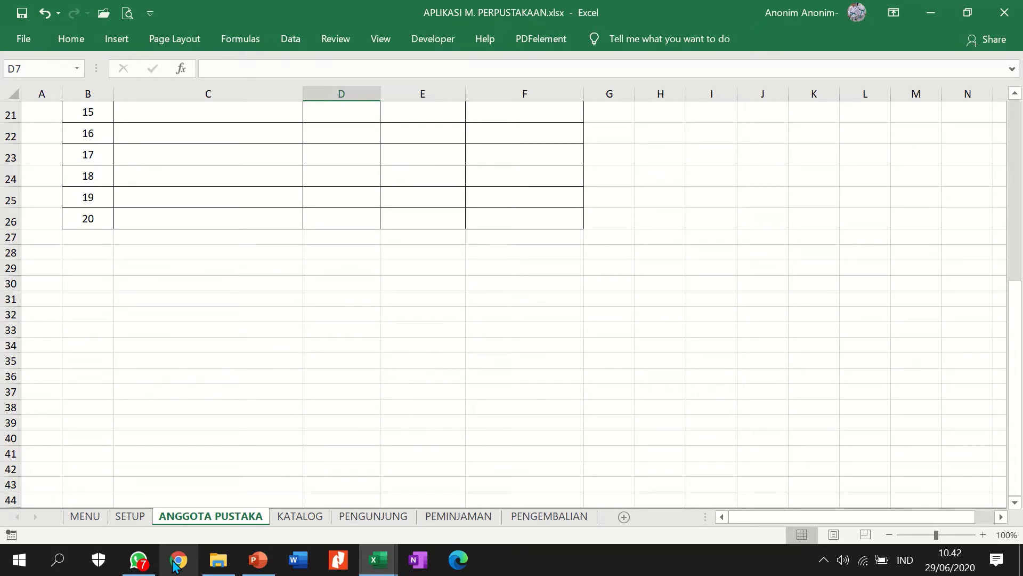
pyautogui.click(313, 525)
pyautogui.click(255, 525)
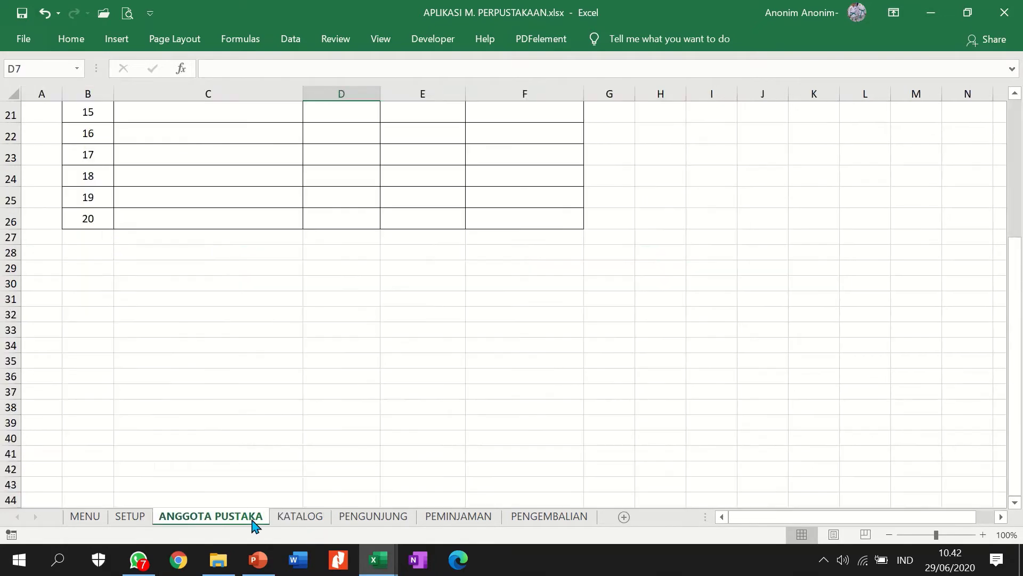
pyautogui.click(147, 246)
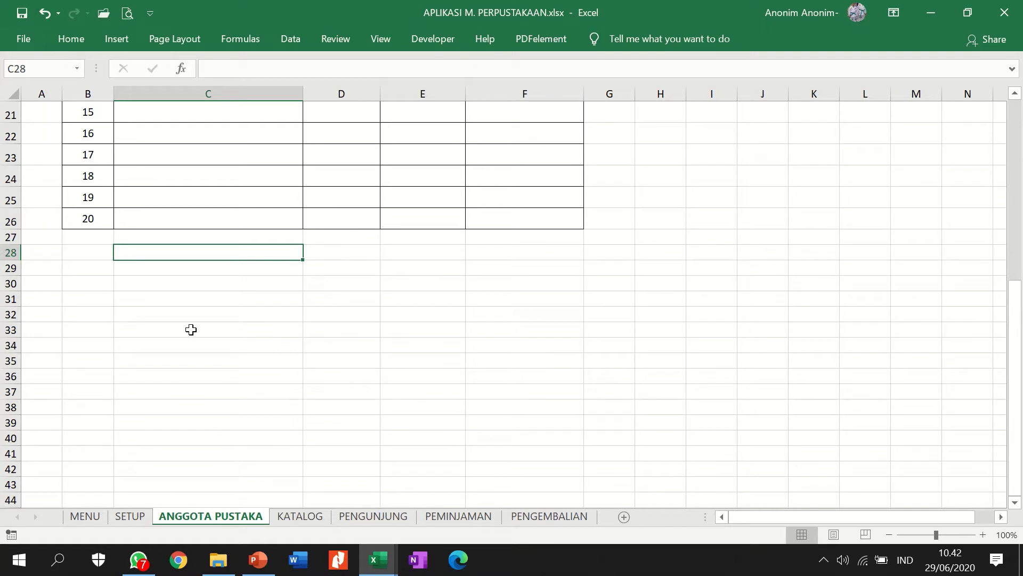
pyautogui.click(161, 238)
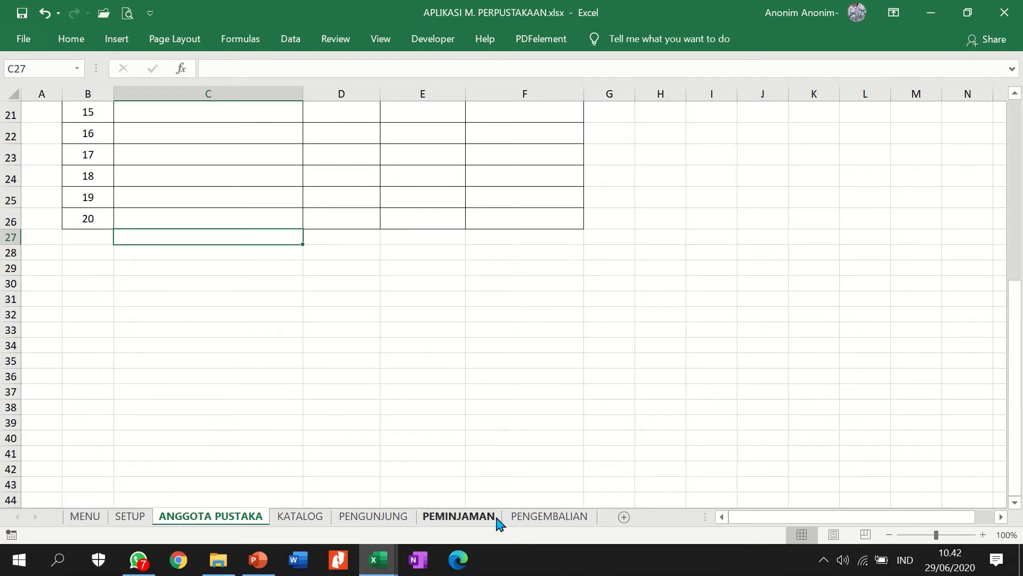
pyautogui.scroll(7, 502, 454)
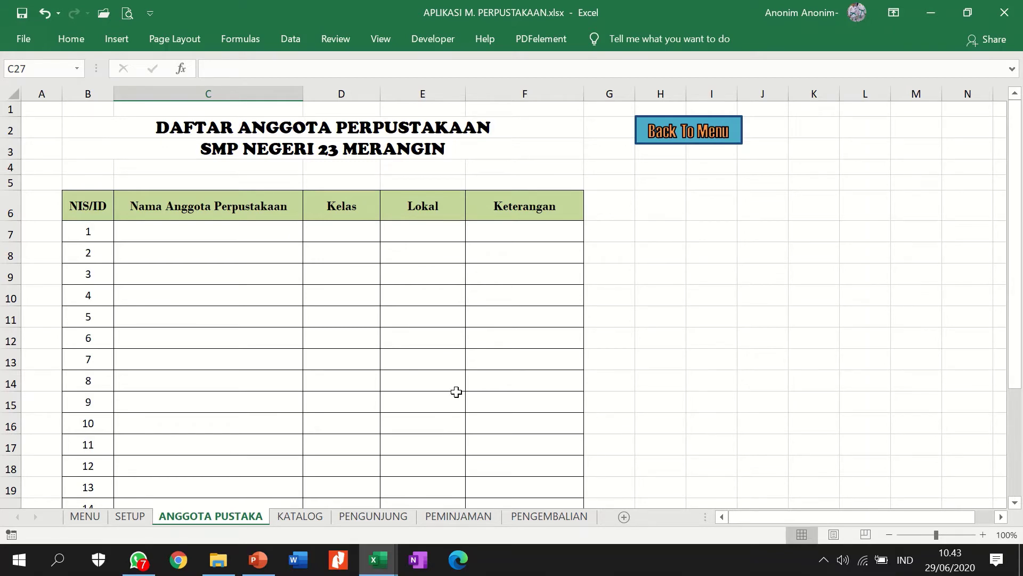
pyautogui.click(397, 402)
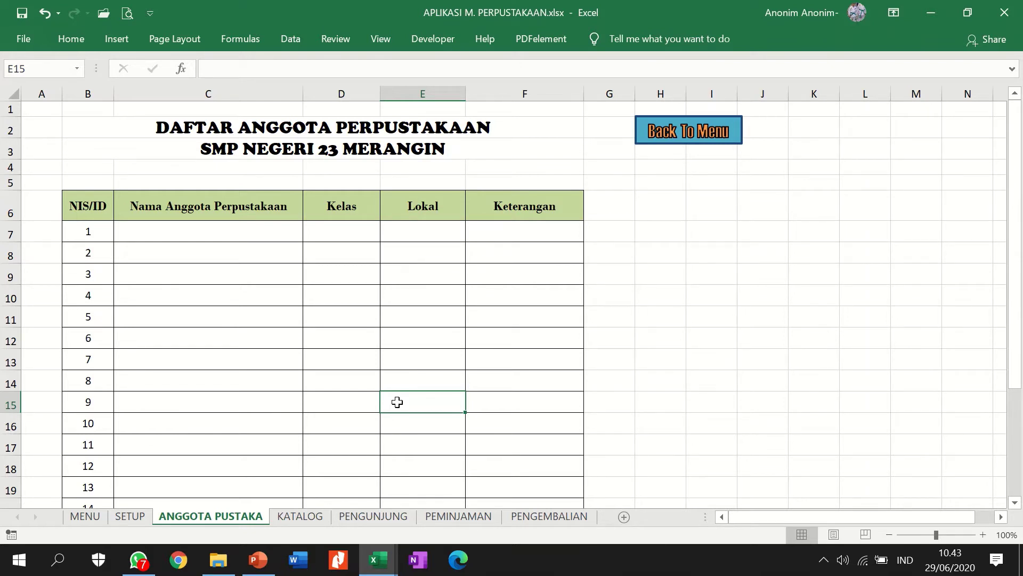
# Scroll through the KATALOG BUKU book catalogue sheet.
pyautogui.click(301, 517)
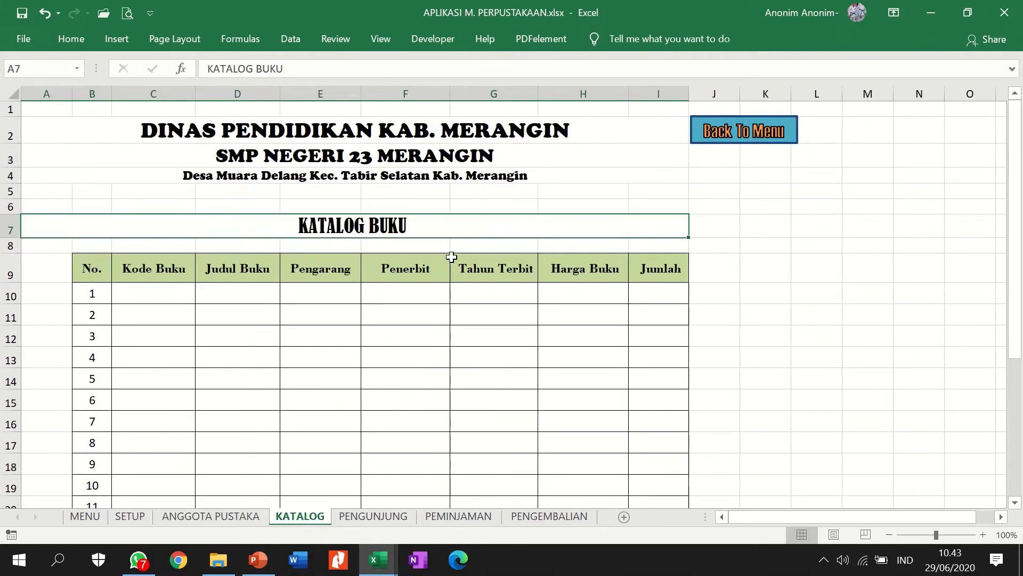
pyautogui.scroll(-13, 472, 340)
pyautogui.scroll(5, 473, 340)
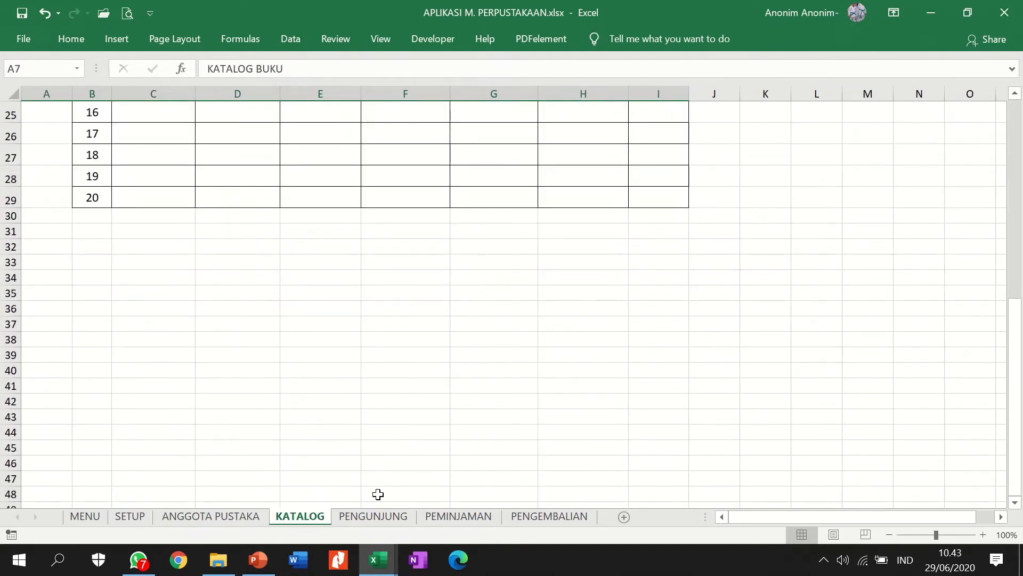
pyautogui.scroll(7, 390, 408)
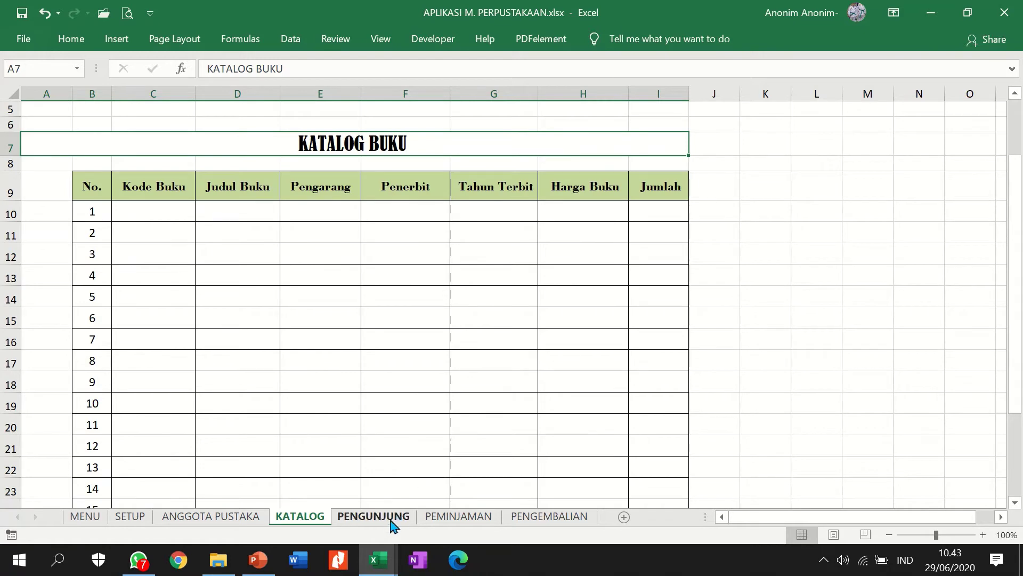
# Open the PENGUNJUNG sheet and check the empty row 9 cells C9 through G9.
pyautogui.click(393, 517)
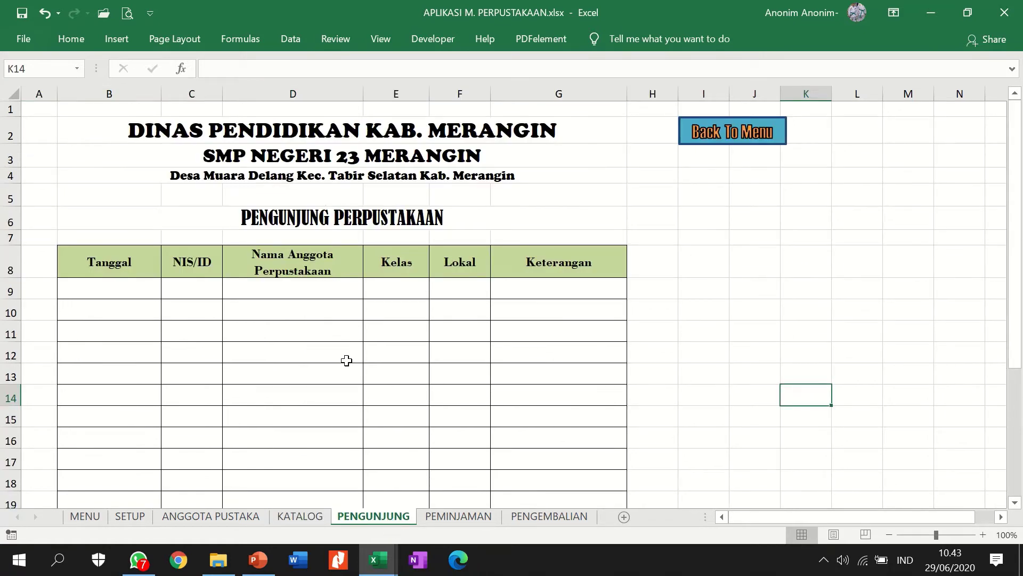
pyautogui.click(199, 289)
pyautogui.click(261, 294)
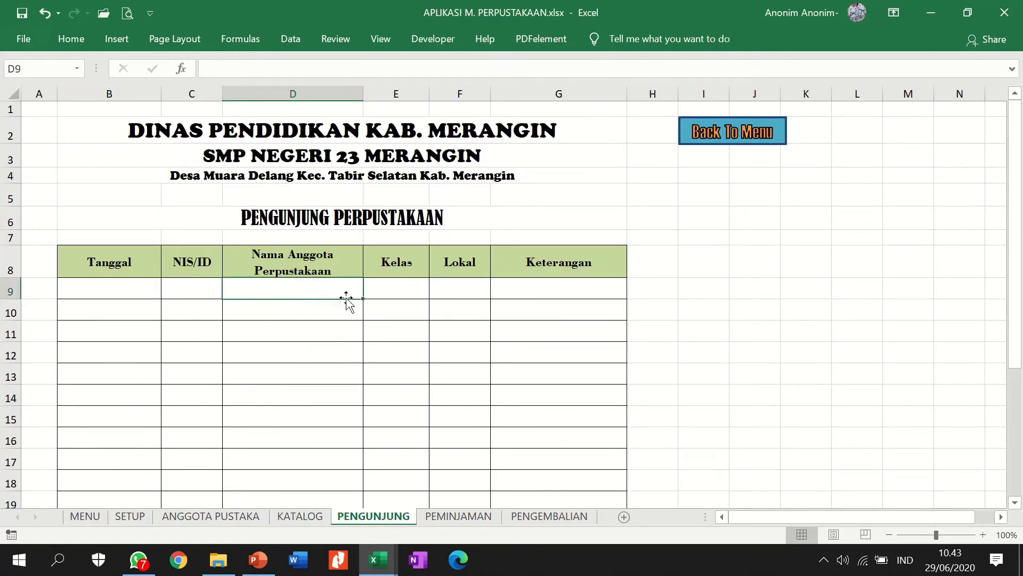
pyautogui.click(377, 291)
pyautogui.click(459, 295)
pyautogui.click(535, 291)
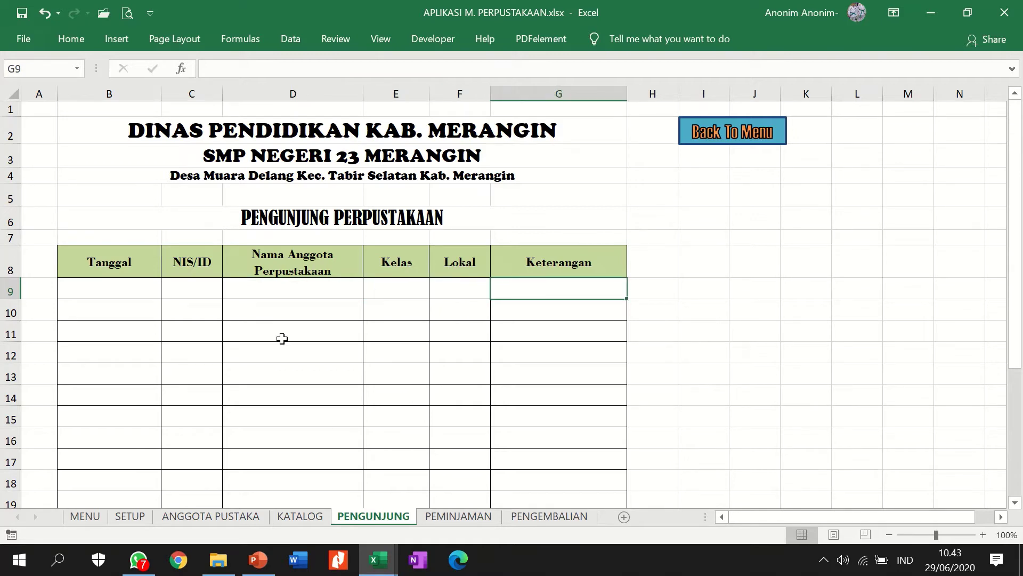
pyautogui.click(241, 288)
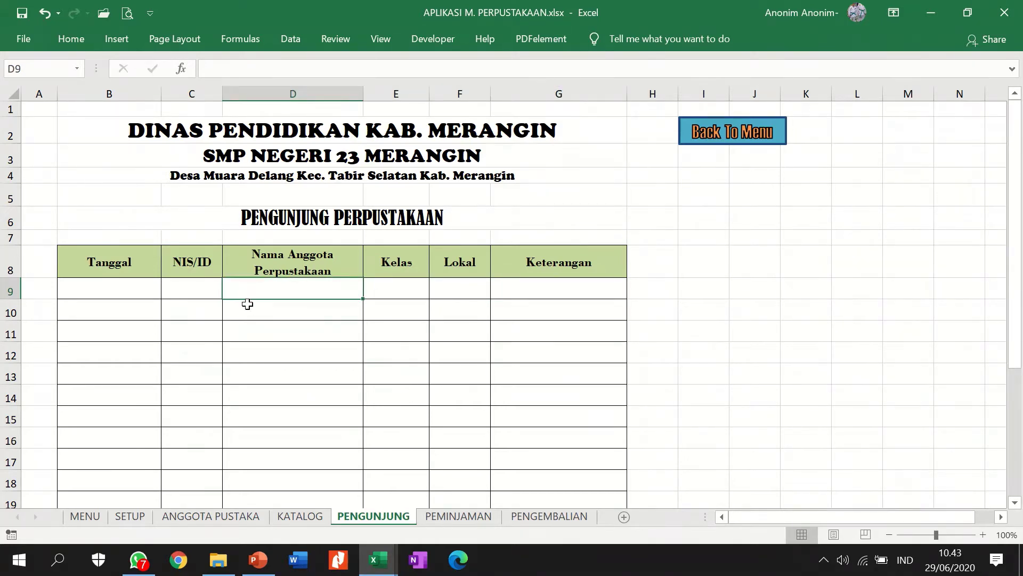
pyautogui.click(377, 560)
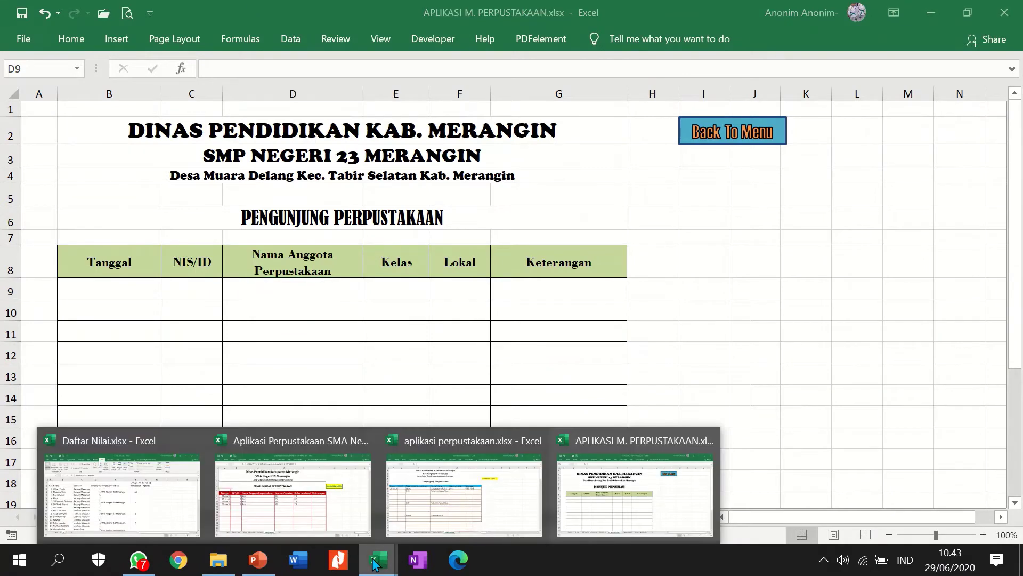
pyautogui.click(429, 504)
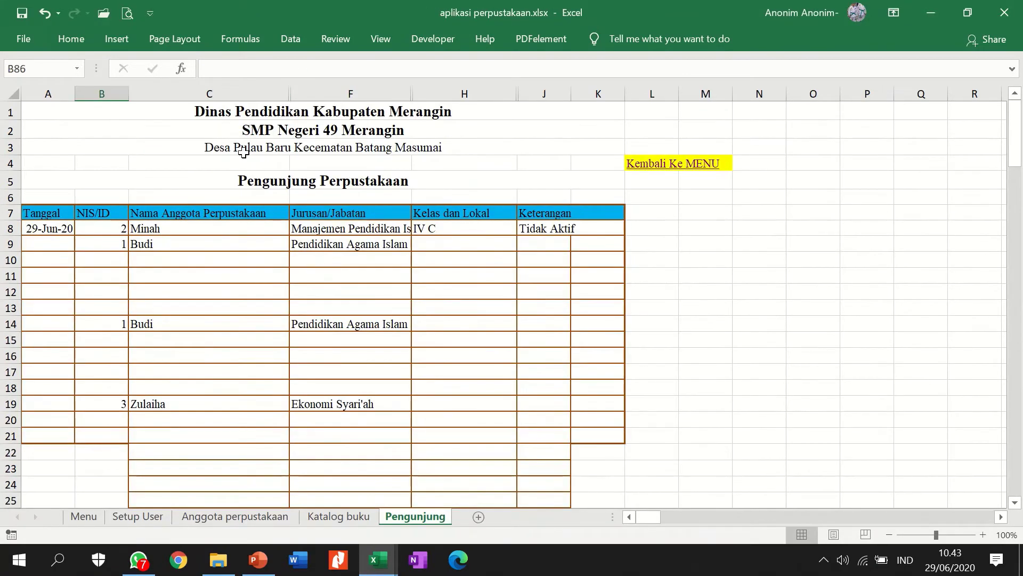
pyautogui.click(213, 229)
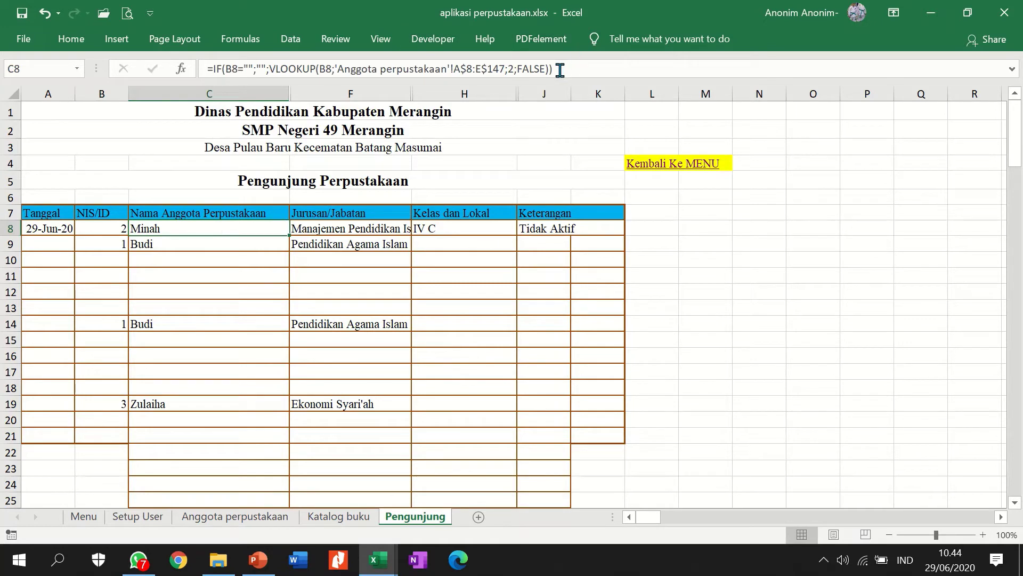
pyautogui.moveTo(560, 70); pyautogui.dragTo(207, 68)
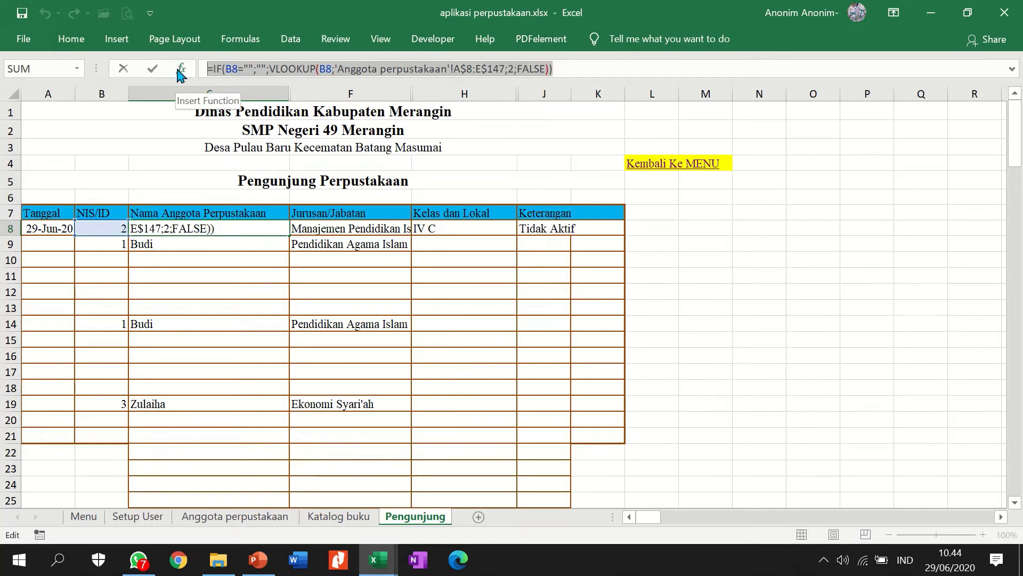
pyautogui.click(375, 561)
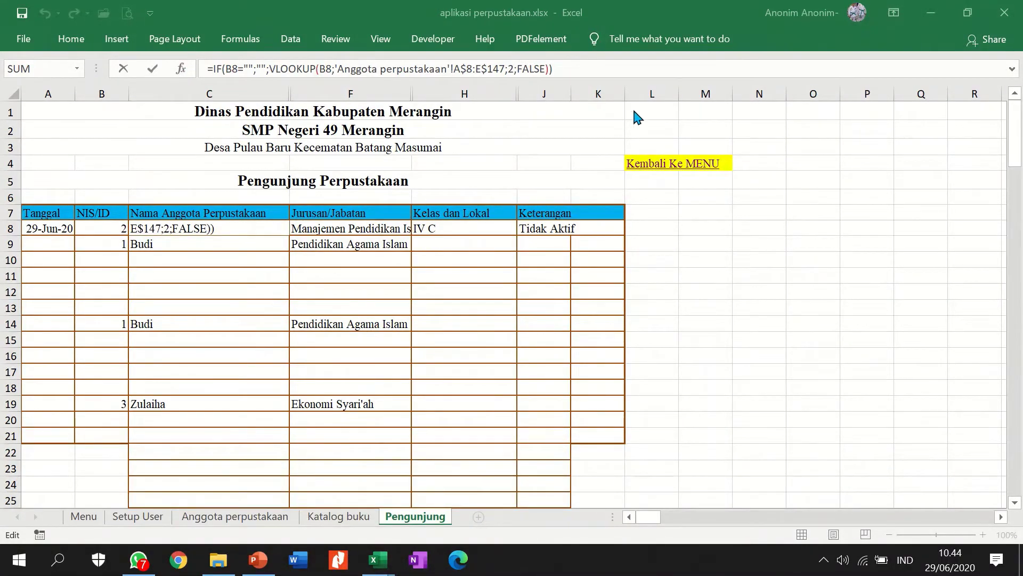
pyautogui.tripleClick(596, 69)
pyautogui.hotkey('ctrl', 'c')
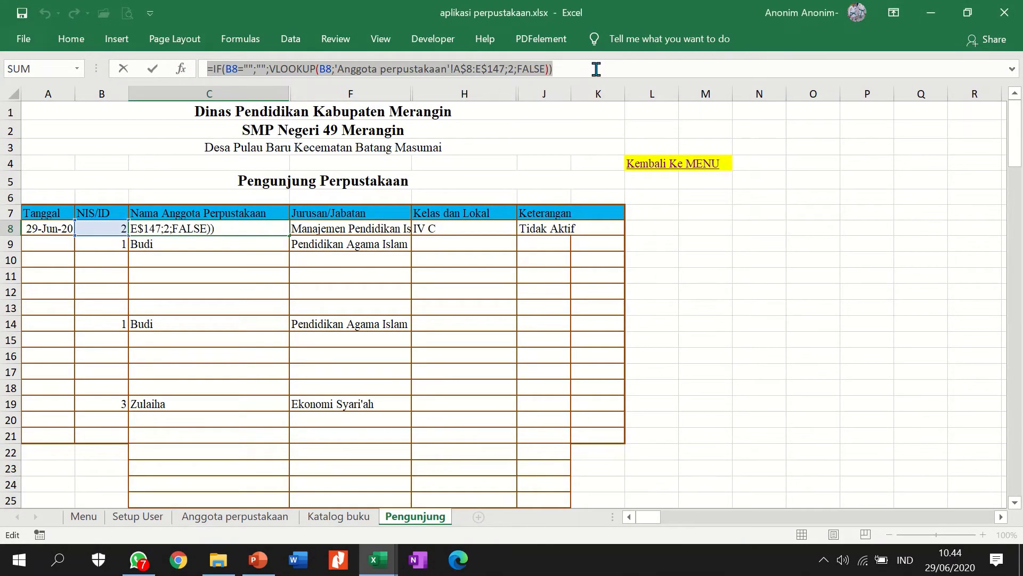
pyautogui.press('Escape')
pyautogui.click(375, 565)
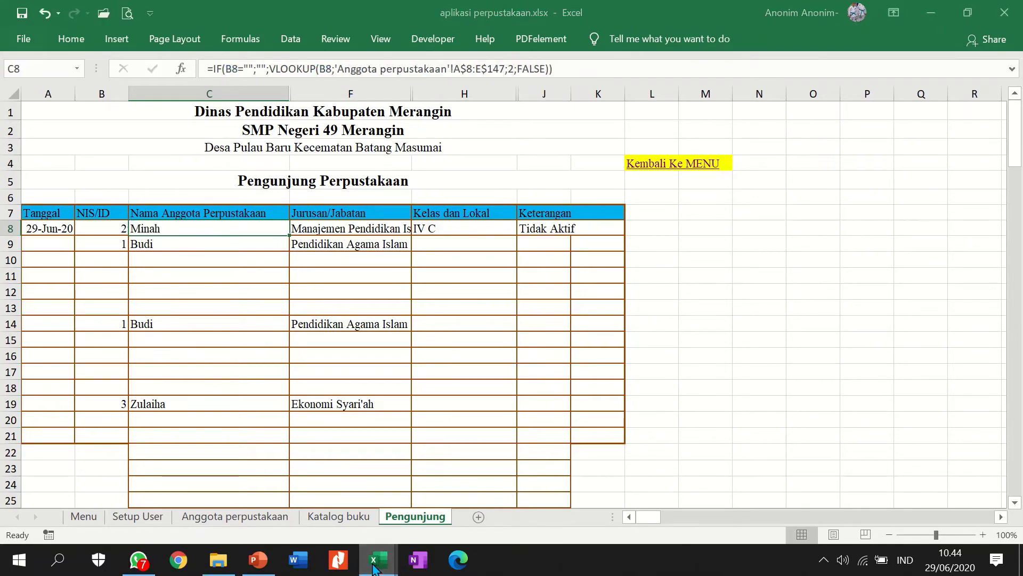
pyautogui.click(637, 487)
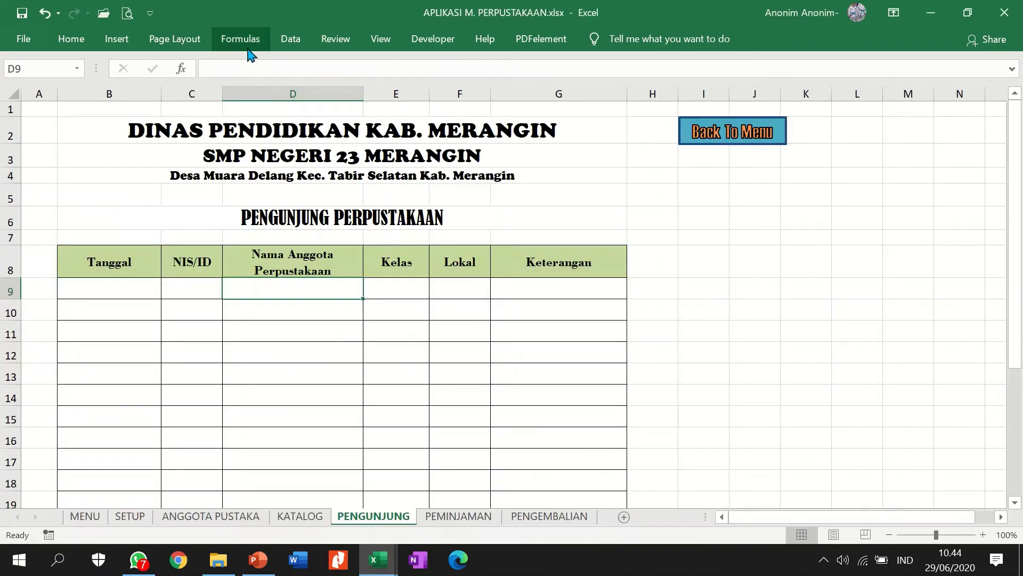
# Paste the IF/VLOOKUP member formula into D9 and cancel the Update Values prompt.
pyautogui.click(245, 71)
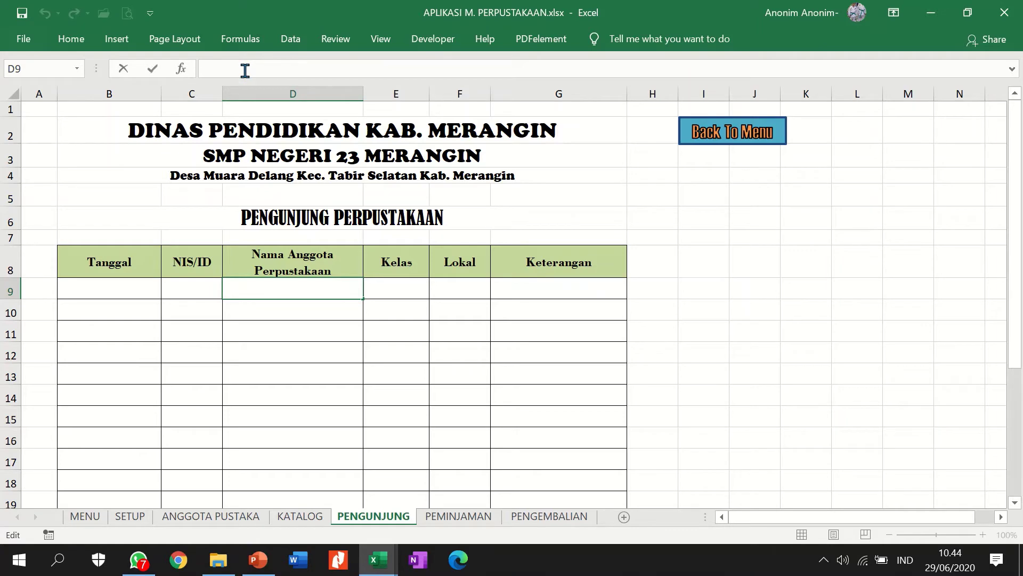
pyautogui.hotkey('ctrl', 'v')
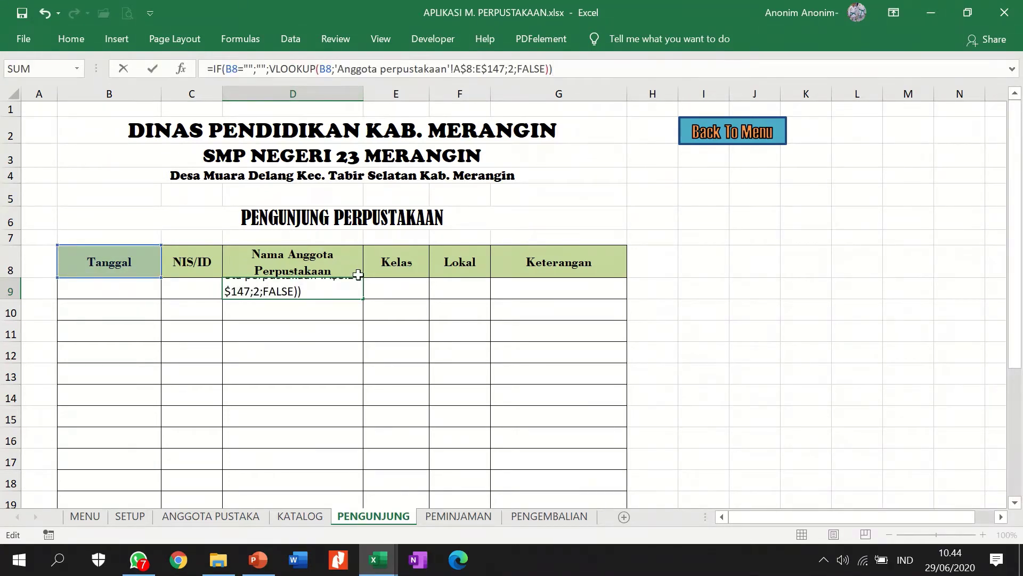
pyautogui.press('Return')
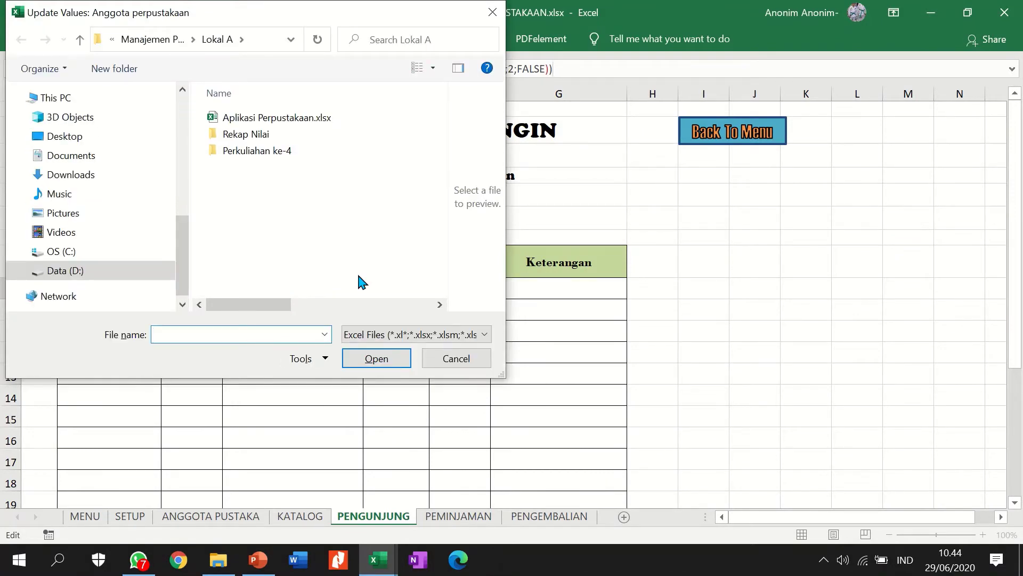
pyautogui.click(452, 361)
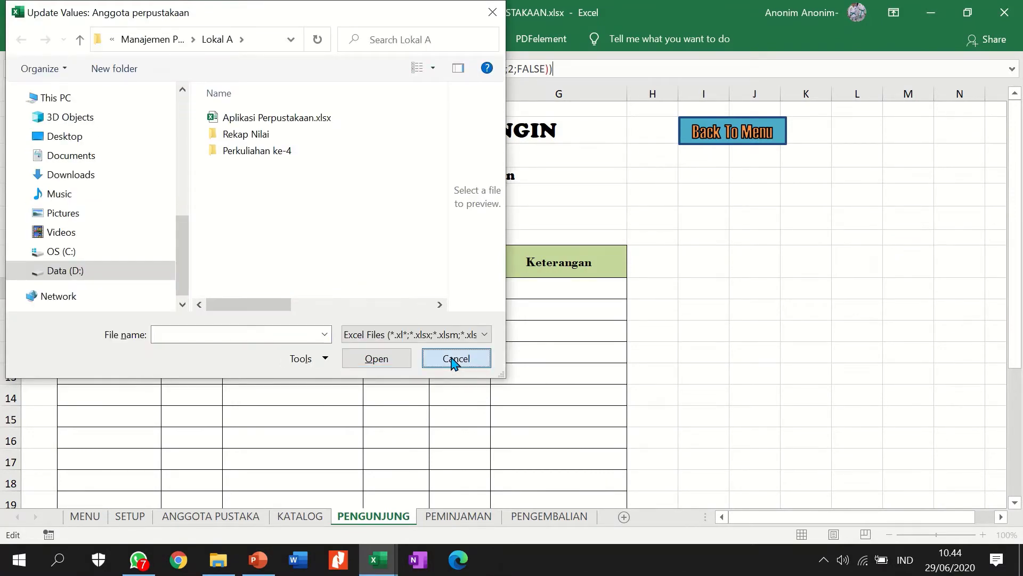
# Correct D9's lookup sheet name to 'ANGGOTA PUSTAKA', then open that sheet.
pyautogui.click(322, 287)
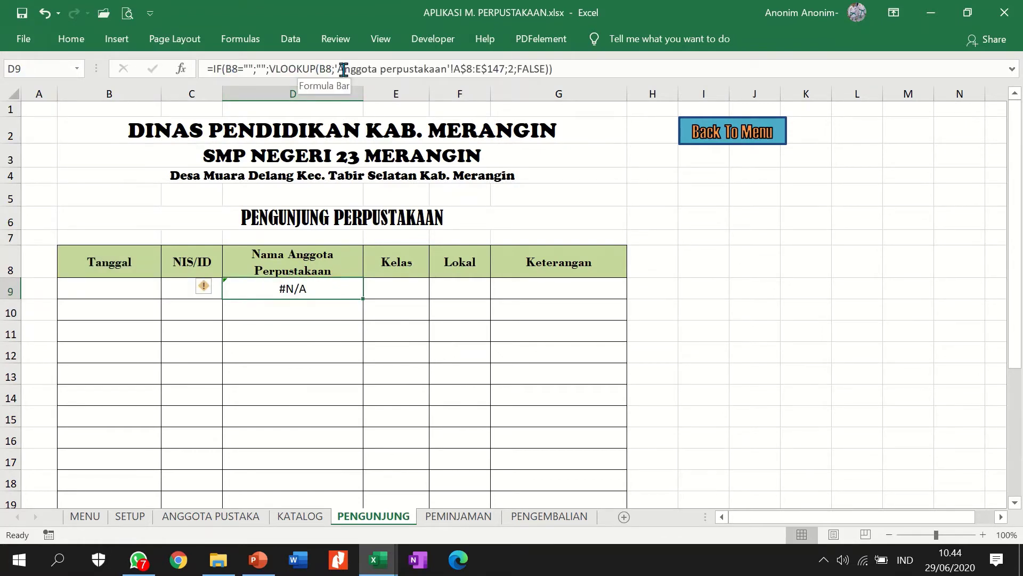
pyautogui.moveTo(339, 69); pyautogui.dragTo(447, 70)
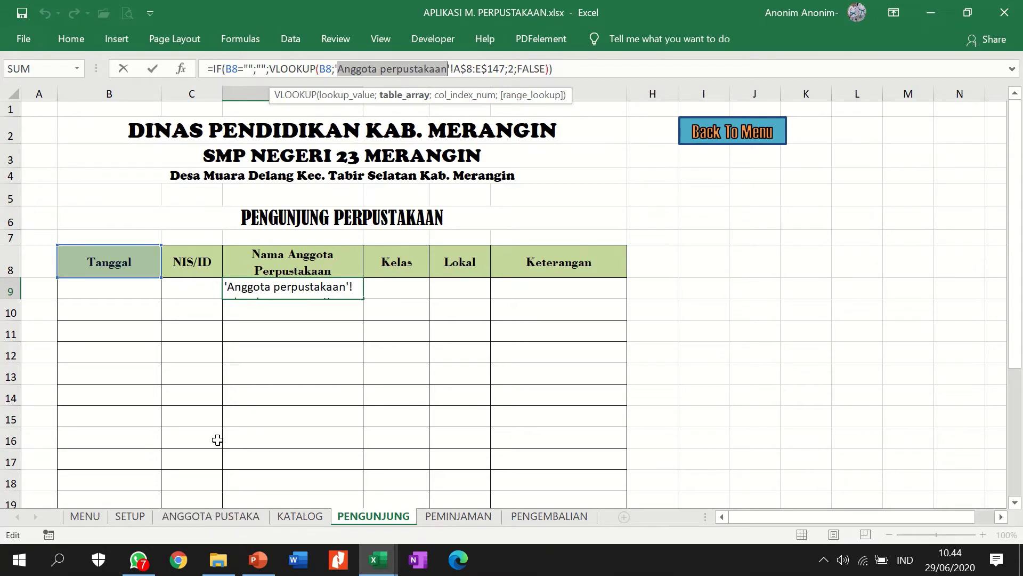
pyautogui.write('ANGGOTA ')
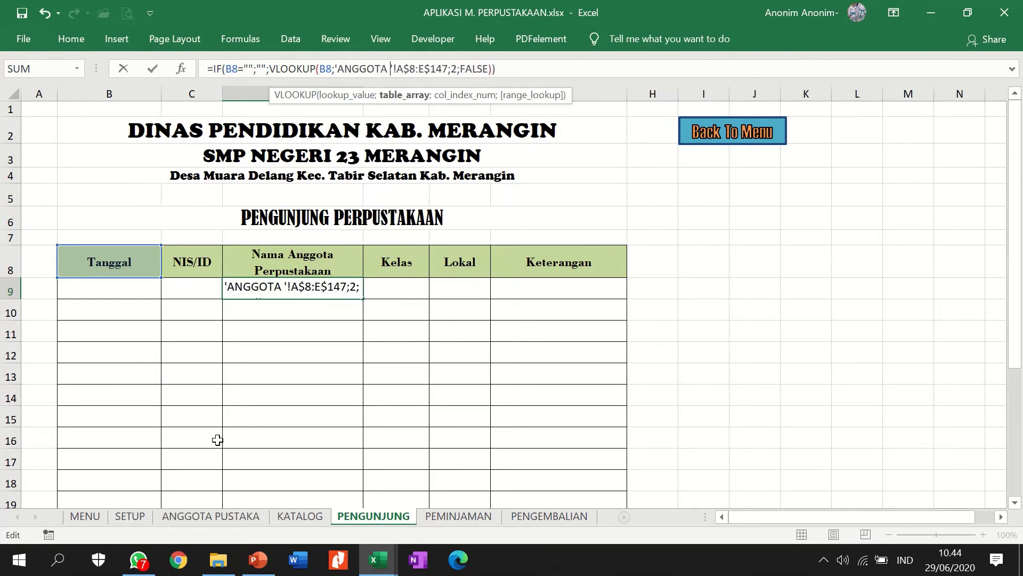
pyautogui.write('PUSTAKA')
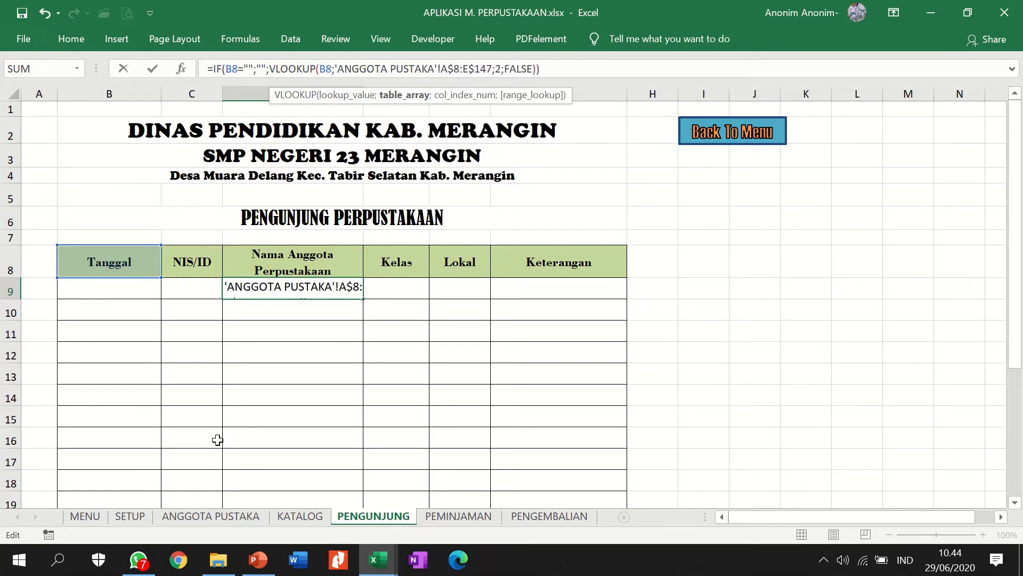
pyautogui.press('Return')
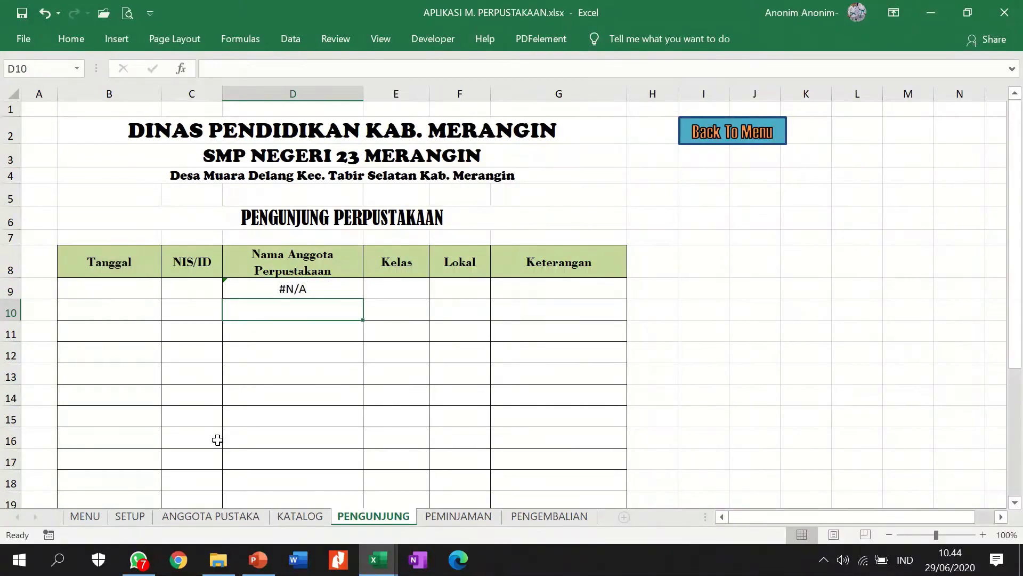
pyautogui.press('Up')
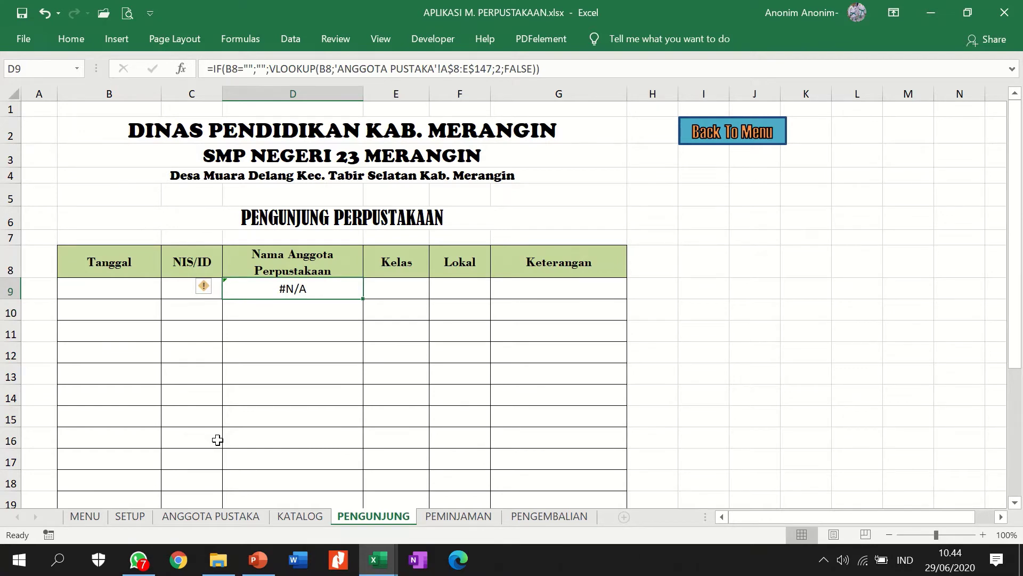
pyautogui.click(193, 516)
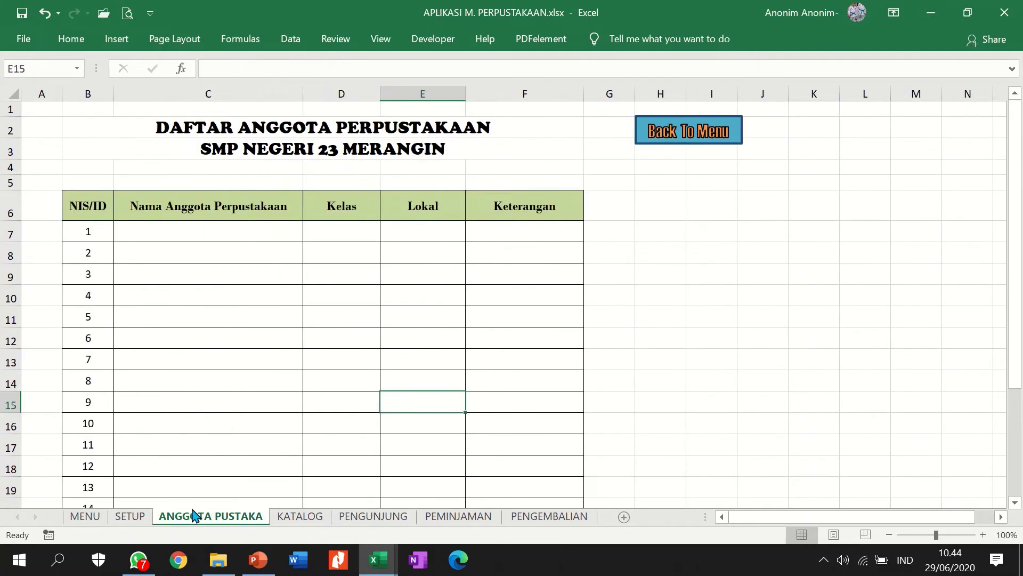
# Enter the first two member names in C7 and C8, fixing C8's spacing.
pyautogui.click(170, 229)
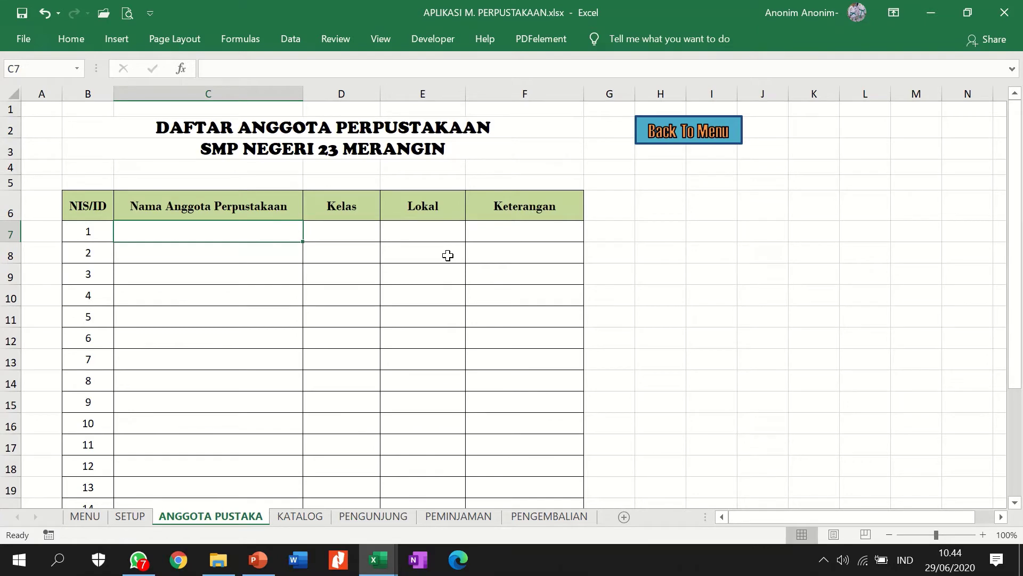
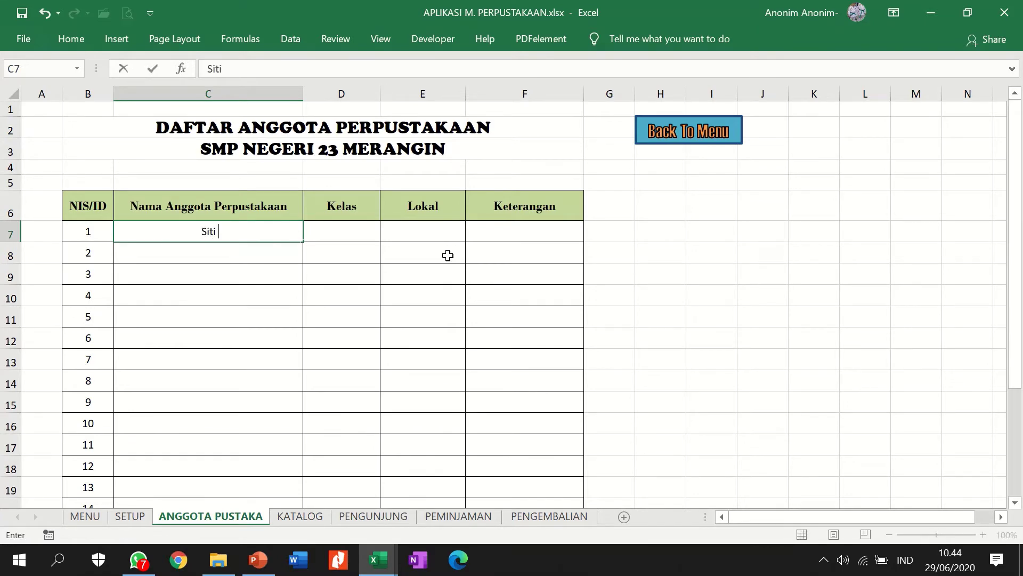
pyautogui.press('Tab')
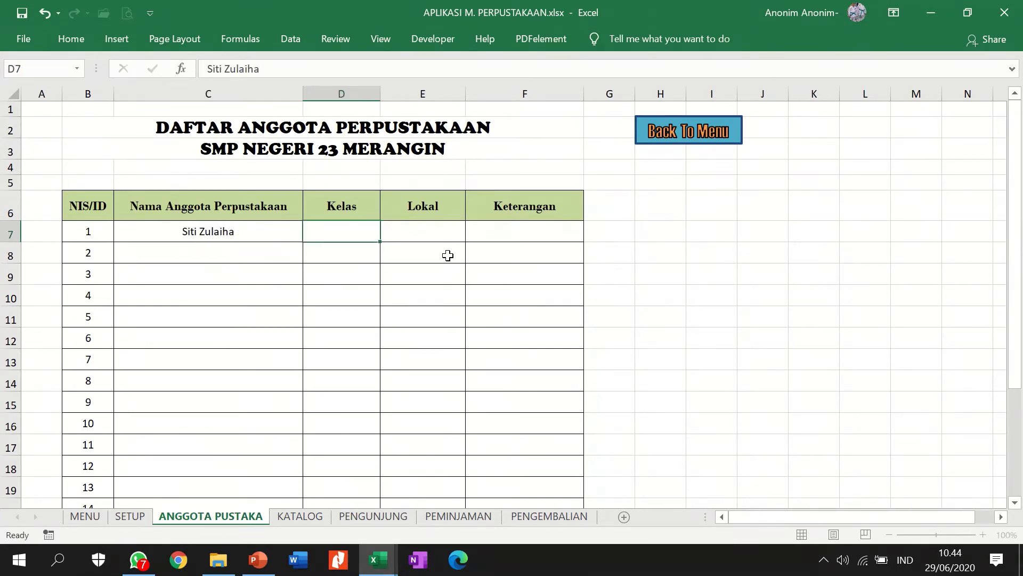
pyautogui.press('Left')
pyautogui.press('Down')
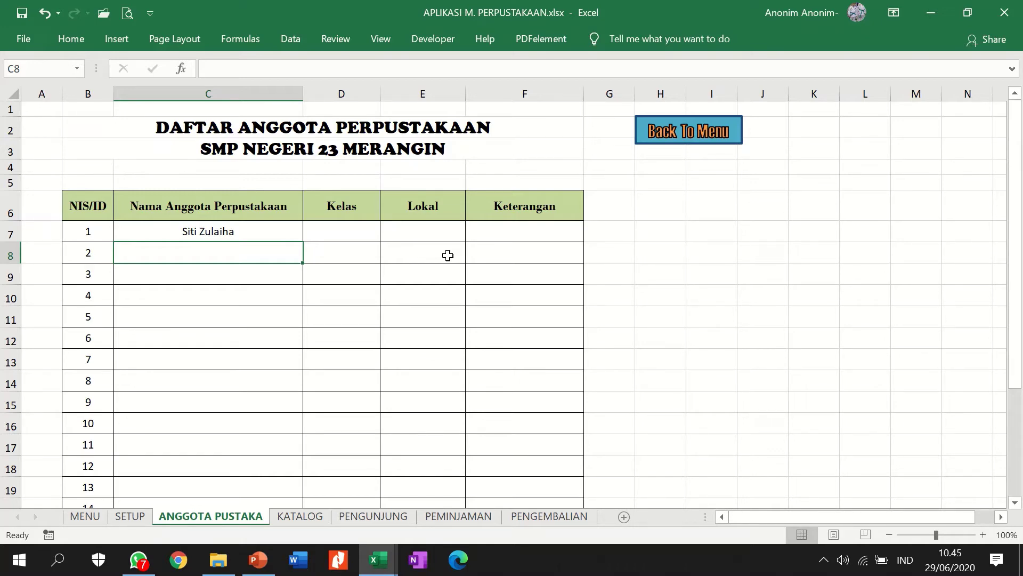
pyautogui.write('SiUpek')
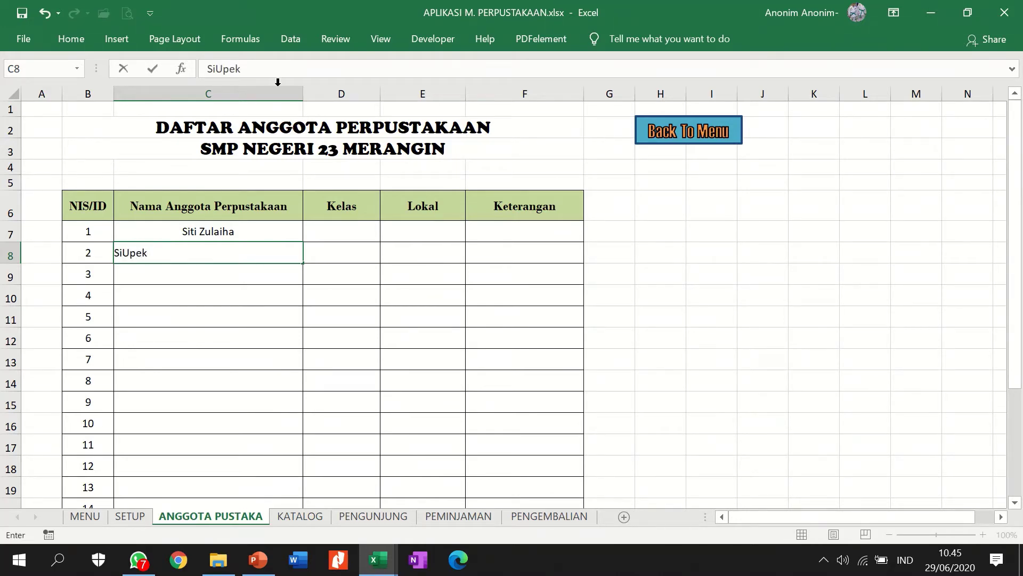
pyautogui.click(216, 69)
pyautogui.press('Return')
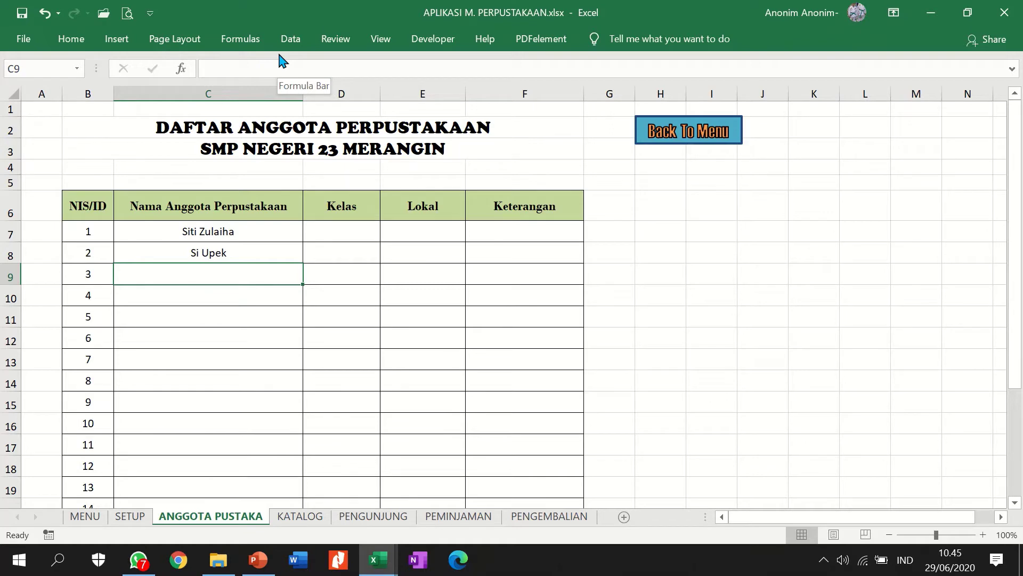
# Enter the third and fourth member names in C9 and C10.
pyautogui.write('Bedul')
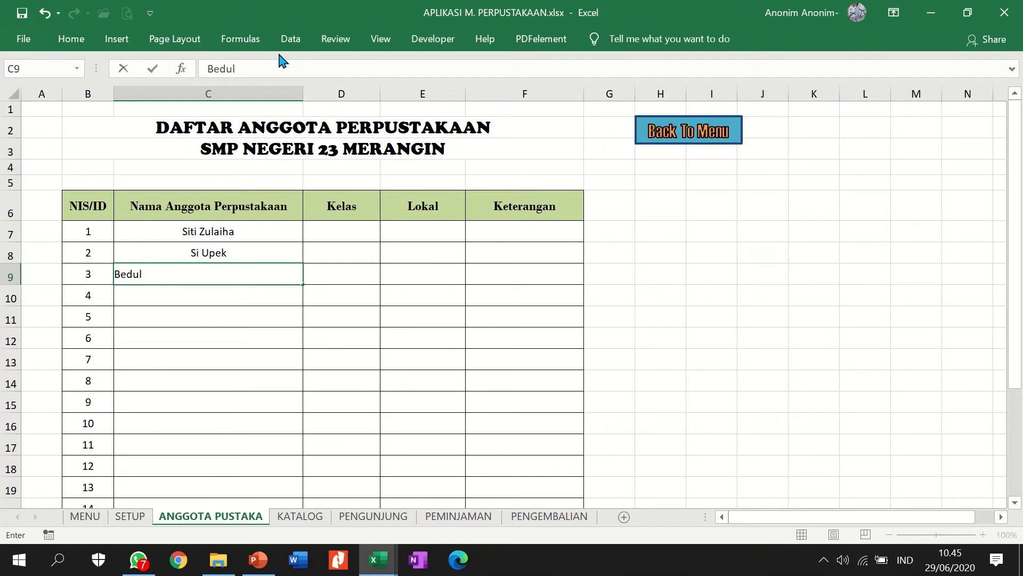
pyautogui.press('Return')
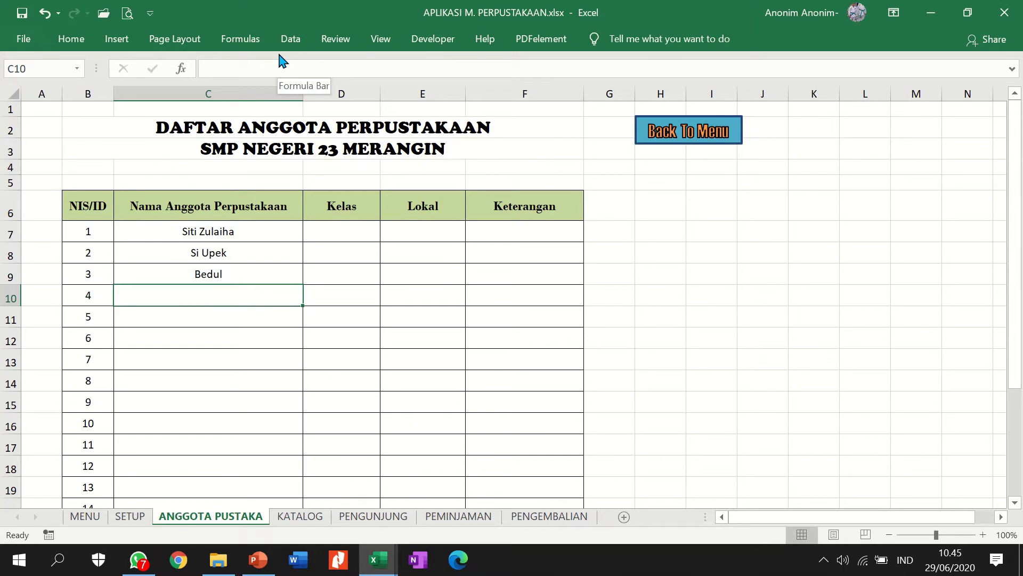
pyautogui.write('Udin')
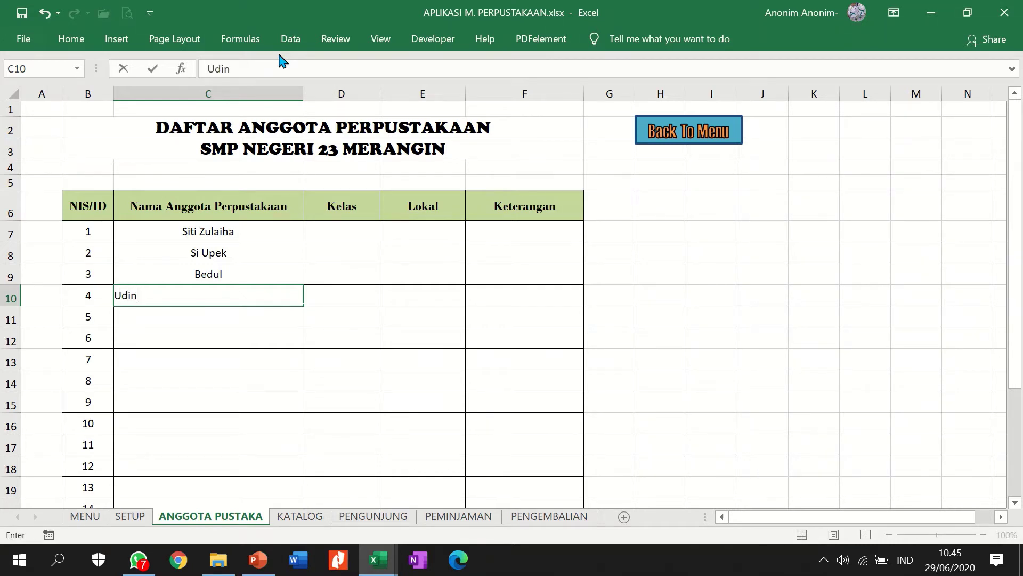
pyautogui.press('Return')
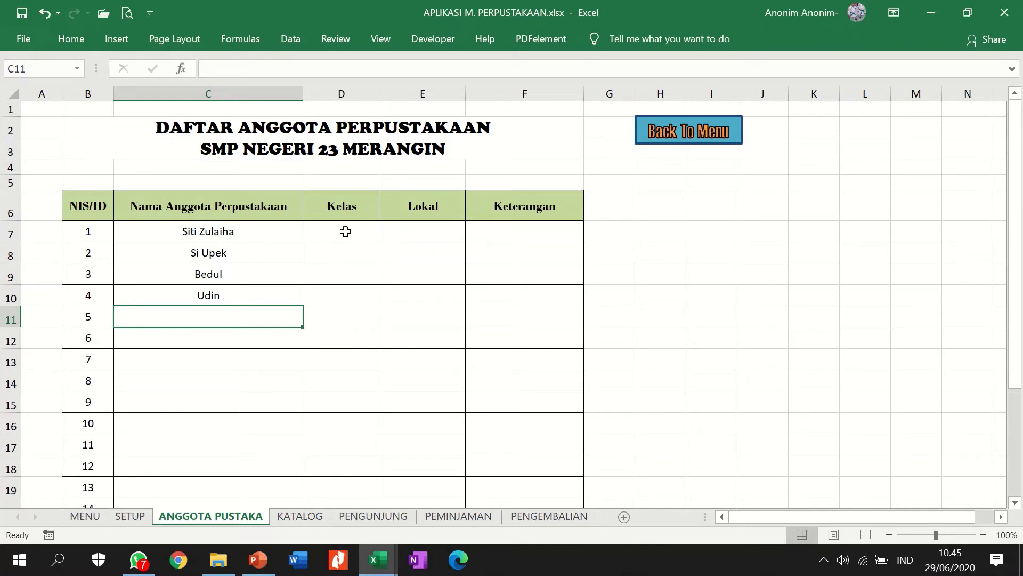
# Enter Kelas VII, VIII, IX and VII for the four members in D7:D10.
pyautogui.click(342, 232)
pyautogui.write('I')
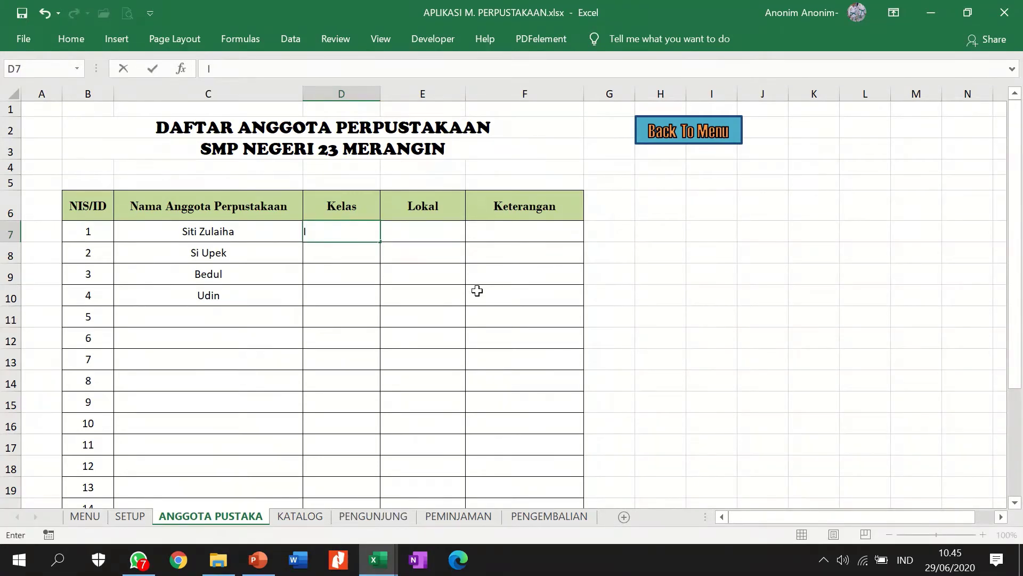
pyautogui.press('BackSpace')
pyautogui.write('VII')
pyautogui.press('Return')
pyautogui.write('VIII')
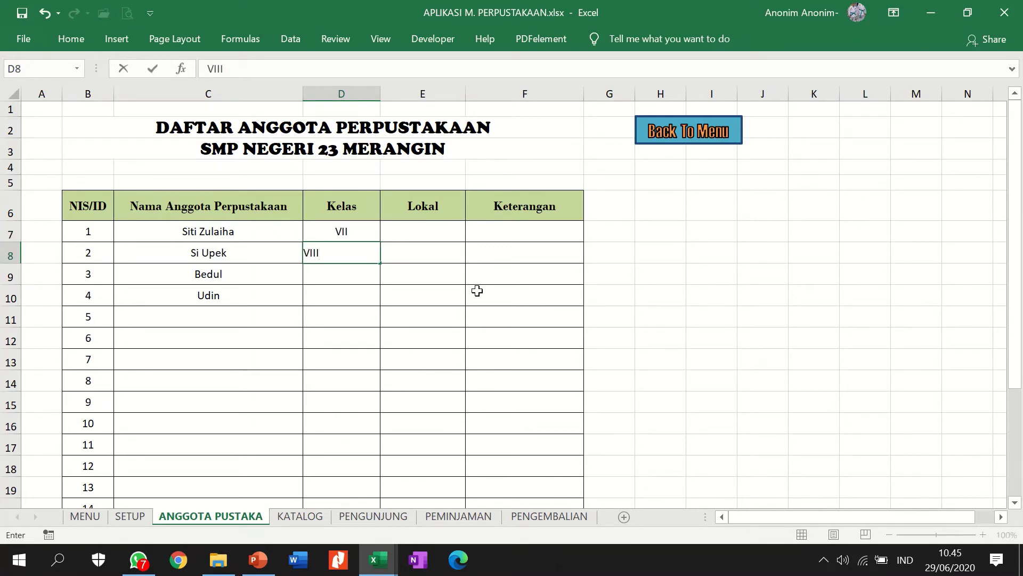
pyautogui.press('Return')
pyautogui.write('VI')
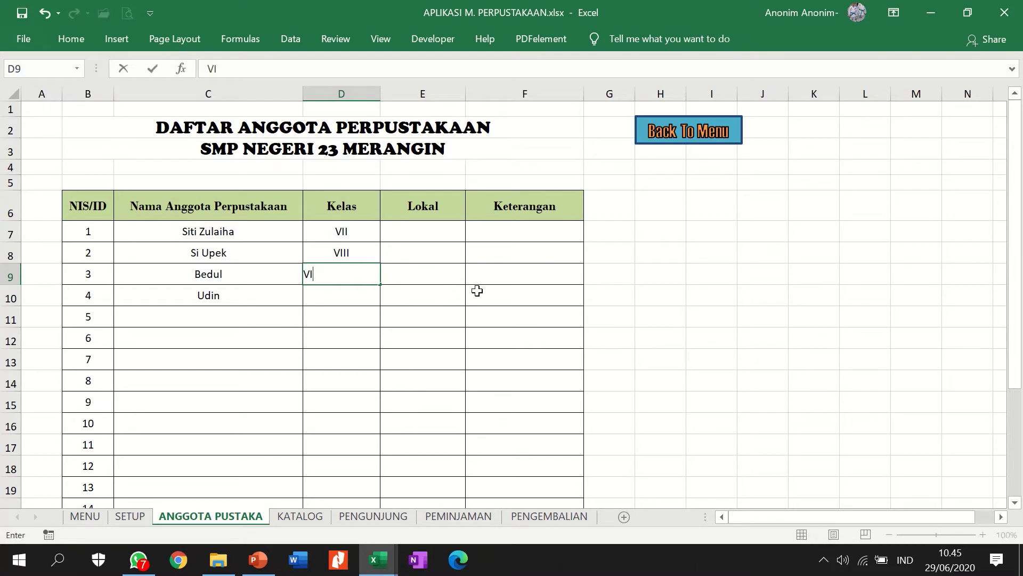
pyautogui.press('BackSpace')
pyautogui.press('BackSpace')
pyautogui.write('IX')
pyautogui.press('Return')
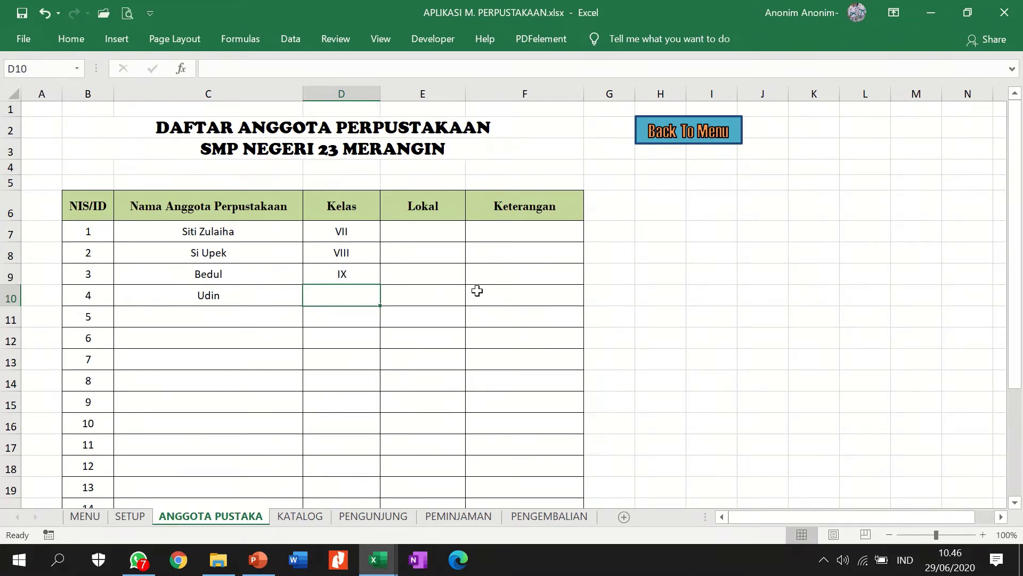
pyautogui.press('Right')
pyautogui.press('Up')
pyautogui.press('Down')
pyautogui.press('Left')
pyautogui.write('VII')
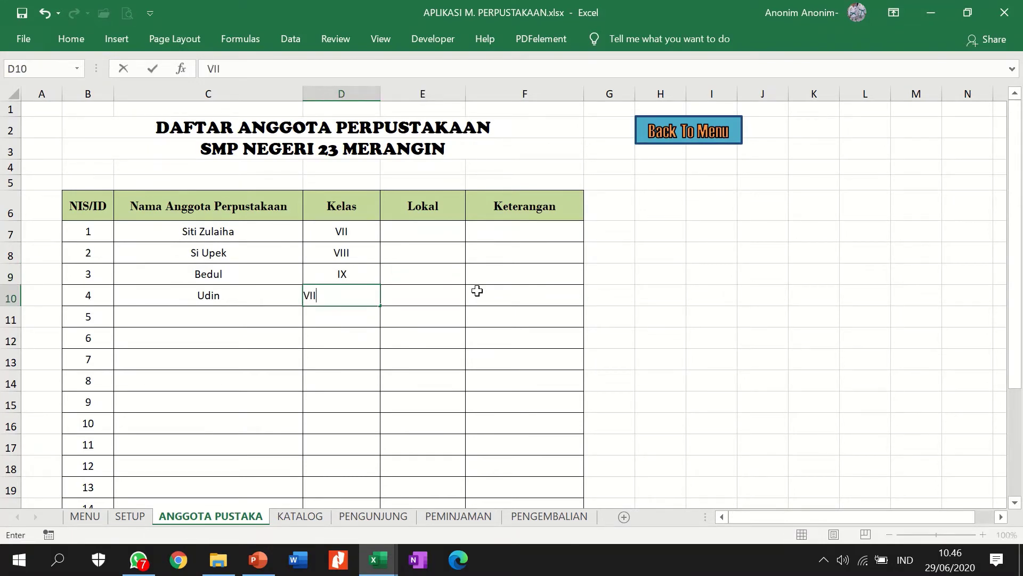
pyautogui.press('Right')
# Enter Lokal B, C, D and A for members 1–4, then go back to PENGUNJUNG.
pyautogui.write('A')
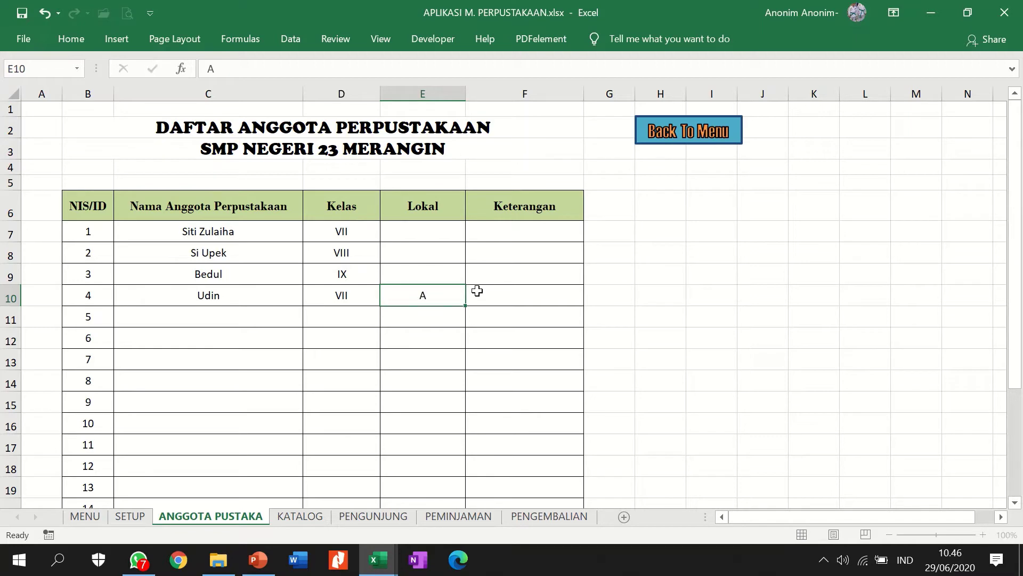
pyautogui.press('Up')
pyautogui.press('Up')
pyautogui.press('Up')
pyautogui.write('B')
pyautogui.press('Return')
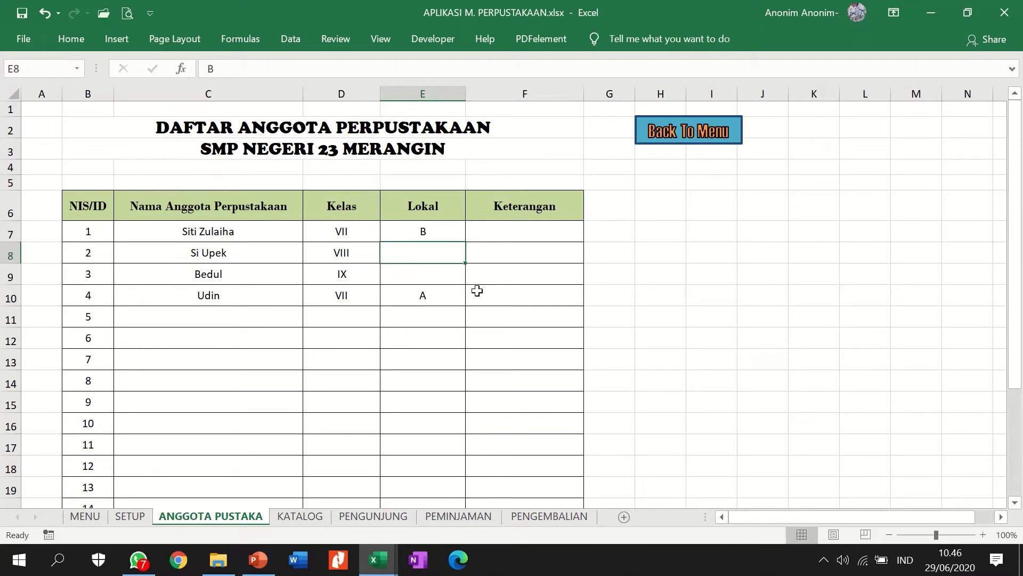
pyautogui.write('C')
pyautogui.press('Return')
pyautogui.write('D')
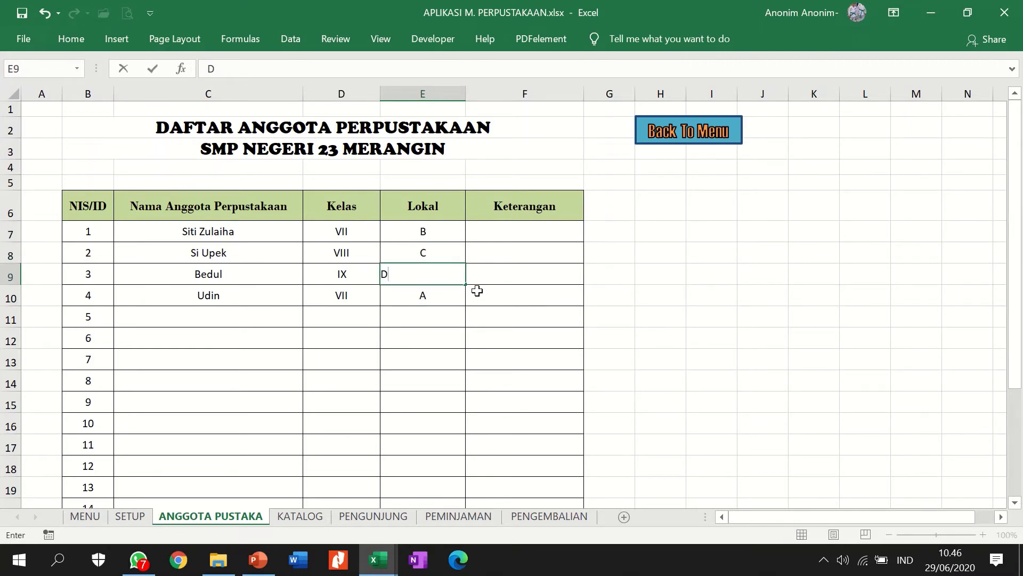
pyautogui.press('Return')
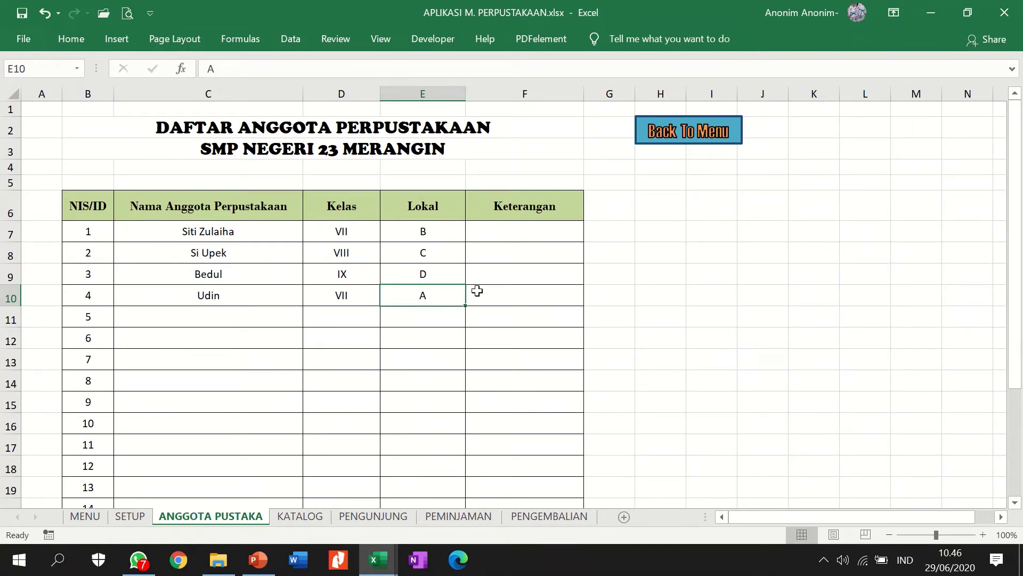
pyautogui.click(382, 522)
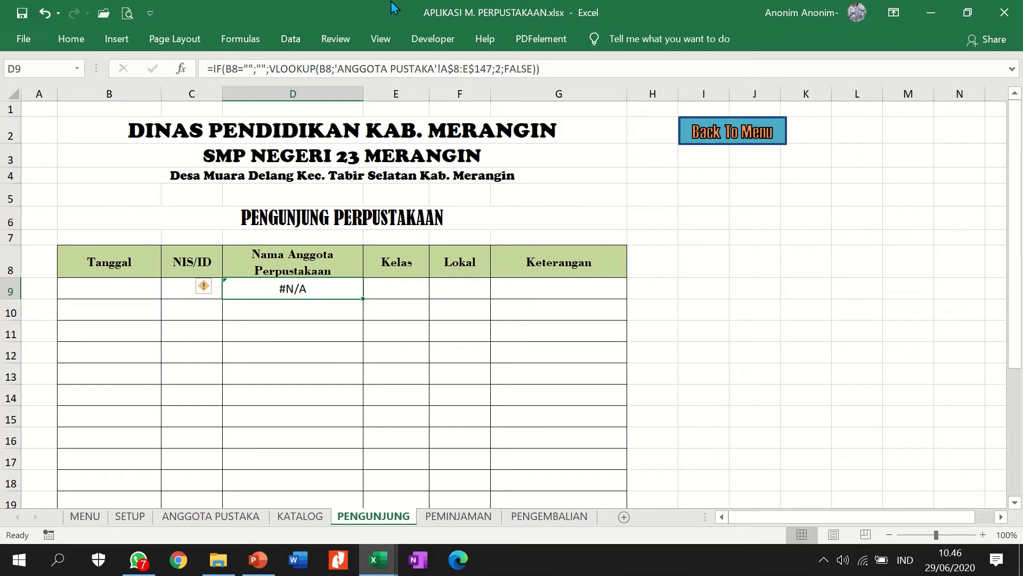
# Point D9's IF test and VLOOKUP lookup value at C9 instead of B8.
pyautogui.moveTo(392, 7)
pyautogui.click(234, 70)
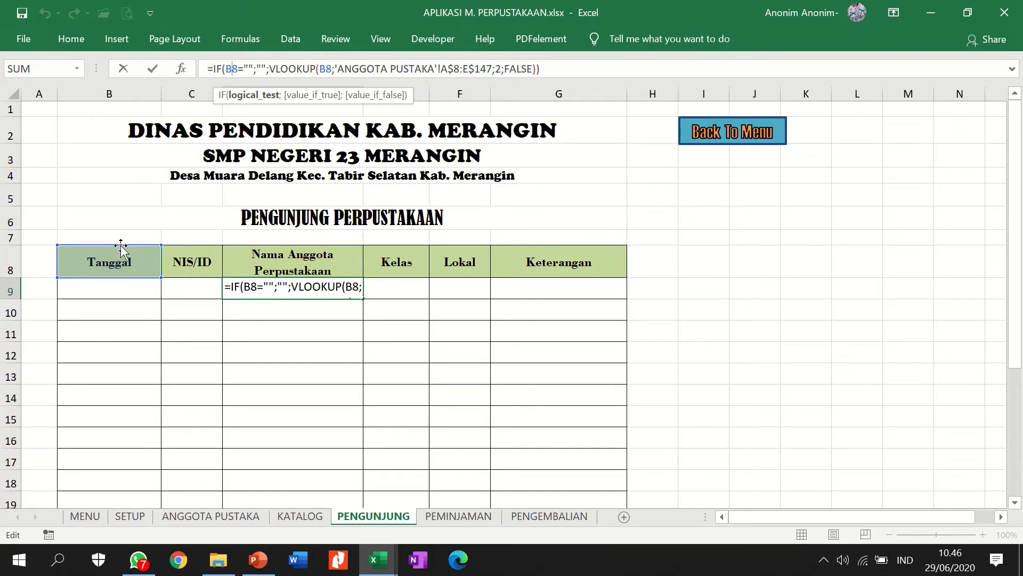
pyautogui.click(190, 293)
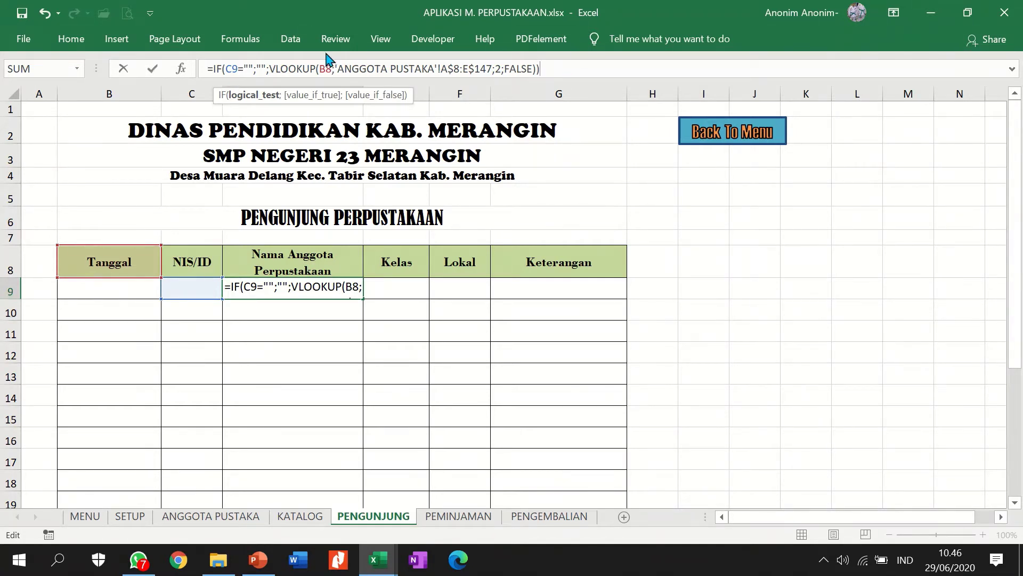
pyautogui.click(328, 72)
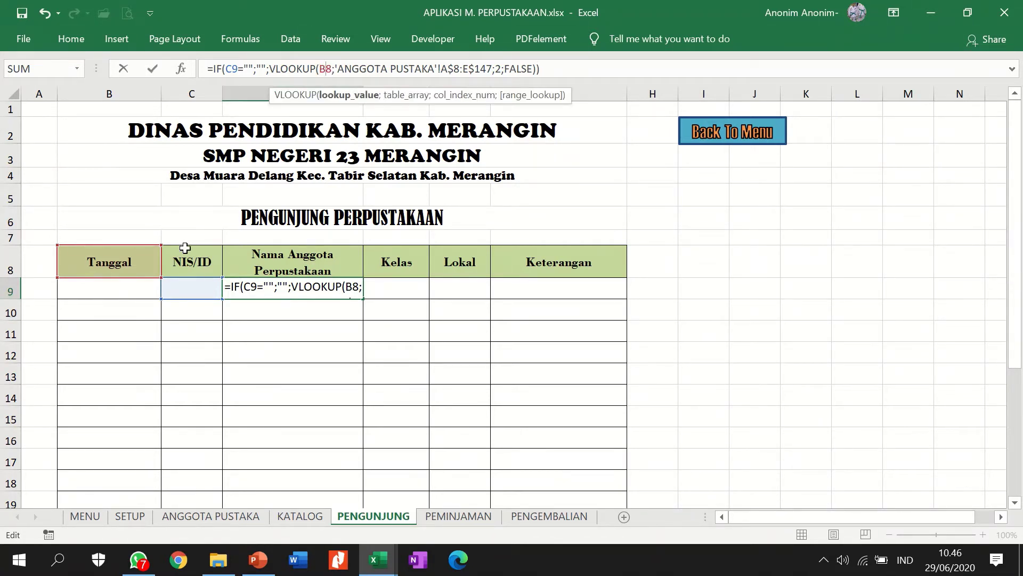
pyautogui.moveTo(148, 245); pyautogui.dragTo(192, 292)
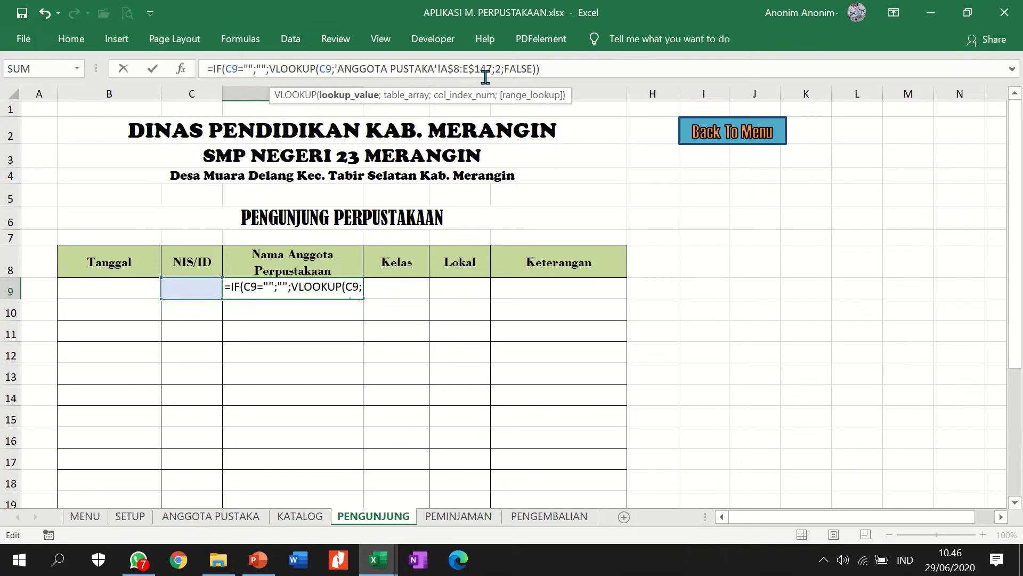
pyautogui.press('Return')
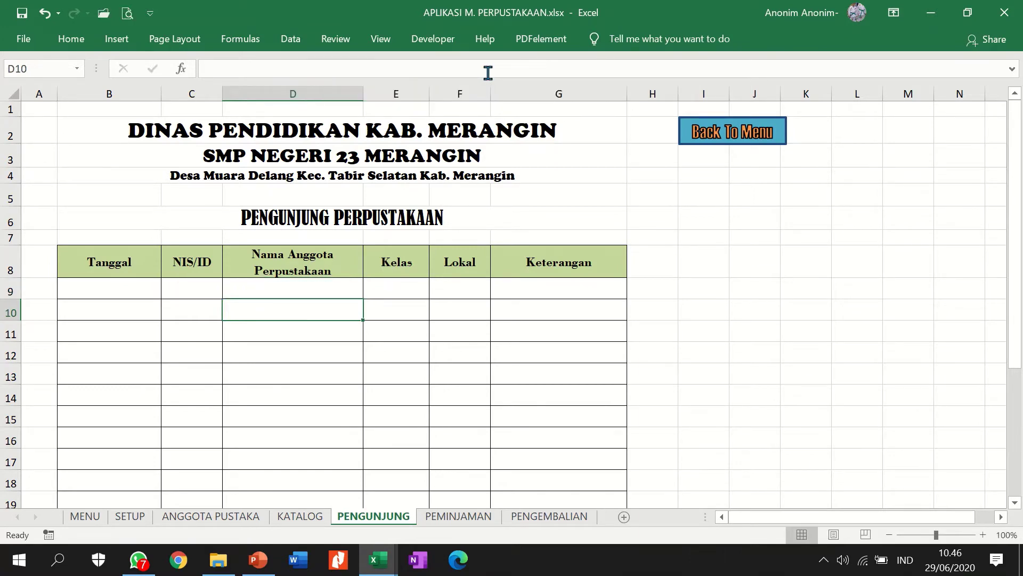
pyautogui.click(324, 293)
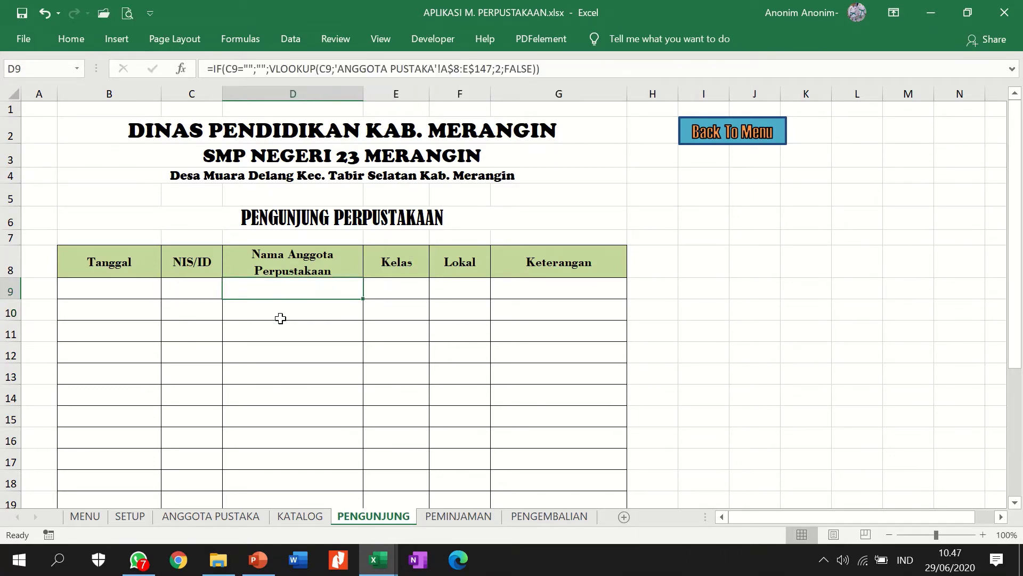
pyautogui.click(226, 517)
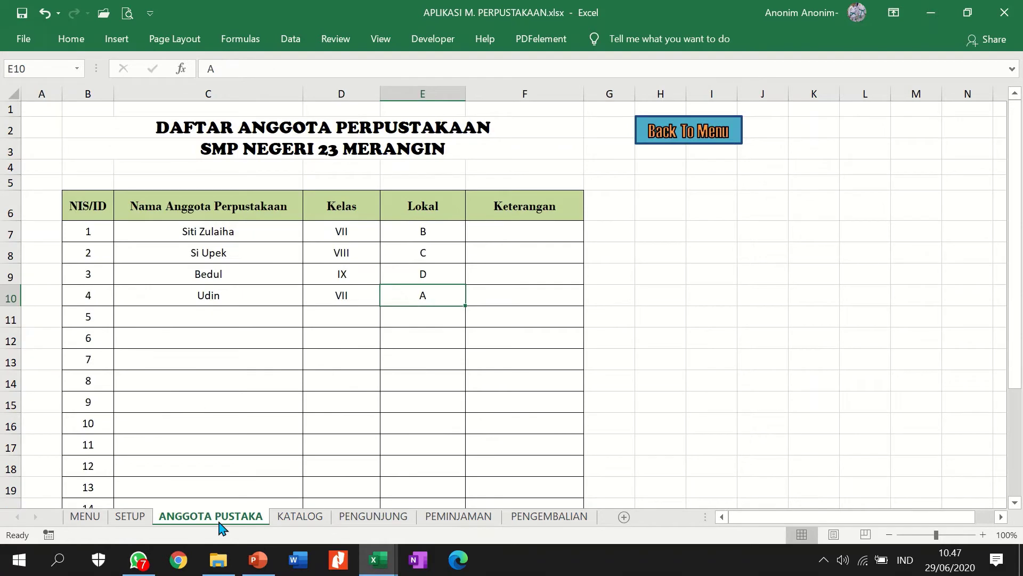
# Change D9's VLOOKUP table range from A$8:E$147 to 'ANGGOTA PUSTAKA'!B$7:F$147.
pyautogui.click(88, 229)
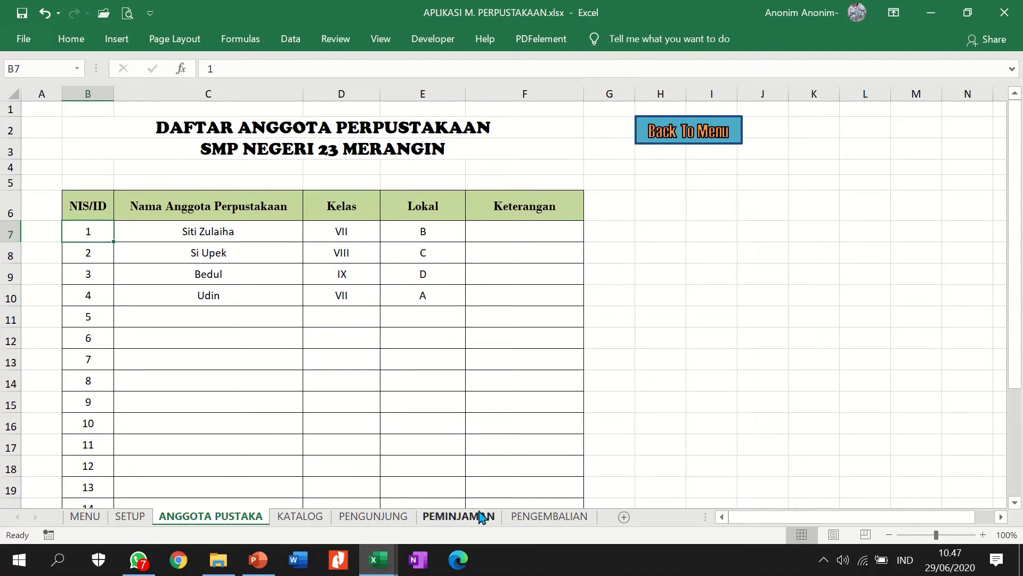
pyautogui.click(401, 517)
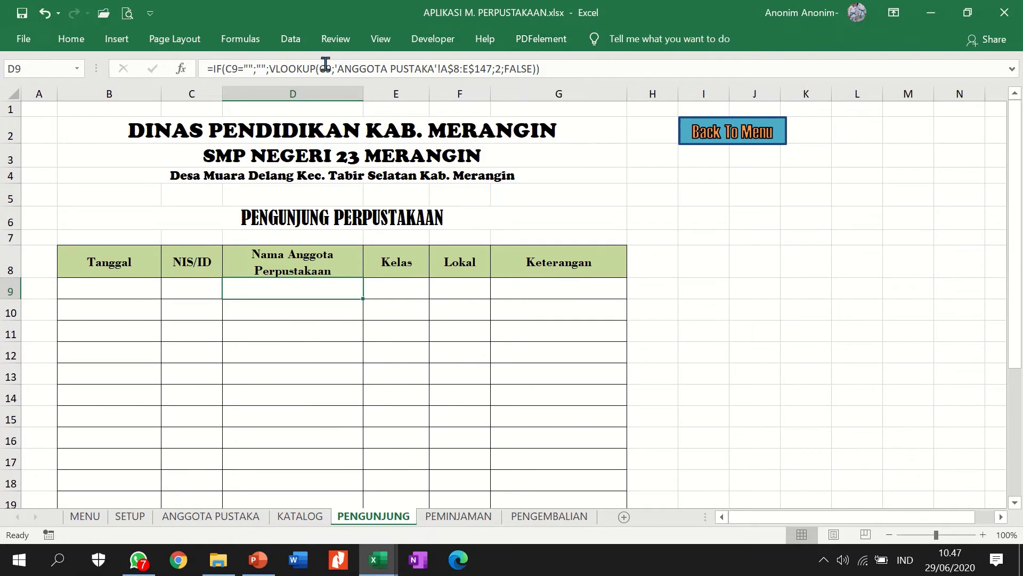
pyautogui.click(454, 68)
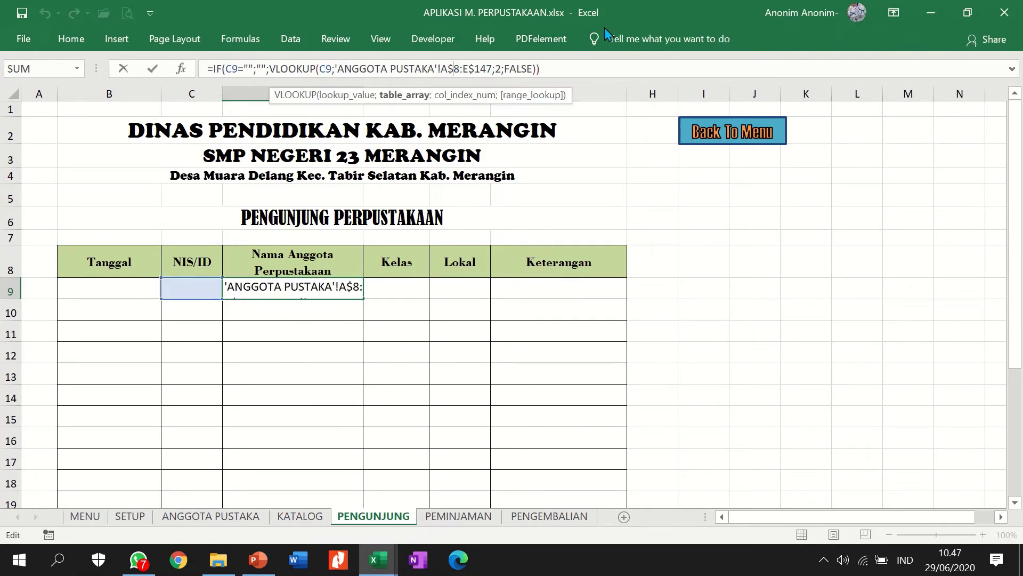
pyautogui.hotkey('shift', 'Right')
pyautogui.write('B')
pyautogui.hotkey('shift', 'Right')
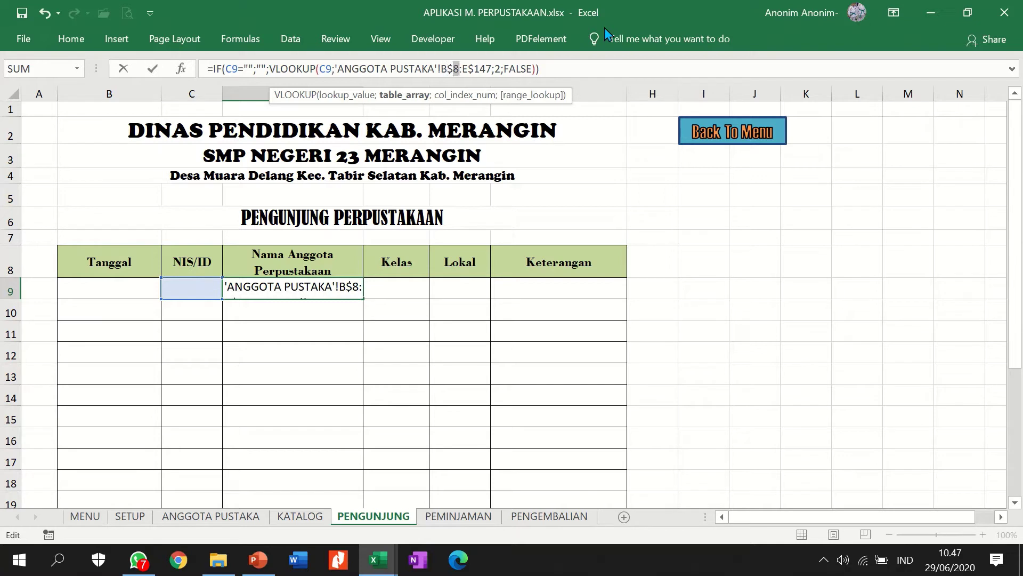
pyautogui.write('7')
pyautogui.press('Right')
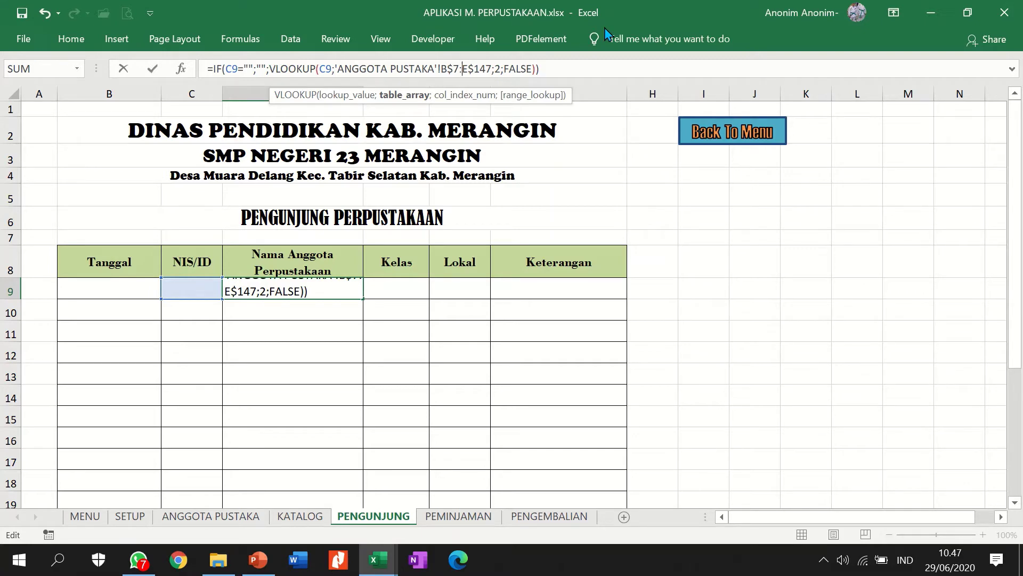
pyautogui.hotkey('shift', 'Right')
pyautogui.write('F')
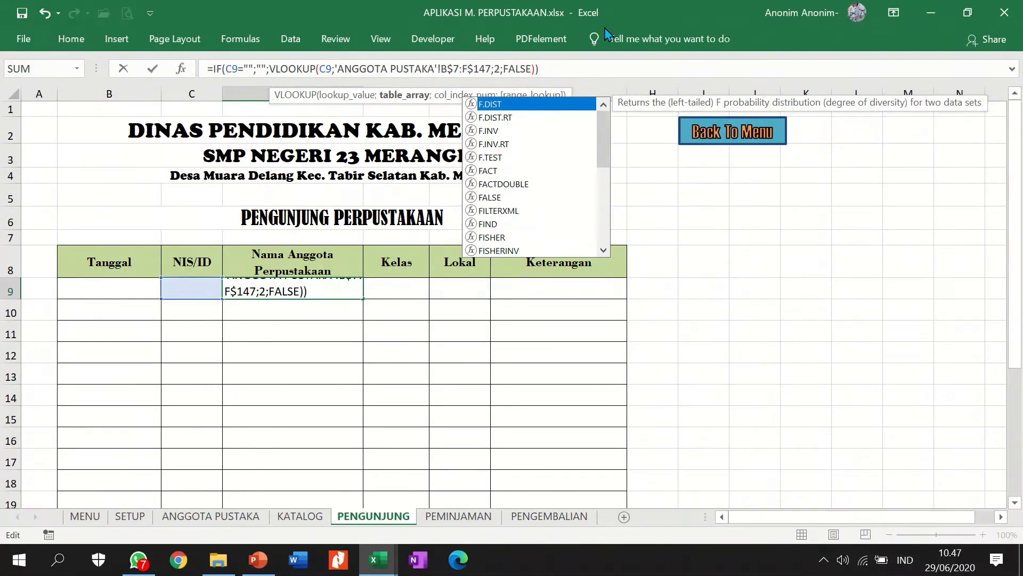
pyautogui.press('Return')
pyautogui.press('Up')
pyautogui.press('Left')
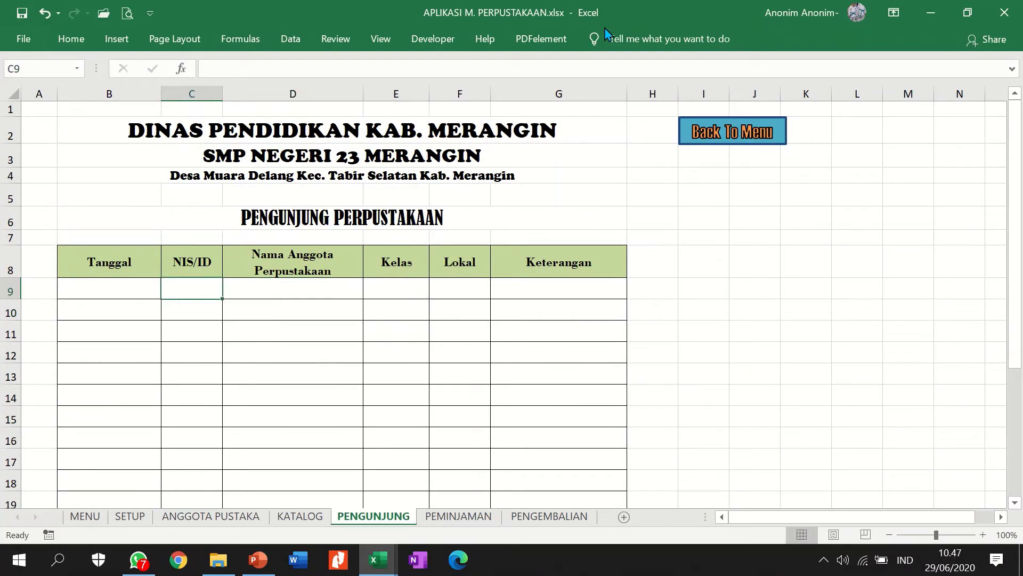
# Test D9's lookup with NIS/ID 1, 2, 3 and 4 in C9, then select D9's formula.
pyautogui.write('1')
pyautogui.press('Return')
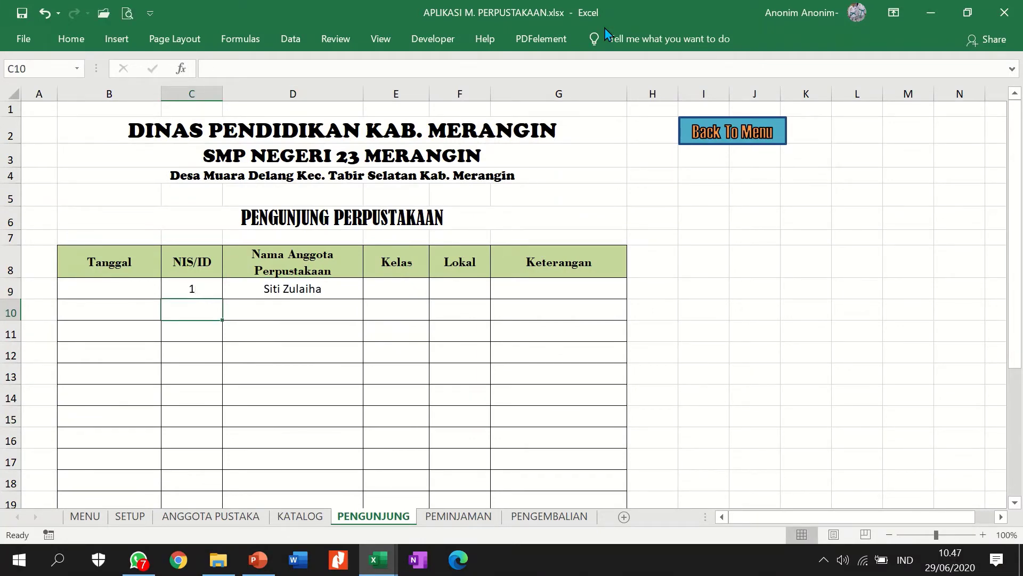
pyautogui.press('Up')
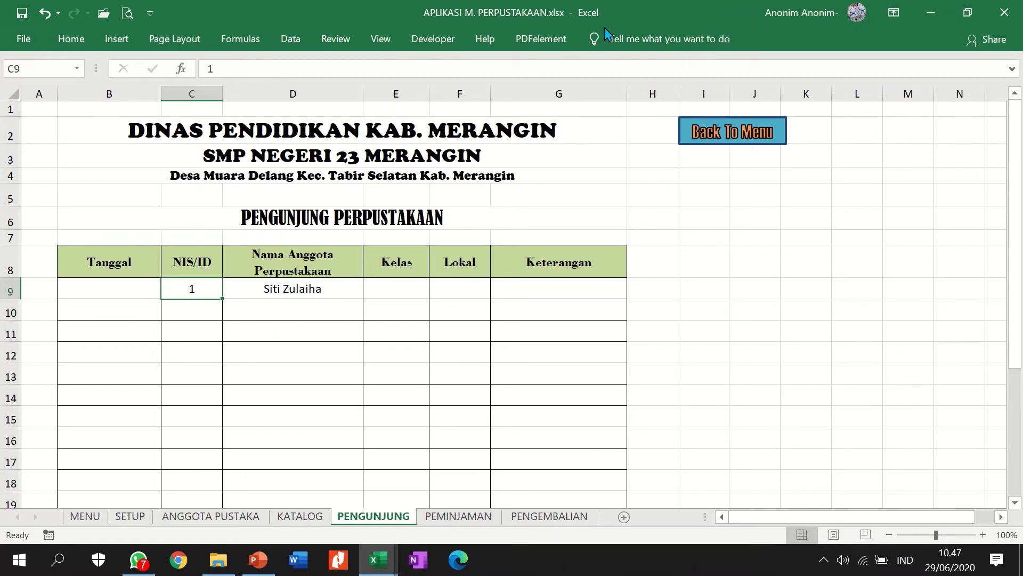
pyautogui.write('2')
pyautogui.press('Return')
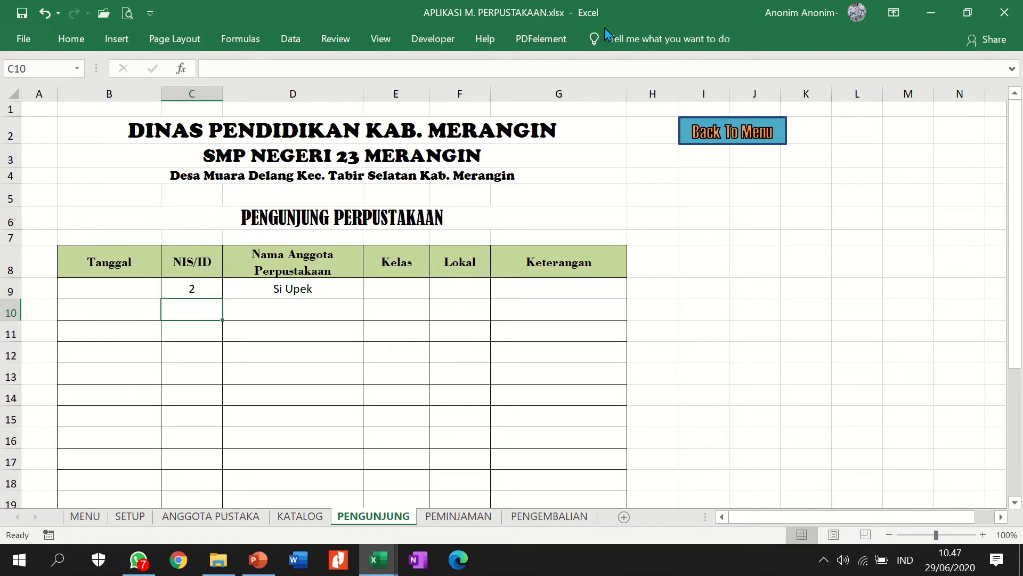
pyautogui.press('Up')
pyautogui.write('3')
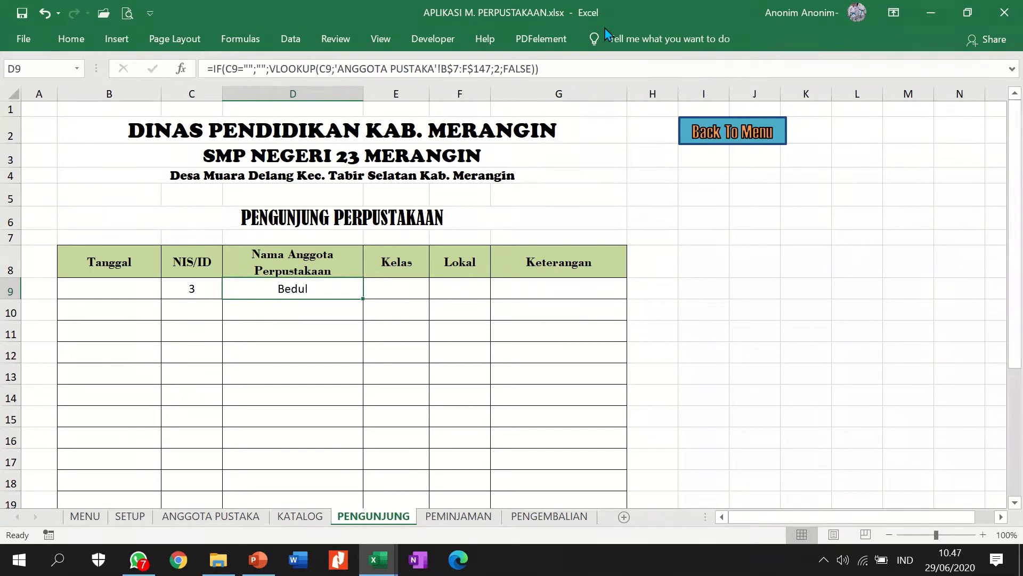
pyautogui.press('Left')
pyautogui.write('4')
pyautogui.press('Return')
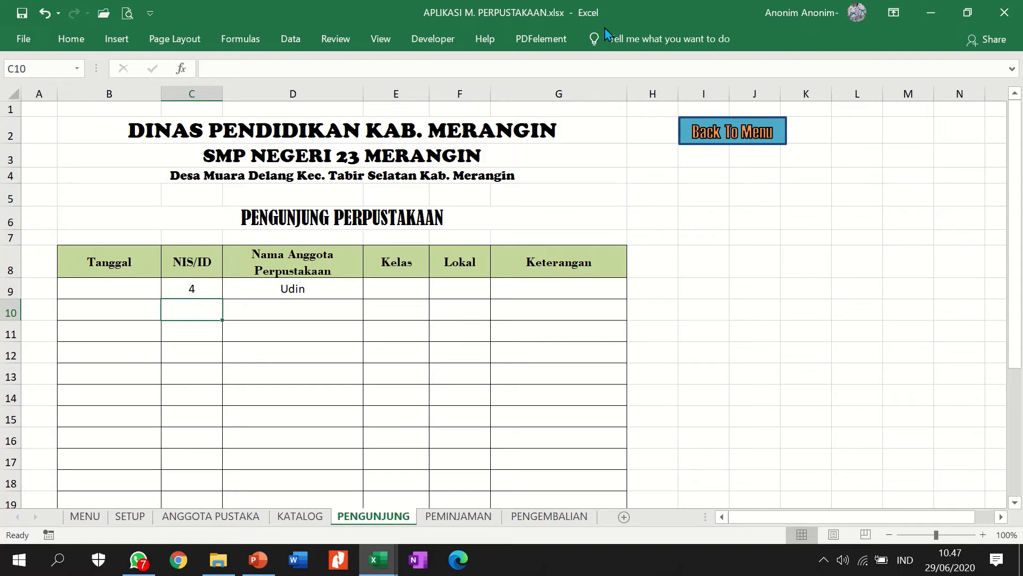
pyautogui.press('Up')
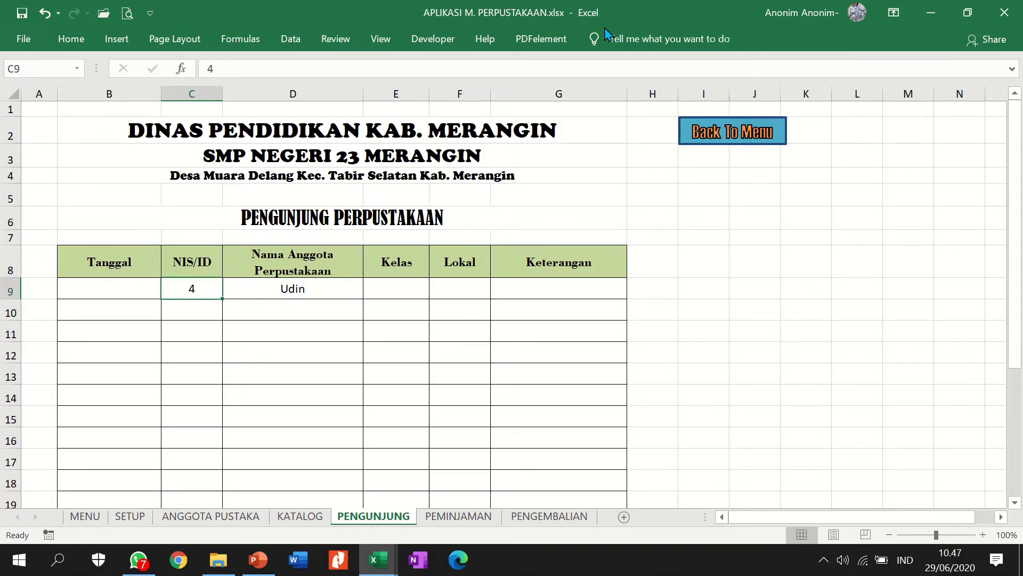
pyautogui.press('Right')
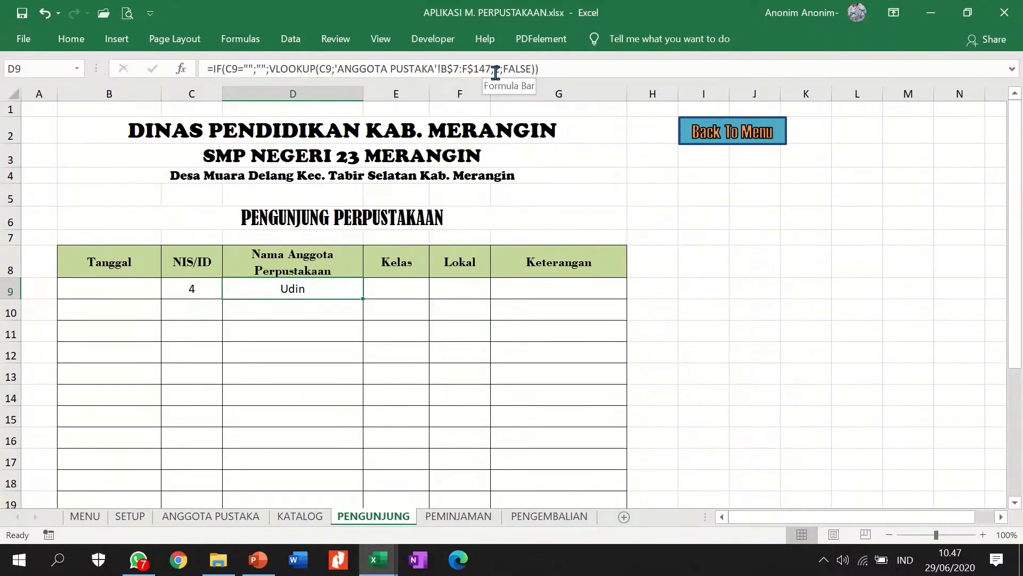
pyautogui.moveTo(542, 68); pyautogui.dragTo(190, 104)
pyautogui.hotkey('ctrl', 'c')
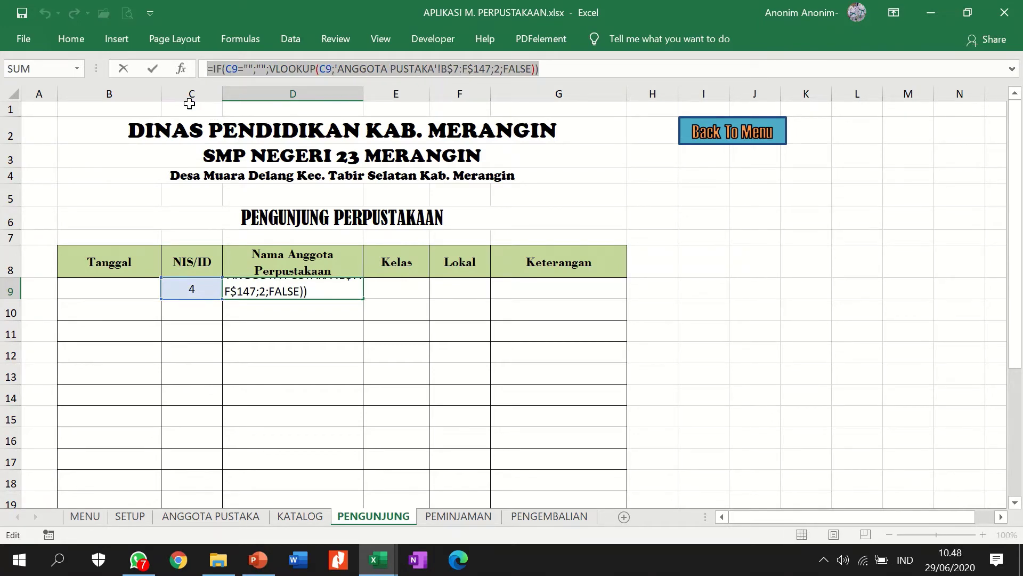
pyautogui.press('Tab')
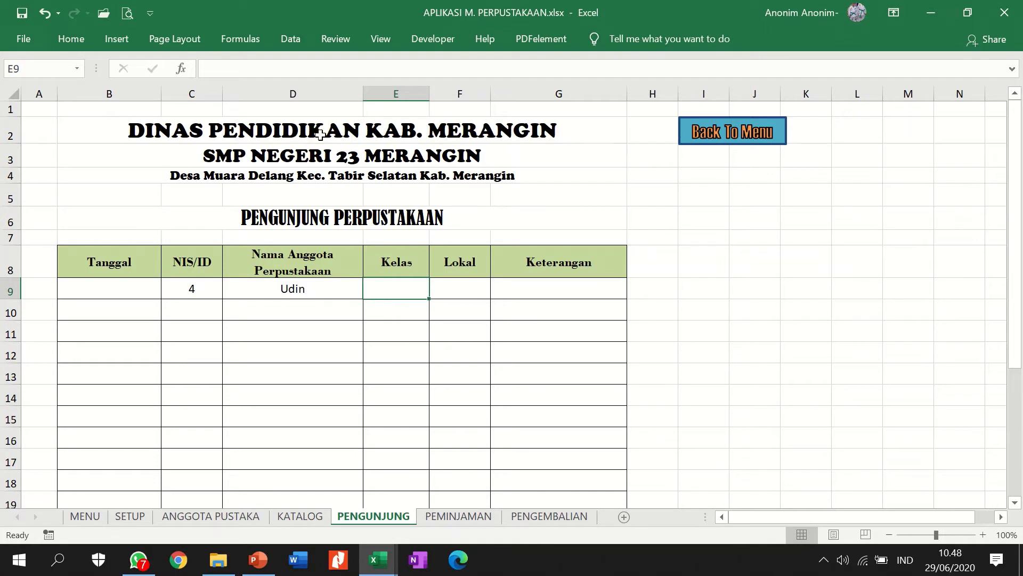
pyautogui.click(286, 70)
pyautogui.hotkey('ctrl', 'v')
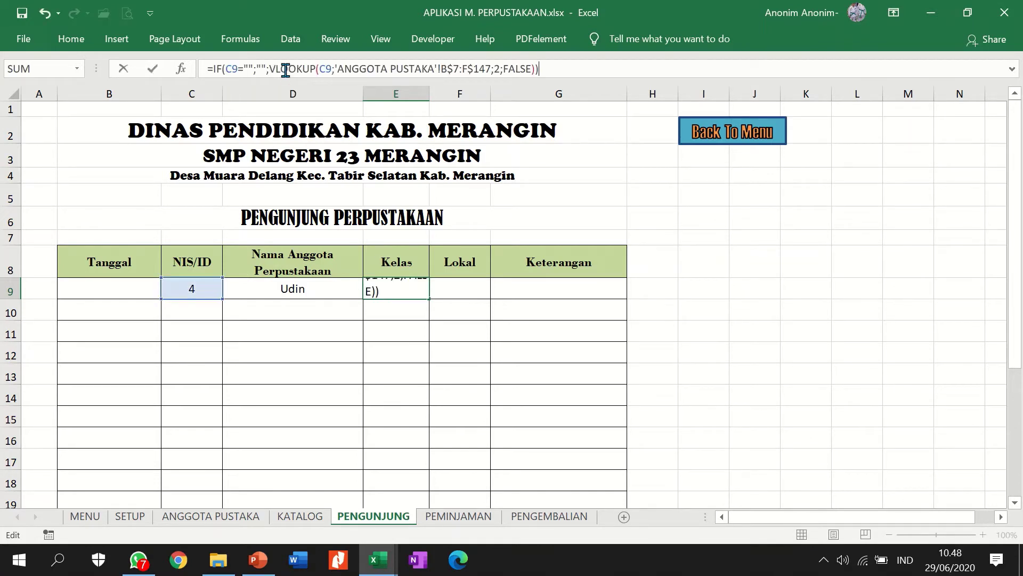
pyautogui.click(500, 68)
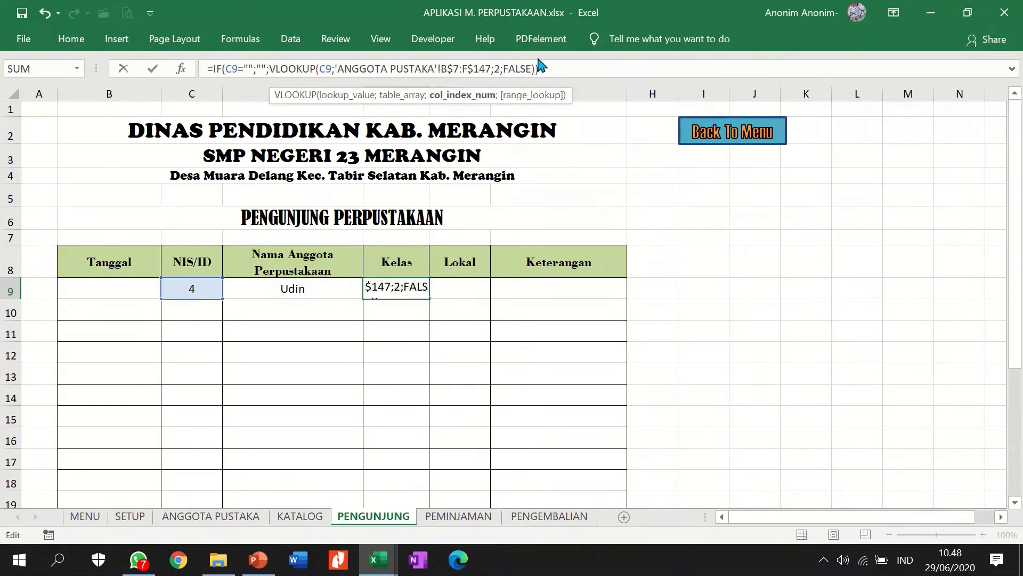
pyautogui.press('Return')
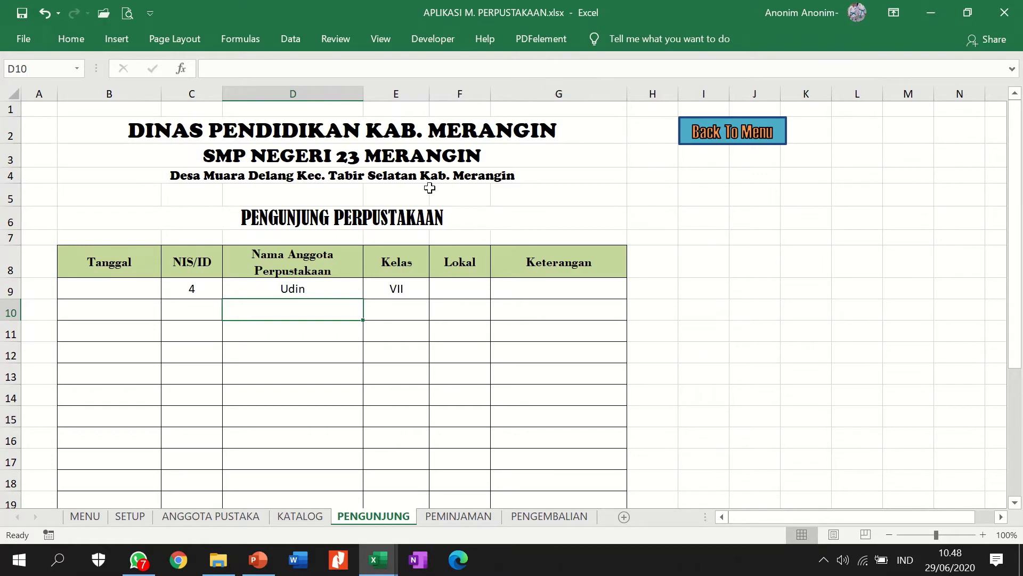
pyautogui.click(458, 285)
pyautogui.click(309, 70)
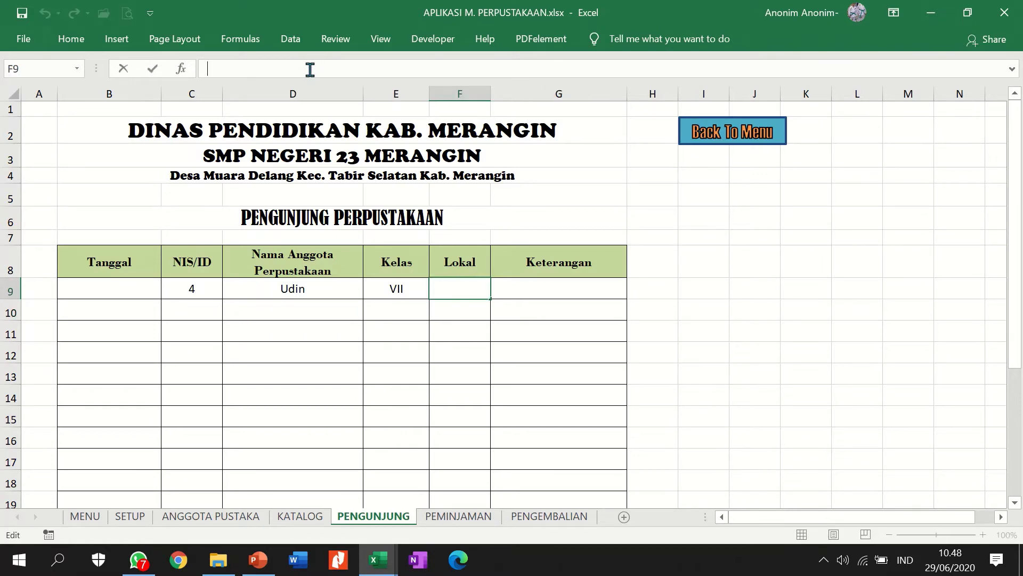
pyautogui.hotkey('ctrl', 'v')
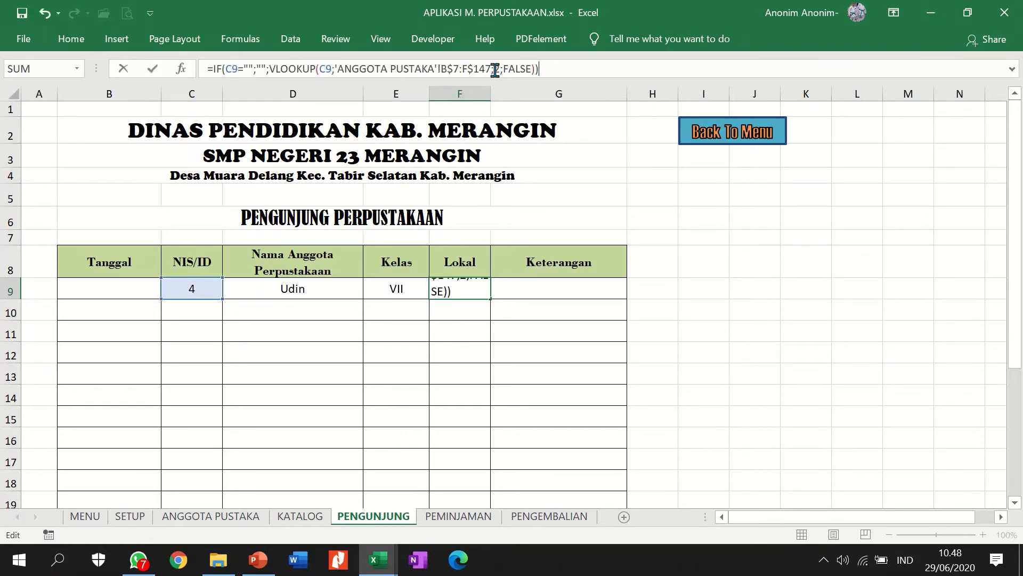
pyautogui.doubleClick(494, 70)
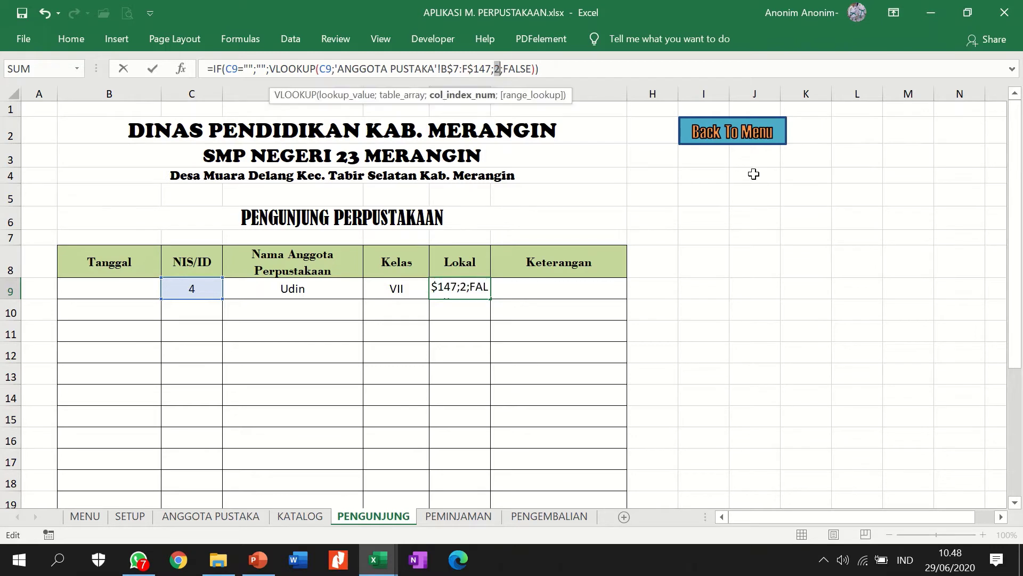
pyautogui.write('4')
pyautogui.press('Return')
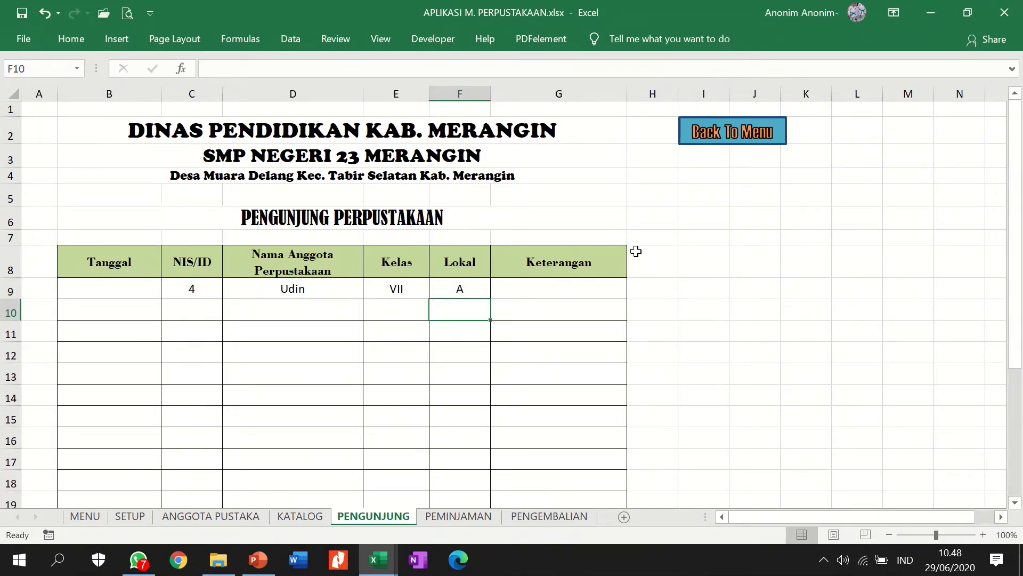
pyautogui.click(467, 288)
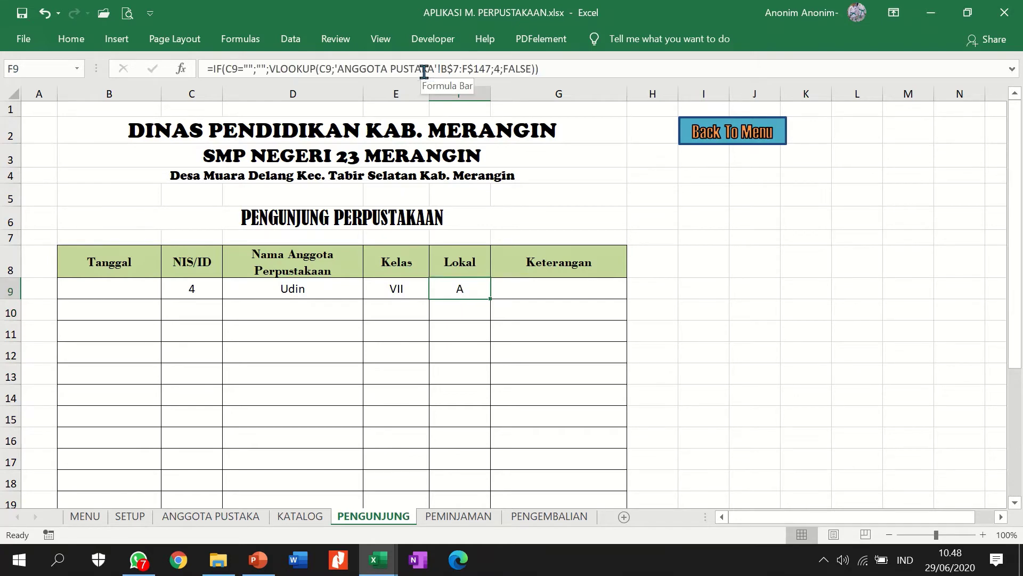
pyautogui.click(383, 281)
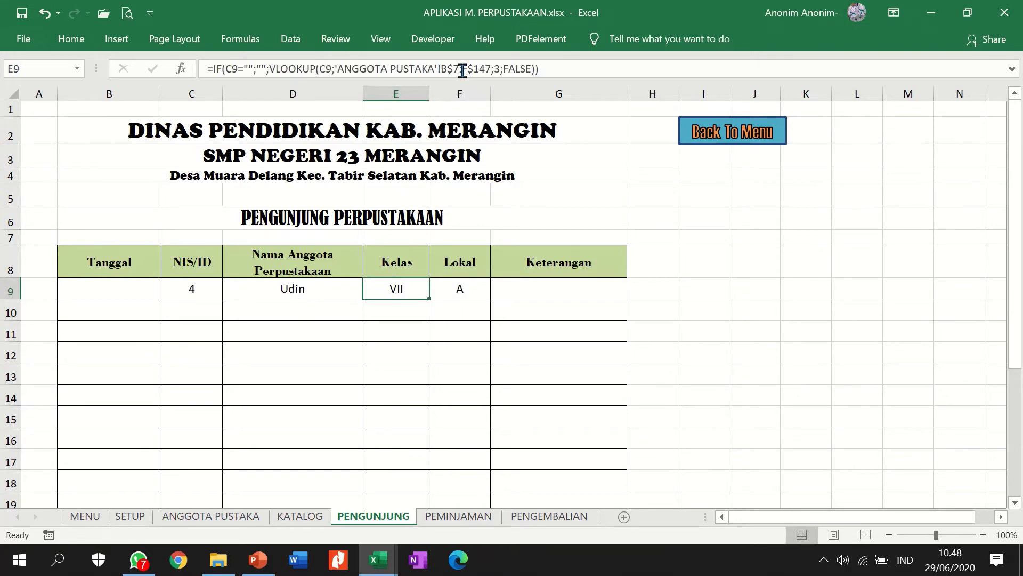
pyautogui.click(248, 286)
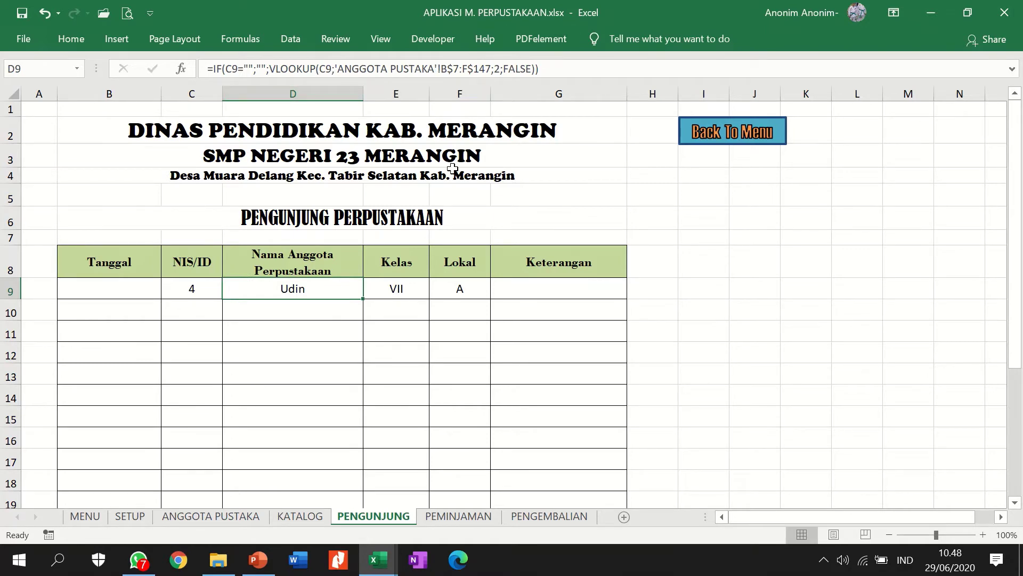
# Copy the D9:F9 lookup formulas and try pasting them down the whole of column D.
pyautogui.hotkey('shift', 'Right')
pyautogui.hotkey('shift', 'Right')
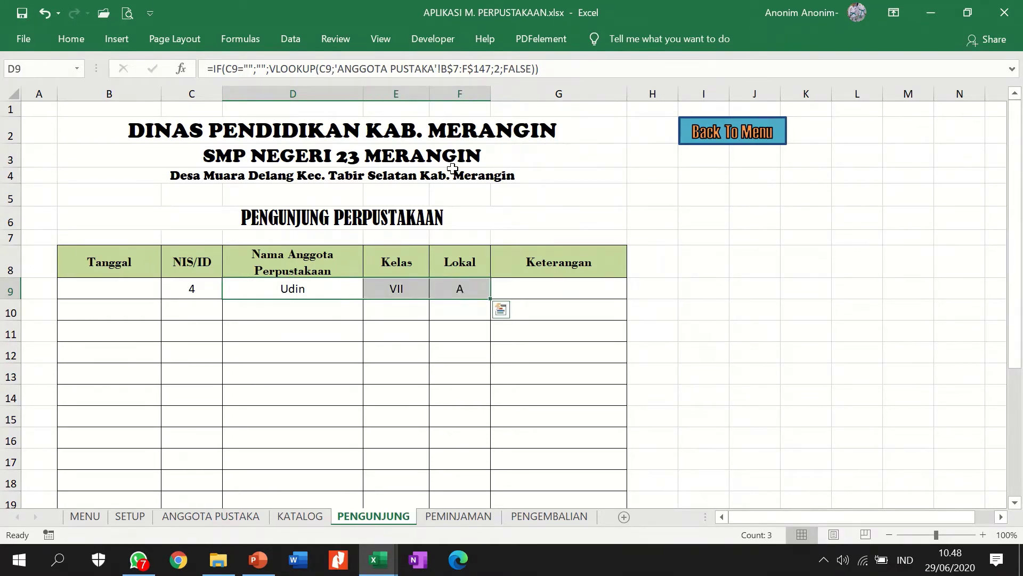
pyautogui.hotkey('ctrl', 'c')
pyautogui.press('Down')
pyautogui.hotkey('ctrl', 'shift', 'Down')
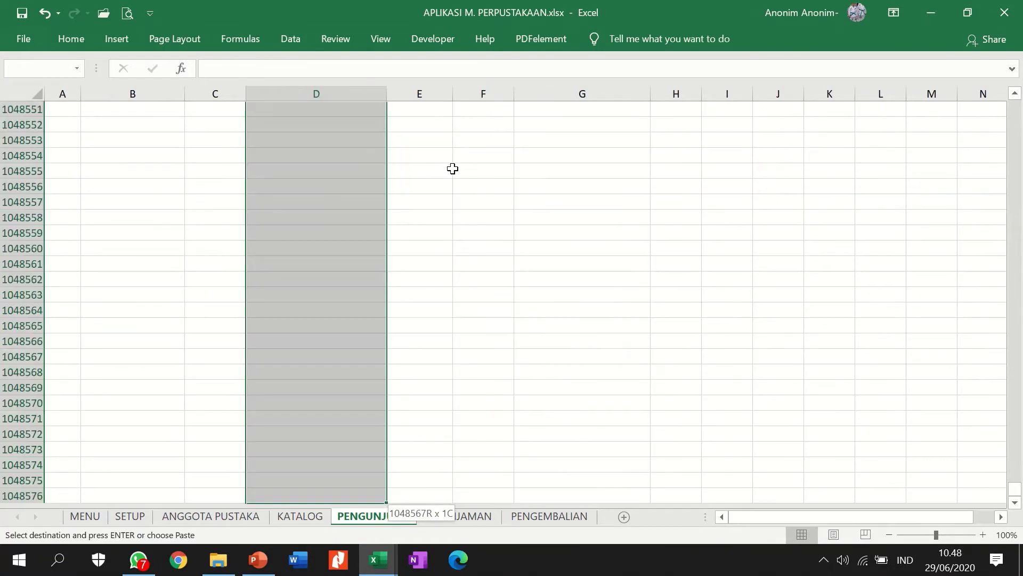
pyautogui.hotkey('ctrl', 'v')
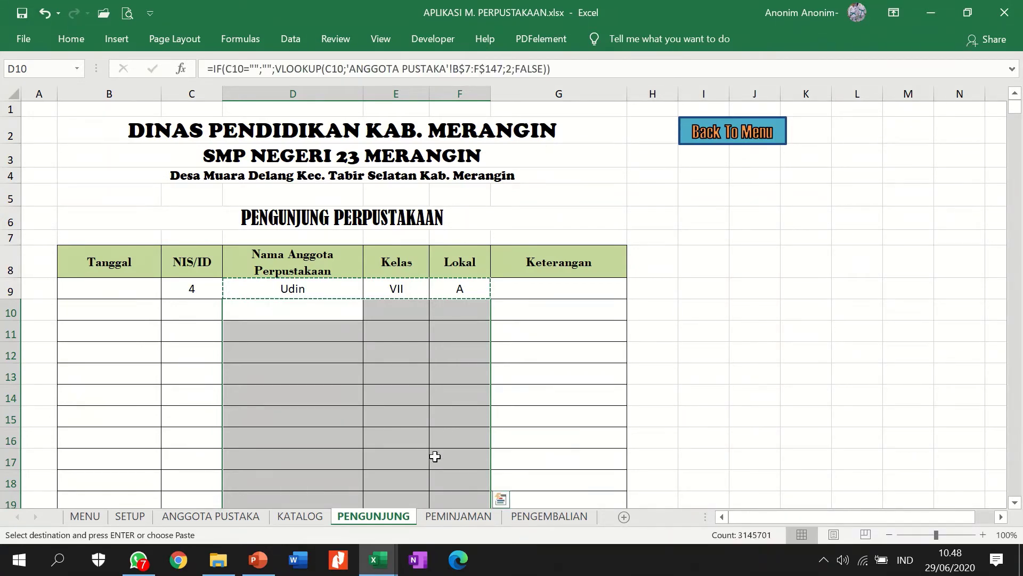
pyautogui.press('Return')
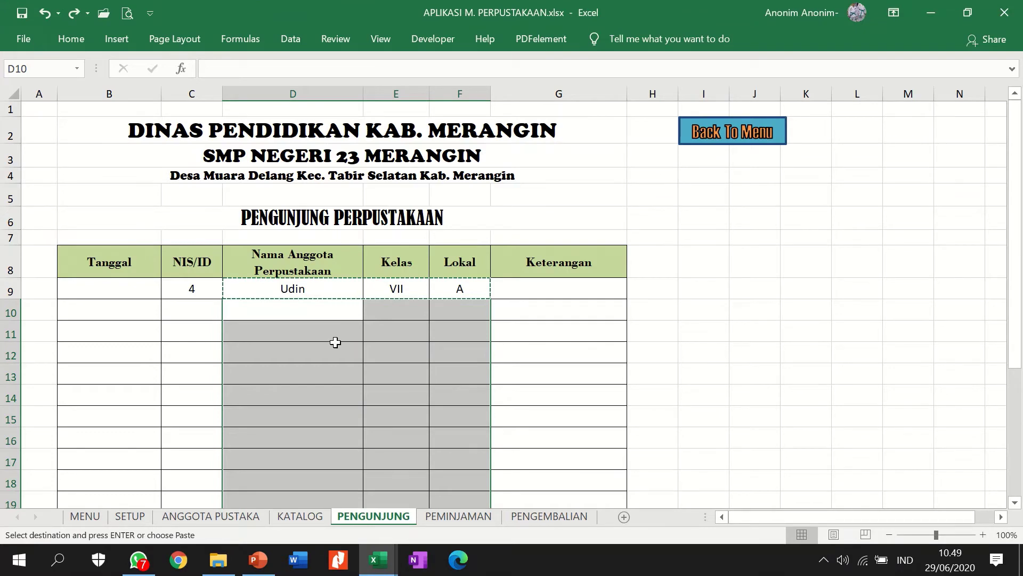
# Select D10:F250 and paste the lookup formulas into it.
pyautogui.click(325, 309)
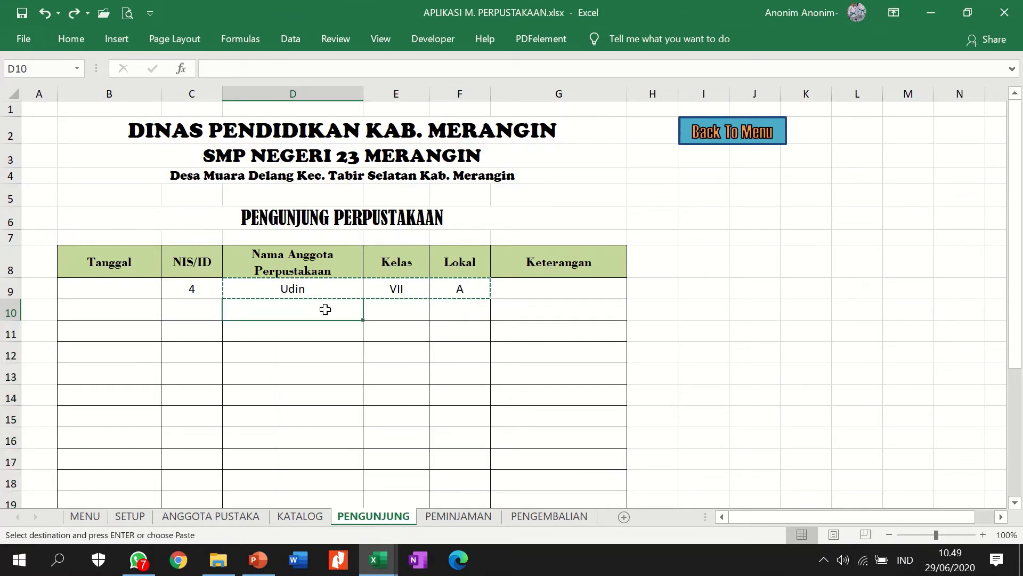
pyautogui.hotkey('ctrl', 'Down')
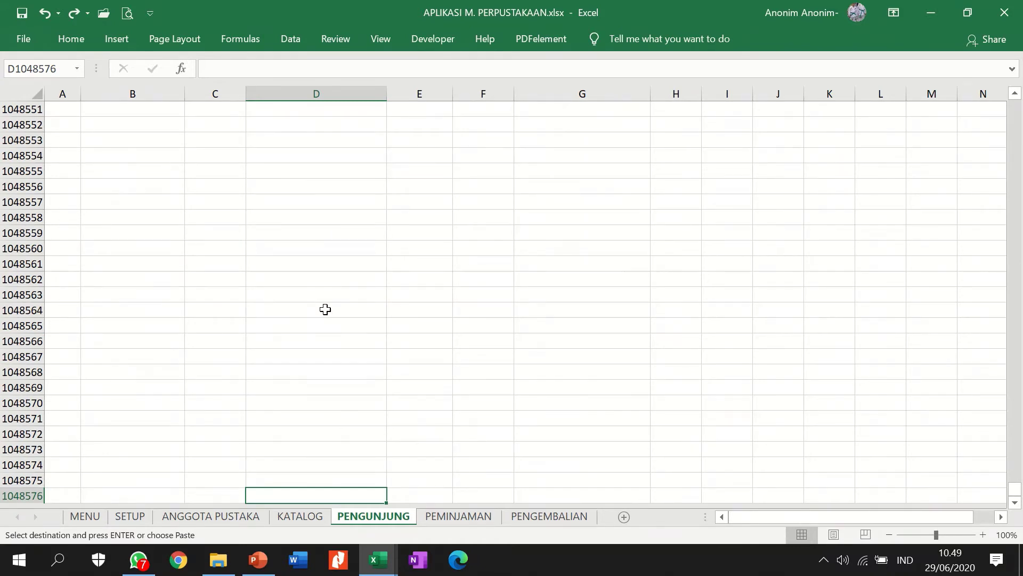
pyautogui.hotkey('ctrl', 'Up')
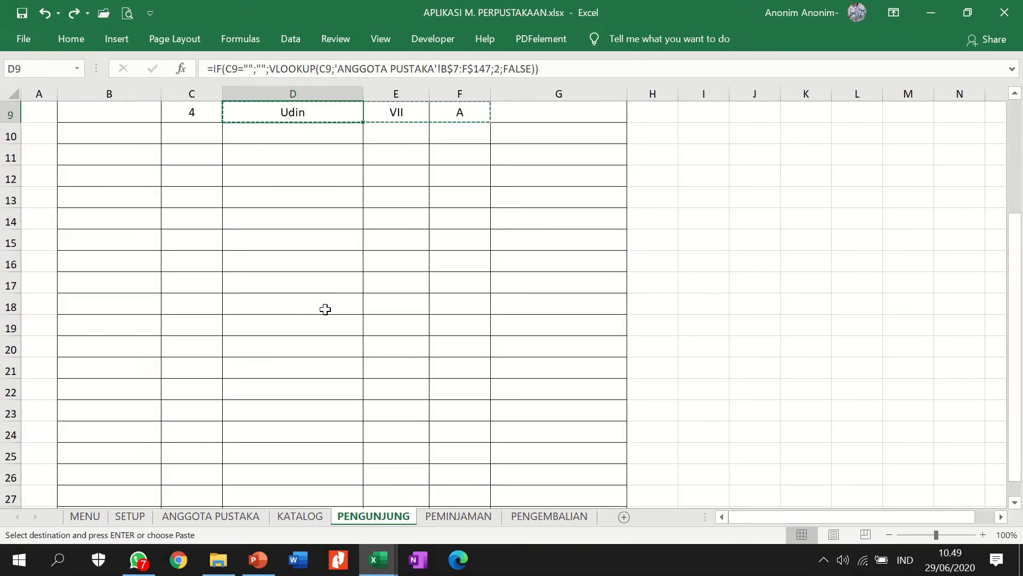
pyautogui.press('Down')
pyautogui.hotkey('shift', 'Down')
pyautogui.hotkey('shift', 'Down')
pyautogui.hotkey('shift', 'Down')
pyautogui.hotkey('shift', 'Down')
pyautogui.hotkey('shift', 'Down')
pyautogui.hotkey('shift', 'Down')
pyautogui.hotkey('shift', 'Down')
pyautogui.hotkey('shift', 'Down')
pyautogui.hotkey('shift', 'Down')
pyautogui.hotkey('shift', 'Down')
pyautogui.hotkey('shift', 'Down')
pyautogui.hotkey('shift', 'Down')
pyautogui.hotkey('shift', 'Down')
pyautogui.hotkey('shift', 'Down')
pyautogui.hotkey('shift', 'Down')
pyautogui.hotkey('shift', 'Down')
pyautogui.hotkey('shift', 'Down')
pyautogui.hotkey('shift', 'Down')
pyautogui.hotkey('shift', 'Down')
pyautogui.hotkey('shift', 'Down')
pyautogui.hotkey('shift', 'Down')
pyautogui.hotkey('shift', 'Down')
pyautogui.hotkey('shift', 'Down')
pyautogui.hotkey('shift', 'Down')
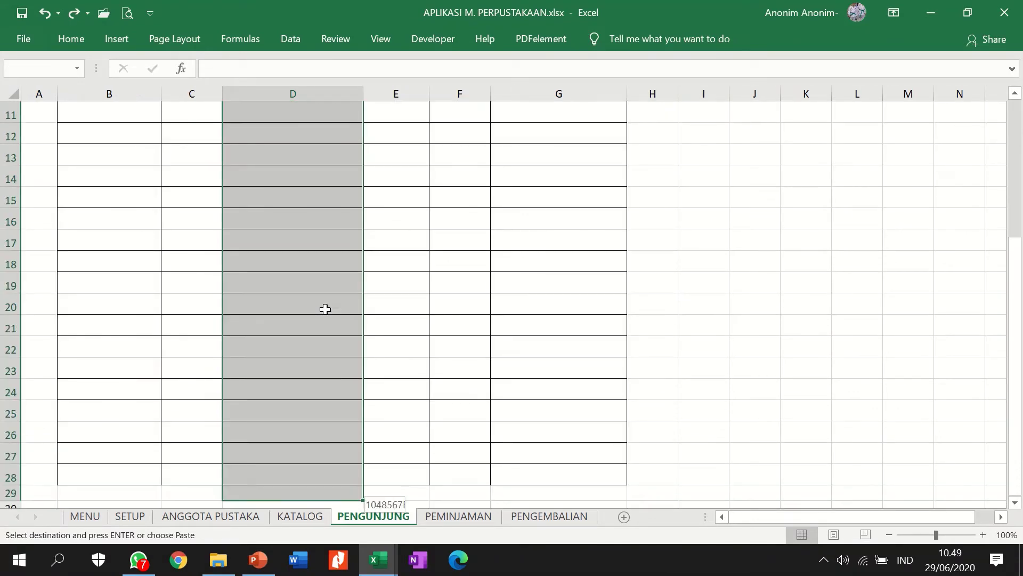
pyautogui.hotkey('shift', 'Down')
pyautogui.hotkey('shift', 'Down')
pyautogui.hotkey('shift', 'Down')
pyautogui.hotkey('shift', 'Down')
pyautogui.hotkey('shift', 'Down')
pyautogui.hotkey('shift', 'Down')
pyautogui.hotkey('shift', 'Down')
pyautogui.hotkey('shift', 'Down')
pyautogui.hotkey('shift', 'Down')
pyautogui.hotkey('shift', 'Down')
pyautogui.hotkey('shift', 'Down')
pyautogui.hotkey('shift', 'Down')
pyautogui.hotkey('shift', 'Down')
pyautogui.hotkey('shift', 'Down')
pyautogui.hotkey('shift', 'Down')
pyautogui.hotkey('shift', 'Down')
pyautogui.hotkey('shift', 'Down')
pyautogui.hotkey('shift', 'Down')
pyautogui.hotkey('shift', 'Down')
pyautogui.hotkey('shift', 'Down')
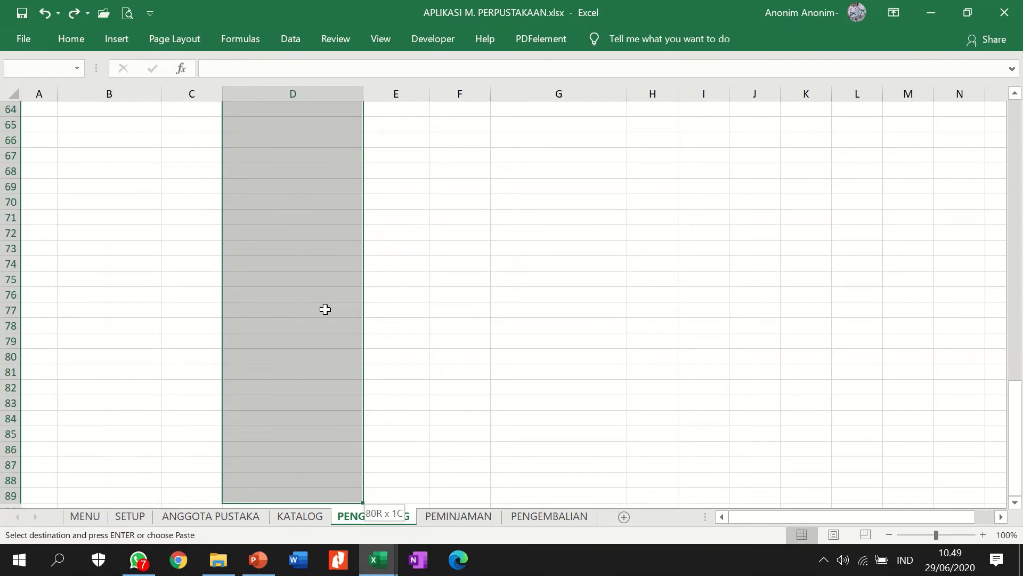
pyautogui.hotkey('shift', 'Down')
pyautogui.hotkey('shift', 'Down')
pyautogui.hotkey('shift', 'Down')
pyautogui.hotkey('shift', 'Down')
pyautogui.hotkey('shift', 'Down')
pyautogui.hotkey('shift', 'Down')
pyautogui.hotkey('shift', 'Down')
pyautogui.hotkey('shift', 'Down')
pyautogui.hotkey('shift', 'Down')
pyautogui.hotkey('shift', 'Down')
pyautogui.hotkey('shift', 'Down')
pyautogui.hotkey('shift', 'Down')
pyautogui.hotkey('shift', 'Down')
pyautogui.hotkey('shift', 'Down')
pyautogui.hotkey('shift', 'Down')
pyautogui.hotkey('shift', 'Down')
pyautogui.hotkey('shift', 'Down')
pyautogui.hotkey('shift', 'Down')
pyautogui.hotkey('shift', 'Down')
pyautogui.hotkey('shift', 'Down')
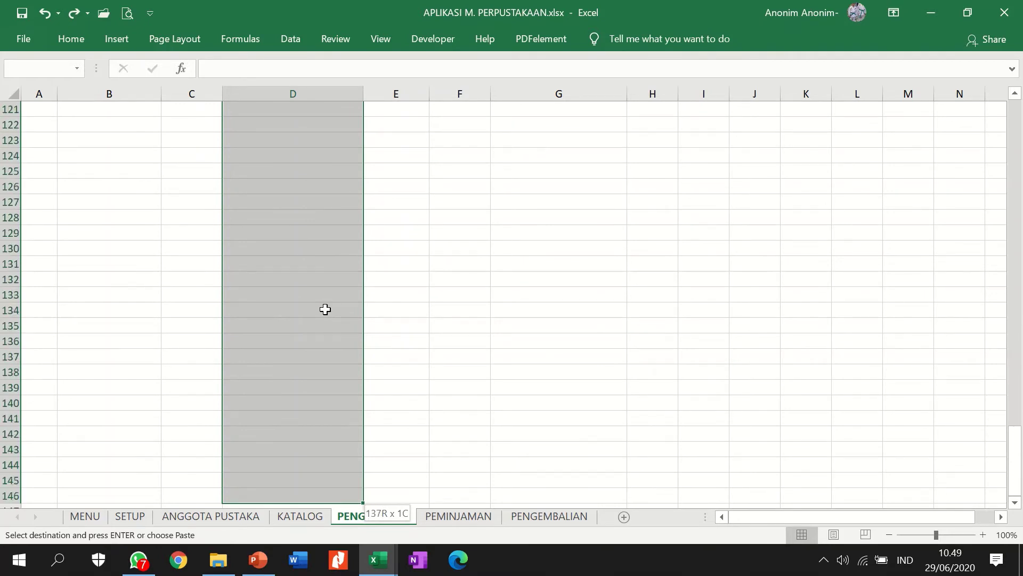
pyautogui.hotkey('shift', 'Down')
pyautogui.hotkey('shift', 'Down')
pyautogui.hotkey('shift', 'Down')
pyautogui.hotkey('shift', 'Down')
pyautogui.hotkey('shift', 'Down')
pyautogui.hotkey('shift', 'Down')
pyautogui.hotkey('shift', 'Down')
pyautogui.hotkey('shift', 'Down')
pyautogui.hotkey('shift', 'Down')
pyautogui.hotkey('shift', 'Down')
pyautogui.hotkey('shift', 'Down')
pyautogui.hotkey('shift', 'Down')
pyautogui.hotkey('shift', 'Down')
pyautogui.hotkey('shift', 'Down')
pyautogui.hotkey('shift', 'Down')
pyautogui.hotkey('shift', 'Down')
pyautogui.hotkey('shift', 'Down')
pyautogui.hotkey('shift', 'Down')
pyautogui.hotkey('shift', 'Down')
pyautogui.hotkey('shift', 'Down')
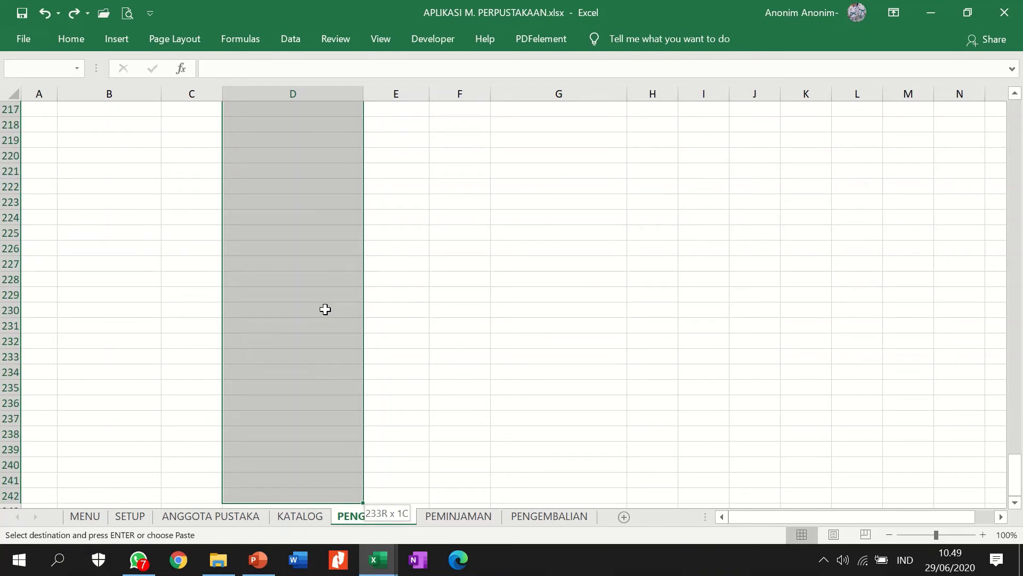
pyautogui.hotkey('shift', 'Down')
pyautogui.hotkey('shift', 'Down')
pyautogui.hotkey('shift', 'Down')
pyautogui.hotkey('shift', 'Down')
pyautogui.hotkey('shift', 'Down')
pyautogui.hotkey('shift', 'Down')
pyautogui.hotkey('shift', 'Down')
pyautogui.hotkey('shift', 'Down')
pyautogui.hotkey('shift', 'Down')
pyautogui.hotkey('shift', 'Down')
pyautogui.hotkey('shift', 'Down')
pyautogui.hotkey('shift', 'Down')
pyautogui.hotkey('shift', 'Down')
pyautogui.hotkey('shift', 'Down')
pyautogui.hotkey('shift', 'Down')
pyautogui.hotkey('shift', 'Down')
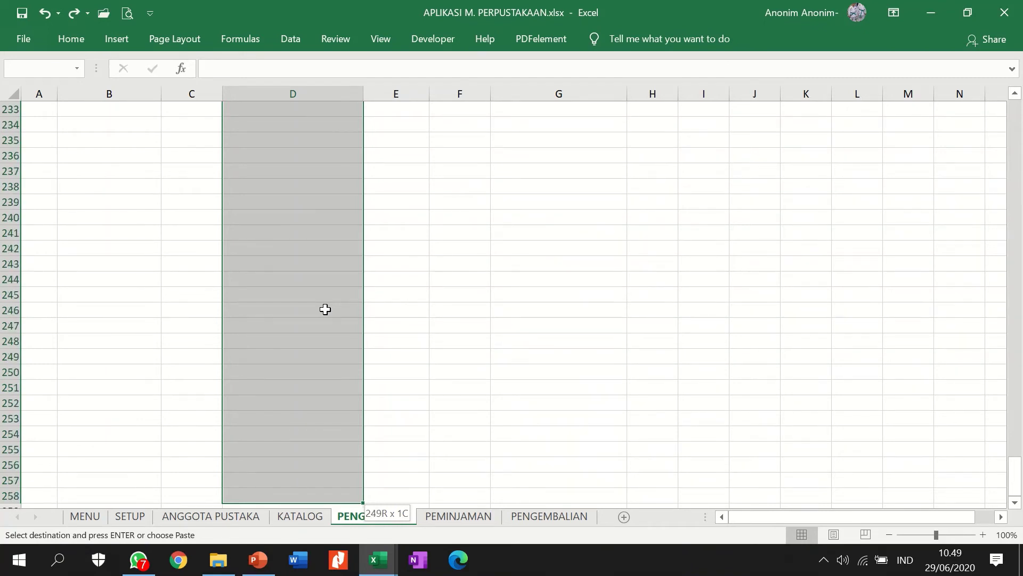
pyautogui.hotkey('shift', 'Up')
pyautogui.hotkey('shift', 'Up')
pyautogui.hotkey('shift', 'Up')
pyautogui.hotkey('shift', 'Up')
pyautogui.hotkey('shift', 'Up')
pyautogui.hotkey('shift', 'Up')
pyautogui.hotkey('shift', 'Up')
pyautogui.hotkey('shift', 'Up')
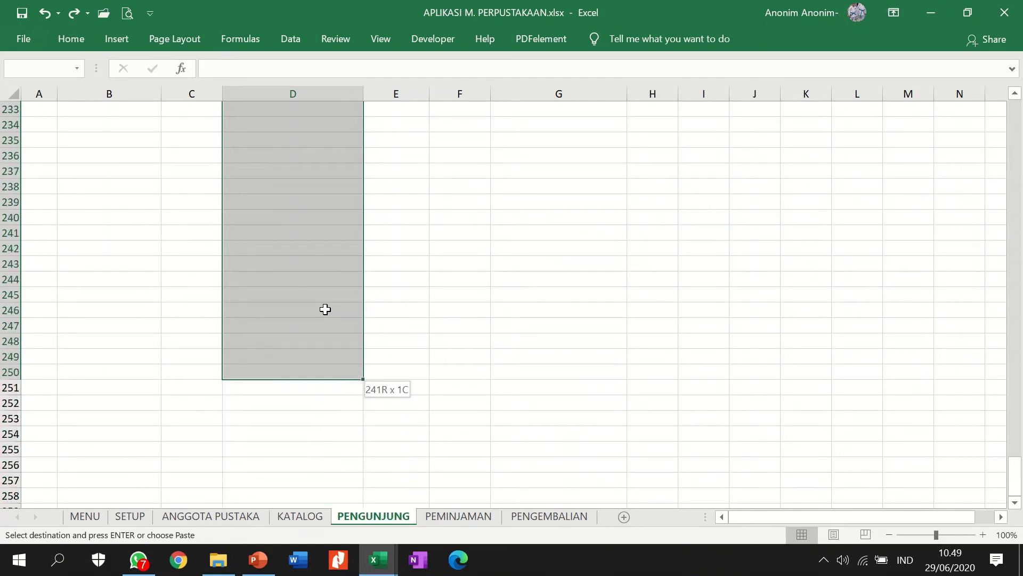
pyautogui.hotkey('shift', 'Right')
pyautogui.hotkey('shift', 'Right')
pyautogui.hotkey('ctrl', 'BackSpace')
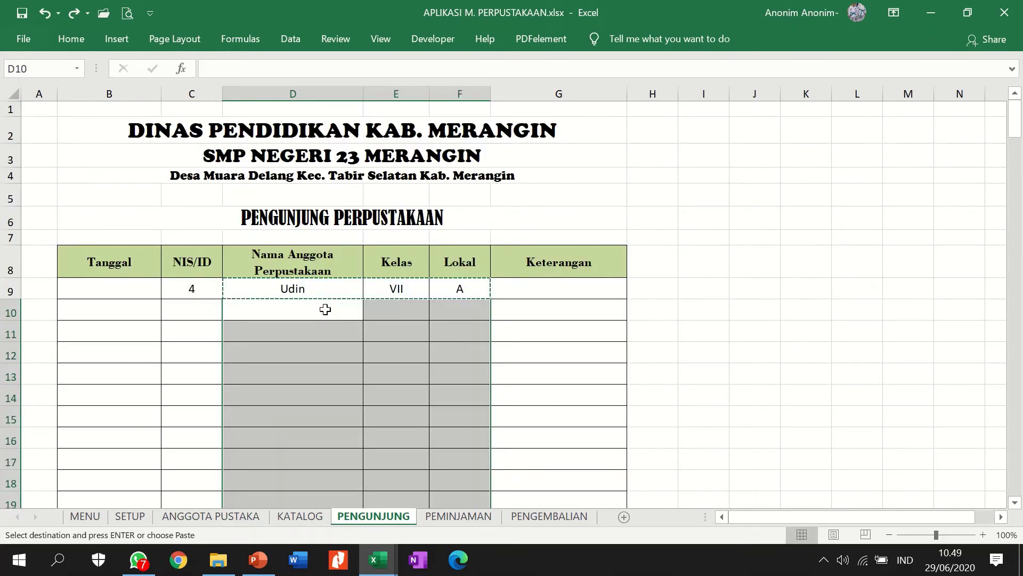
pyautogui.press('Left')
pyautogui.press('Right')
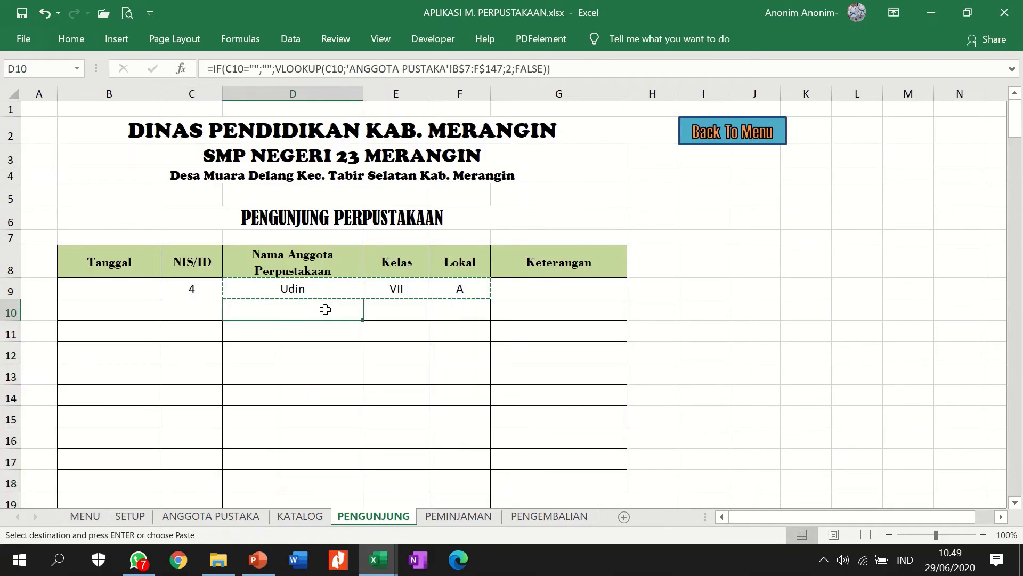
pyautogui.hotkey('ctrl', 'Down')
pyautogui.press('Left')
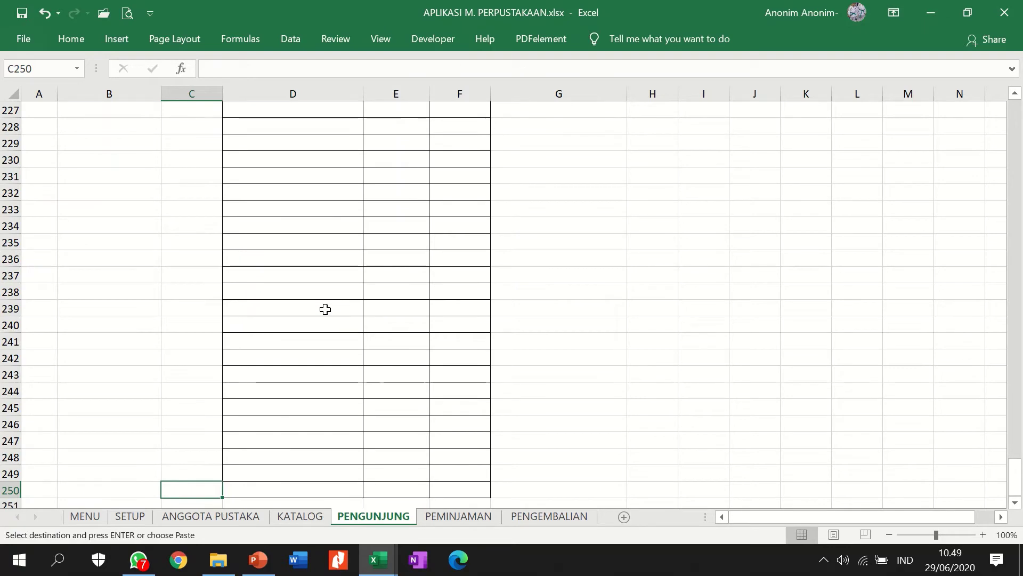
# Enter test NIS 1 in C250 and 3 in C245, then return to the top of the sheet.
pyautogui.write('1')
pyautogui.press('Up')
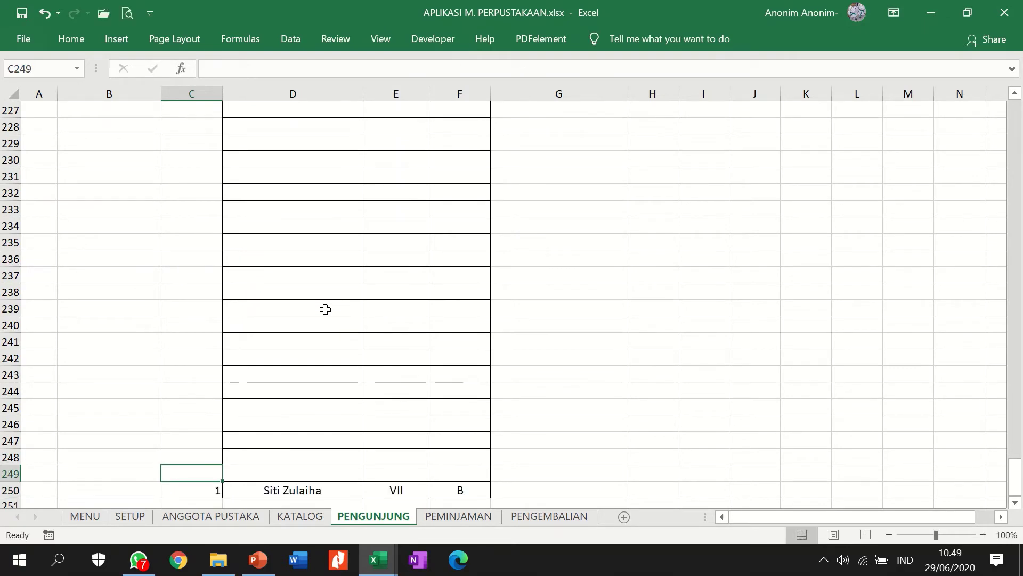
pyautogui.press('Up')
pyautogui.press('Up')
pyautogui.press('Up')
pyautogui.press('Up')
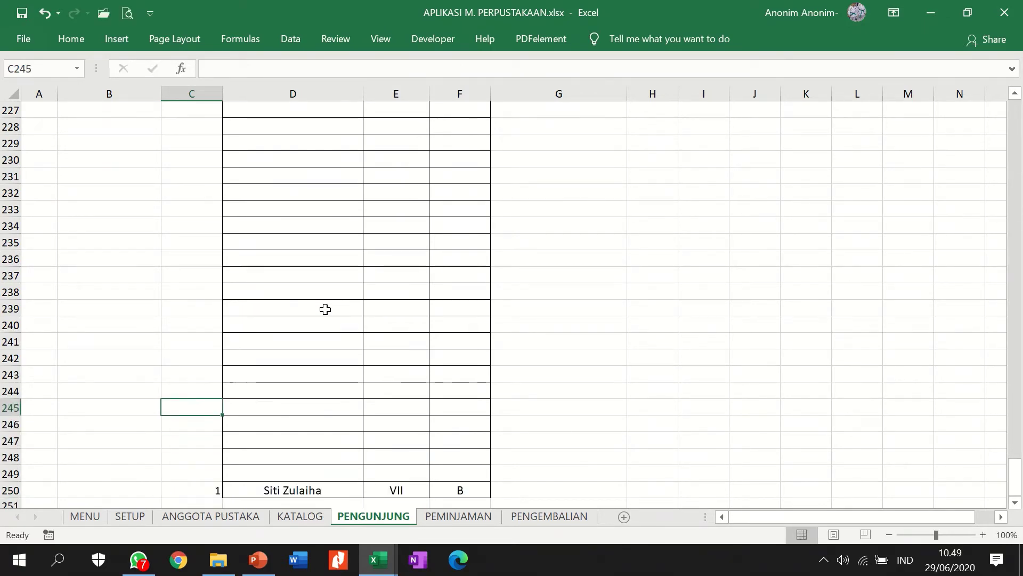
pyautogui.write('3')
pyautogui.press('Return')
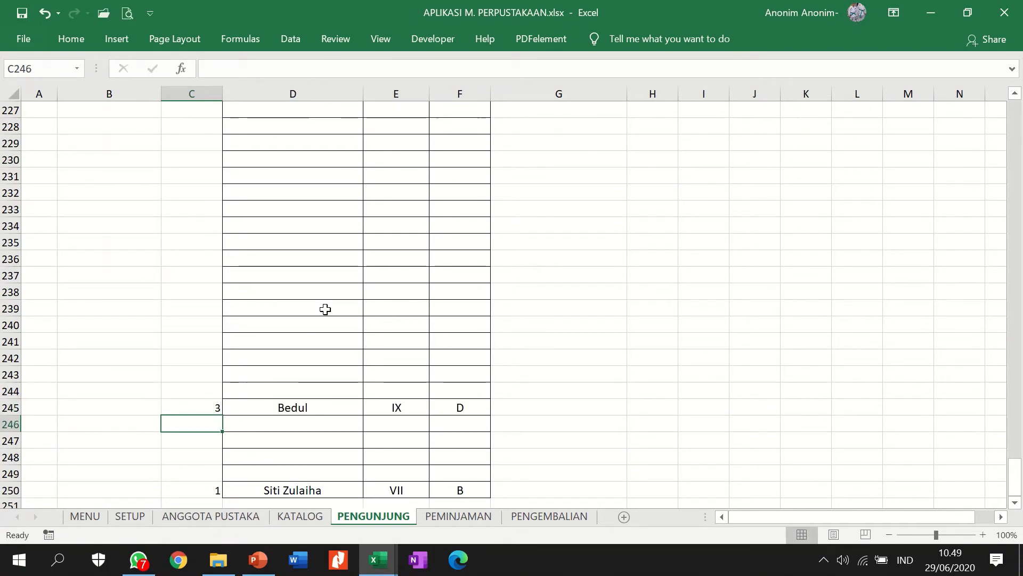
pyautogui.hotkey('ctrl', 'Up')
pyautogui.hotkey('ctrl', 'Up')
pyautogui.hotkey('ctrl', 'Up')
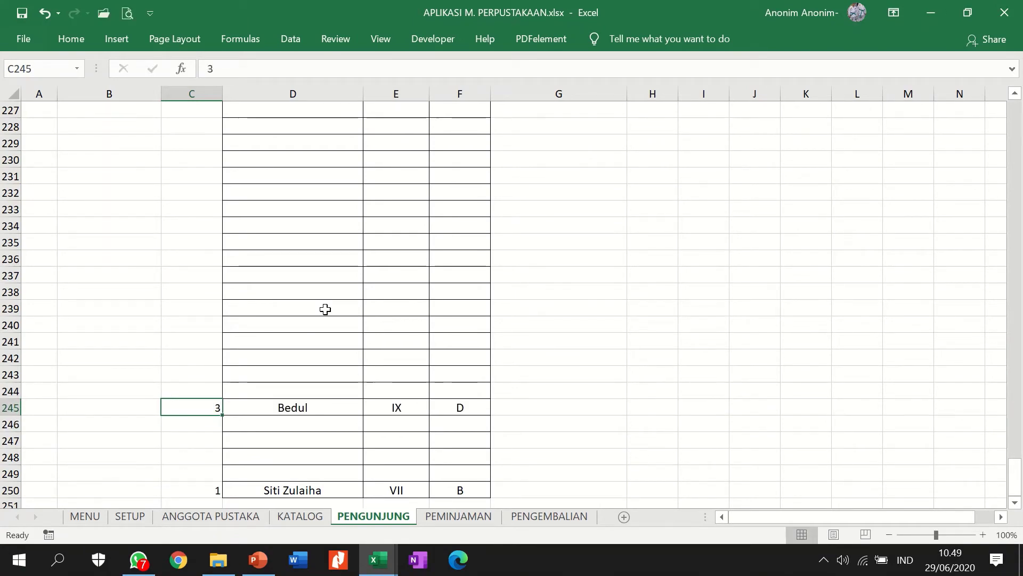
pyautogui.hotkey('ctrl', 'Up')
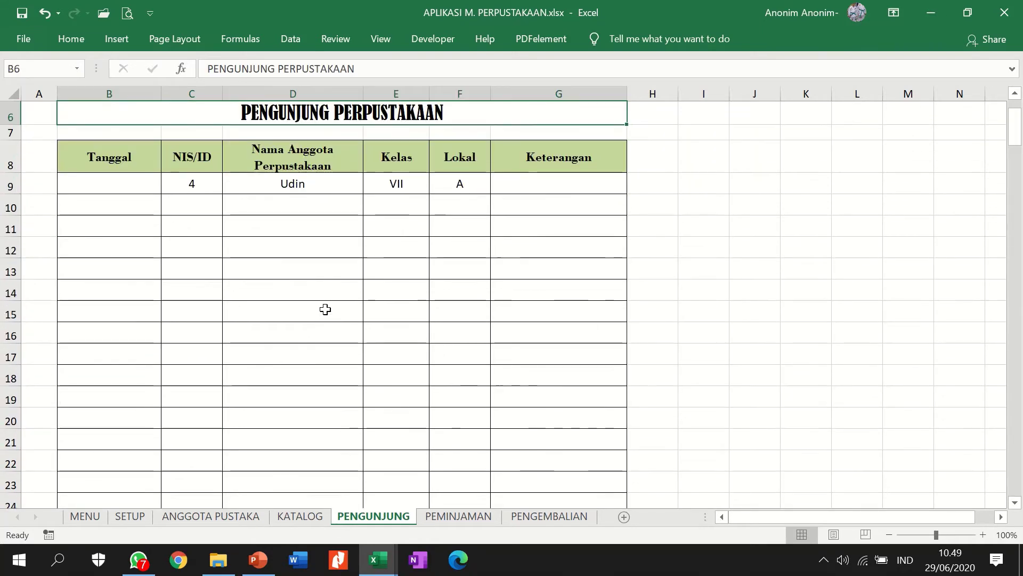
pyautogui.hotkey('ctrl', 'Down')
pyautogui.press('Left')
pyautogui.press('Right')
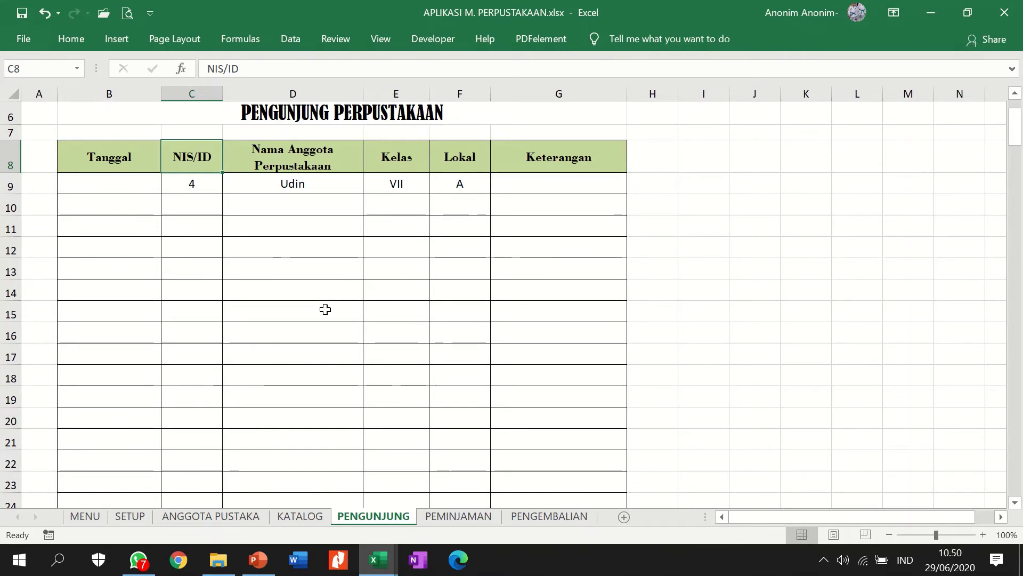
pyautogui.press('Down')
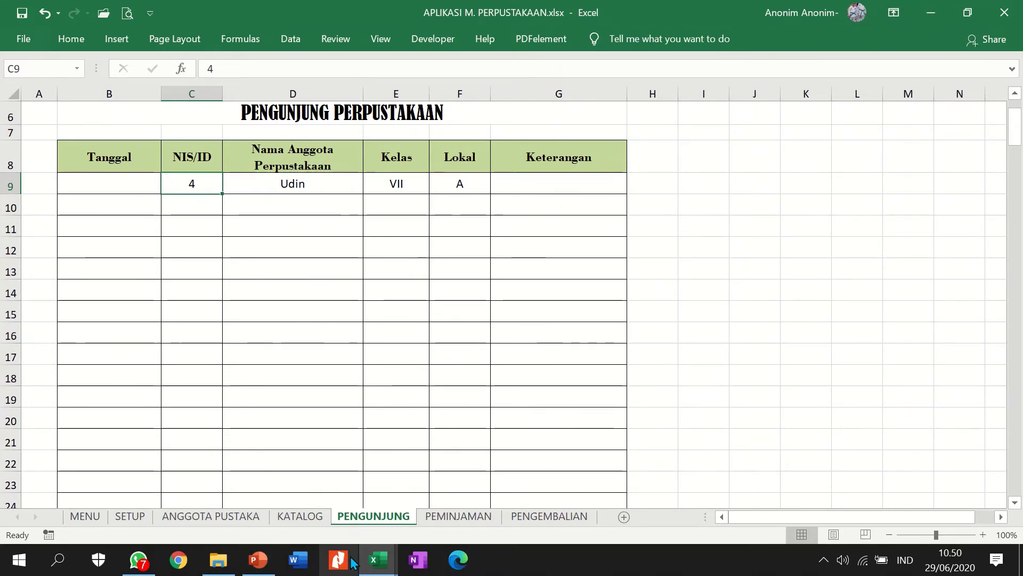
# In the Daftar Nilai workbook, enter an Aplikasi score of 50 for SMP Negeri 49 Merangin.
pyautogui.moveTo(378, 559)
pyautogui.click(183, 507)
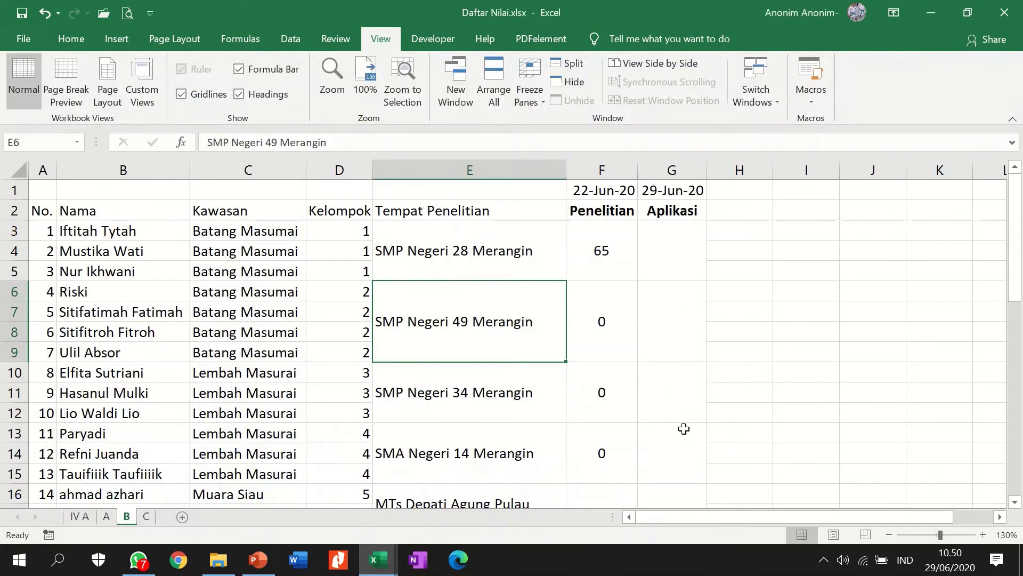
pyautogui.click(672, 251)
pyautogui.click(669, 323)
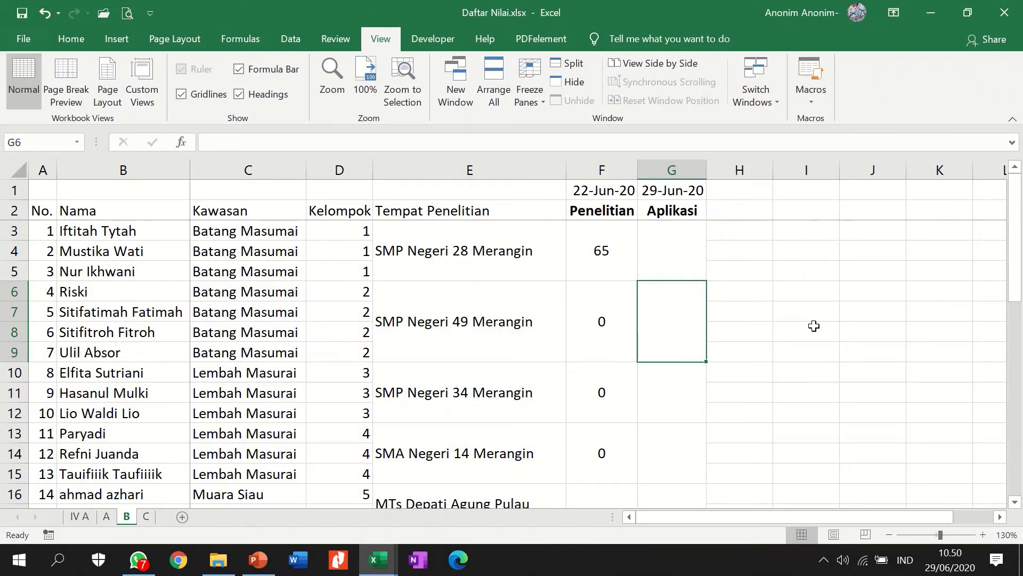
pyautogui.write('50')
pyautogui.press('Return')
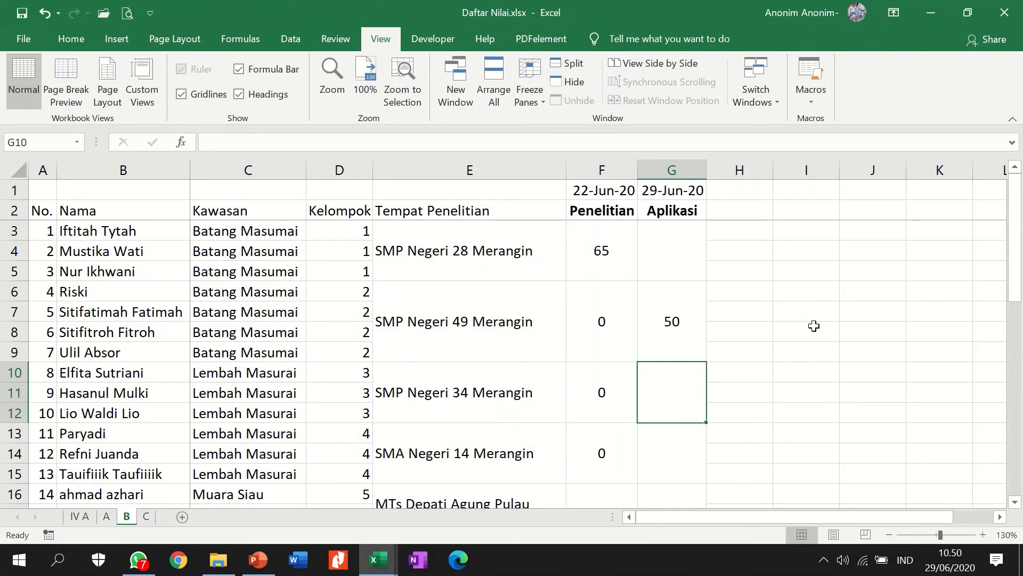
# Enter a 50 Aplikasi score for SMA Negeri 3 Merangin and select its location entry.
pyautogui.scroll(-3, 757, 324)
pyautogui.scroll(-2, 650, 442)
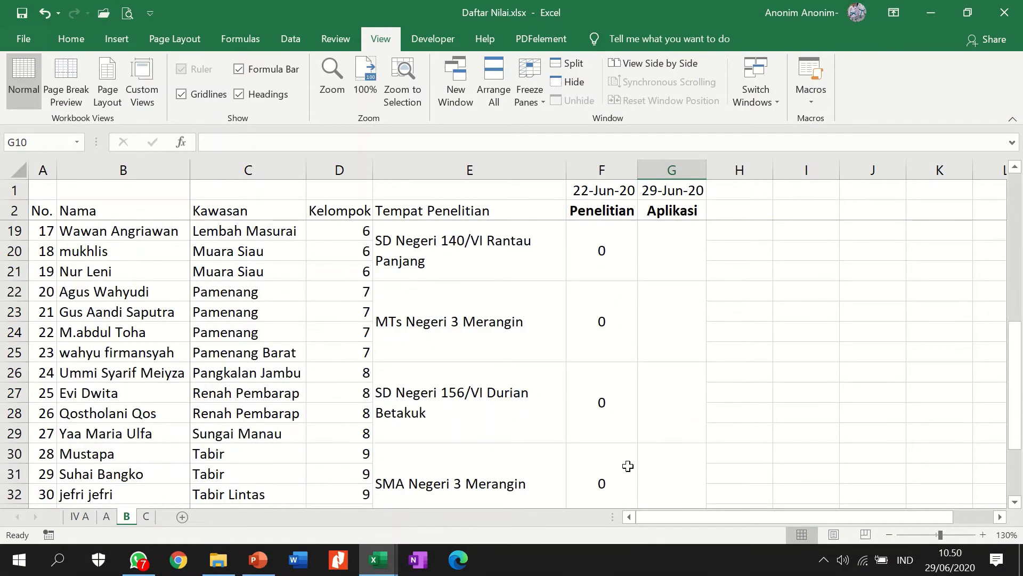
pyautogui.scroll(-5, 628, 466)
pyautogui.scroll(3, 635, 443)
pyautogui.click(670, 322)
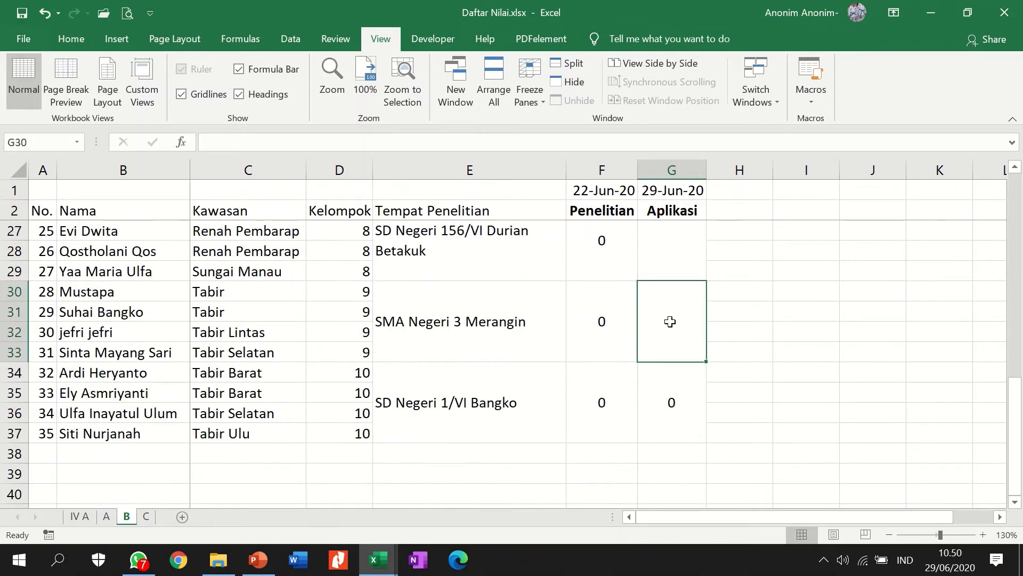
pyautogui.write('50')
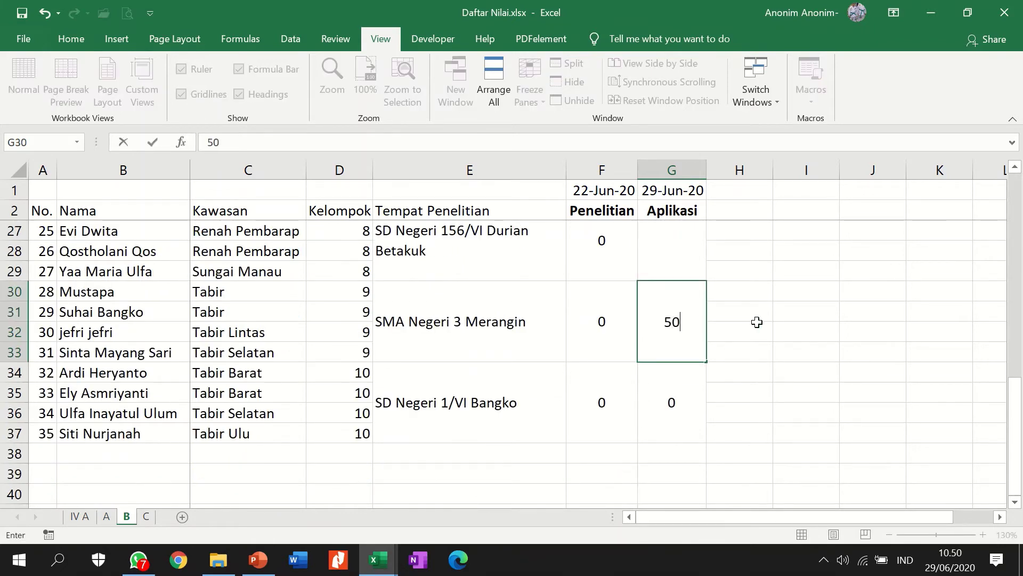
pyautogui.press('Up')
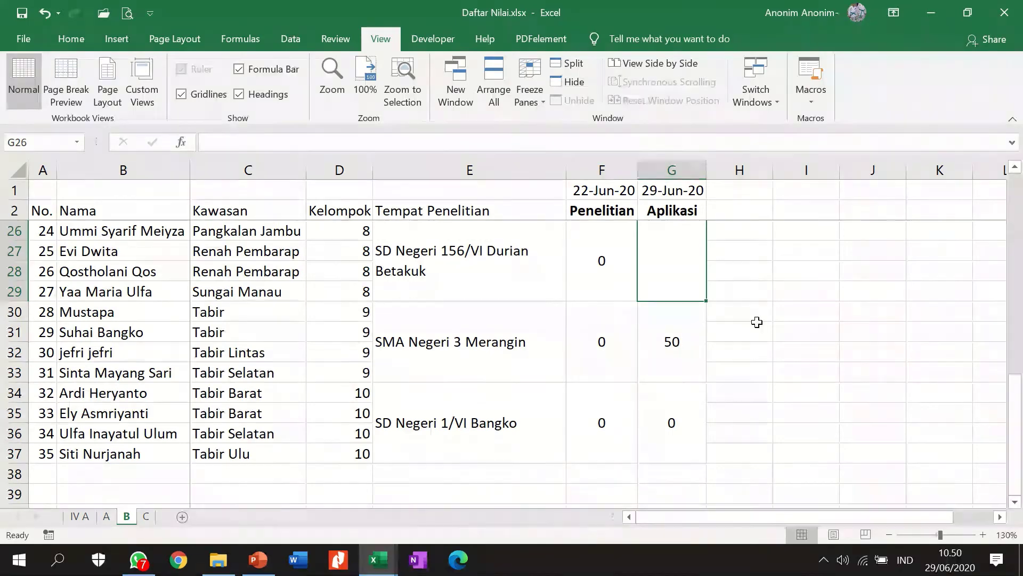
pyautogui.click(440, 347)
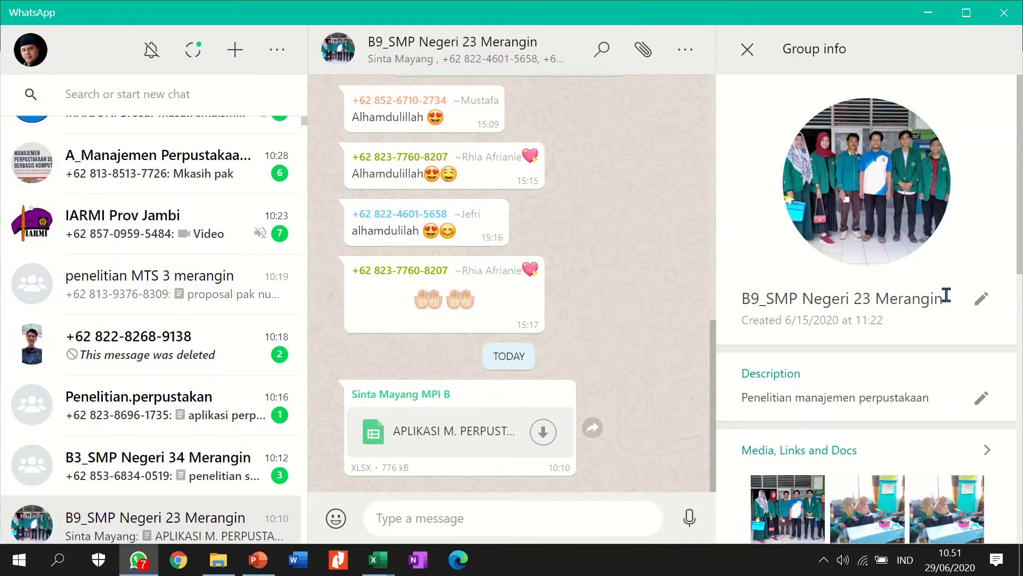
# Select 'SMP Negeri 23 Merangin' in the B9 group's info title.
pyautogui.moveTo(943, 299); pyautogui.dragTo(745, 302)
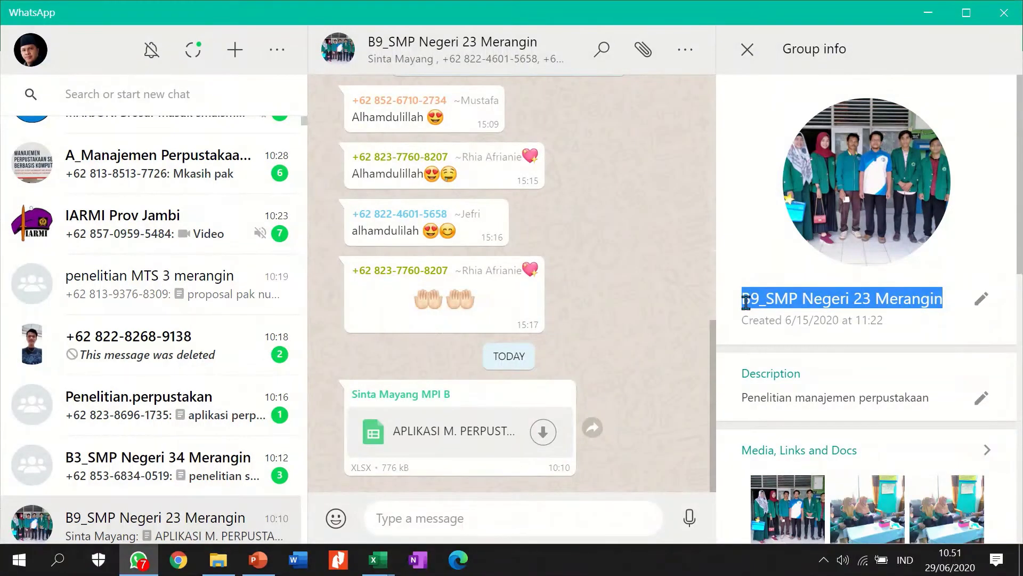
pyautogui.moveTo(755, 299); pyautogui.dragTo(769, 297)
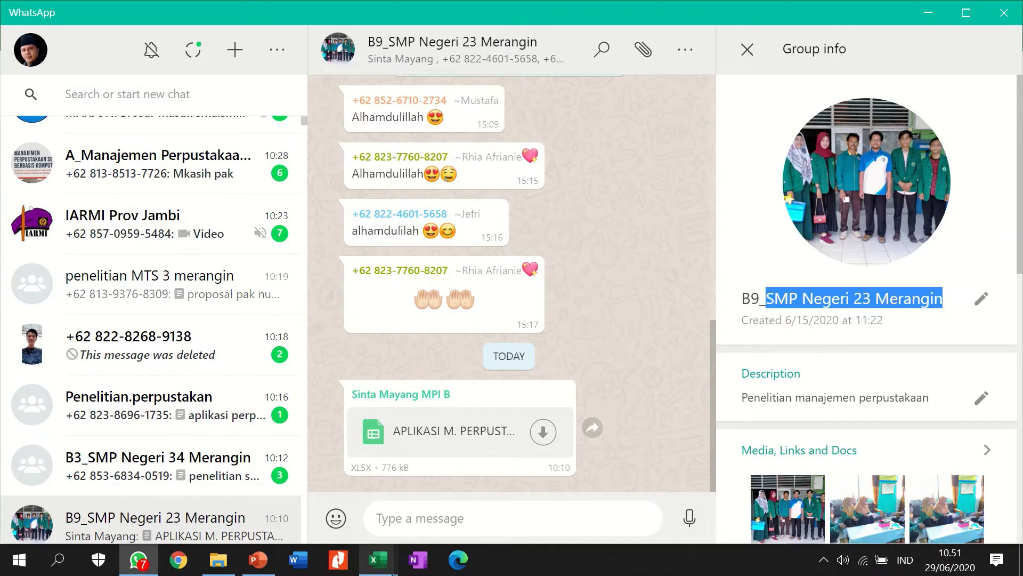
pyautogui.click(378, 560)
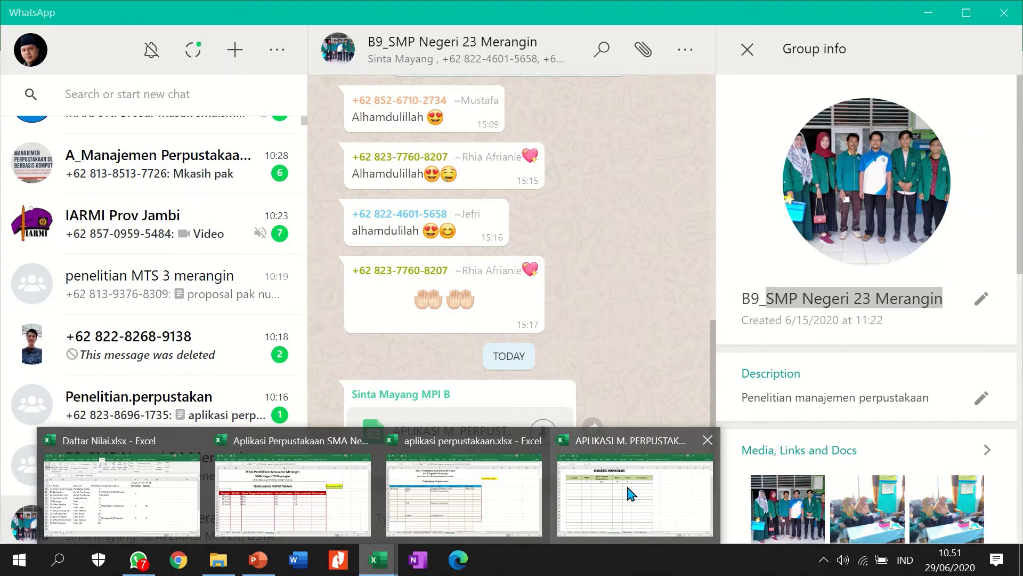
# Replace E30's location 'SMA Negeri 3 Merangin' with 'SMP Negeri 23 Merangin'.
pyautogui.click(164, 494)
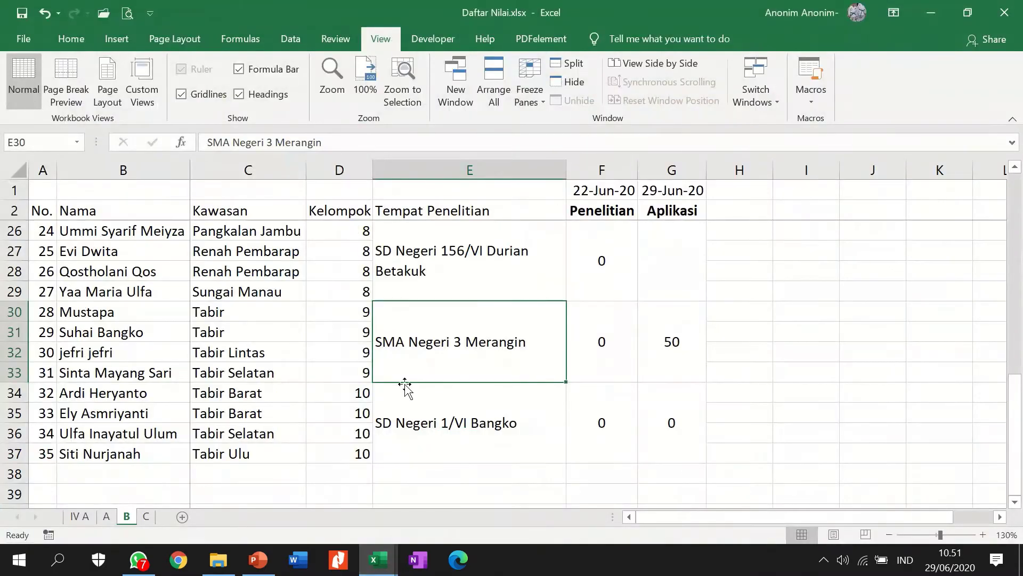
pyautogui.doubleClick(522, 342)
pyautogui.moveTo(522, 343); pyautogui.dragTo(326, 338)
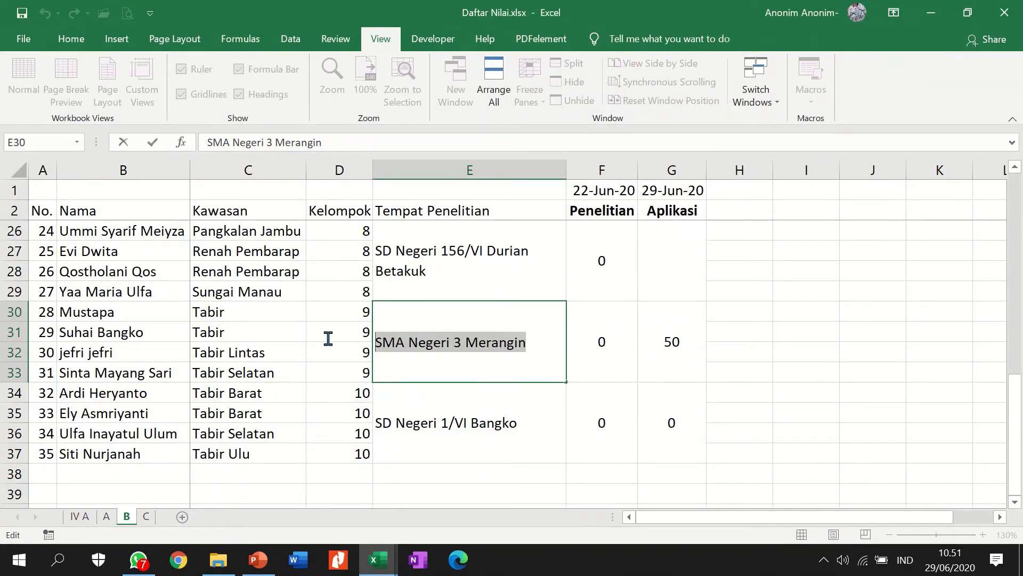
pyautogui.write('SMP Negeri 23 Merangin')
pyautogui.press('Return')
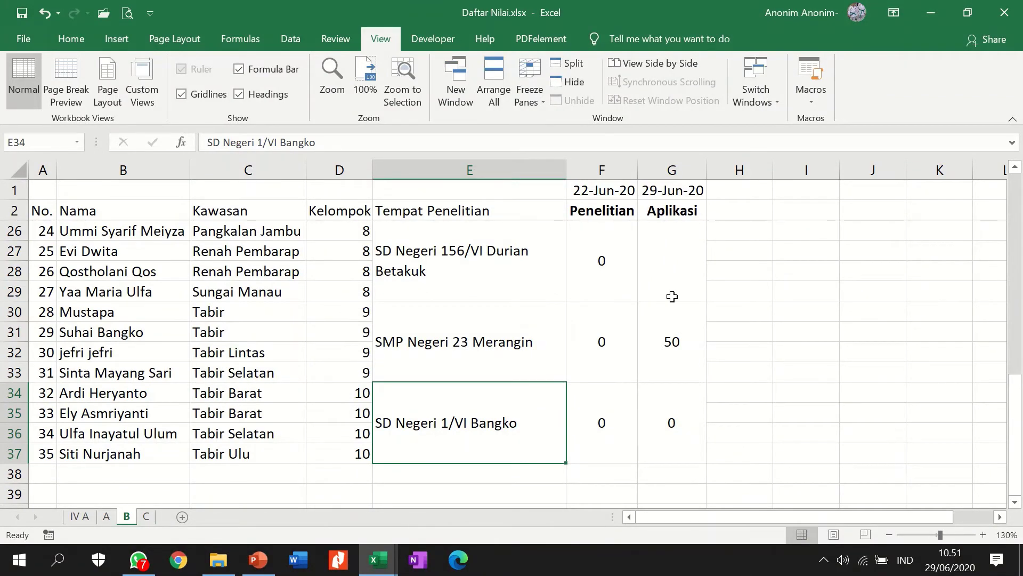
pyautogui.click(674, 270)
pyautogui.scroll(6, 675, 268)
pyautogui.scroll(-5, 675, 267)
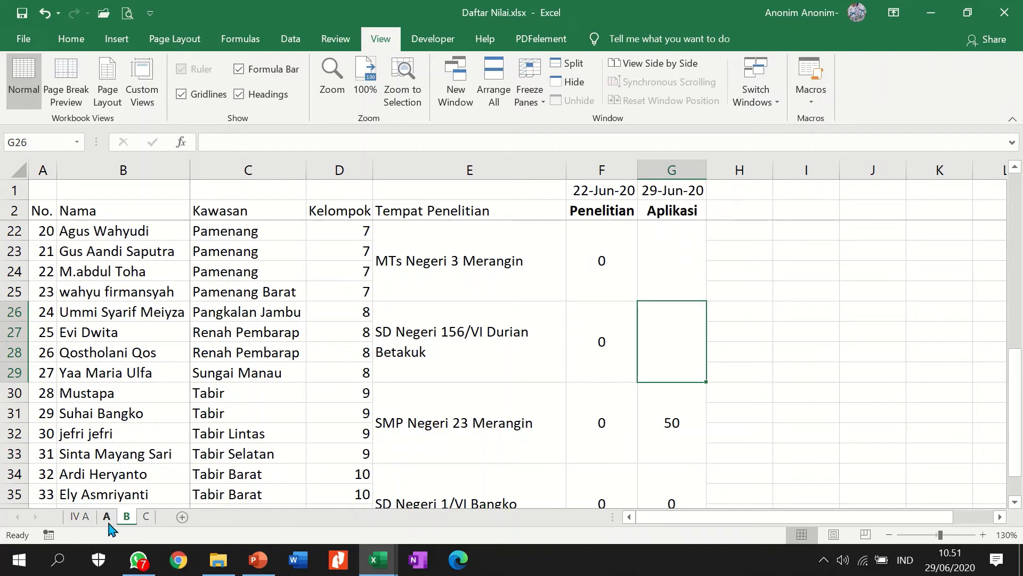
pyautogui.click(140, 561)
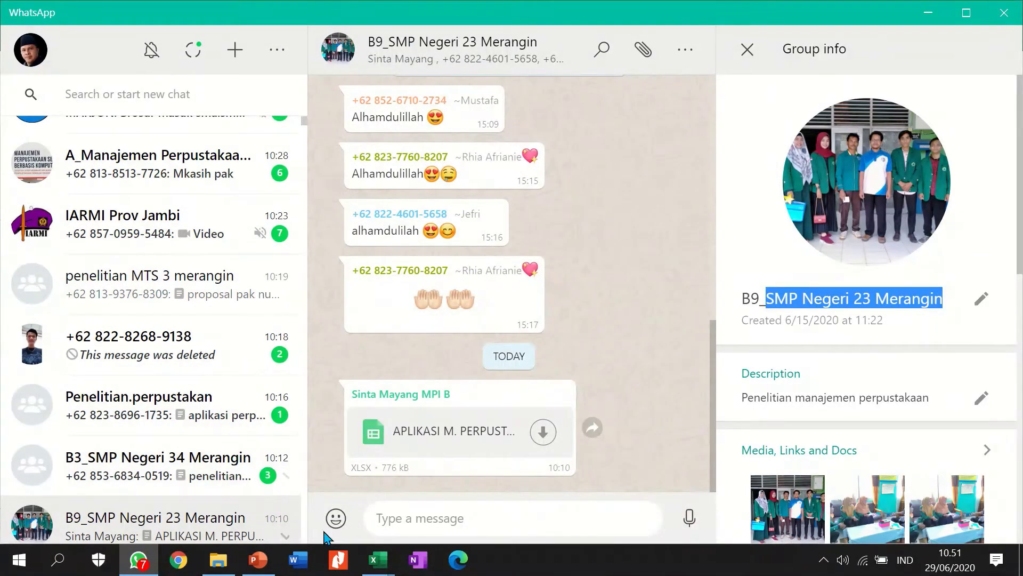
# Scroll WhatsApp's chat list to find and open the Penelitian.perpustakaan group.
pyautogui.click(141, 564)
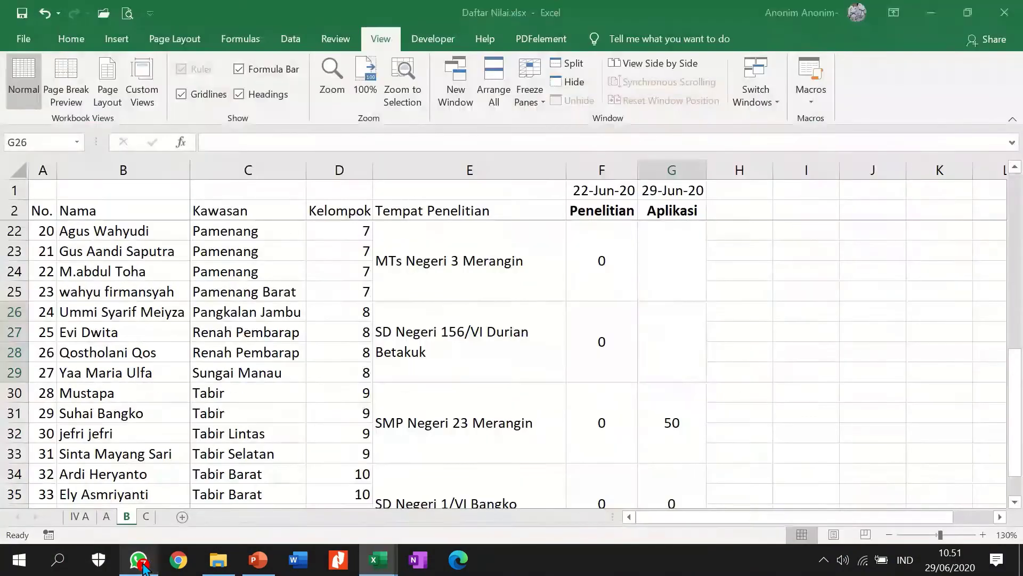
pyautogui.click(142, 565)
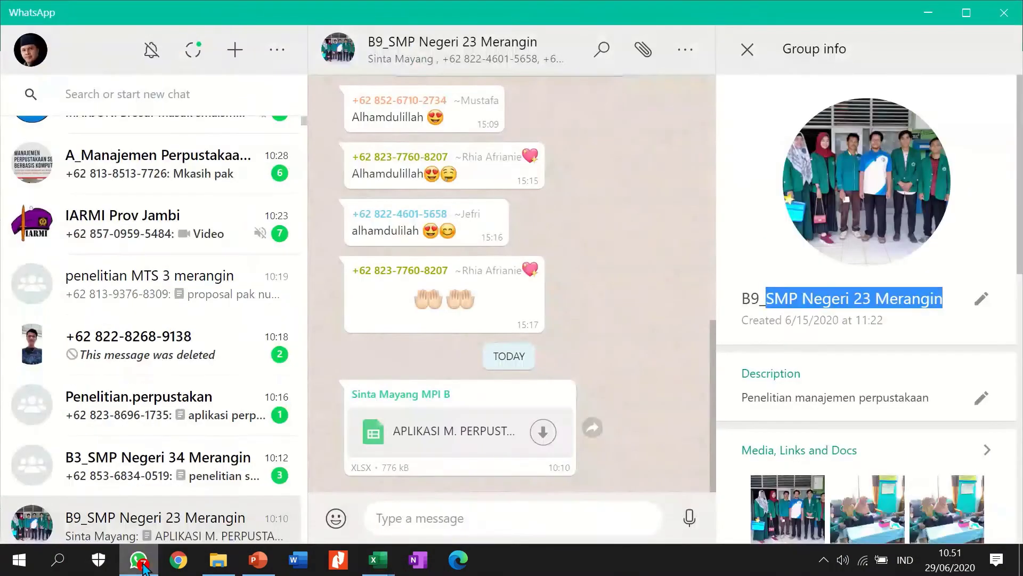
pyautogui.scroll(5, 217, 254)
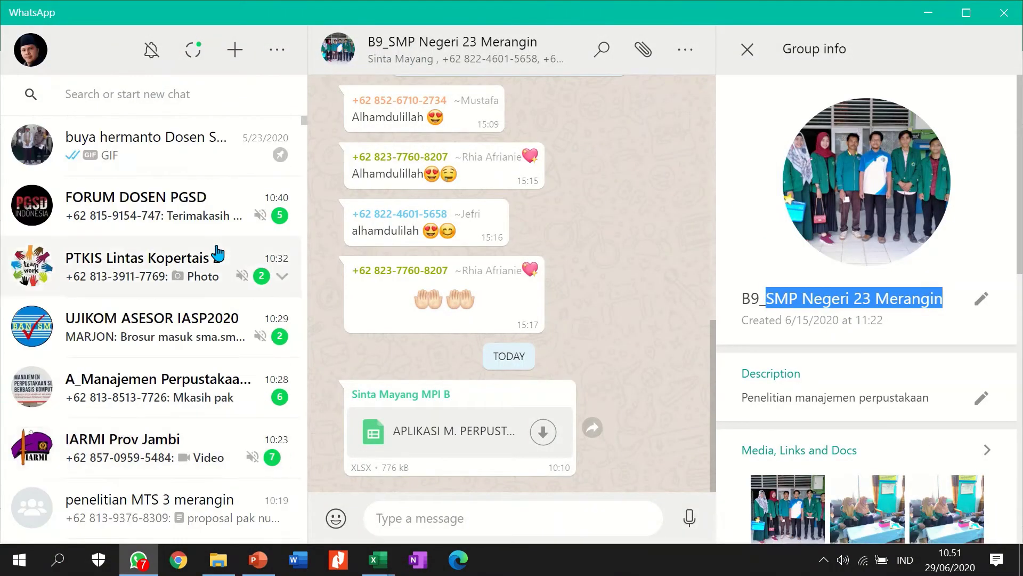
pyautogui.scroll(-5, 206, 297)
pyautogui.scroll(-2, 206, 297)
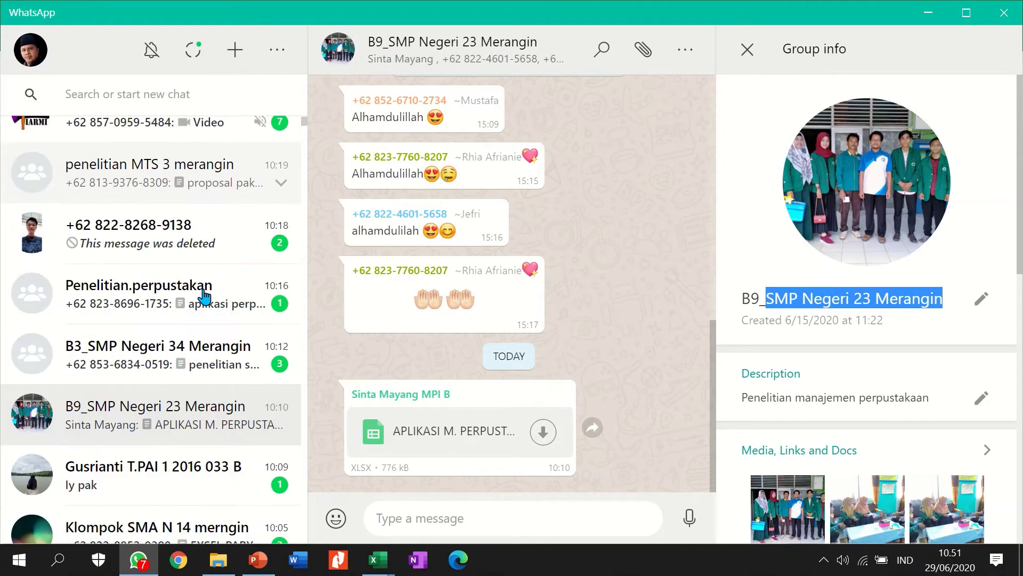
pyautogui.scroll(-2, 205, 297)
pyautogui.scroll(-2, 204, 297)
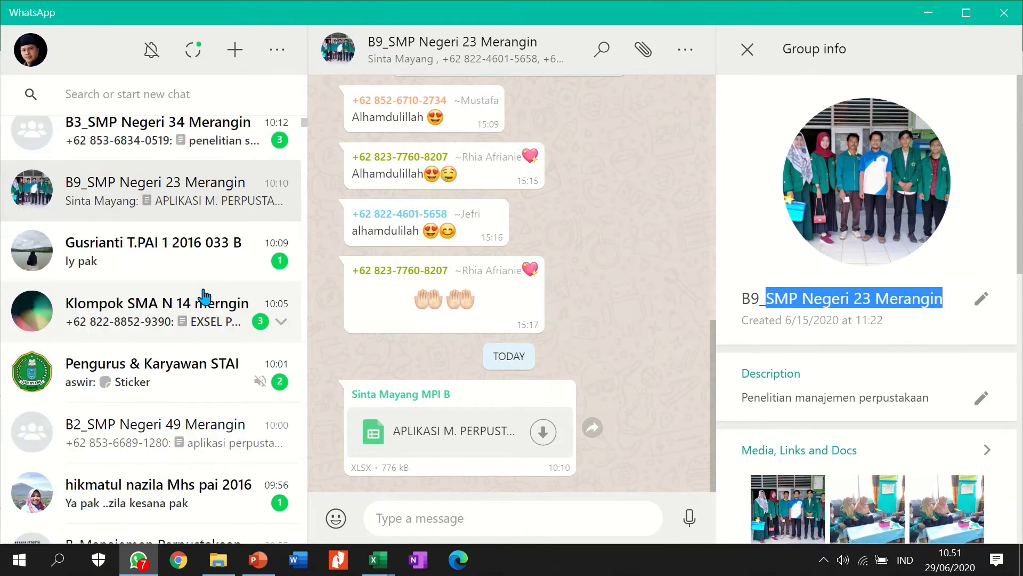
pyautogui.scroll(-2, 204, 297)
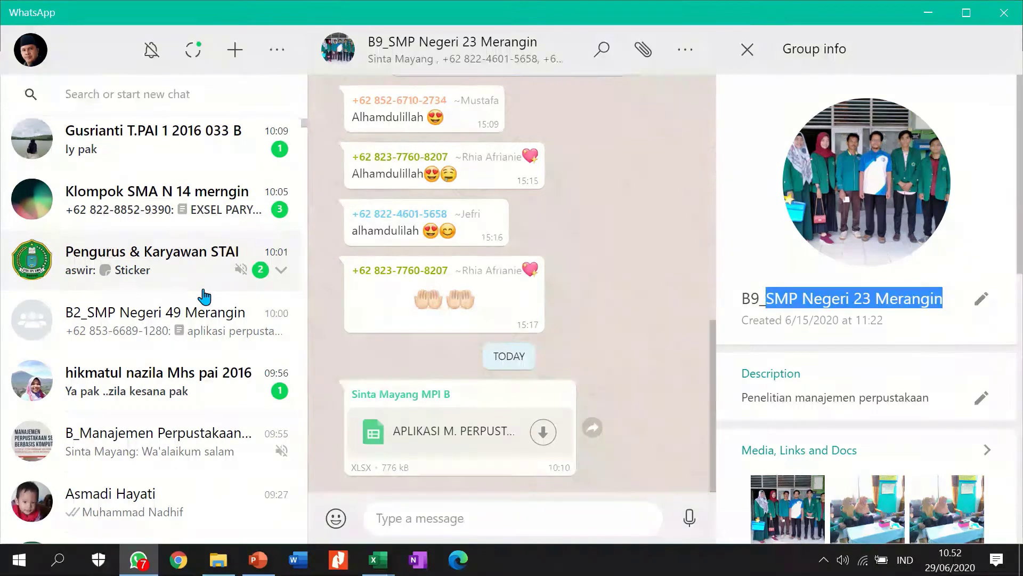
pyautogui.scroll(-2, 205, 297)
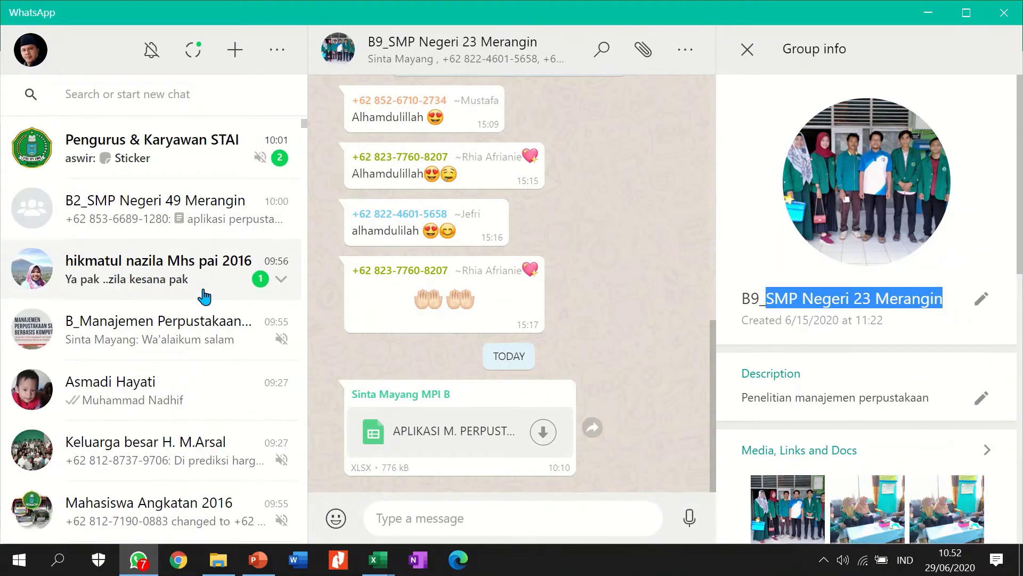
pyautogui.scroll(-4, 205, 297)
pyautogui.scroll(-6, 204, 296)
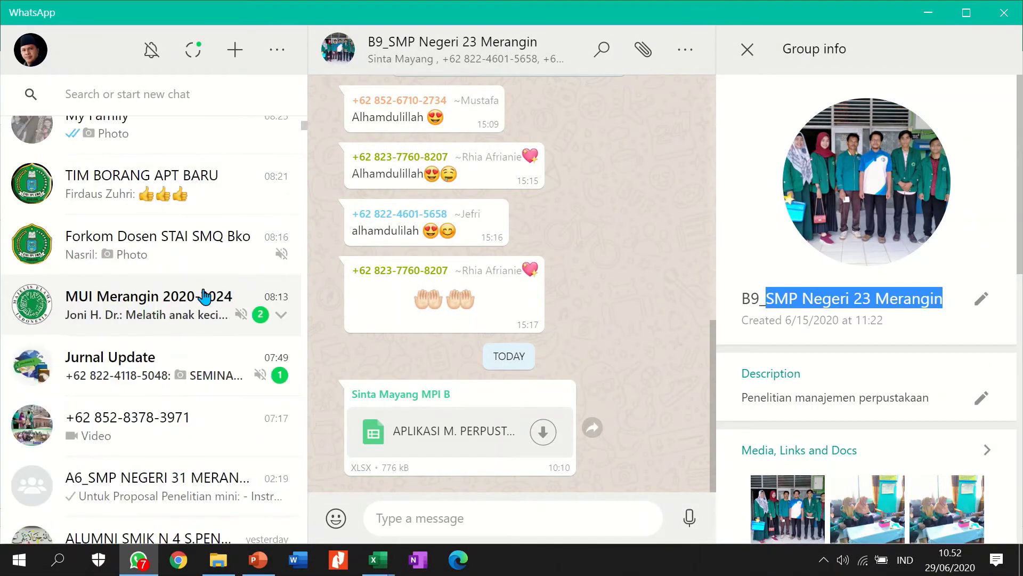
pyautogui.scroll(-4, 204, 297)
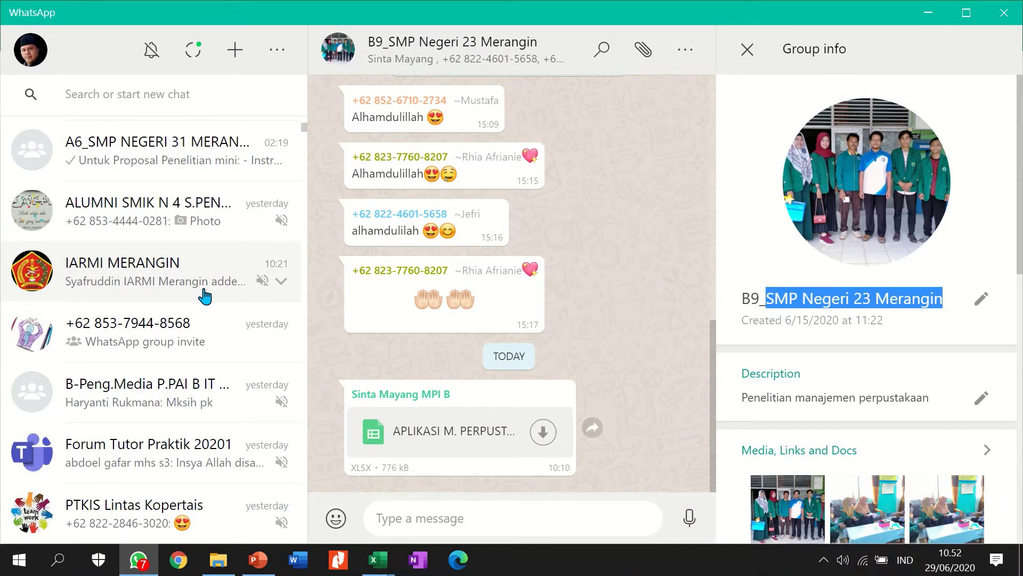
pyautogui.scroll(5, 205, 297)
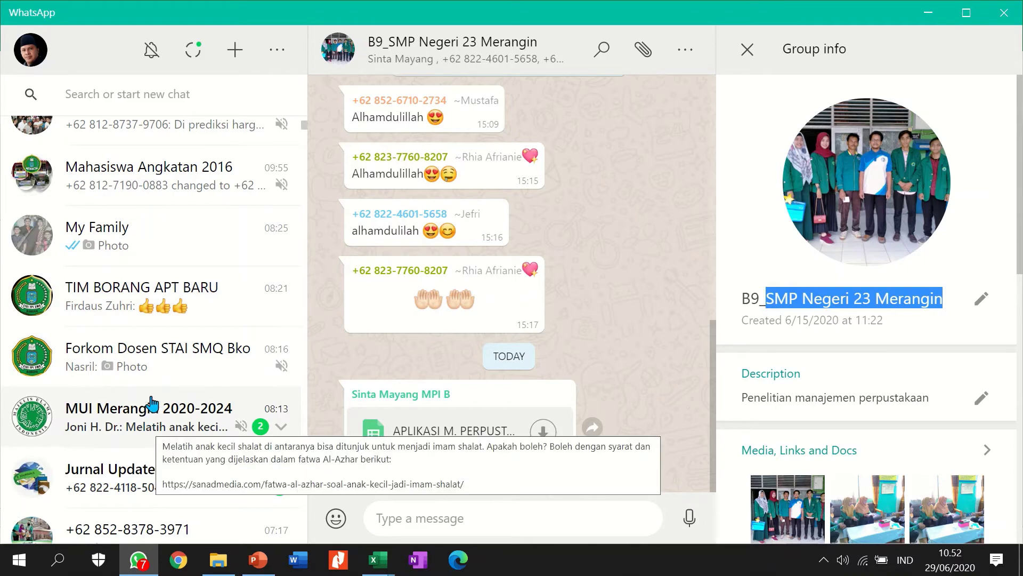
pyautogui.scroll(10, 152, 403)
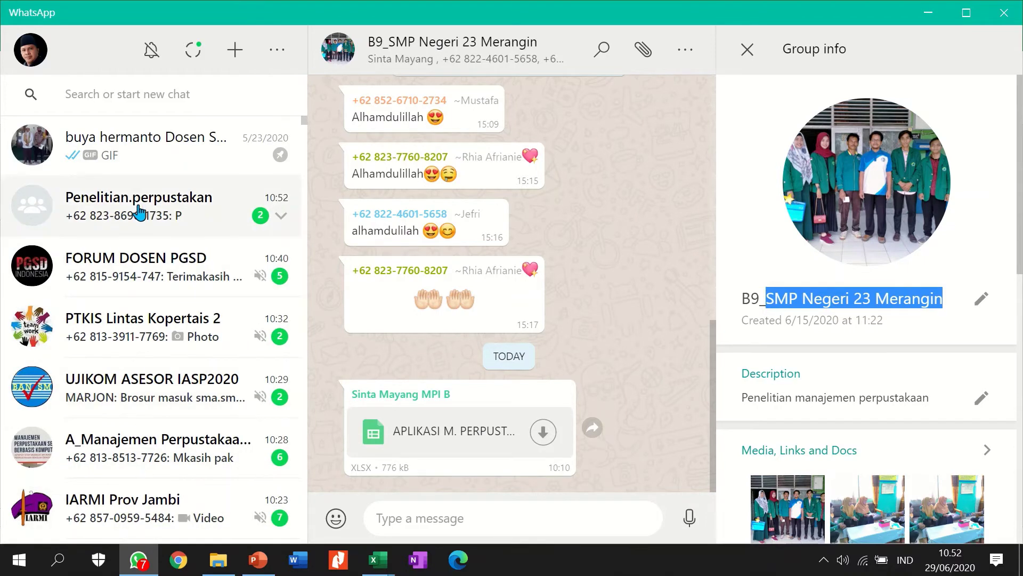
pyautogui.click(139, 213)
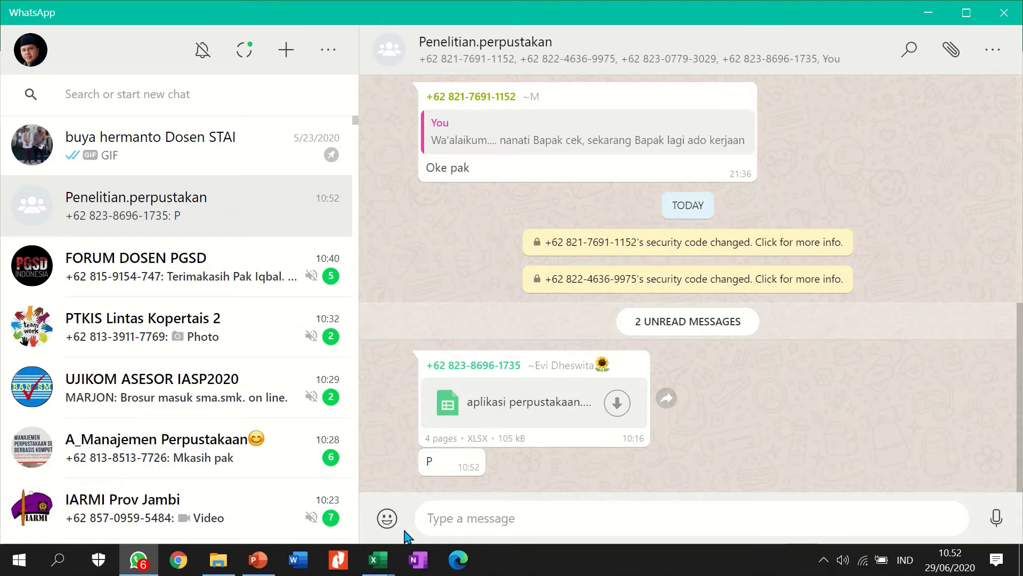
pyautogui.click(368, 564)
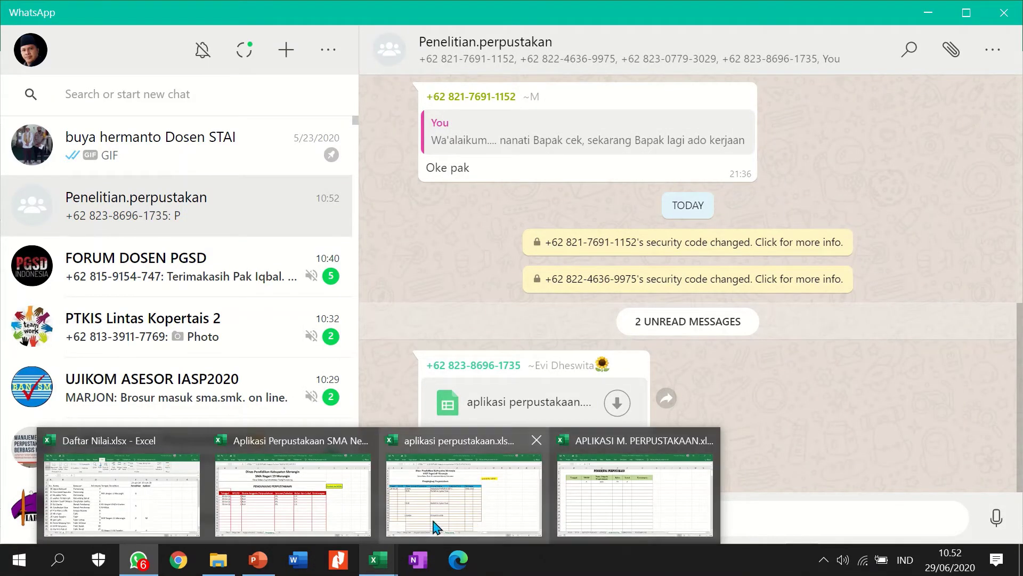
pyautogui.click(161, 506)
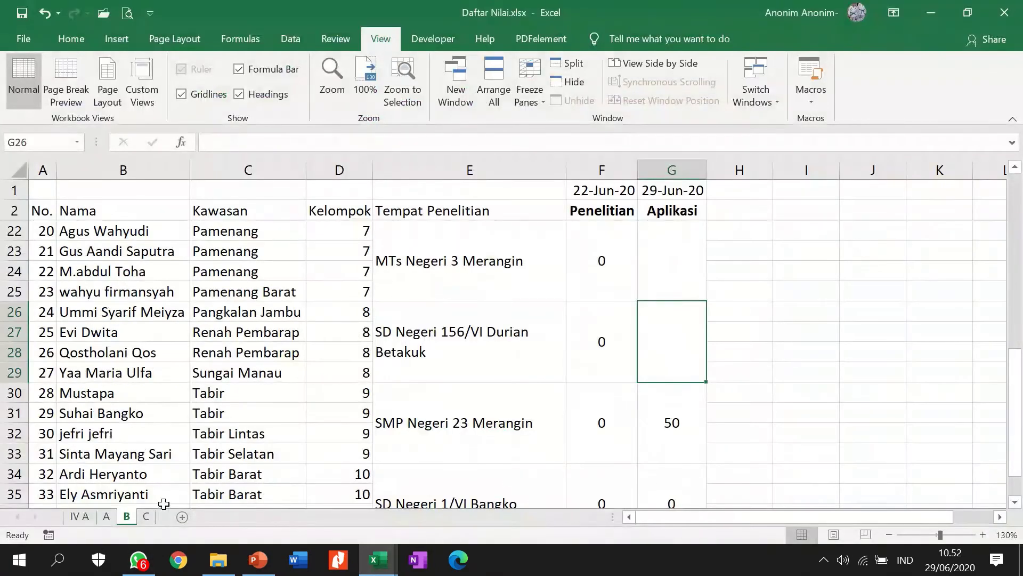
pyautogui.click(436, 355)
pyautogui.moveTo(379, 142); pyautogui.dragTo(193, 143)
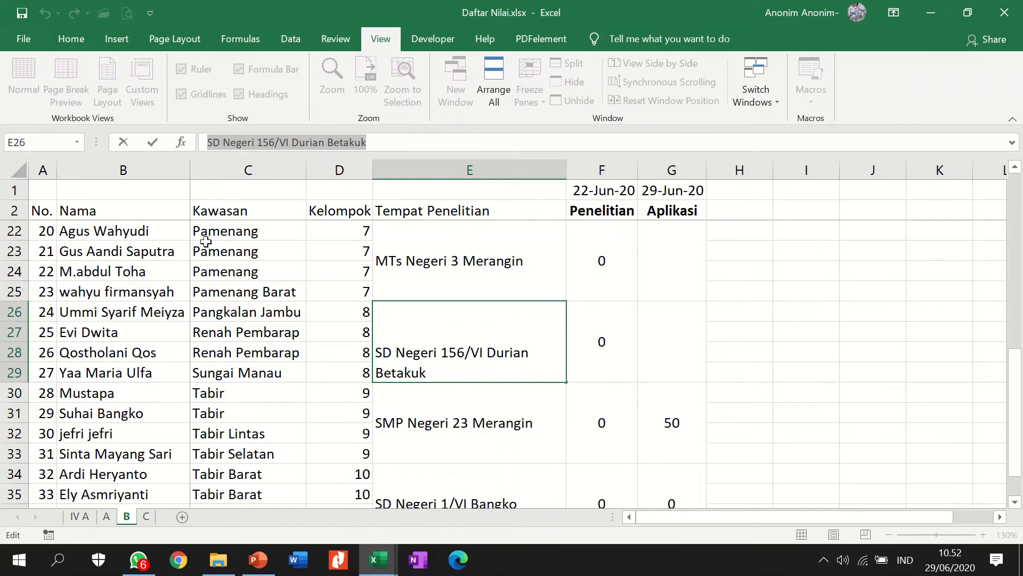
pyautogui.click(138, 564)
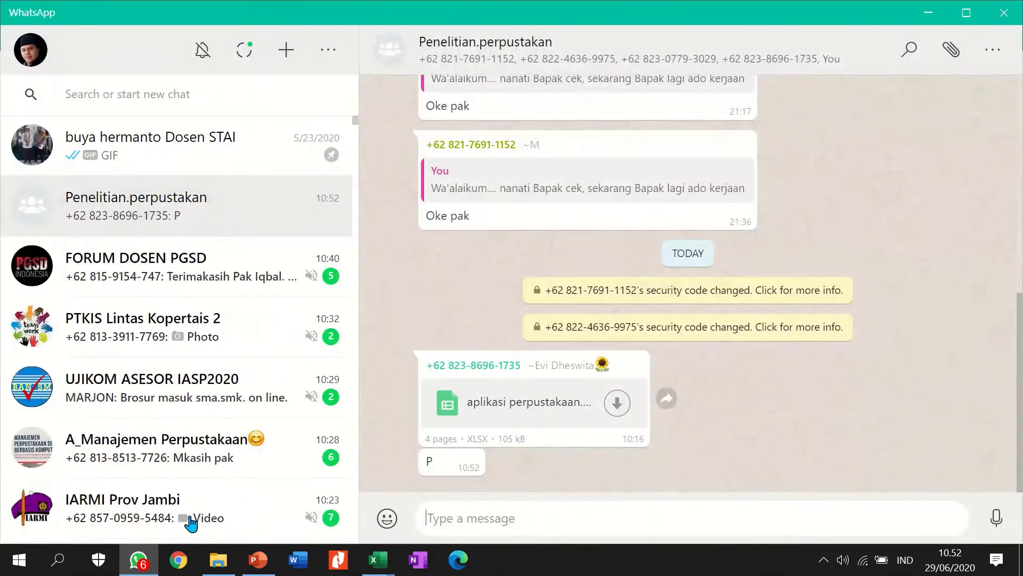
# Open the Penelitian.perpustakaan group info and replace its name with 'B8'.
pyautogui.click(573, 43)
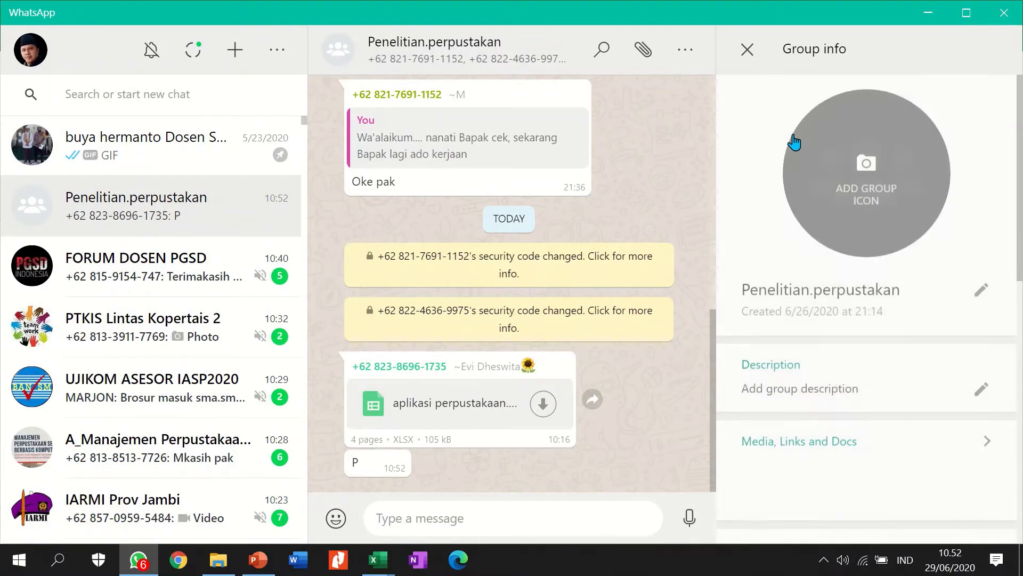
pyautogui.click(980, 297)
pyautogui.moveTo(936, 303); pyautogui.dragTo(687, 319)
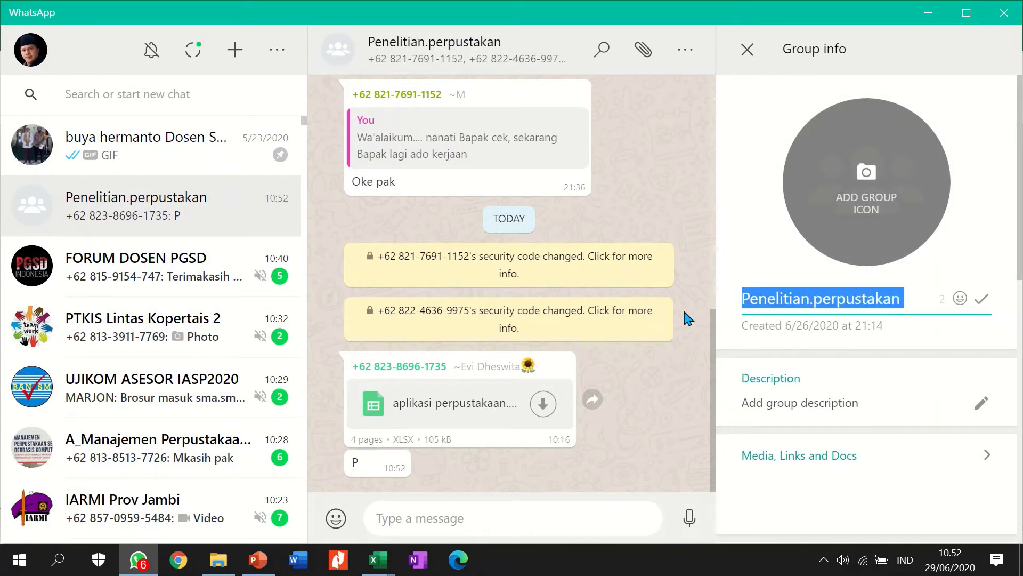
pyautogui.write('B')
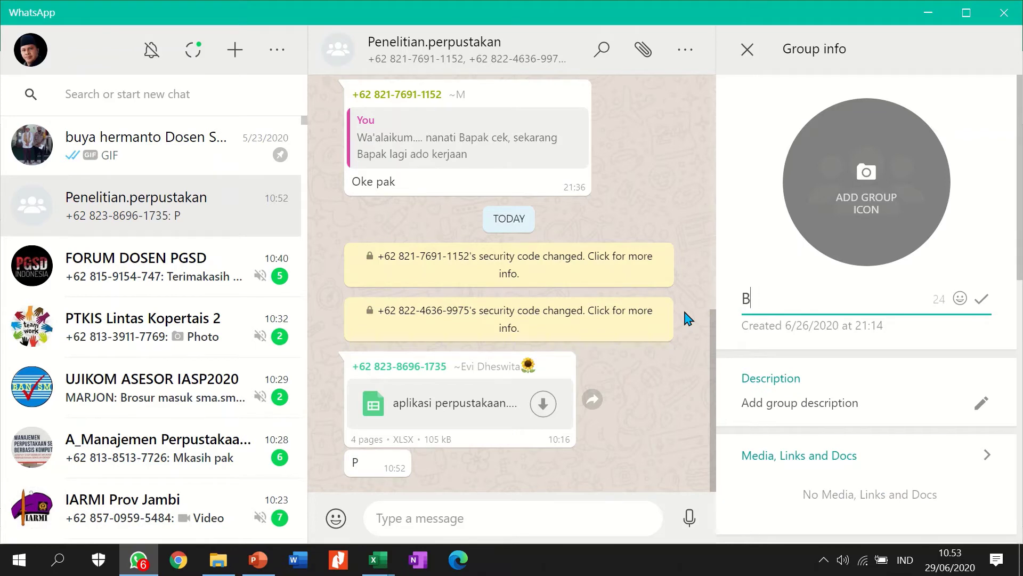
pyautogui.write('8_')
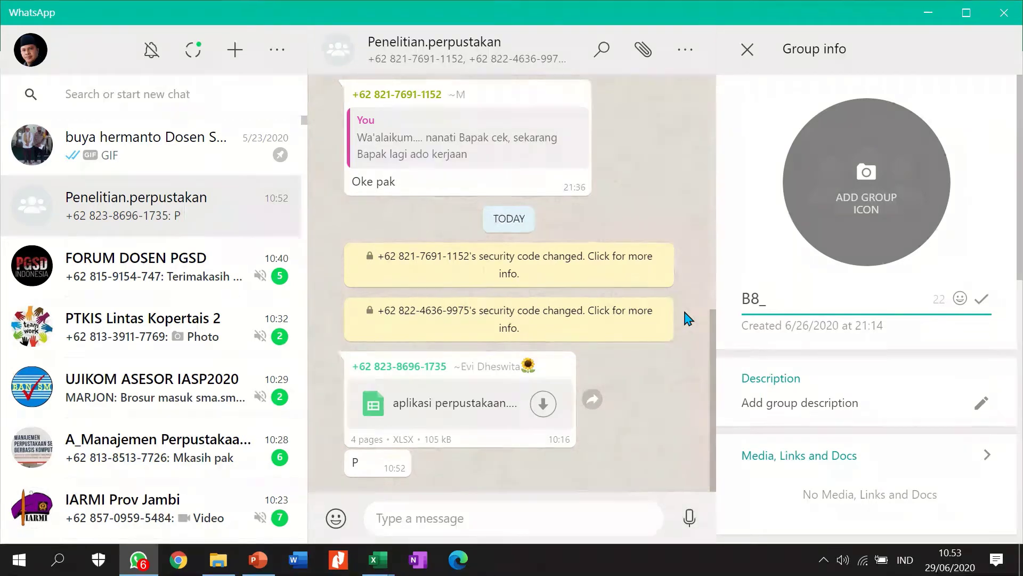
# Copy the school name from cell E26 of Daftar Nilai and paste it into the group name.
pyautogui.moveTo(375, 571)
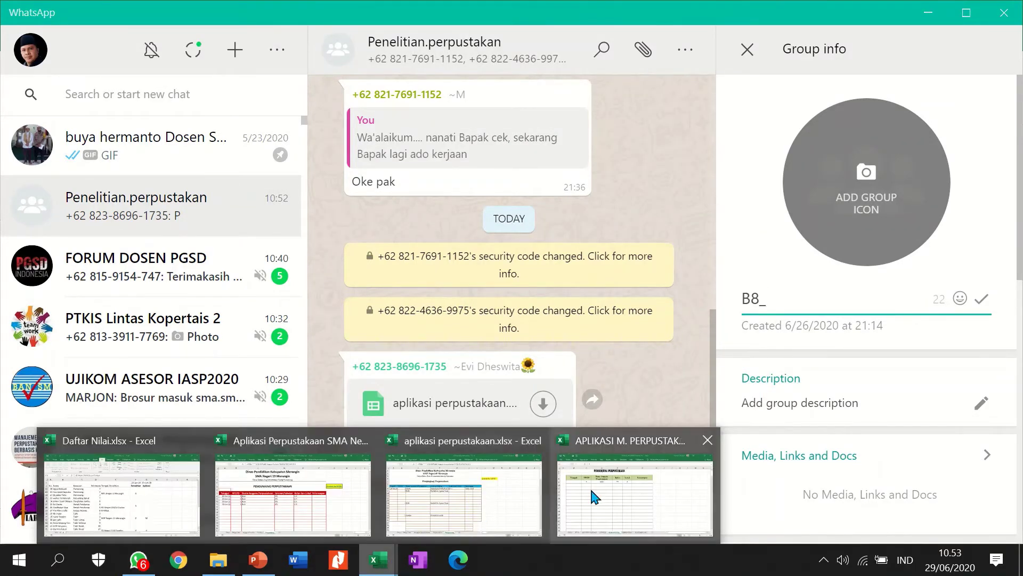
pyautogui.click(170, 481)
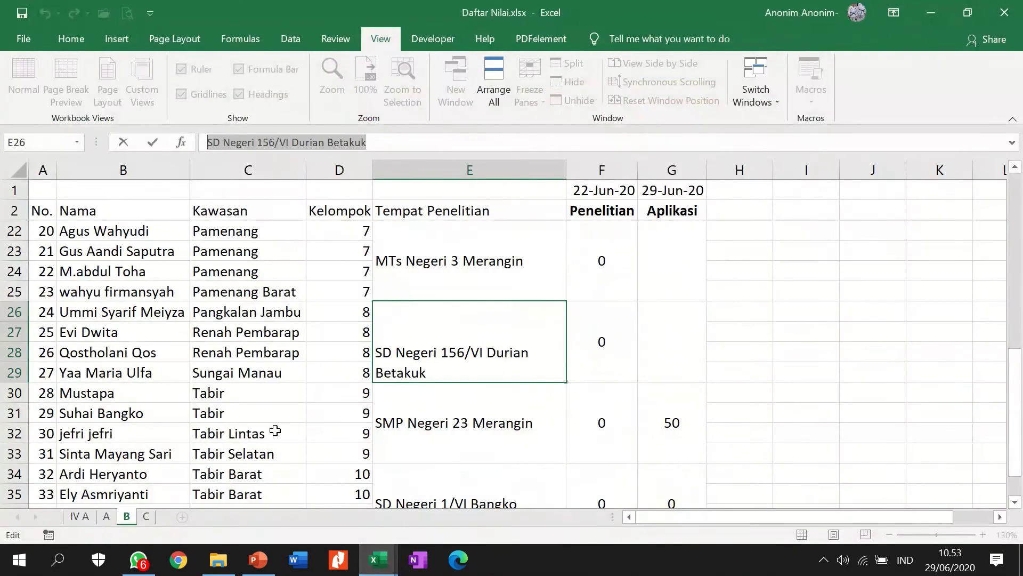
pyautogui.tripleClick(336, 142)
pyautogui.rightClick(324, 148)
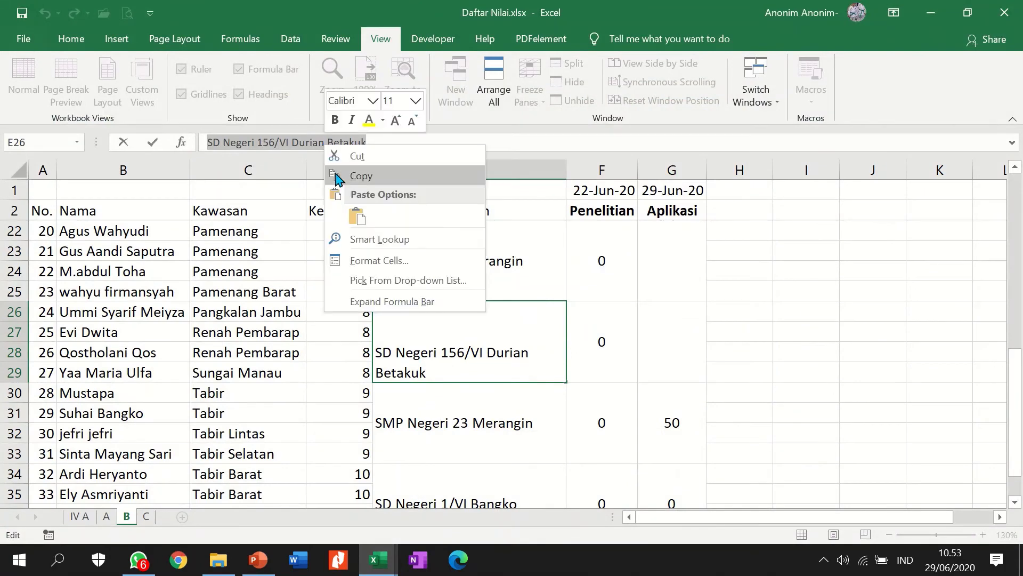
pyautogui.click(361, 176)
pyautogui.click(139, 560)
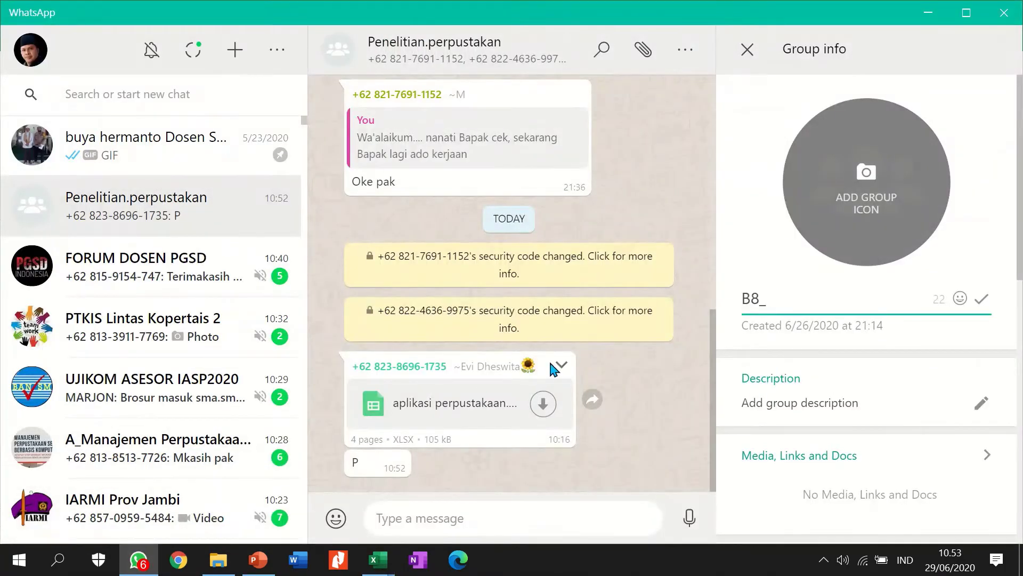
pyautogui.rightClick(793, 303)
pyautogui.click(805, 333)
# Copy just 'SD Negeri 156/VI' from the workbook and paste it after 'B8_' in the group name.
pyautogui.doubleClick(768, 299)
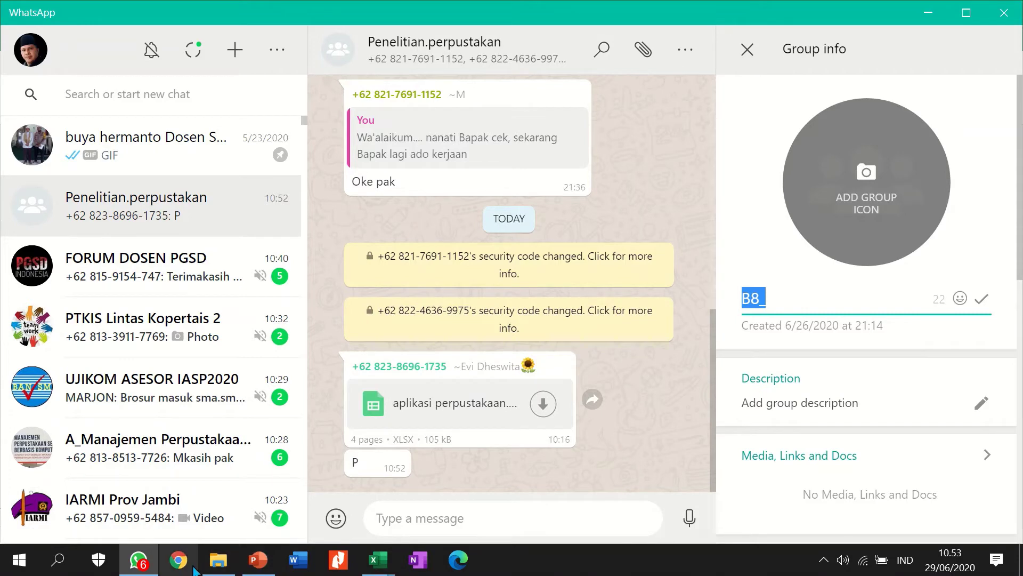
pyautogui.moveTo(378, 559)
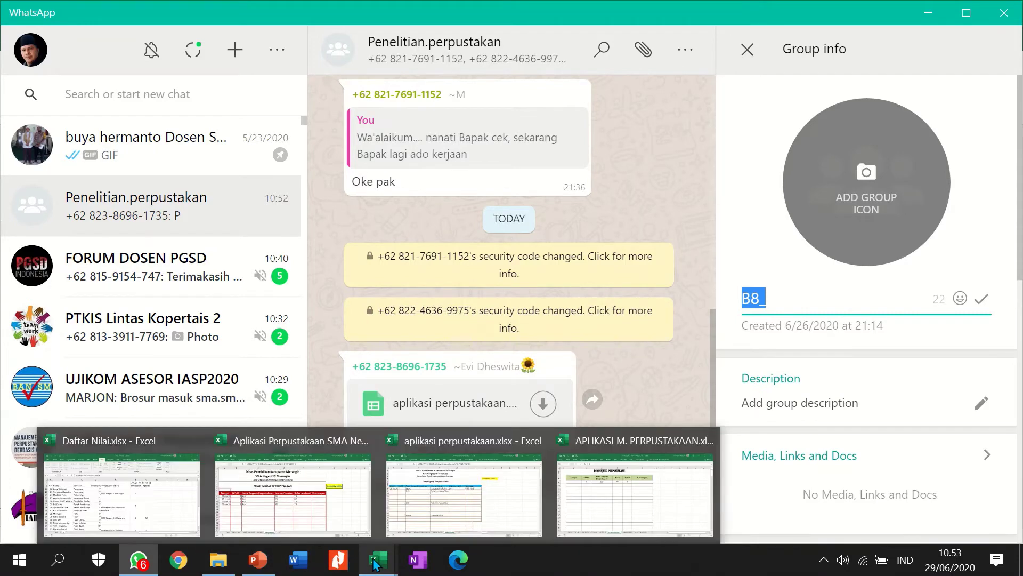
pyautogui.click(105, 505)
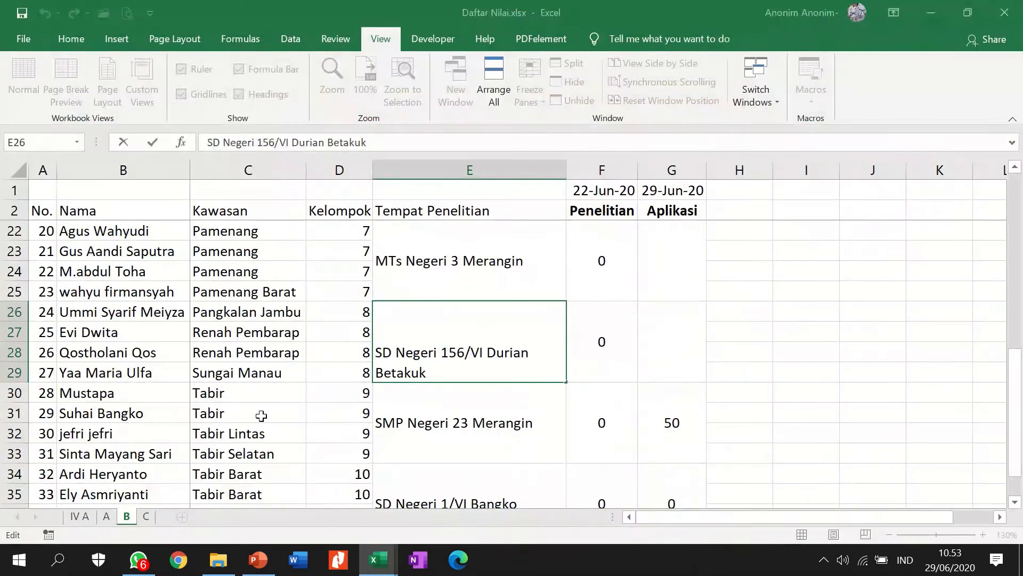
pyautogui.click(287, 144)
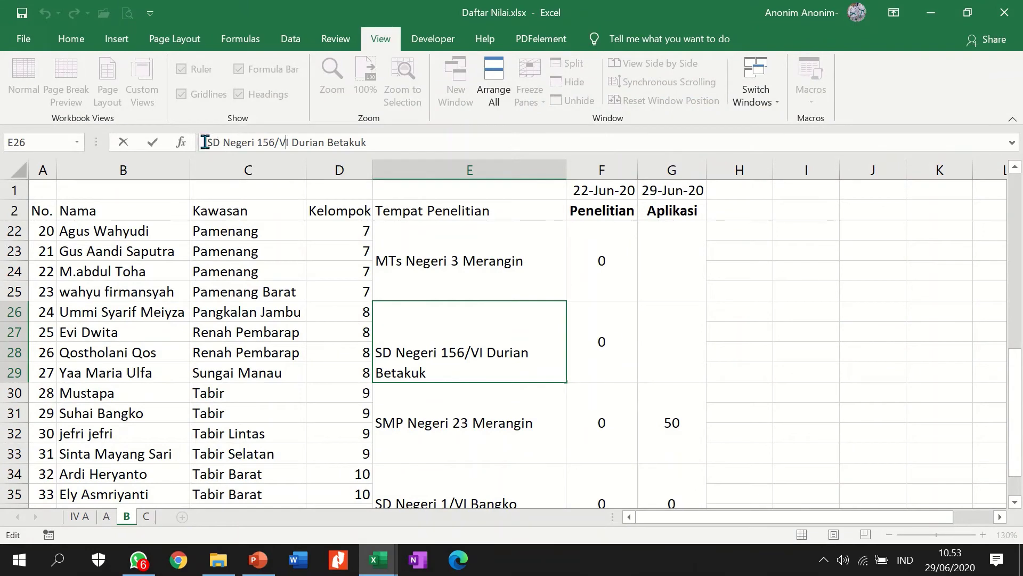
pyautogui.moveTo(207, 142); pyautogui.dragTo(325, 144)
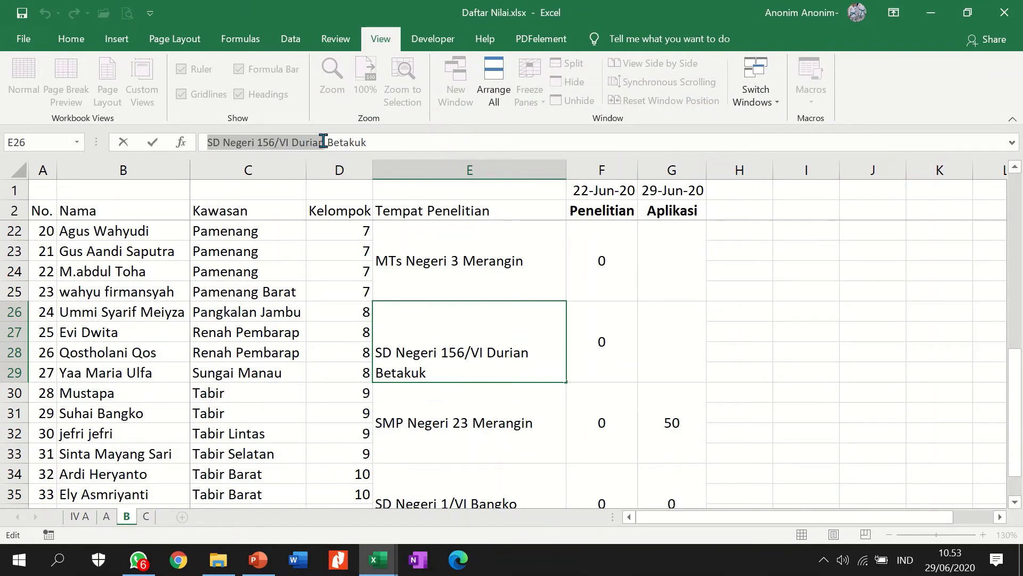
pyautogui.click(139, 560)
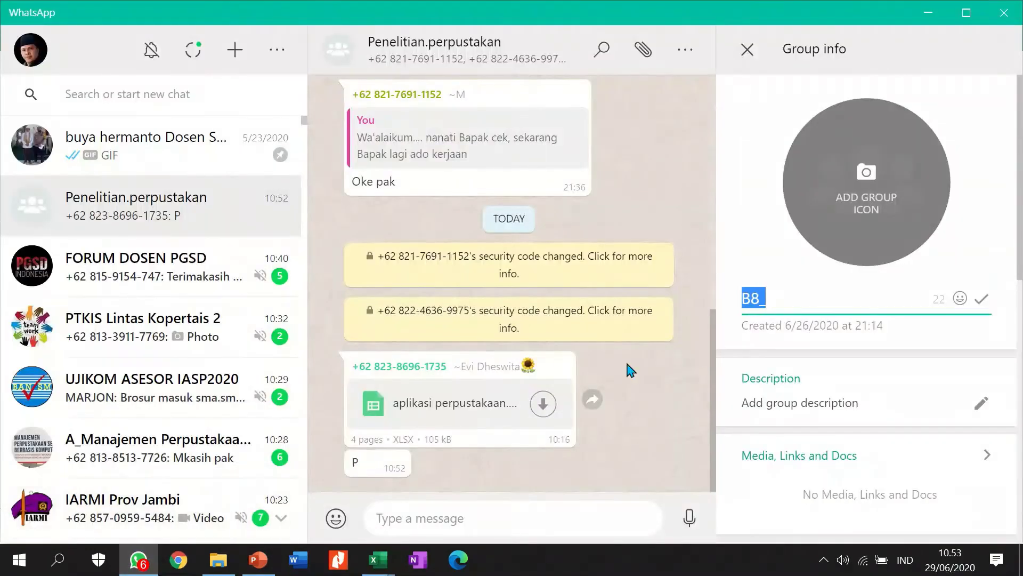
pyautogui.click(770, 299)
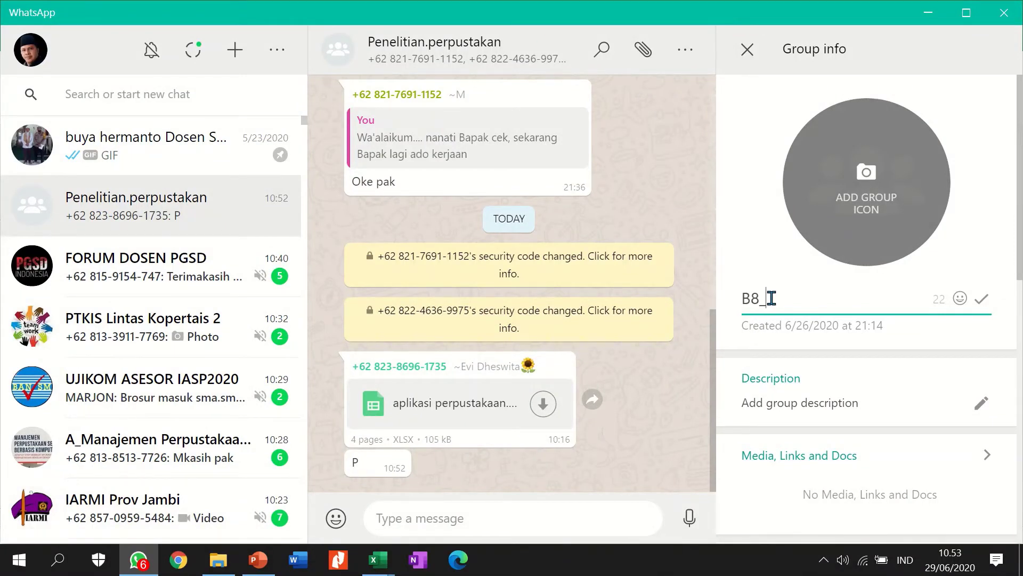
pyautogui.click(141, 563)
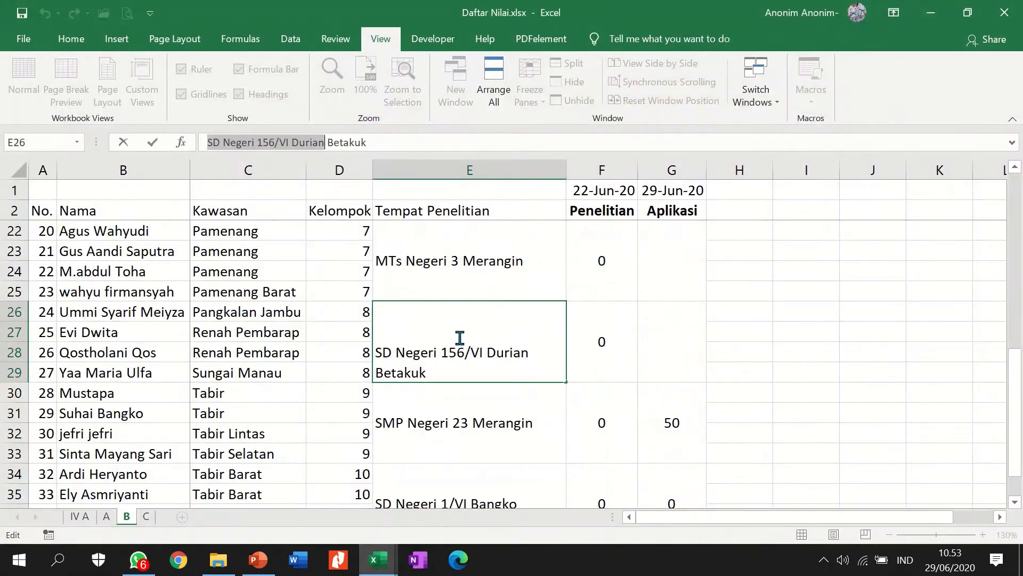
pyautogui.click(270, 141)
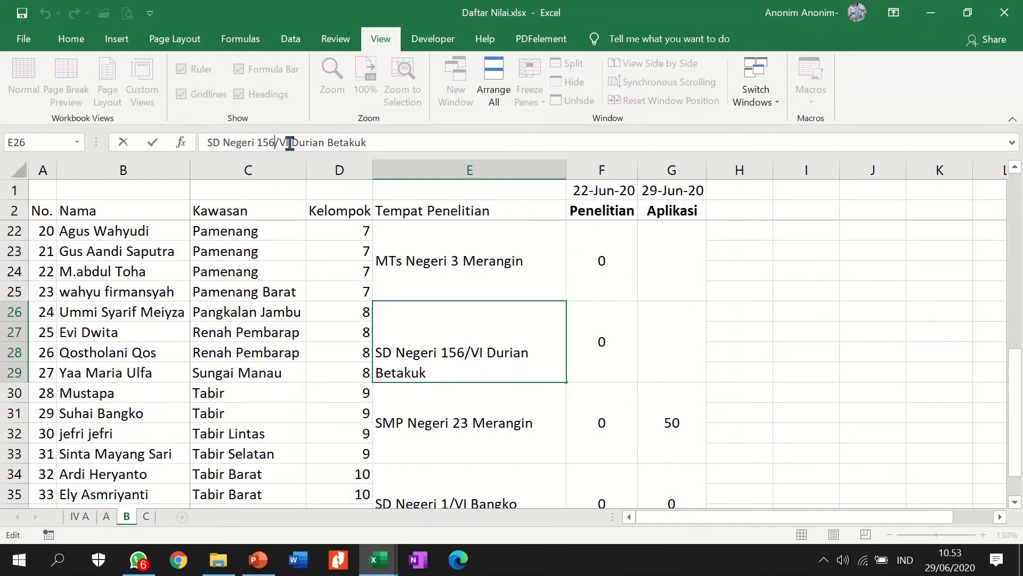
pyautogui.moveTo(288, 142); pyautogui.dragTo(201, 143)
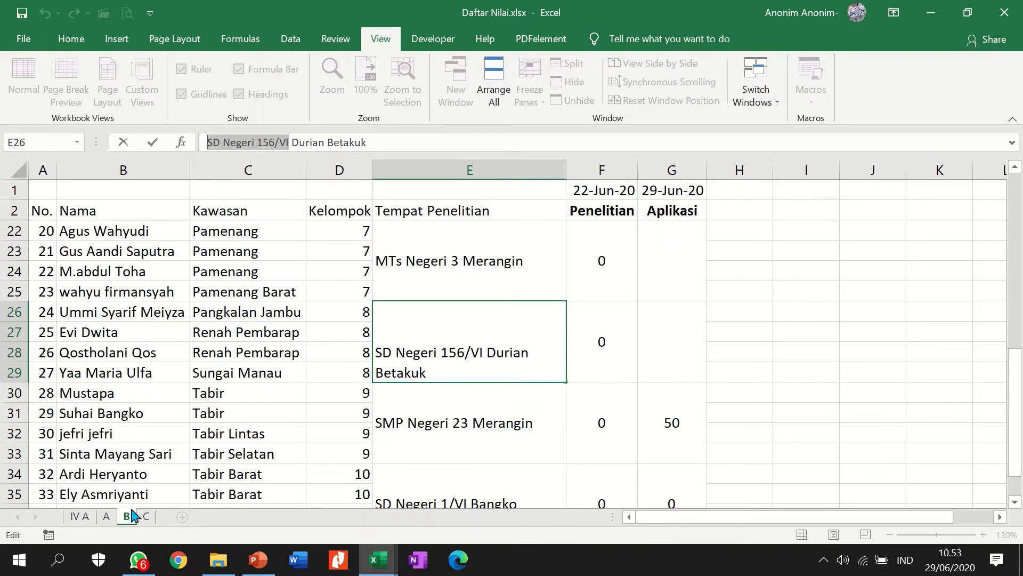
pyautogui.click(140, 564)
pyautogui.click(140, 564)
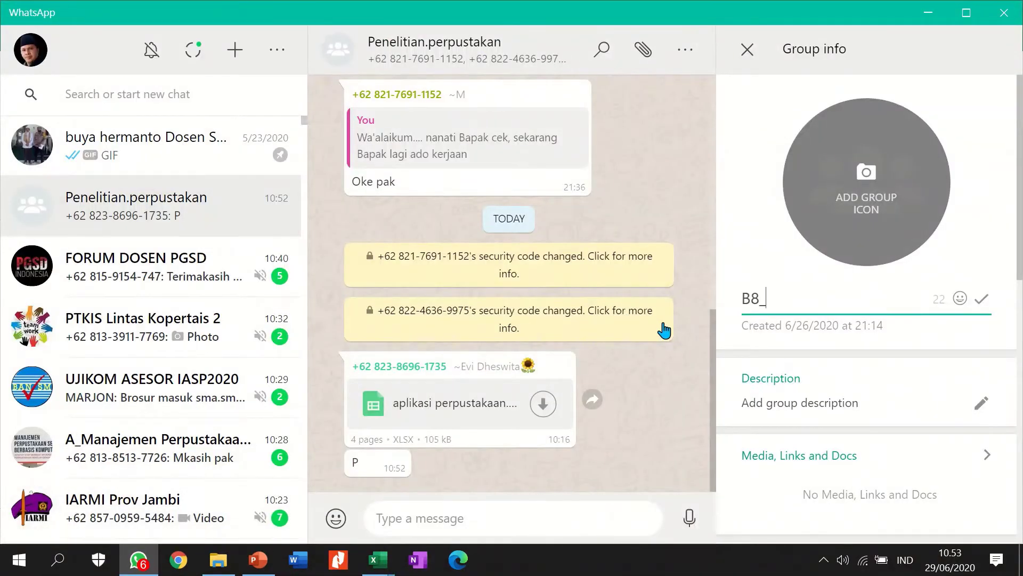
pyautogui.hotkey('ctrl', 'v')
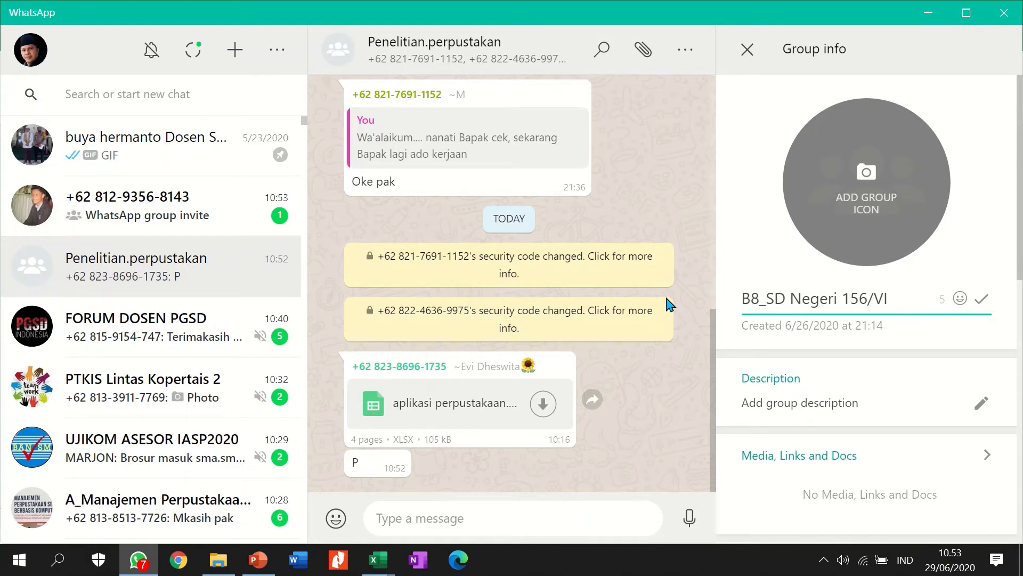
# Finish the name as 'B8_SD Negeri 156/VI DB', confirm it, and download aplikasi perpustakaan.xlsx.
pyautogui.write('DRUAI')
pyautogui.press('BackSpace')
pyautogui.press('BackSpace')
pyautogui.press('BackSpace')
pyautogui.write('DB')
pyautogui.write('B')
pyautogui.press('Return')
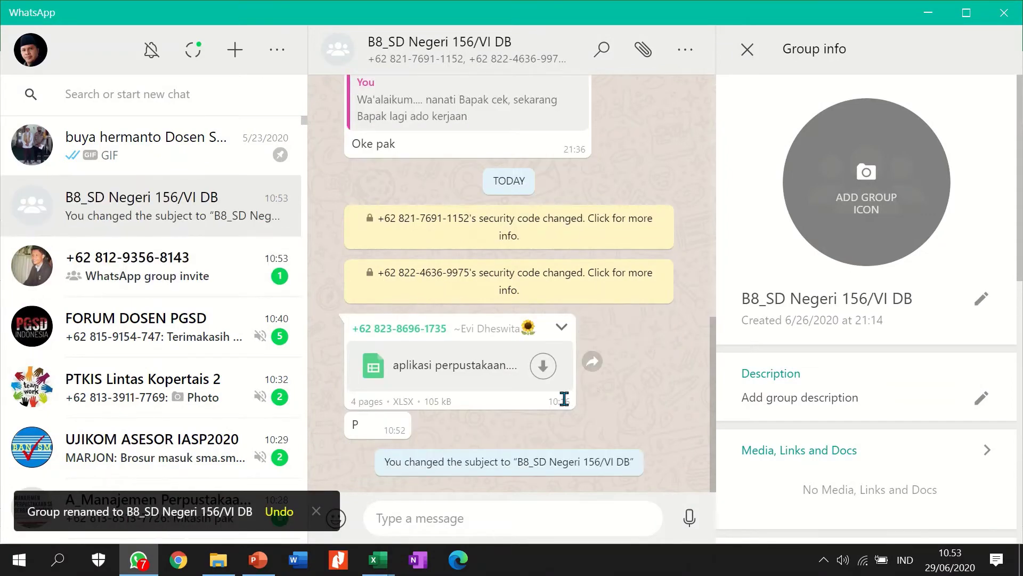
pyautogui.click(544, 368)
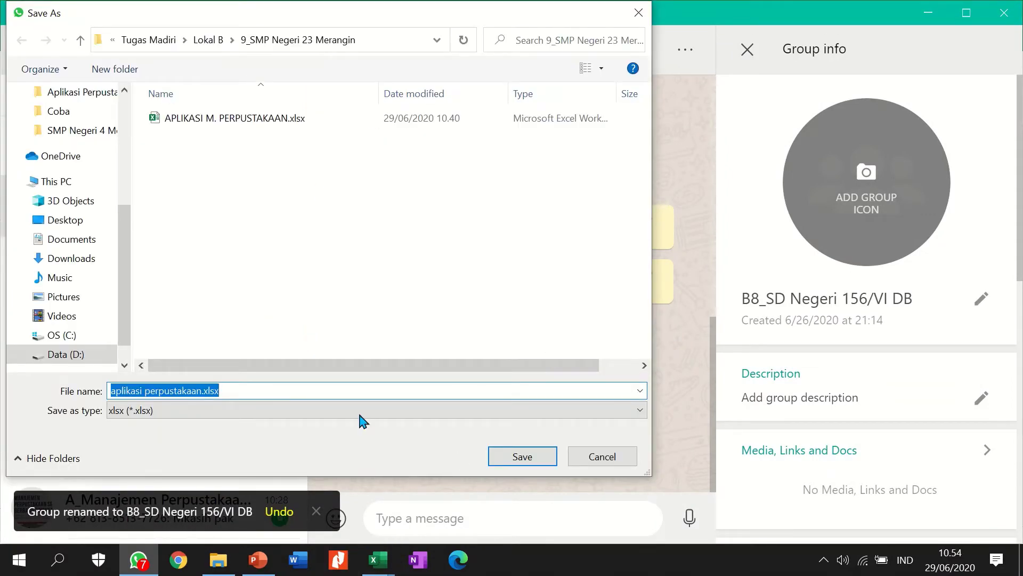
# Move the Save As dialog to Lokal B and copy the full school name from Daftar Nilai.
pyautogui.click(208, 51)
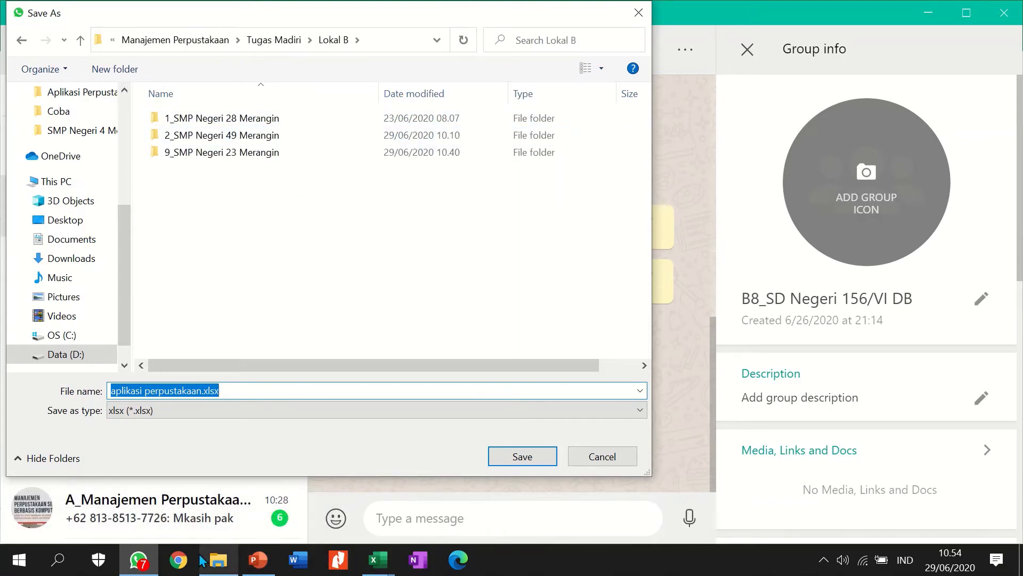
pyautogui.click(376, 566)
pyautogui.click(188, 501)
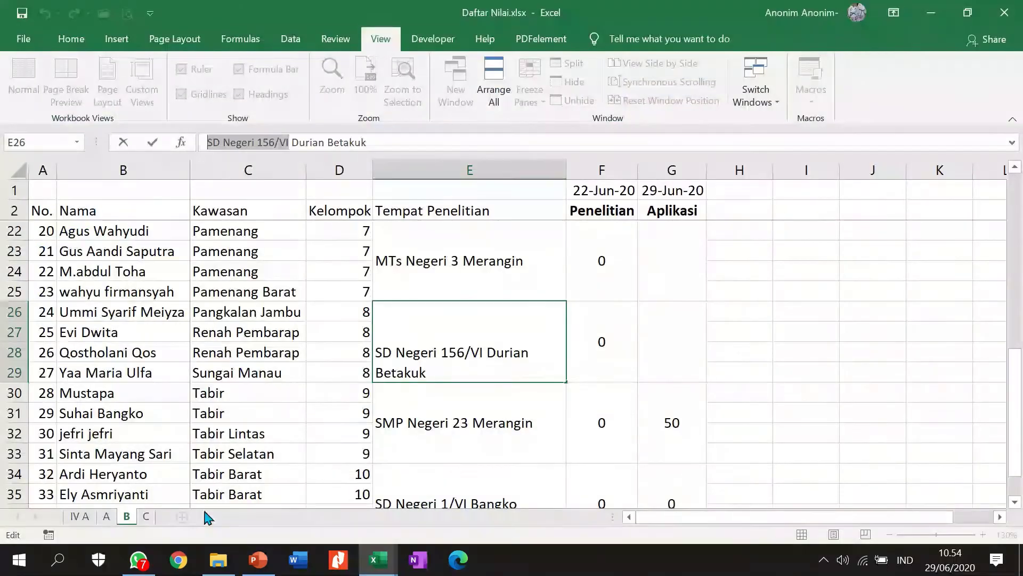
pyautogui.moveTo(375, 141); pyautogui.dragTo(201, 140)
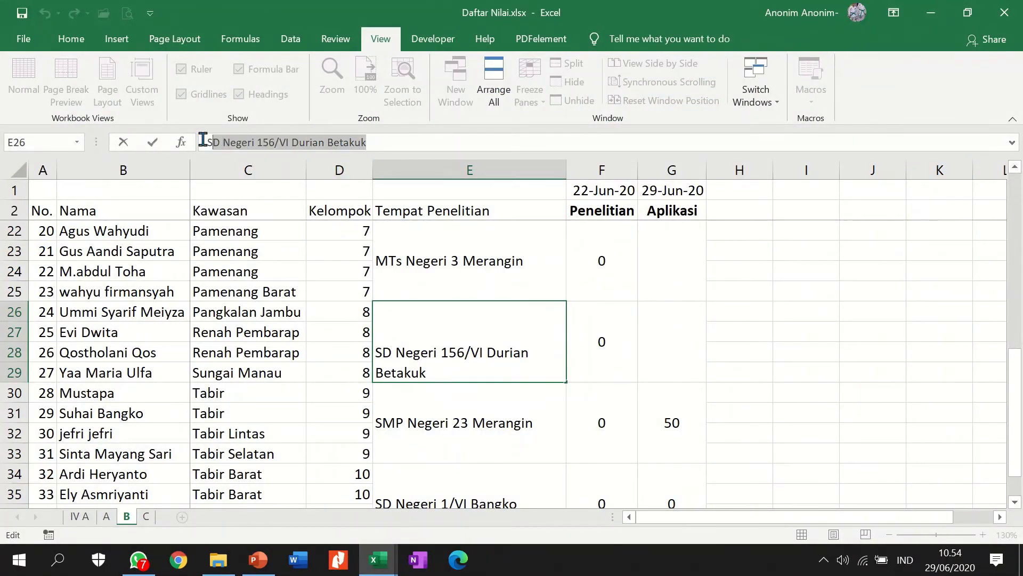
pyautogui.click(138, 559)
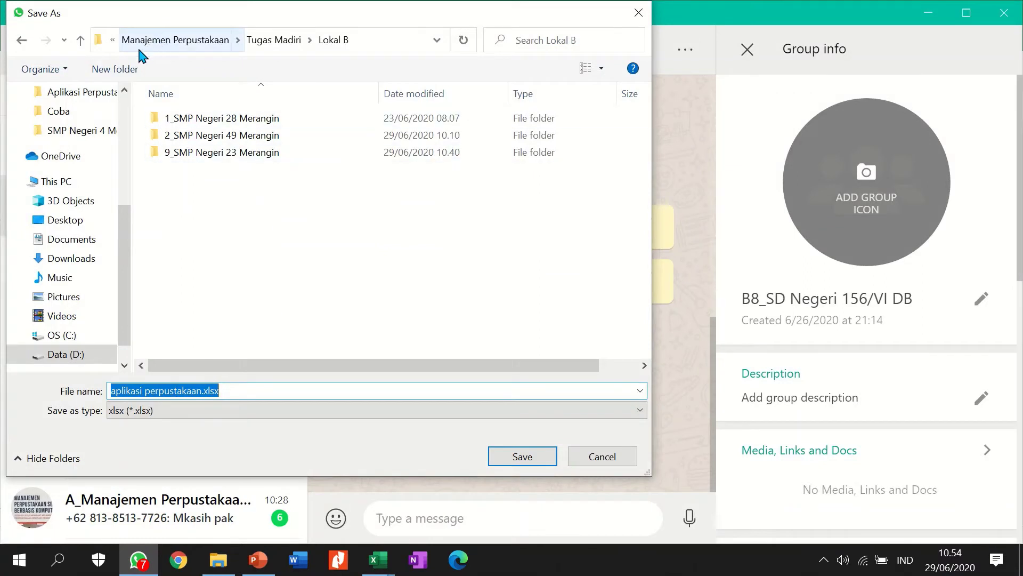
# Create the folder '8_SD Negeri 156VI Durian Betakuk' in Lokal B and save the spreadsheet there.
pyautogui.click(115, 68)
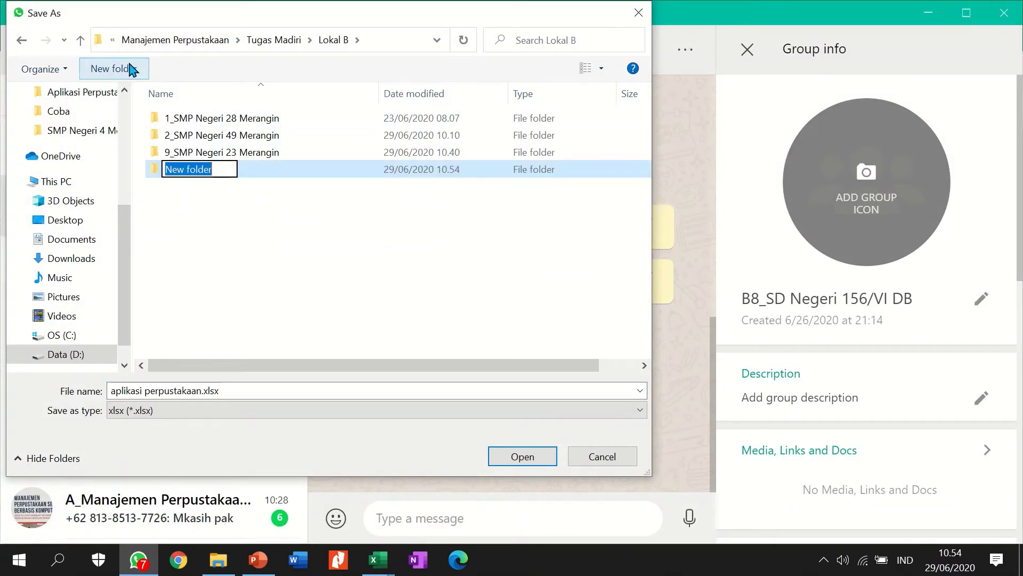
pyautogui.write('8_')
pyautogui.hotkey('ctrl', 'v')
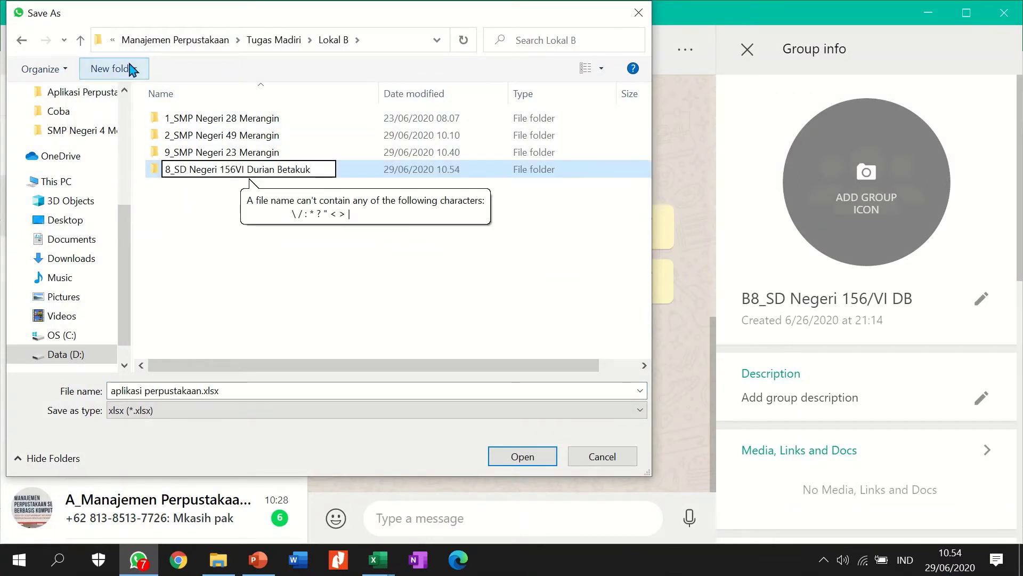
pyautogui.press('Return')
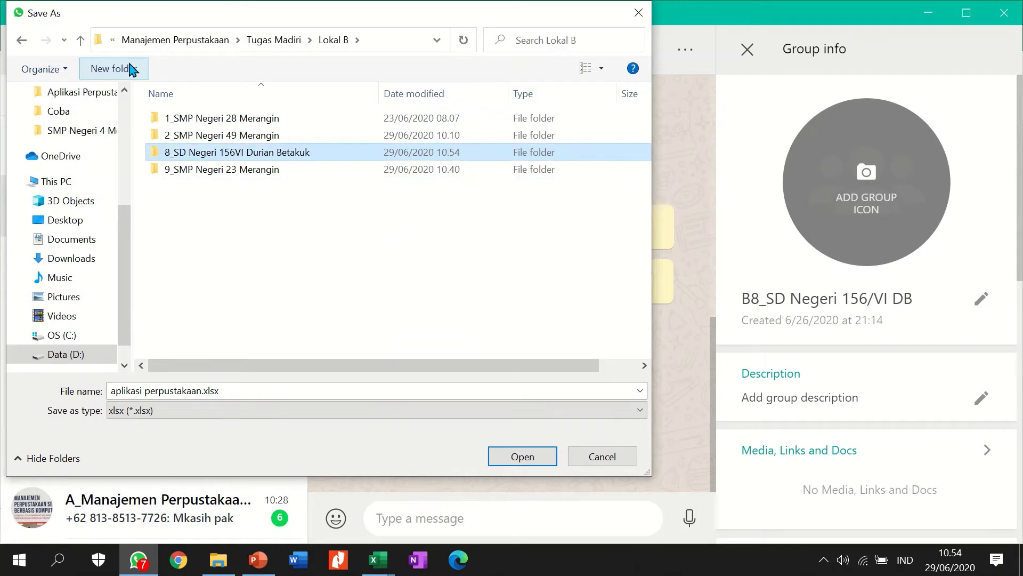
pyautogui.press('Return')
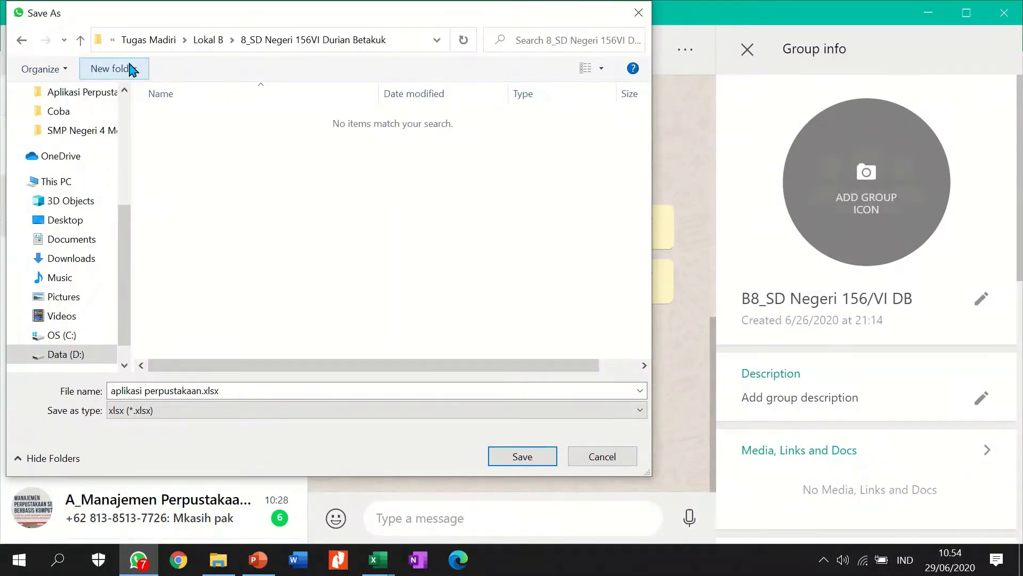
pyautogui.click(546, 459)
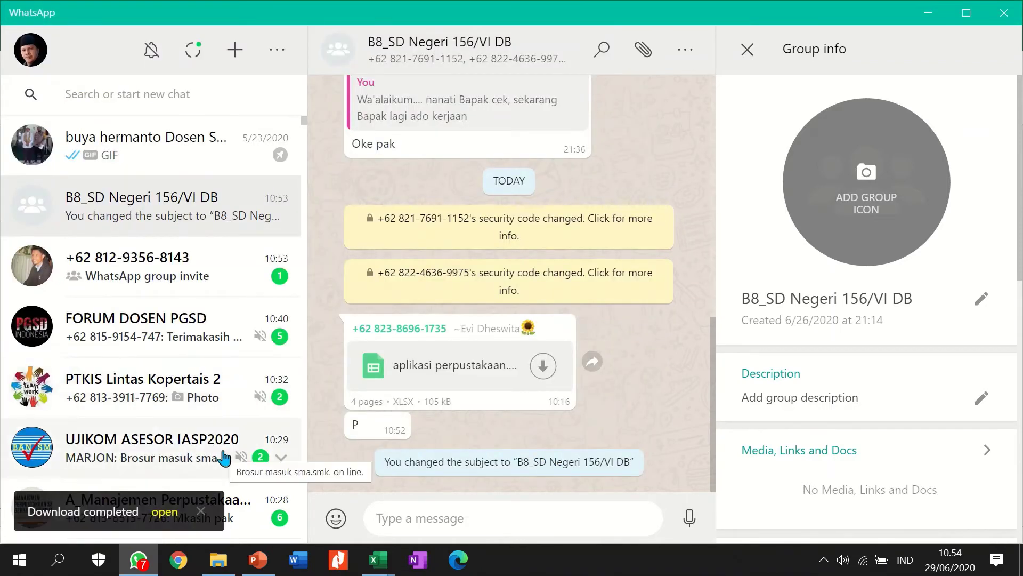
# Open the downloaded spreadsheet and dismiss Excel's same-name workbook warning.
pyautogui.click(161, 513)
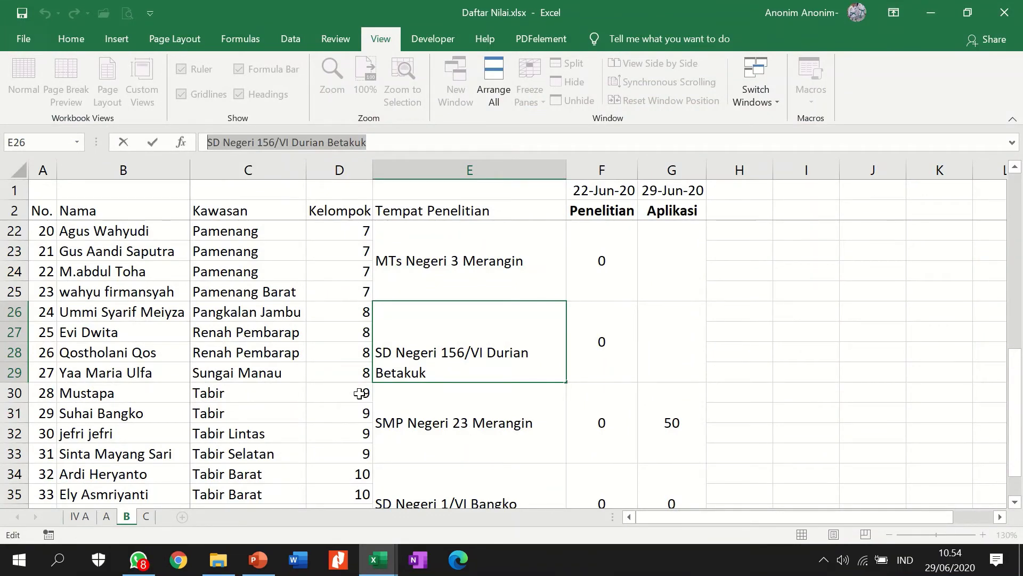
pyautogui.click(357, 364)
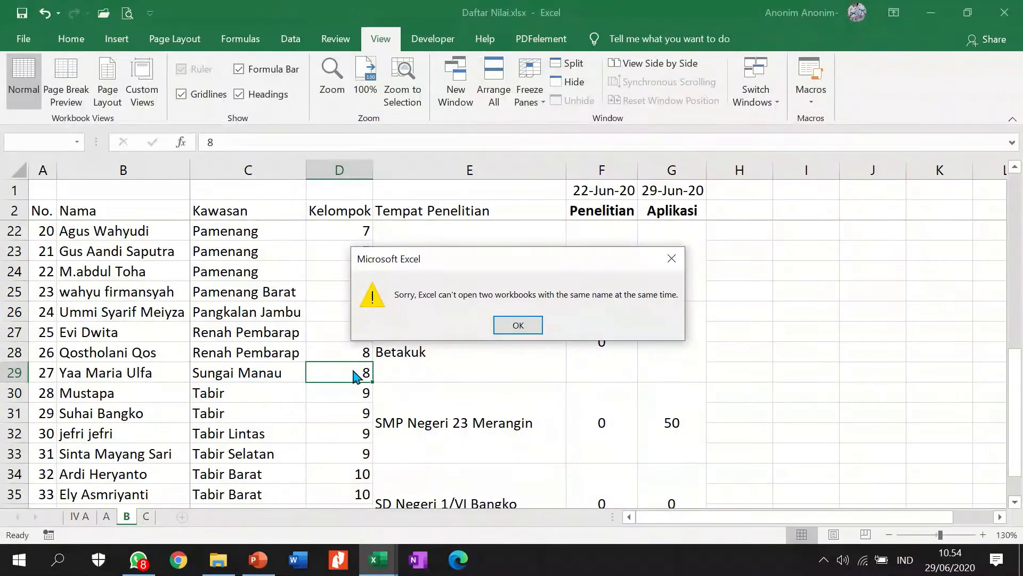
pyautogui.click(517, 325)
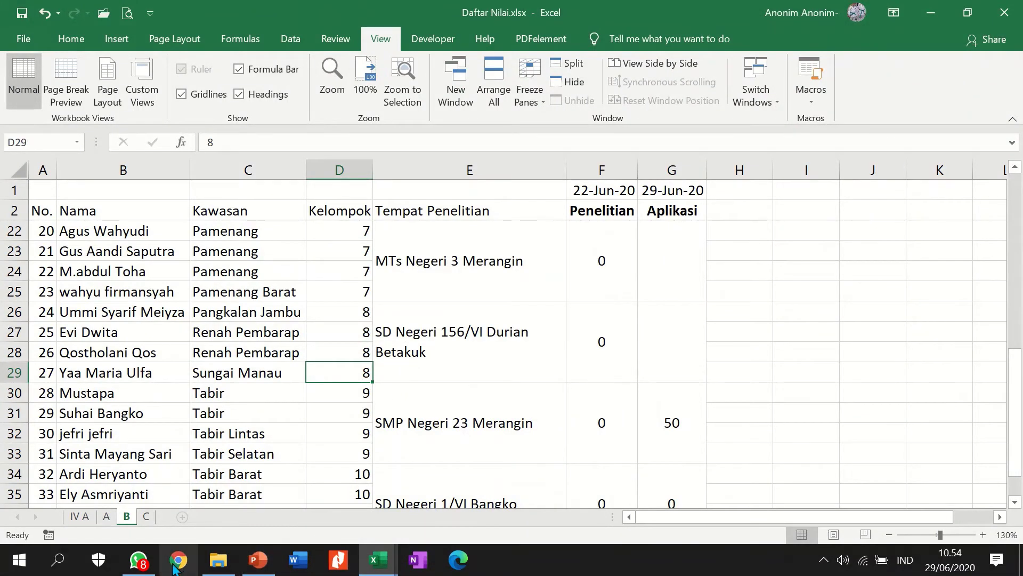
pyautogui.click(152, 565)
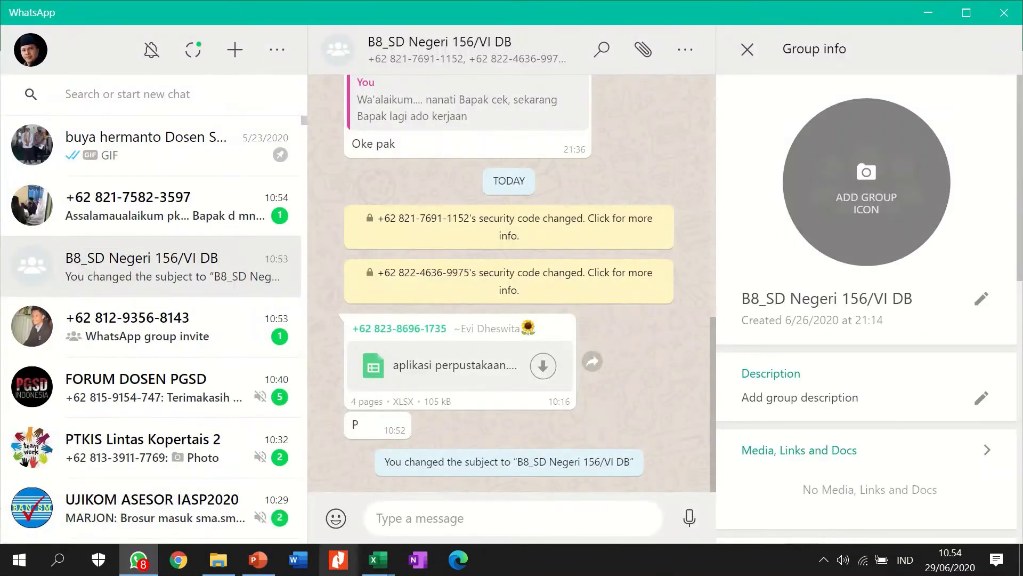
# Open aplikasi perpustakaan.xlsx from Lokal B > 8_SD Negeri 156VI Durian Betakuk, then dismiss the error.
pyautogui.click(234, 568)
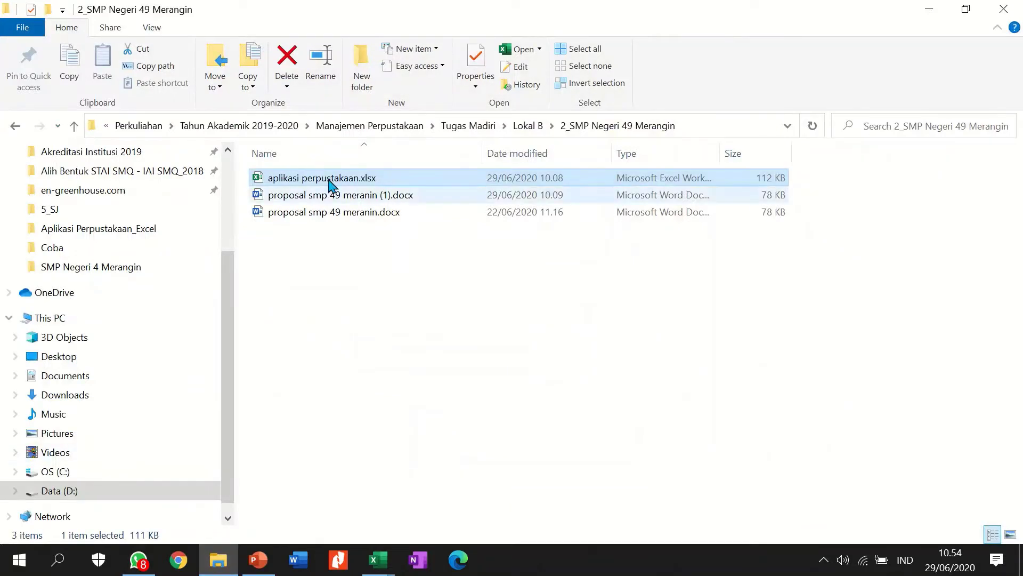
pyautogui.click(530, 128)
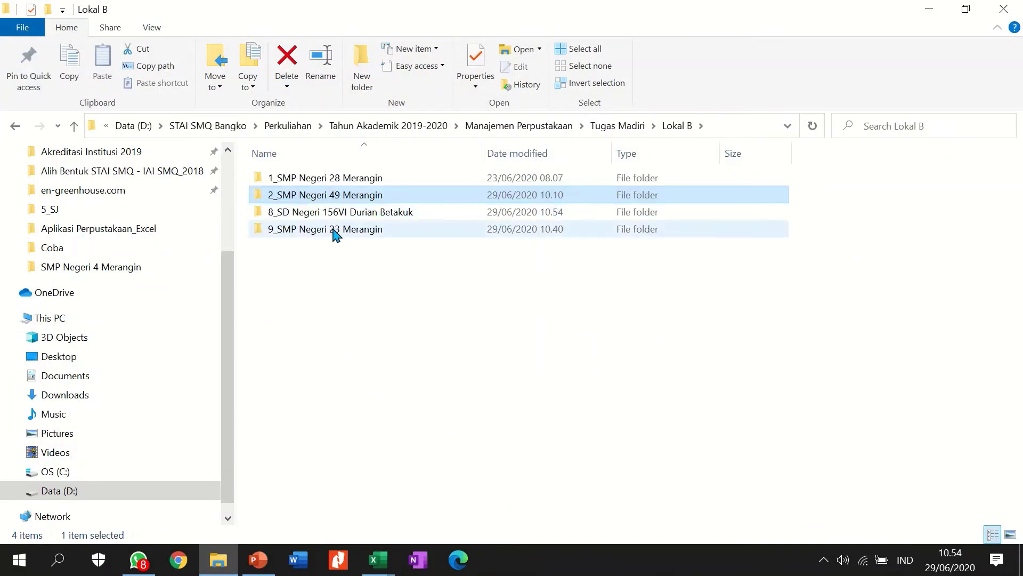
pyautogui.doubleClick(320, 213)
pyautogui.doubleClick(309, 181)
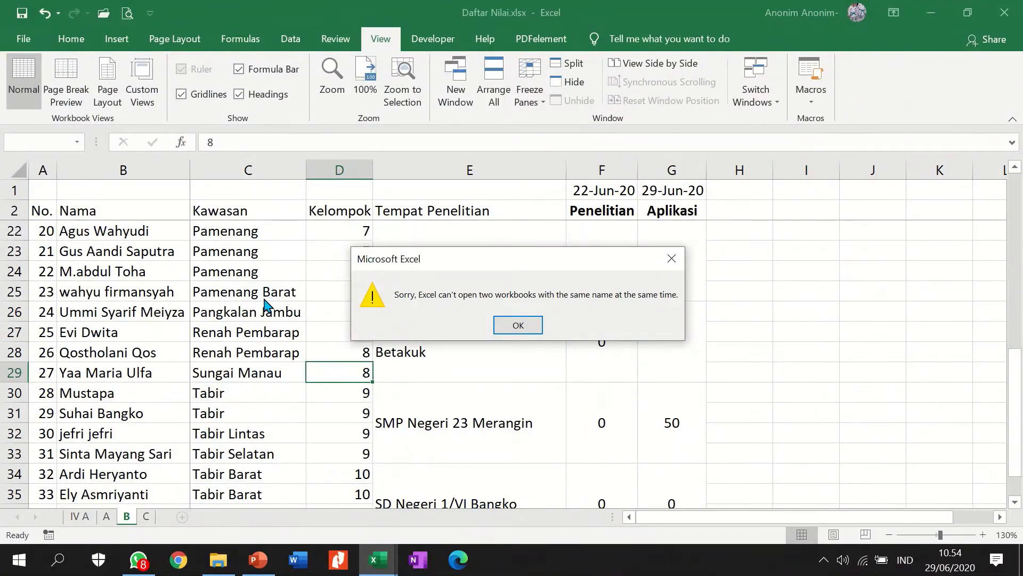
pyautogui.click(671, 260)
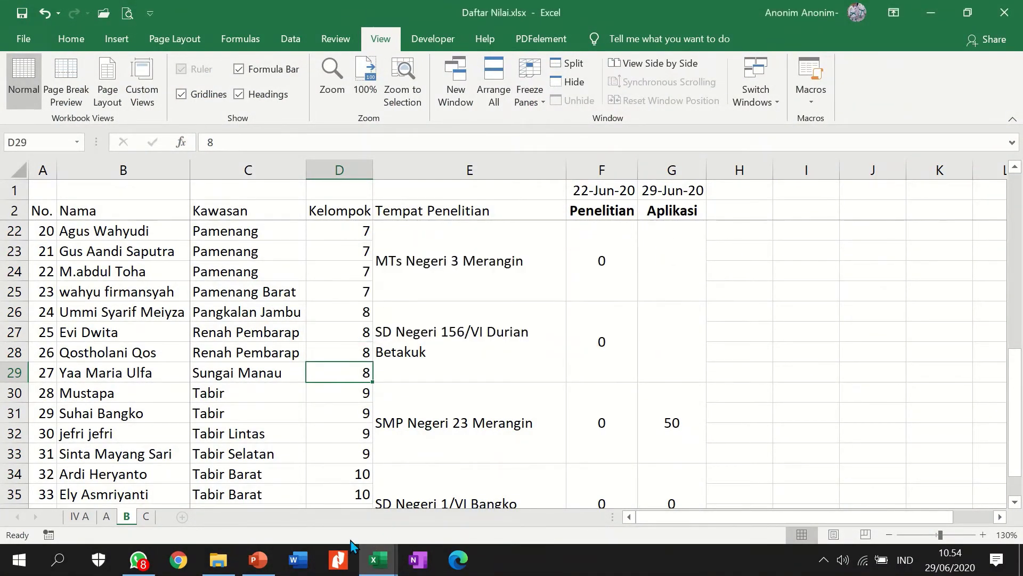
pyautogui.click(138, 560)
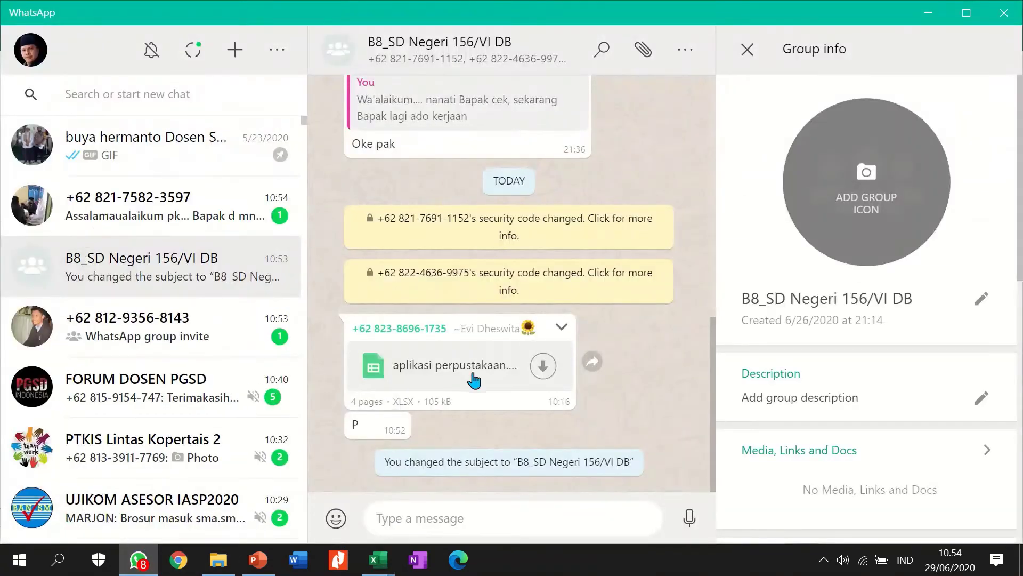
# Re-download aplikasi perpustakaan.xlsx over the copy in the 8_SD folder, then dismiss Excel's open error.
pyautogui.click(543, 367)
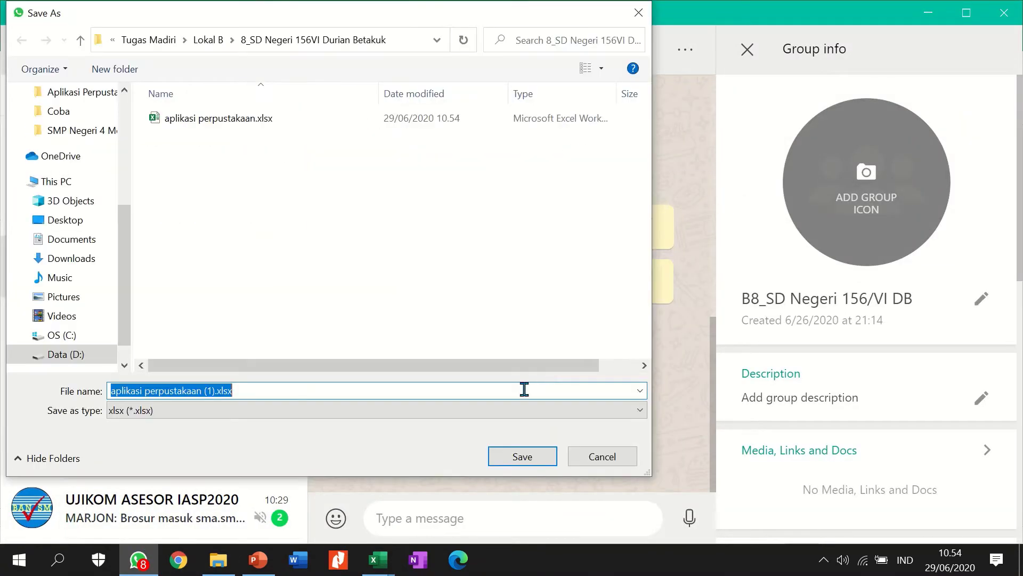
pyautogui.click(253, 118)
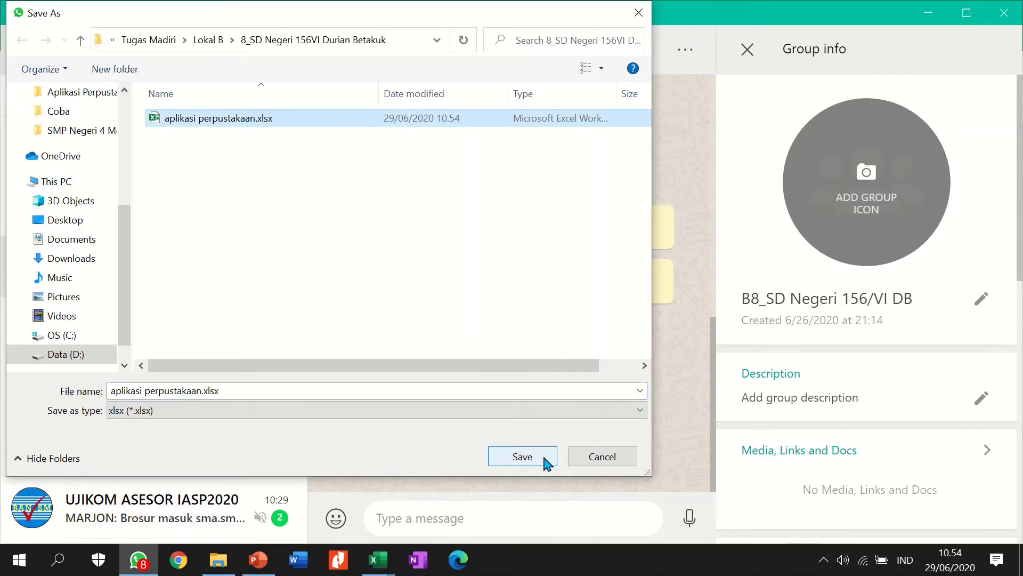
pyautogui.click(512, 458)
pyautogui.click(549, 290)
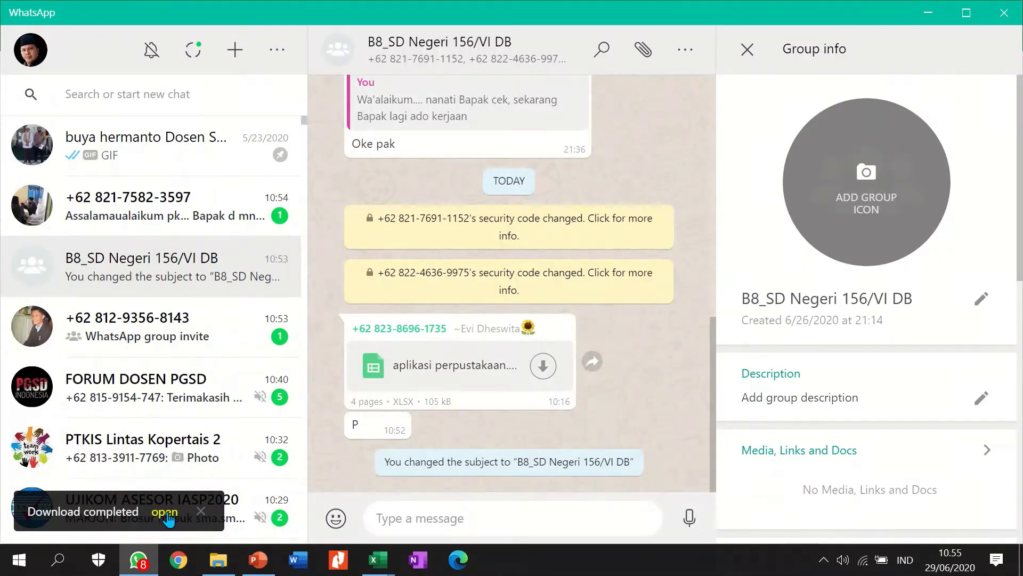
pyautogui.click(164, 513)
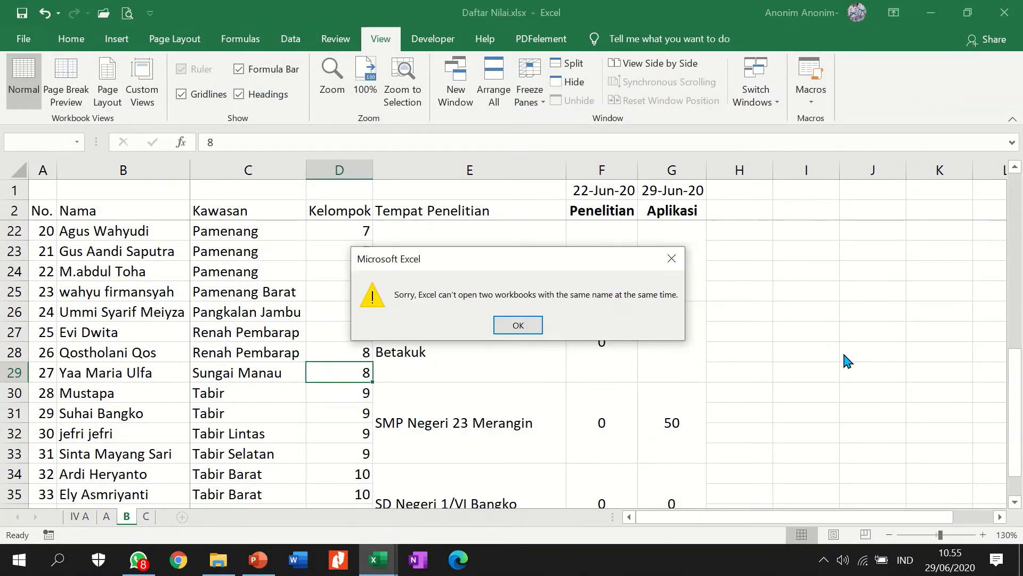
pyautogui.click(673, 256)
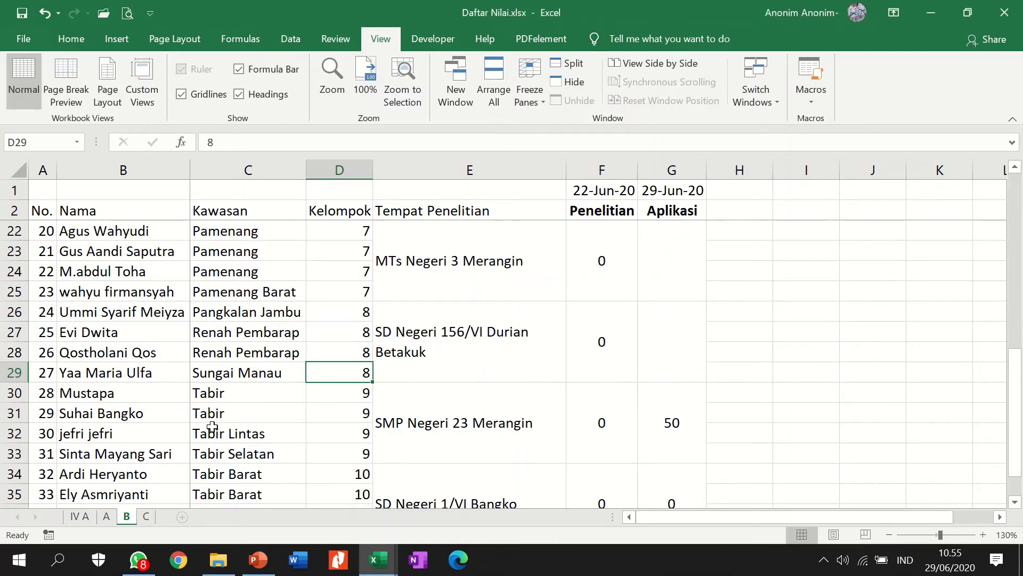
# Check aplikasi perpustakaan.xlsx in the 8_SD folder, closing its context menu without choosing anything.
pyautogui.click(218, 559)
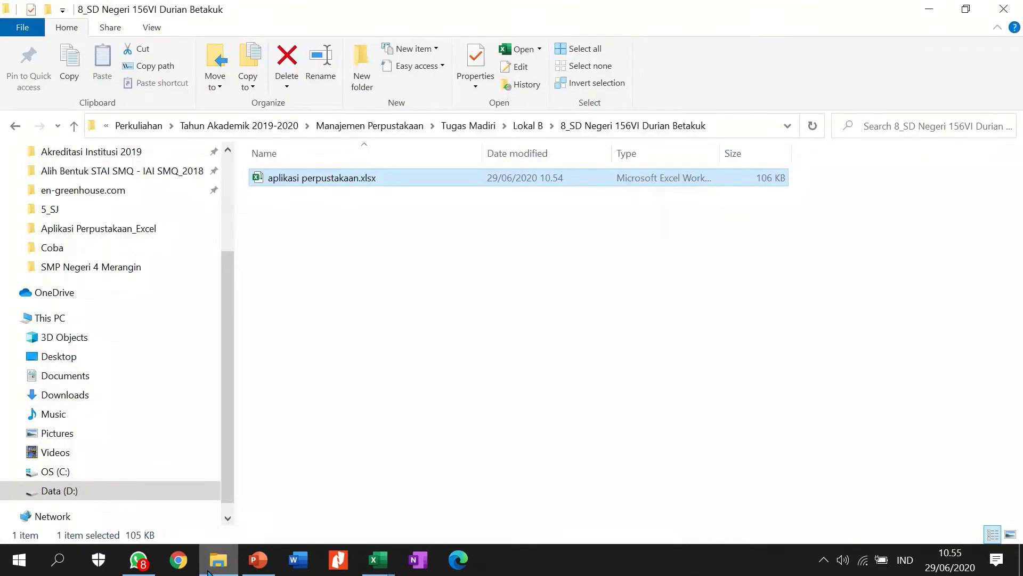
pyautogui.rightClick(334, 181)
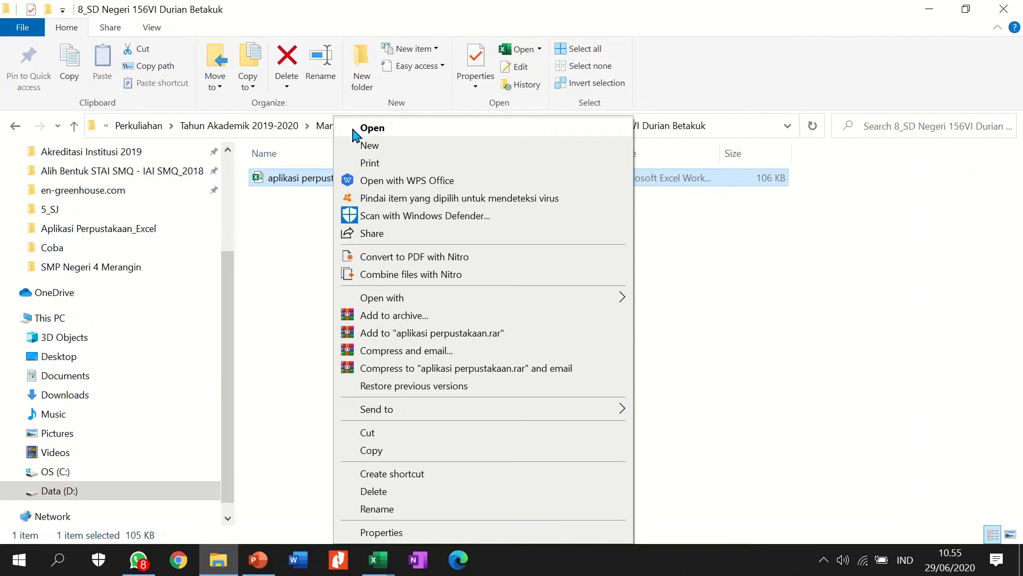
pyautogui.click(713, 252)
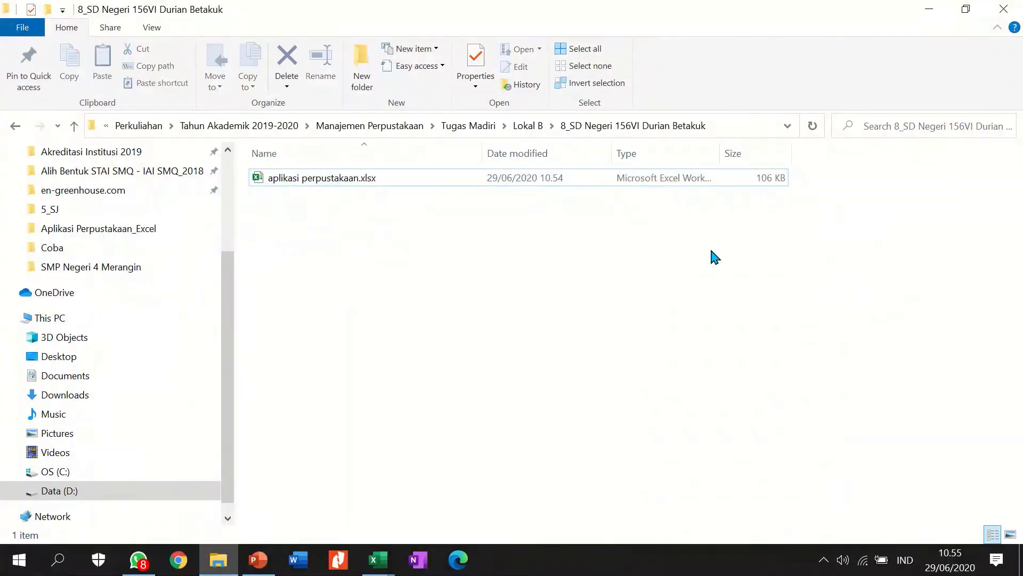
pyautogui.click(609, 179)
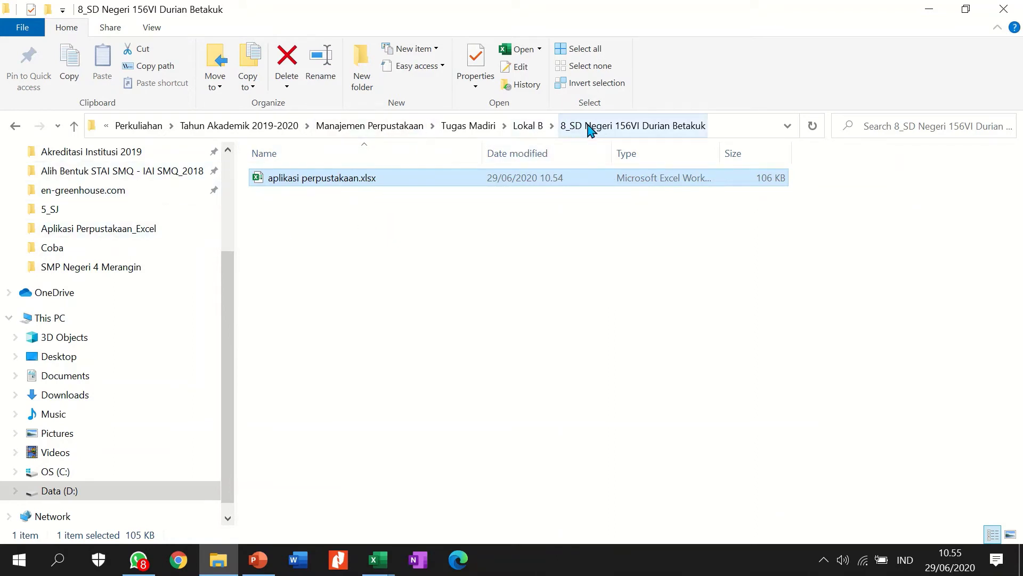
# Browse Lokal B's 1_SMP Negeri 28 Merangin and 9_SMP Negeri 23 Merangin folders, returning to 8_SD.
pyautogui.click(530, 128)
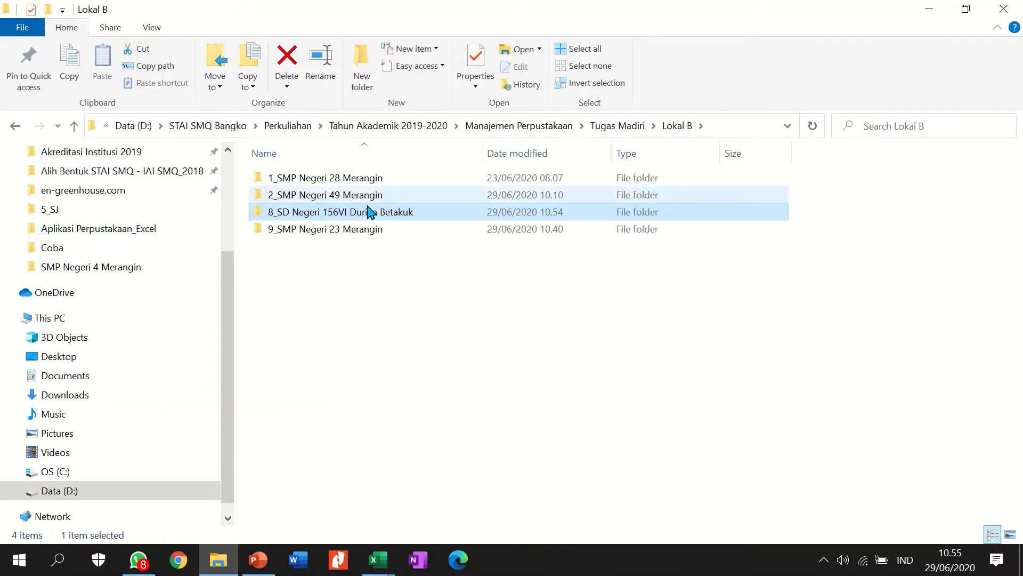
pyautogui.click(341, 177)
pyautogui.doubleClick(342, 177)
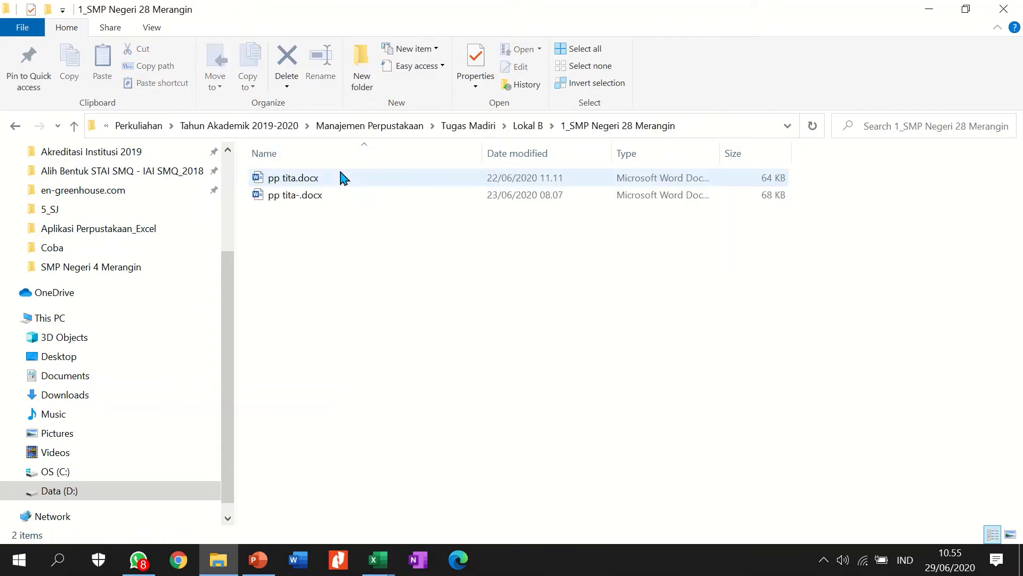
pyautogui.click(528, 126)
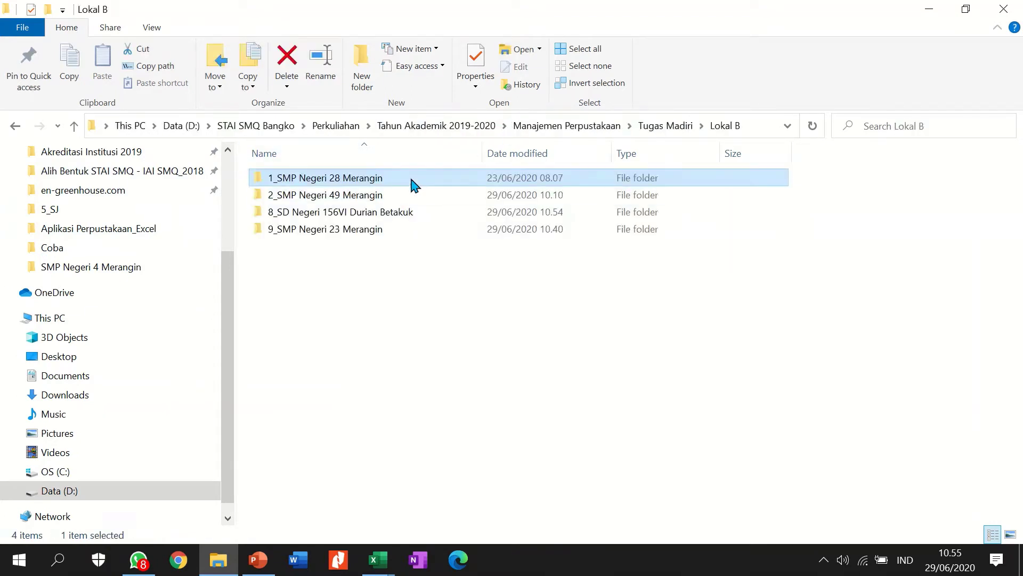
pyautogui.doubleClick(339, 229)
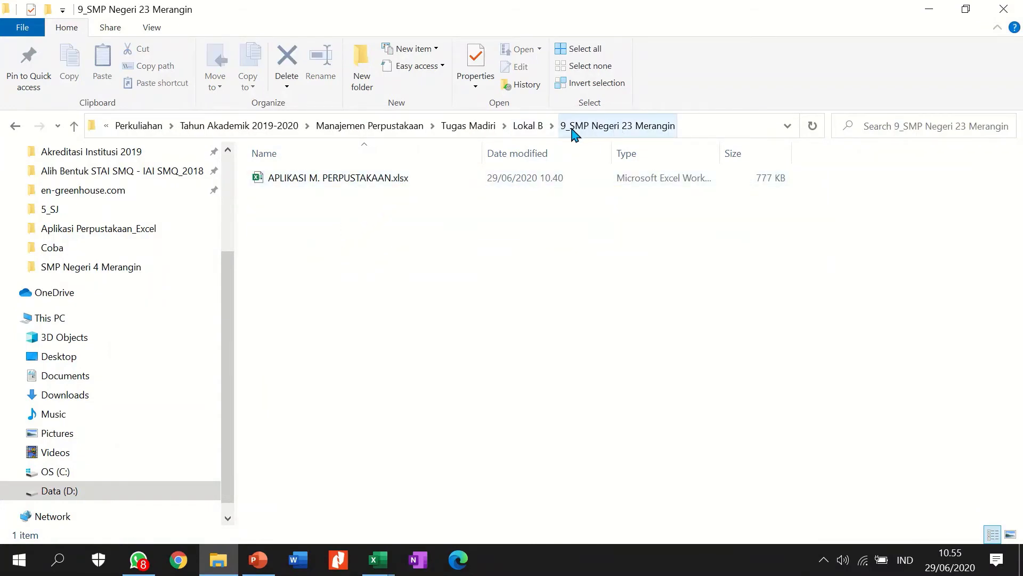
pyautogui.click(552, 128)
pyautogui.click(562, 179)
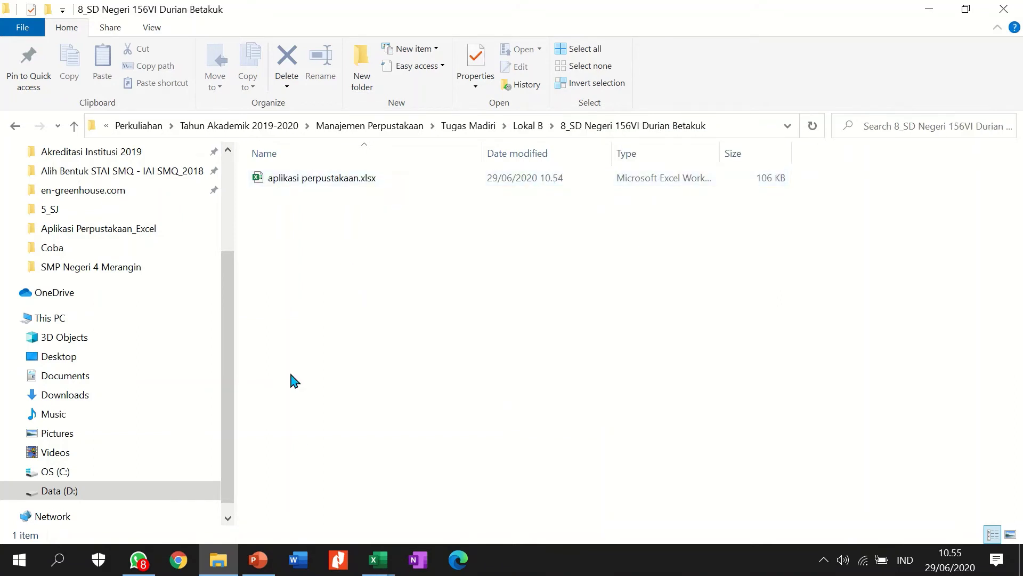
# Bring up APLIKASI M. PERPUSTAKAAN and inspect cell D11's VLOOKUP formula.
pyautogui.moveTo(378, 559)
pyautogui.click(638, 468)
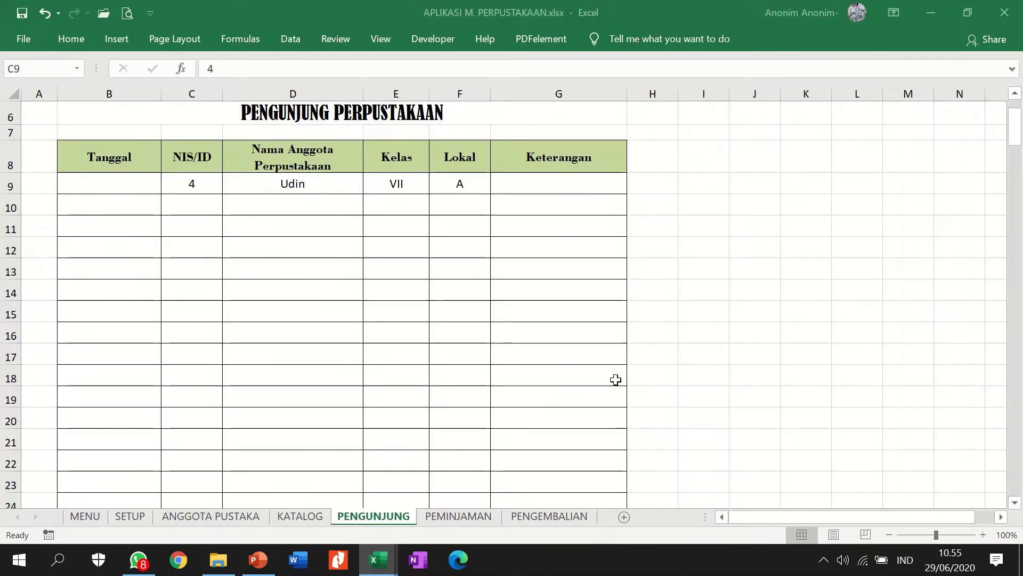
pyautogui.click(333, 232)
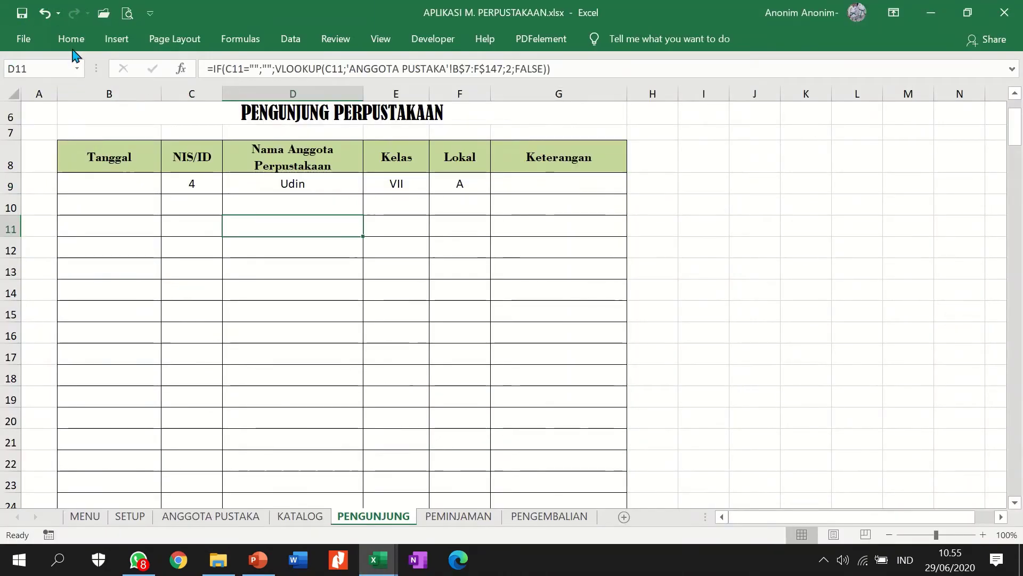
# Open aplikasi perpustakaan.xlsx from Lokal B > 8_SD via Open > Browse, then dismiss the error.
pyautogui.click(104, 13)
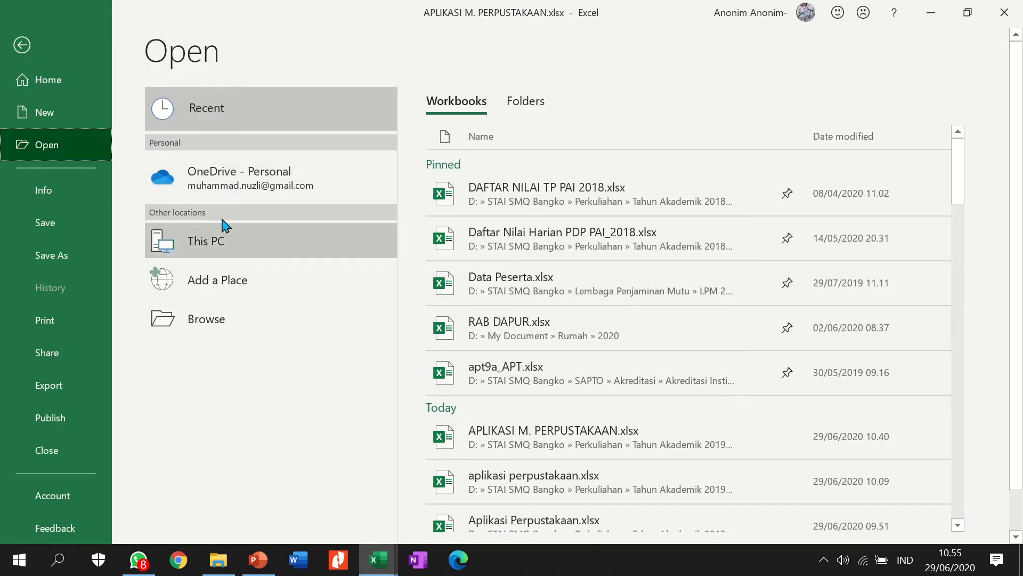
pyautogui.click(295, 319)
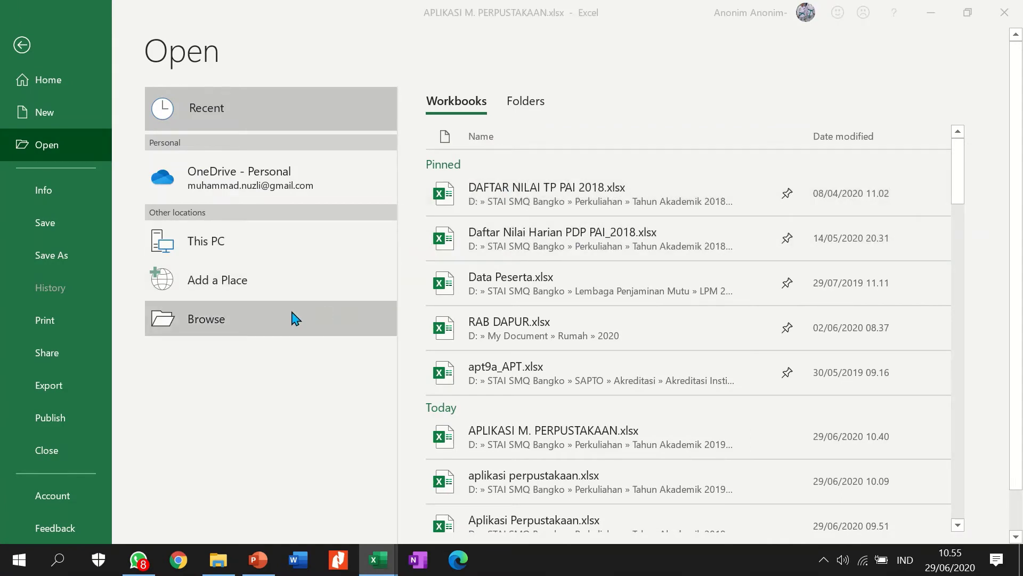
pyautogui.click(136, 39)
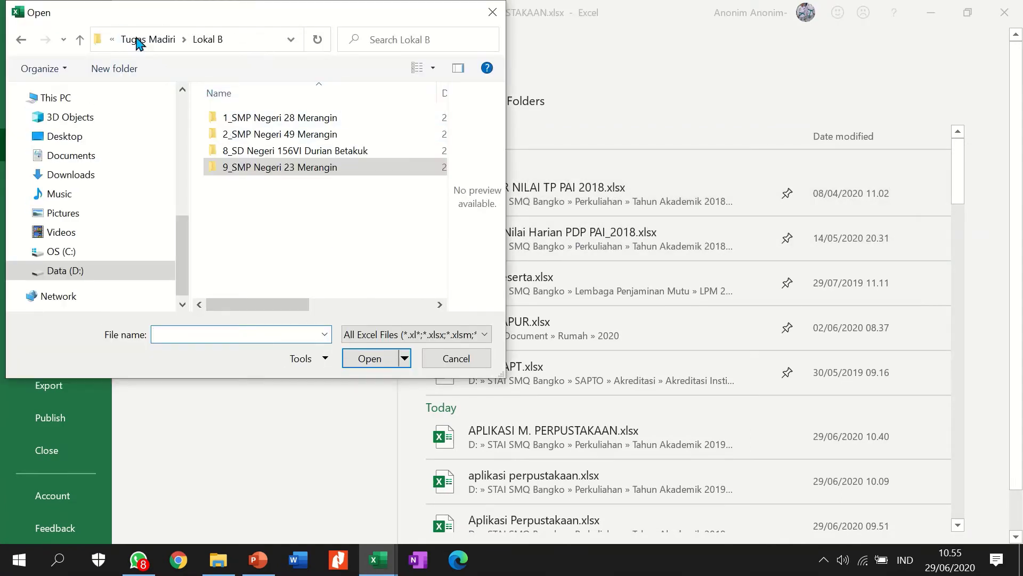
pyautogui.doubleClick(232, 152)
pyautogui.doubleClick(245, 117)
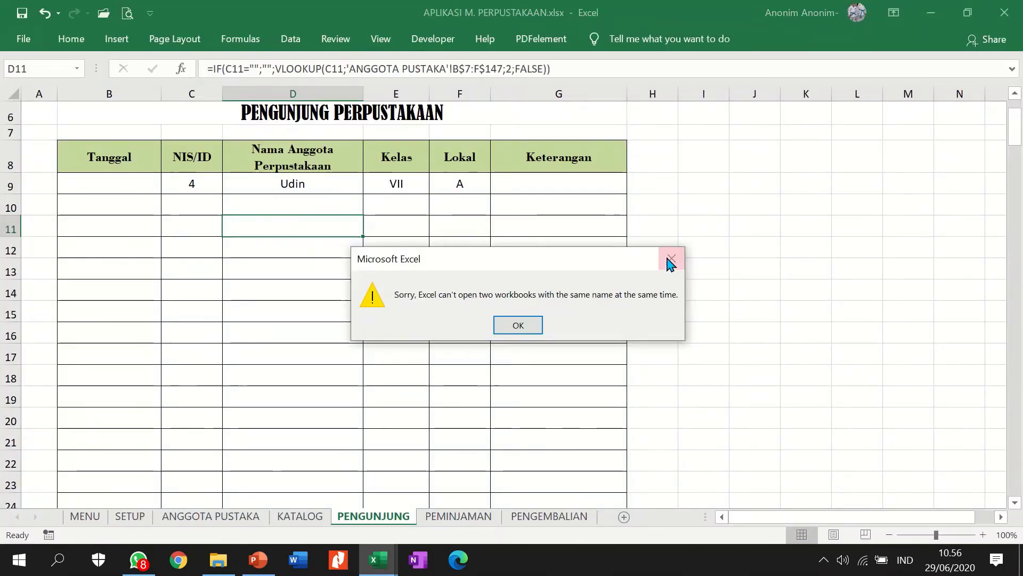
pyautogui.click(667, 258)
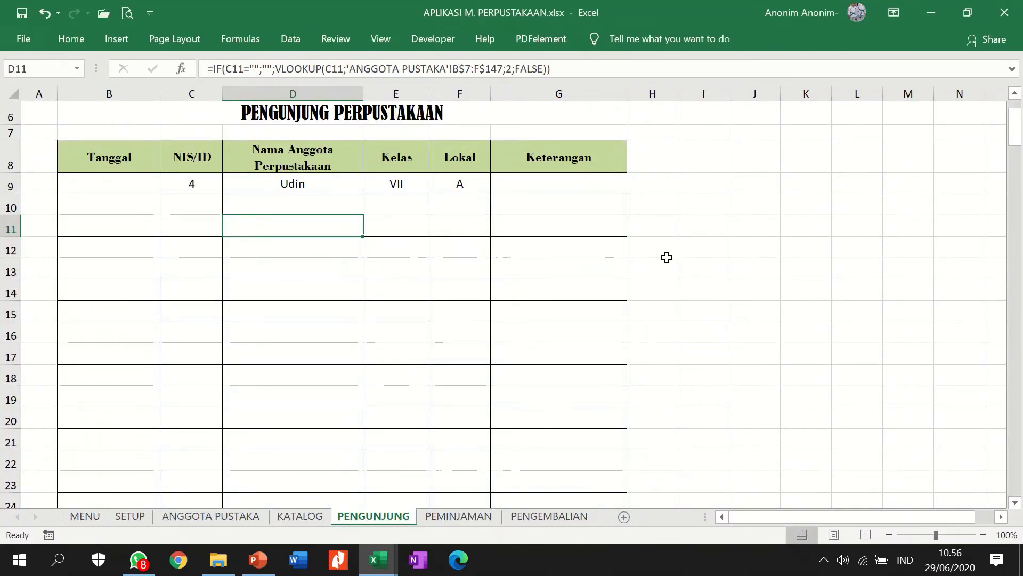
pyautogui.click(667, 258)
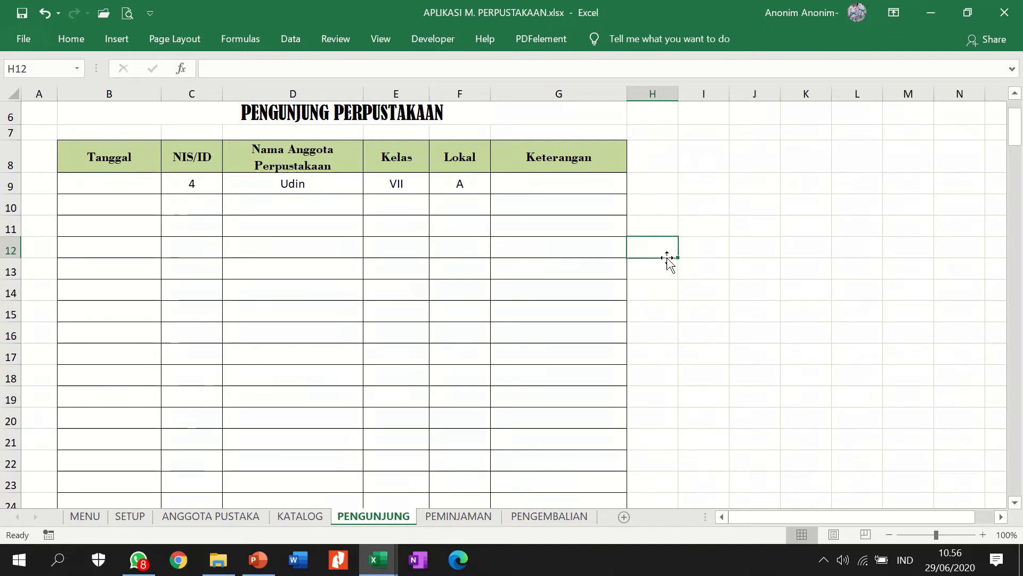
# Save the newly sent file as aplikasi perpustakaan (1).xlsx and open it from the download toast.
pyautogui.click(137, 566)
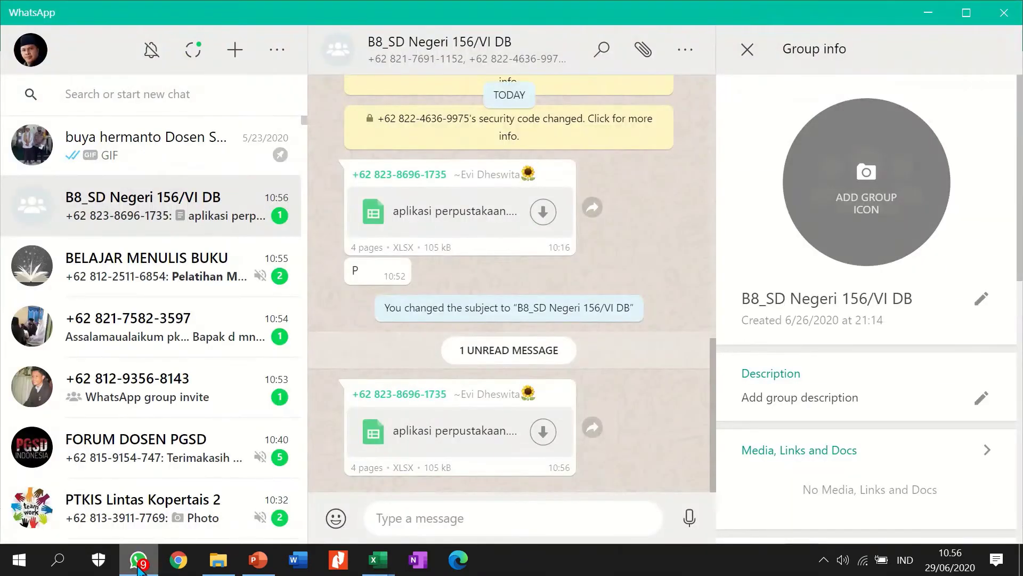
pyautogui.click(542, 438)
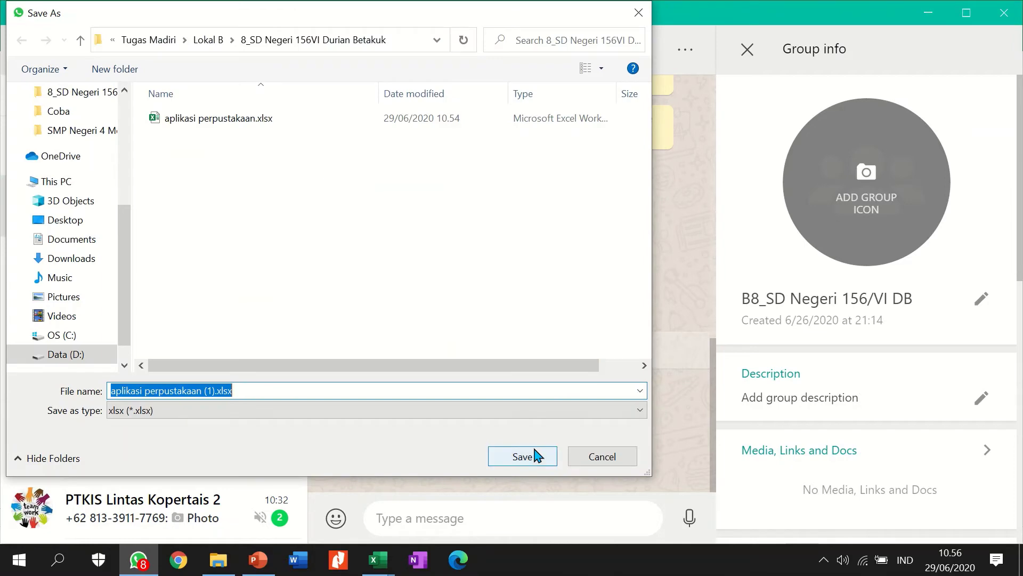
pyautogui.click(528, 460)
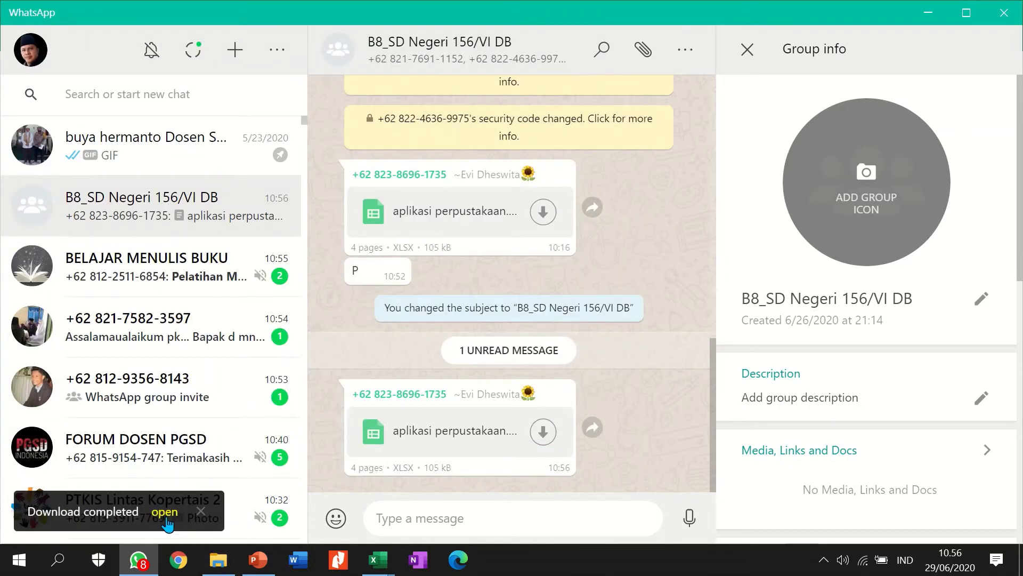
pyautogui.click(166, 513)
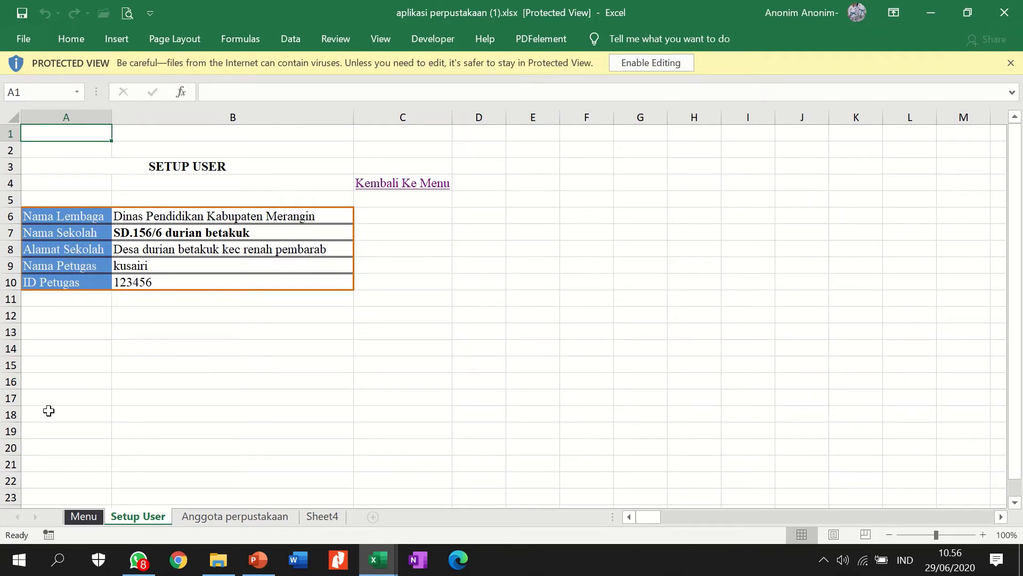
pyautogui.click(83, 518)
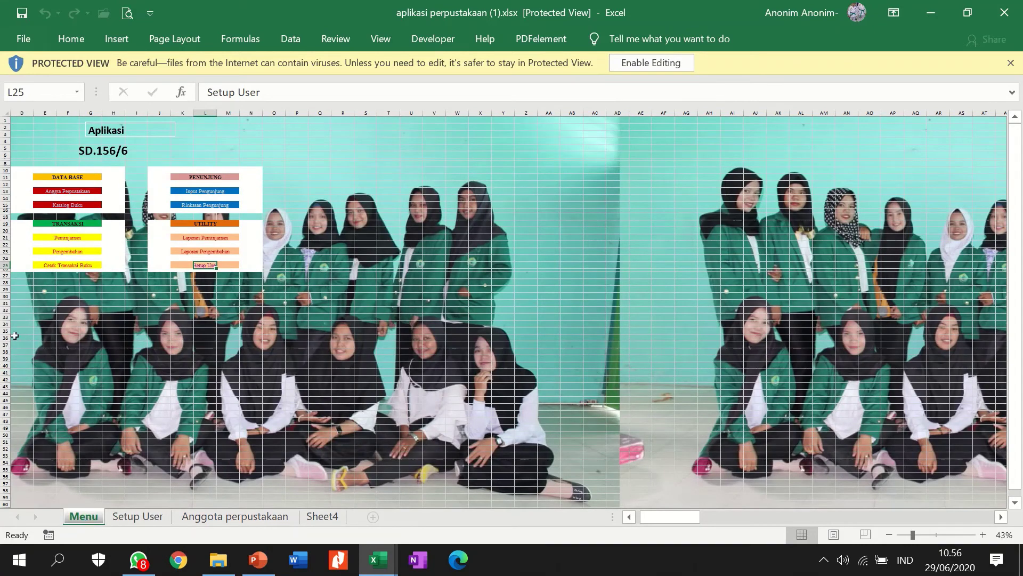
pyautogui.scroll(3, 35, 326)
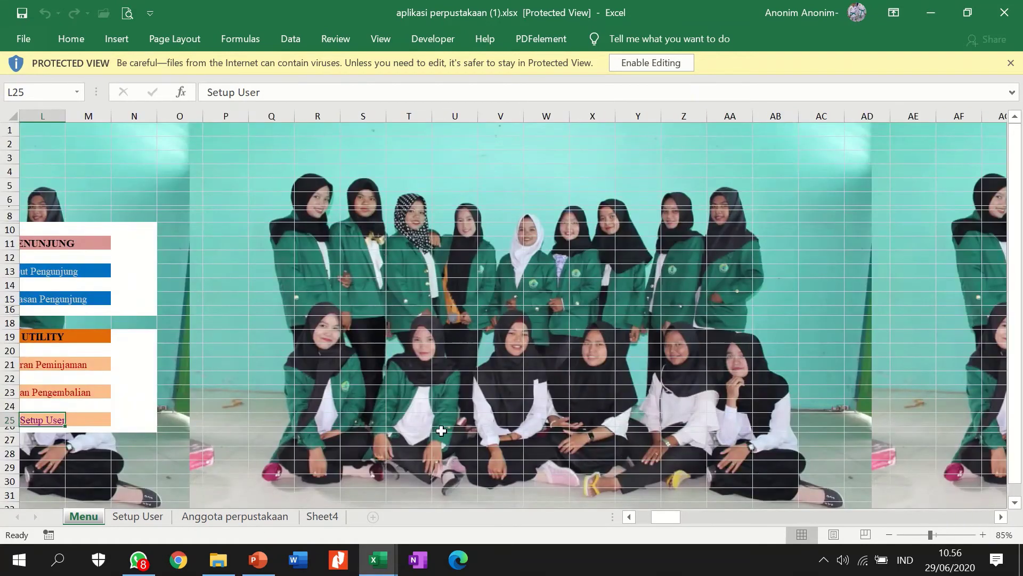
pyautogui.moveTo(630, 517); pyautogui.dragTo(631, 518)
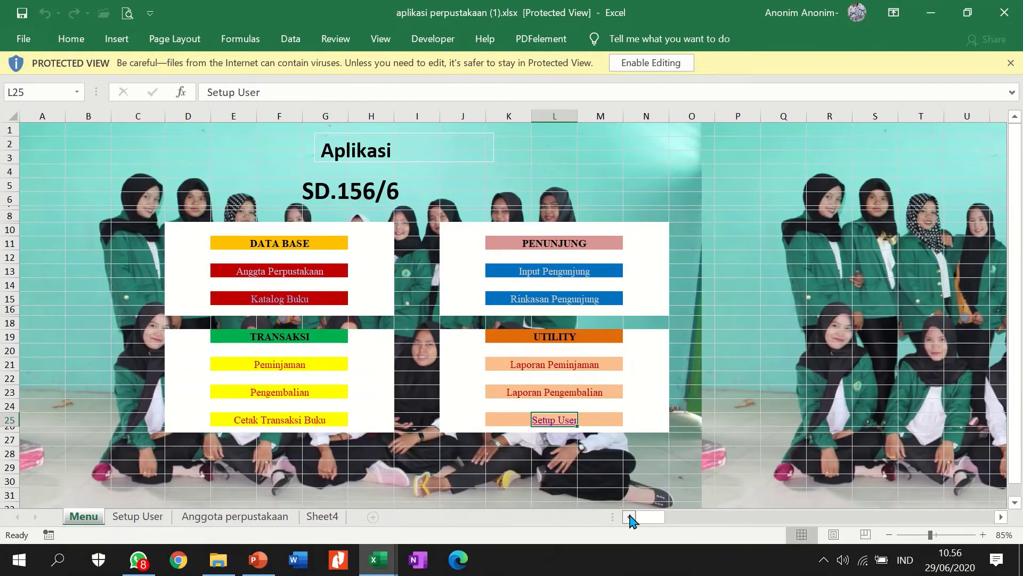
pyautogui.click(939, 535)
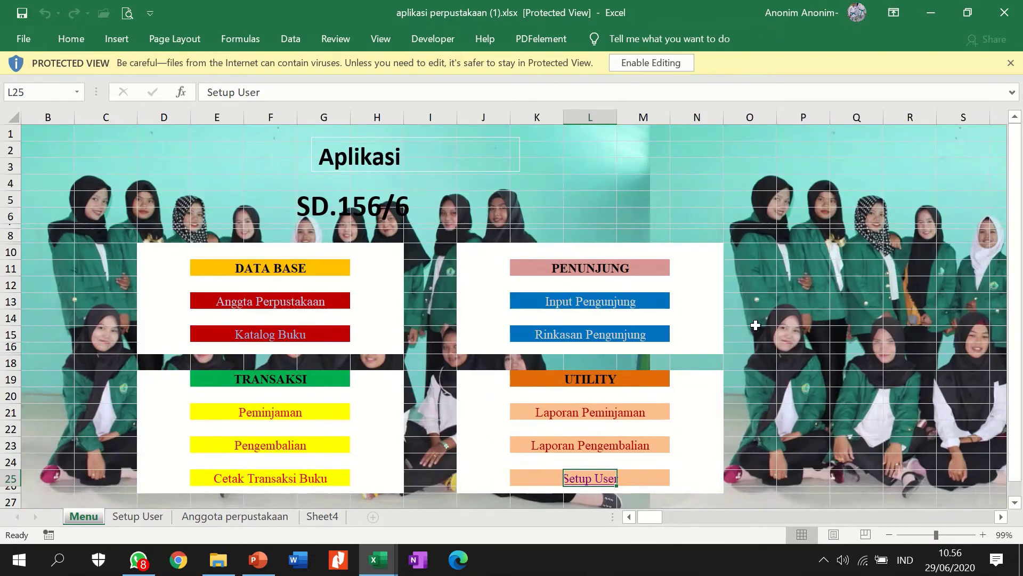
pyautogui.click(360, 157)
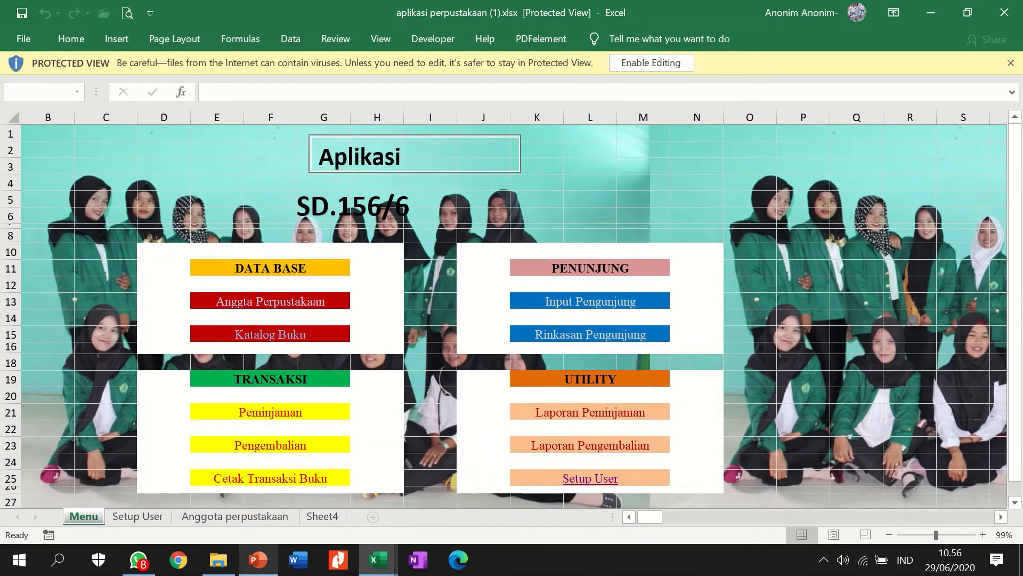
pyautogui.moveTo(378, 559)
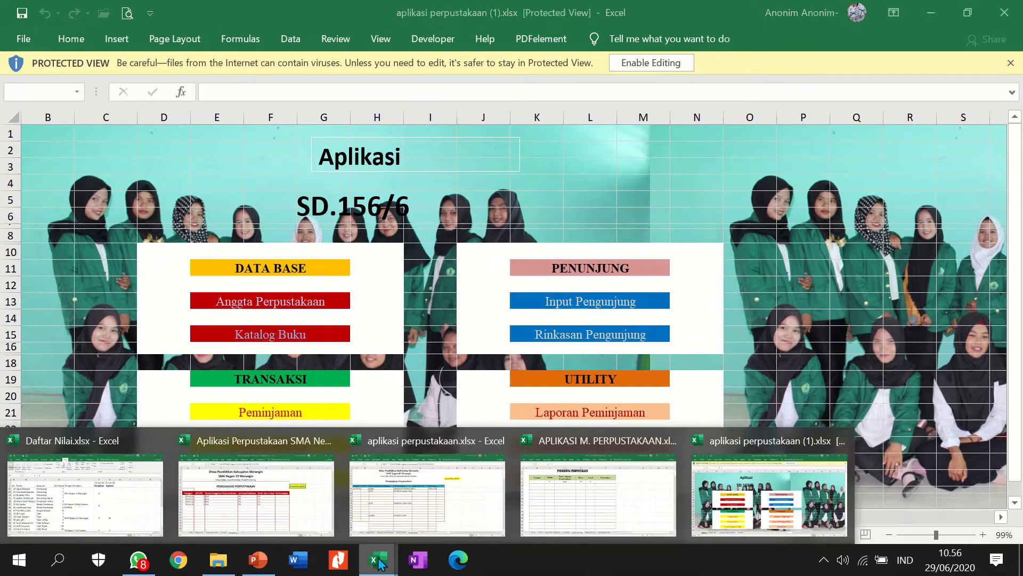
pyautogui.click(538, 484)
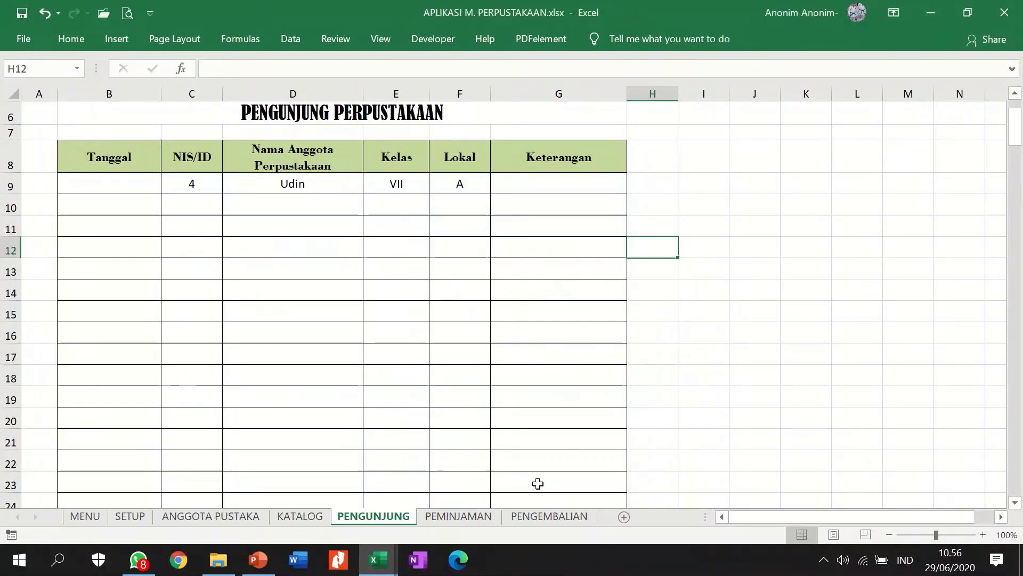
pyautogui.click(86, 517)
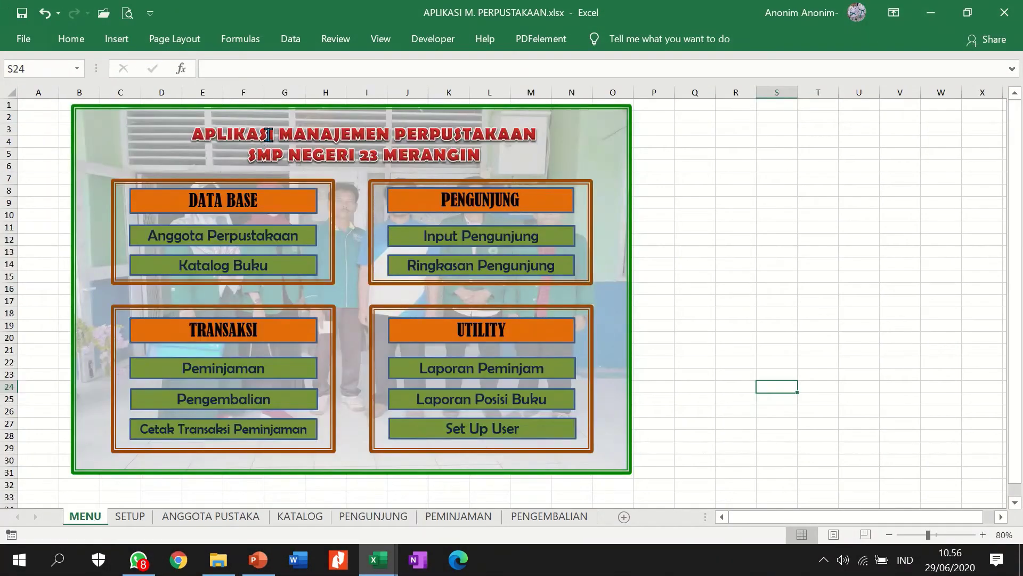
pyautogui.click(301, 155)
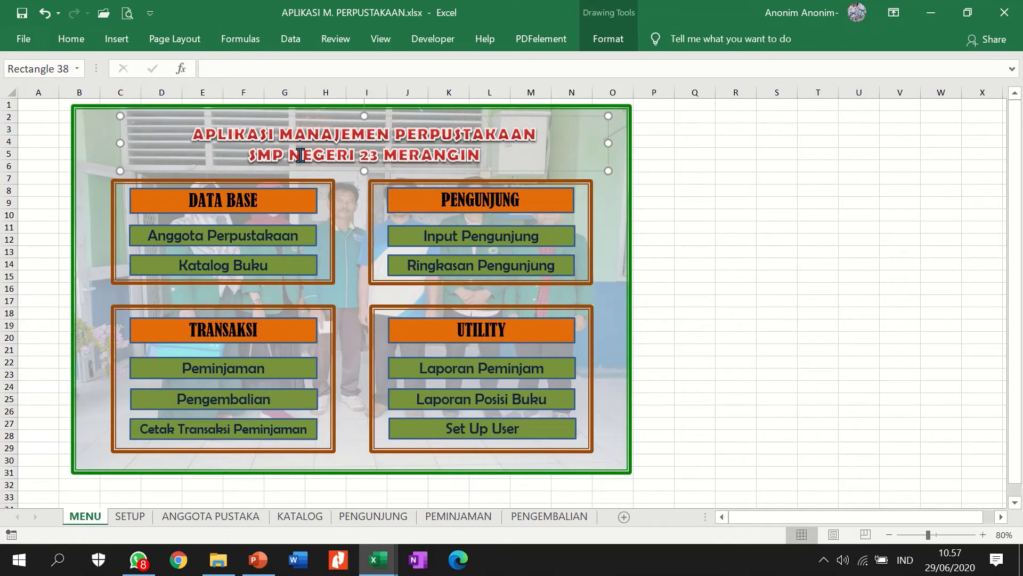
pyautogui.click(750, 270)
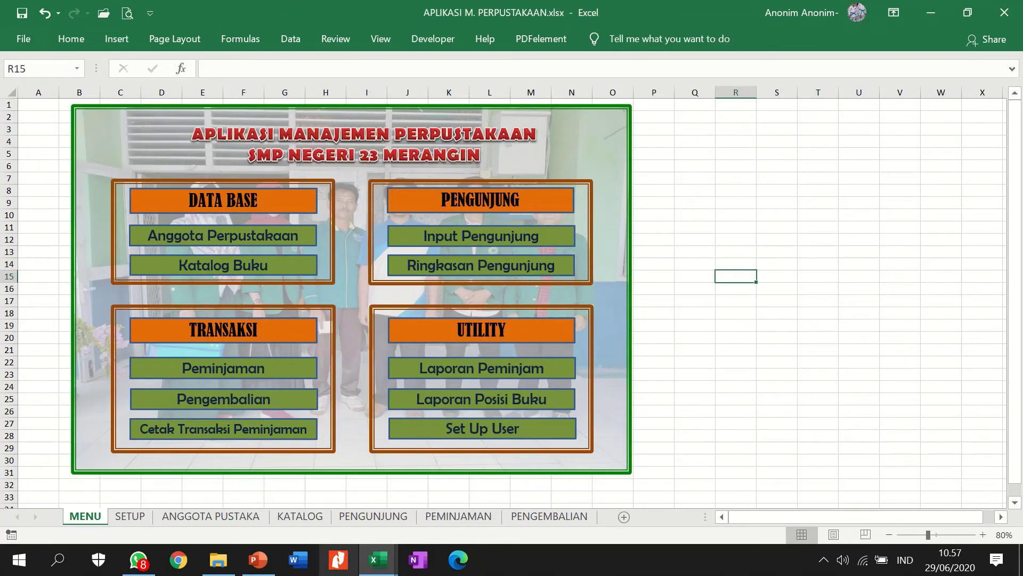
pyautogui.moveTo(379, 570)
pyautogui.click(745, 504)
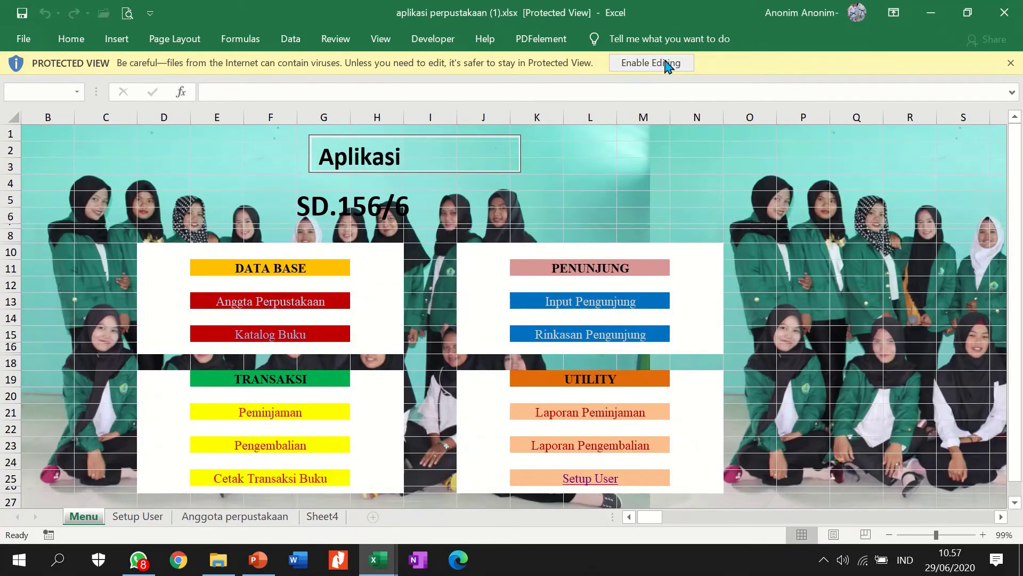
# Enable editing and set the ribbon display to Show Tabs and Commands.
pyautogui.click(661, 65)
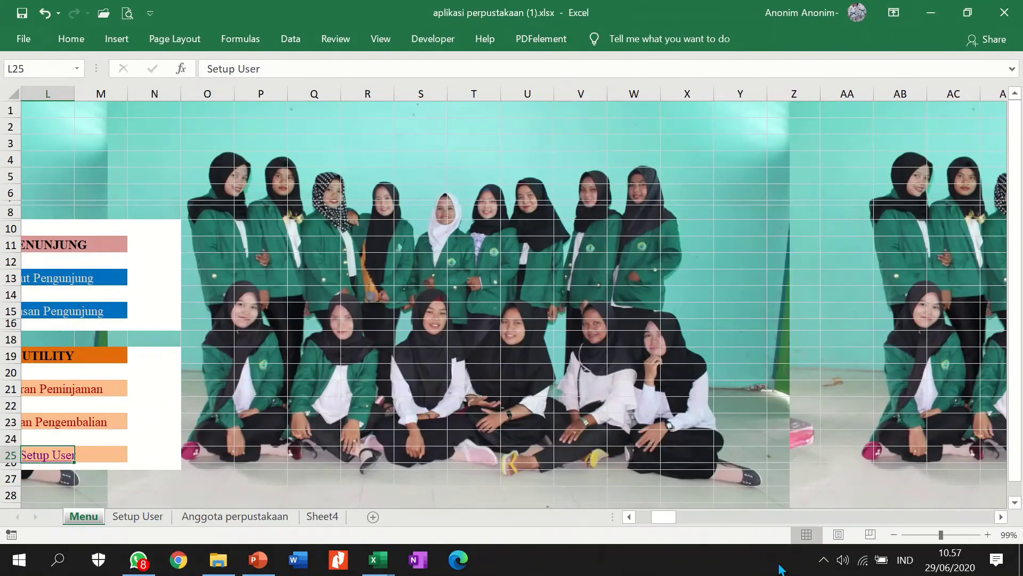
pyautogui.click(642, 517)
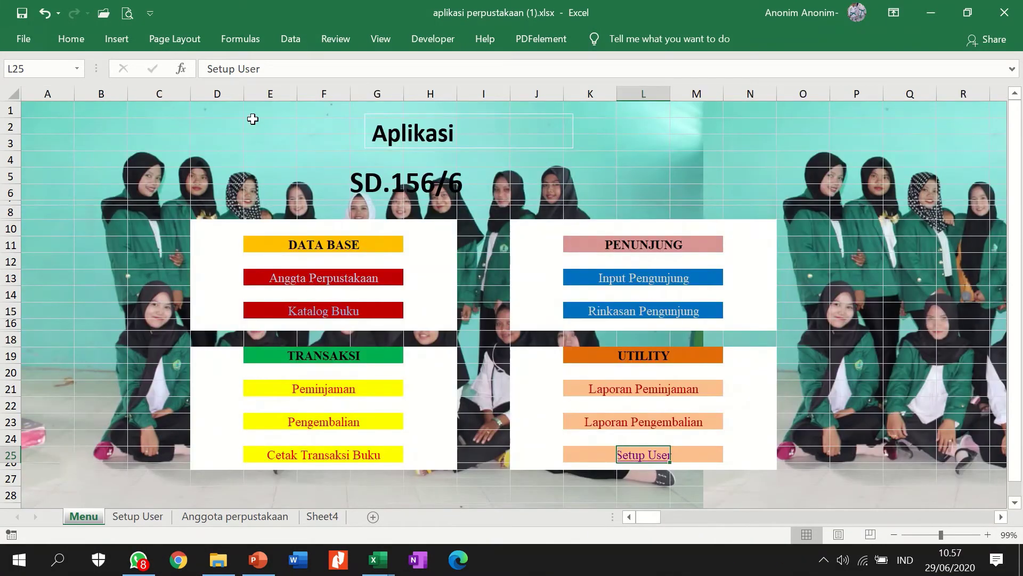
pyautogui.click(389, 133)
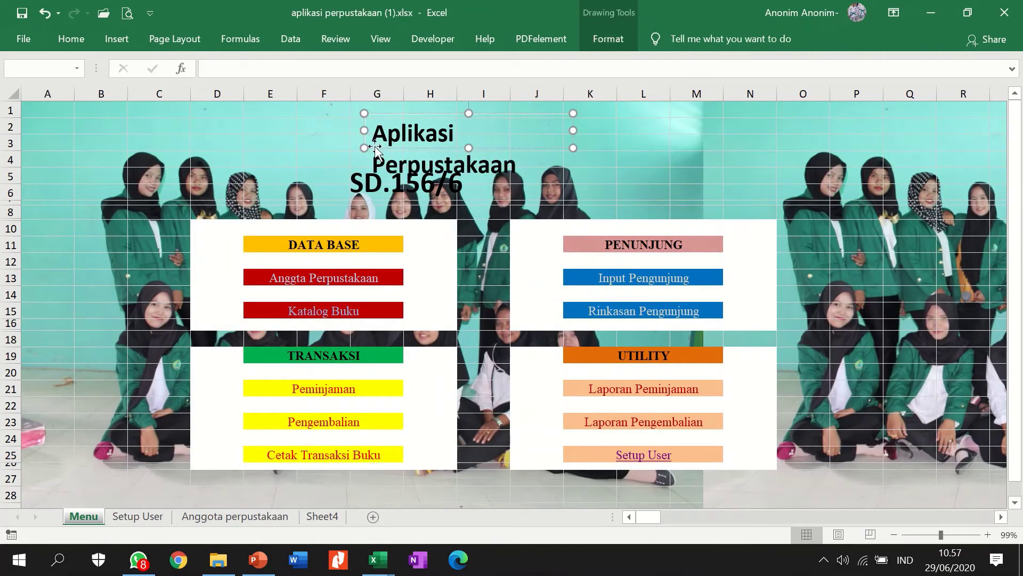
pyautogui.click(375, 147)
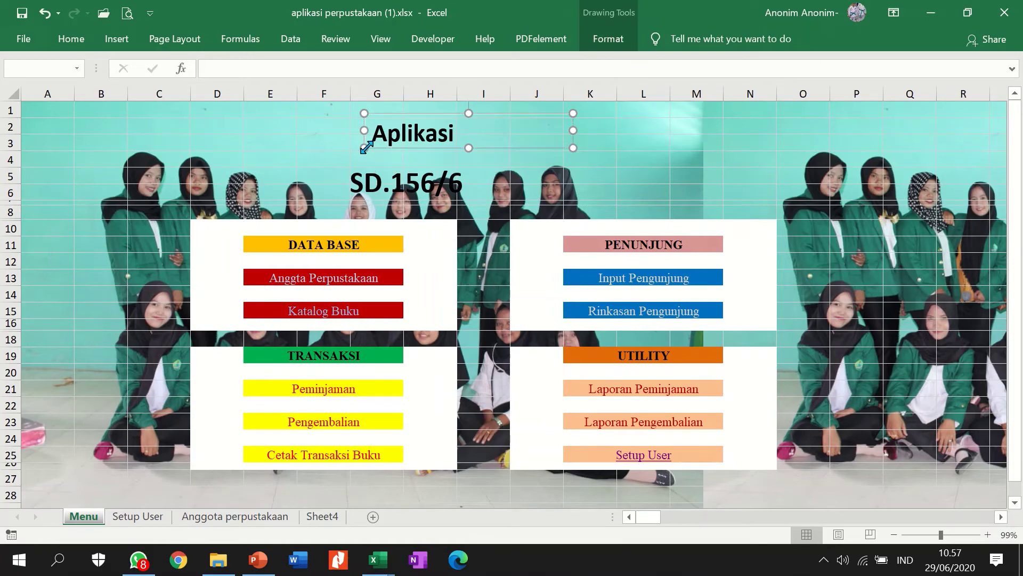
pyautogui.click(894, 13)
pyautogui.click(900, 142)
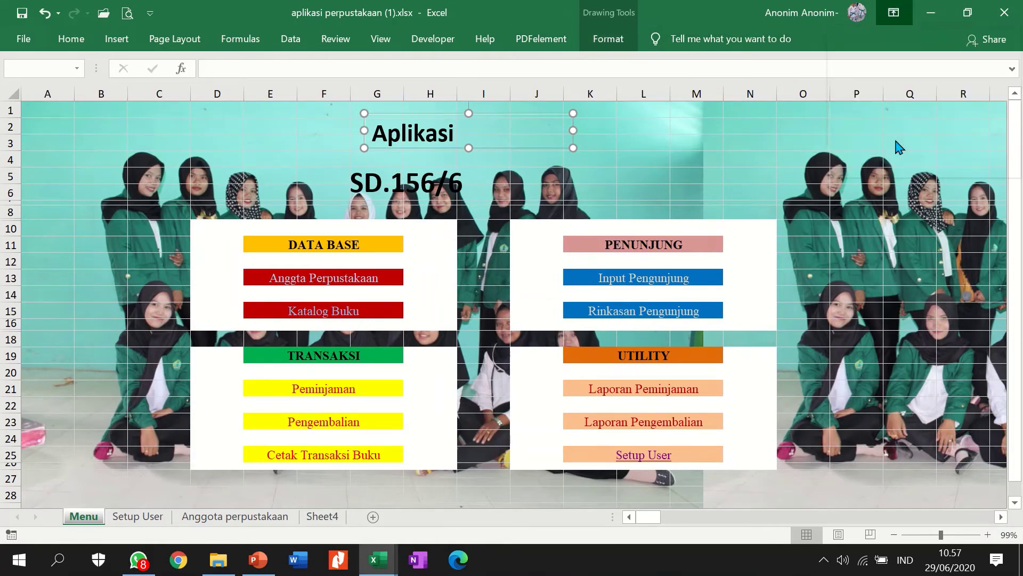
# Widen the title text box so 'Aplikasi Perpustakaan' fits on one line.
pyautogui.click(475, 209)
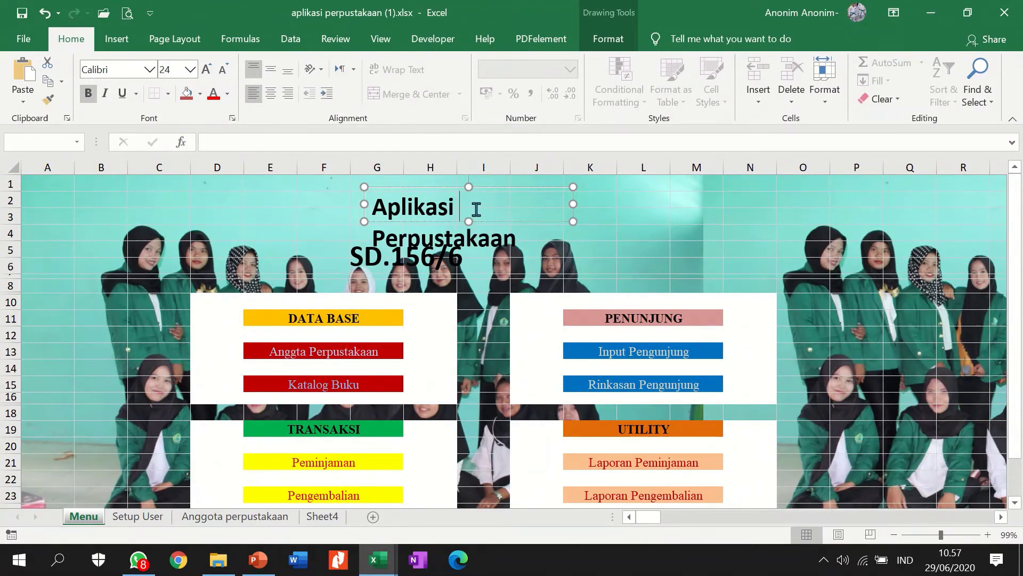
pyautogui.moveTo(573, 204); pyautogui.dragTo(664, 203)
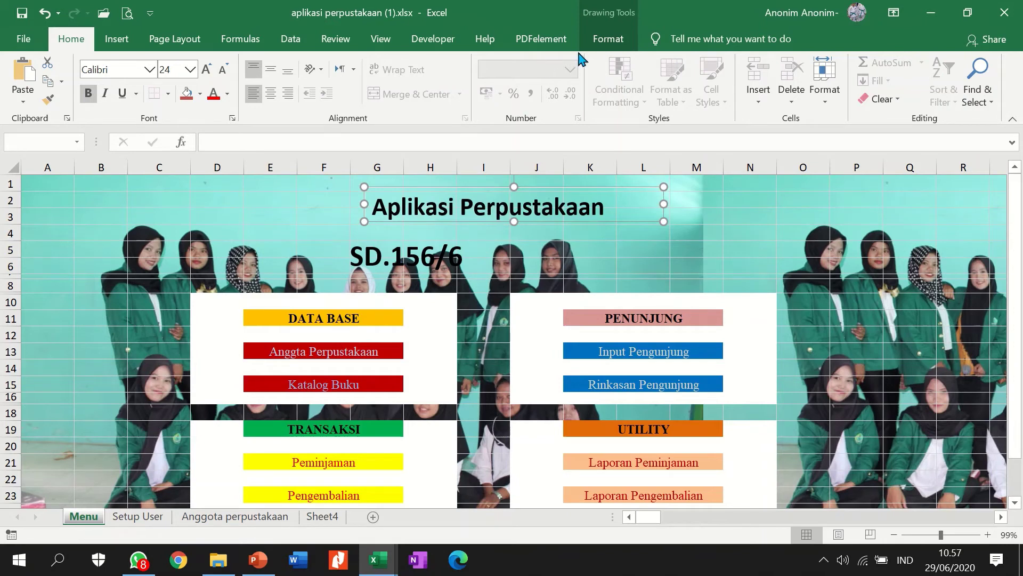
pyautogui.click(595, 40)
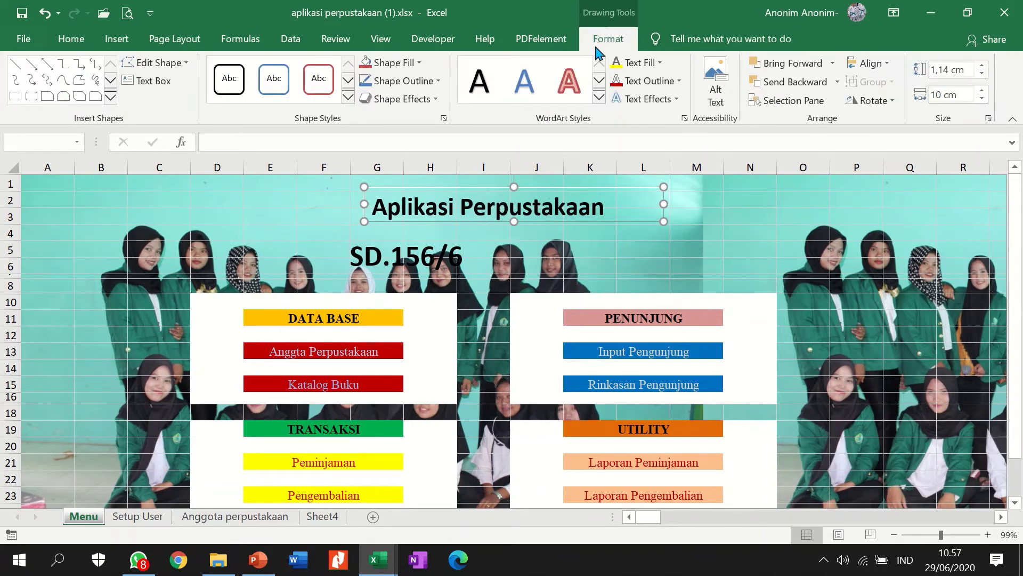
# Apply the white, red-outlined WordArt style to the title, then resize its font from 28 back to 24.
pyautogui.click(602, 99)
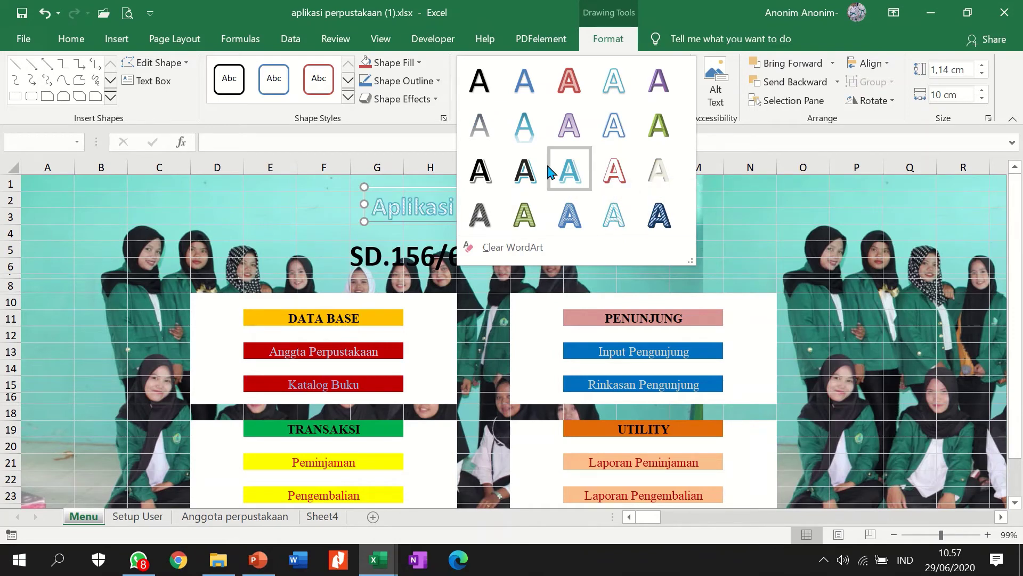
pyautogui.click(616, 170)
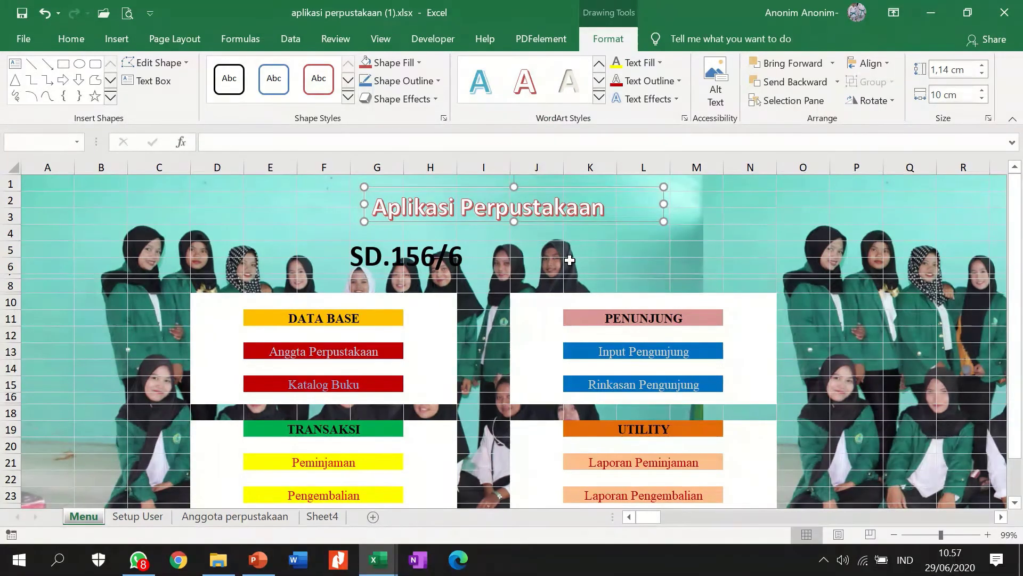
pyautogui.click(72, 42)
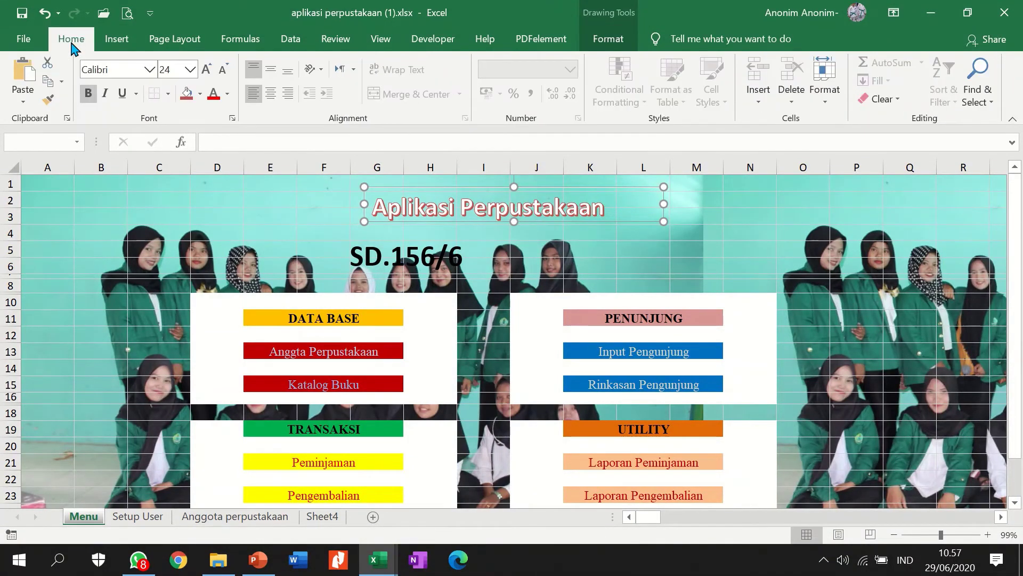
pyautogui.doubleClick(207, 70)
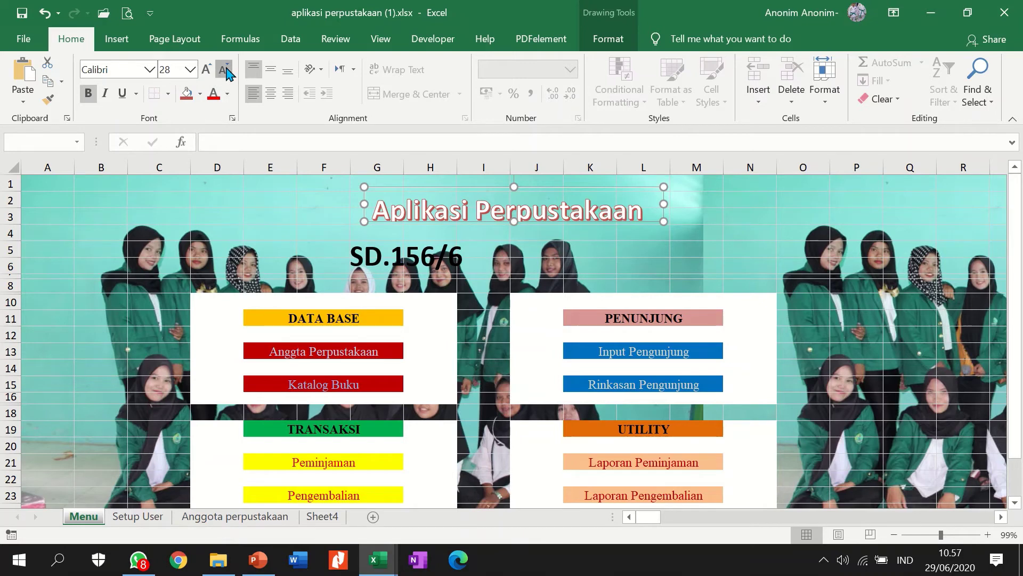
pyautogui.doubleClick(224, 69)
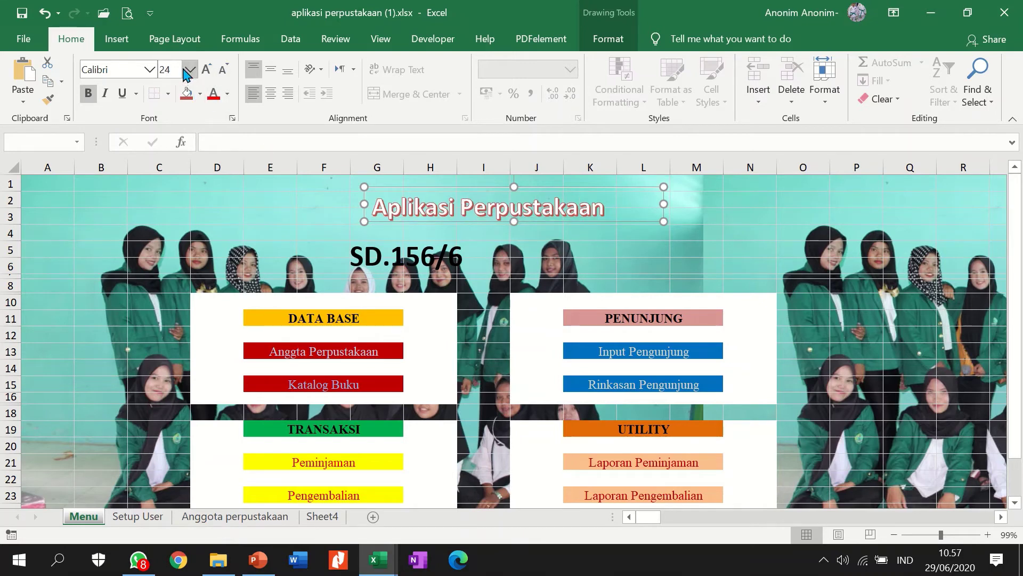
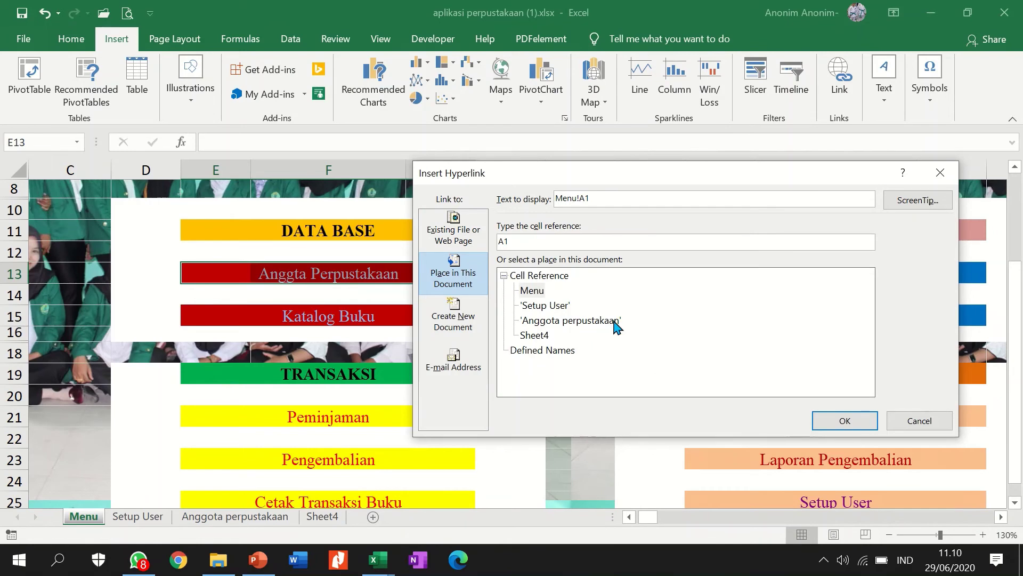
# Link E13 to the Anggota perpustakaan sheet and give it dark red fill with white centred text.
pyautogui.click(619, 321)
pyautogui.click(852, 422)
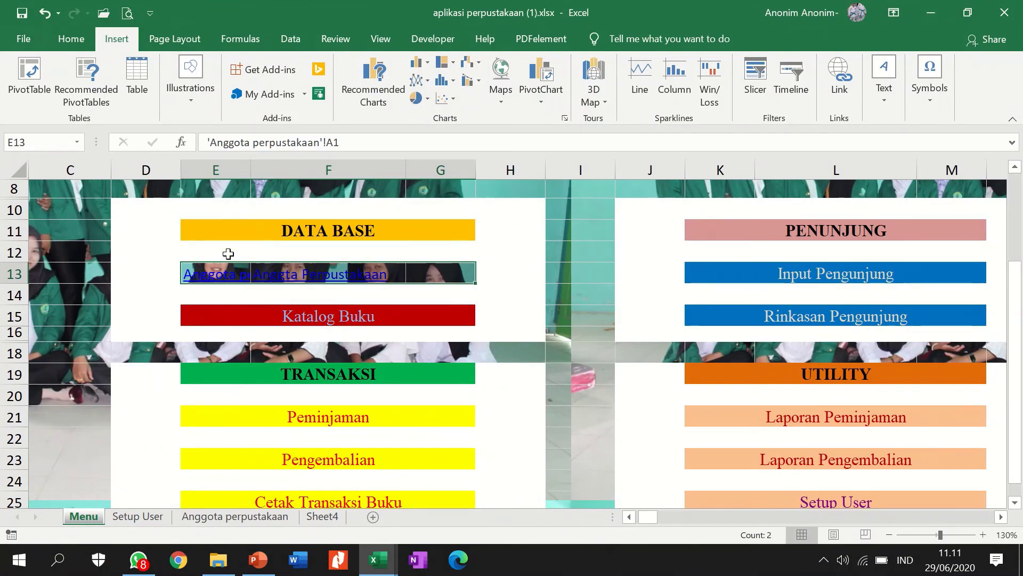
pyautogui.click(73, 40)
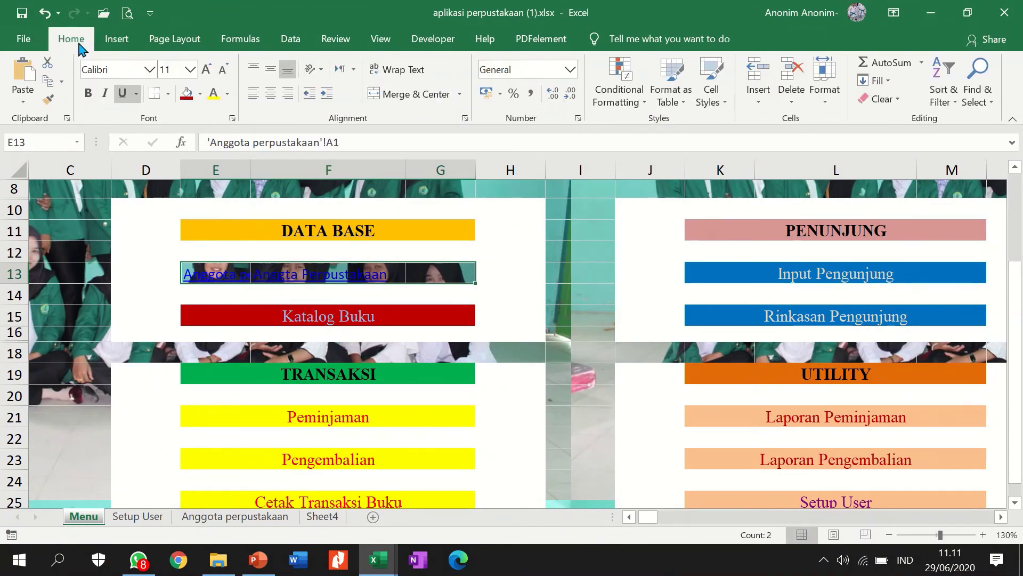
pyautogui.click(200, 95)
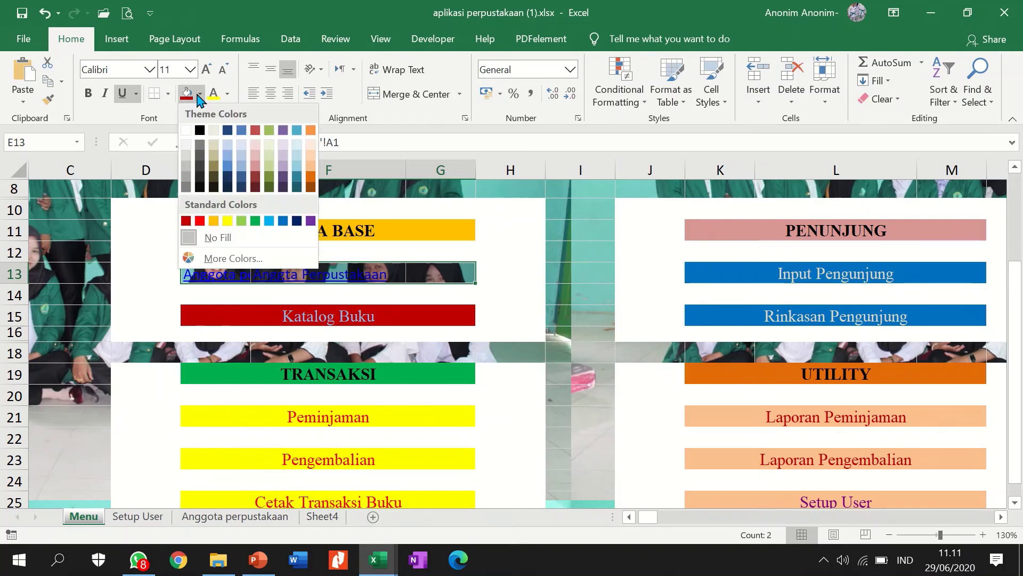
pyautogui.click(186, 220)
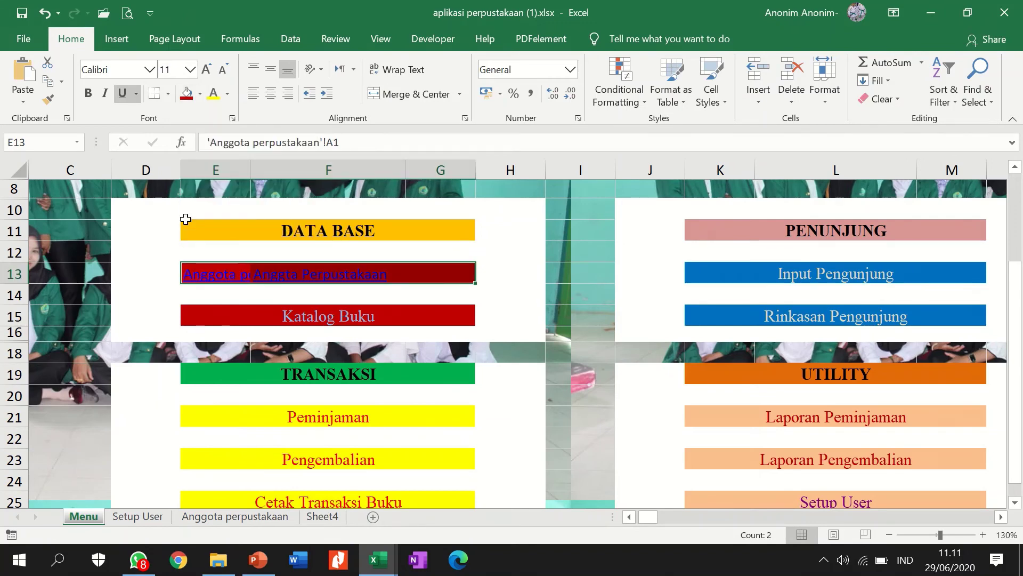
pyautogui.click(227, 95)
pyautogui.click(217, 161)
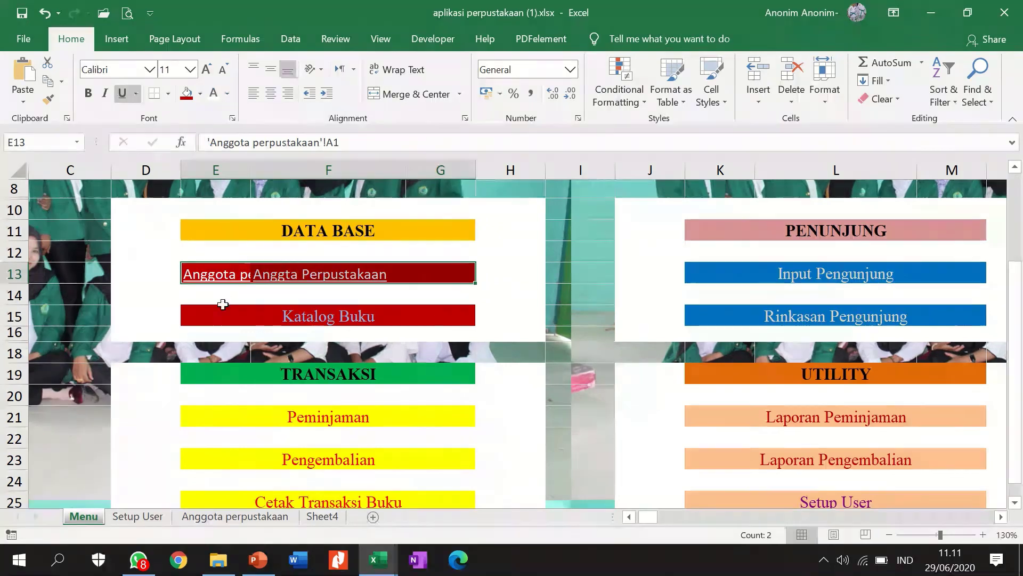
pyautogui.click(271, 94)
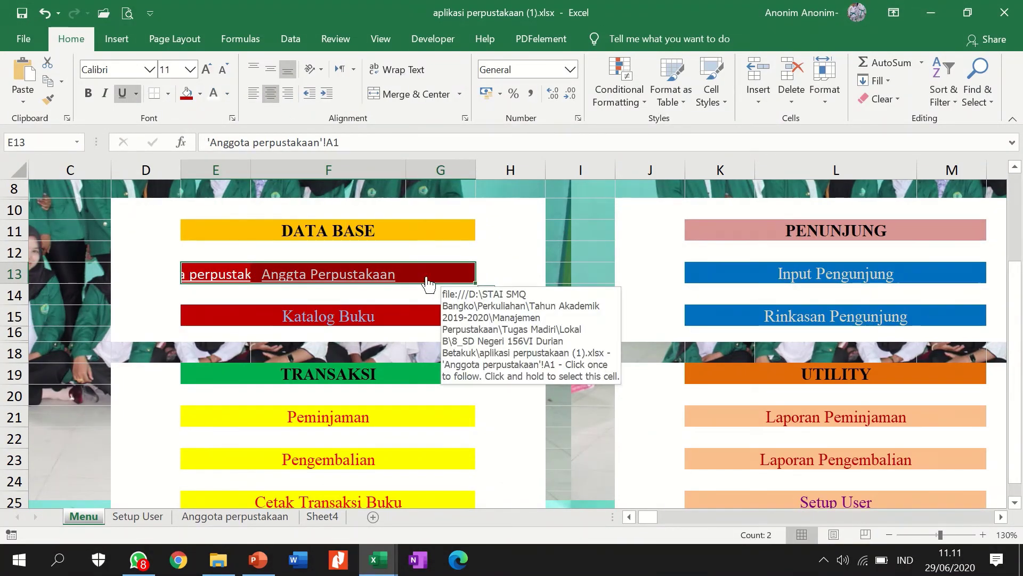
# Delete the link text from E13, leaving only the empty dark-red cell.
pyautogui.click(226, 294)
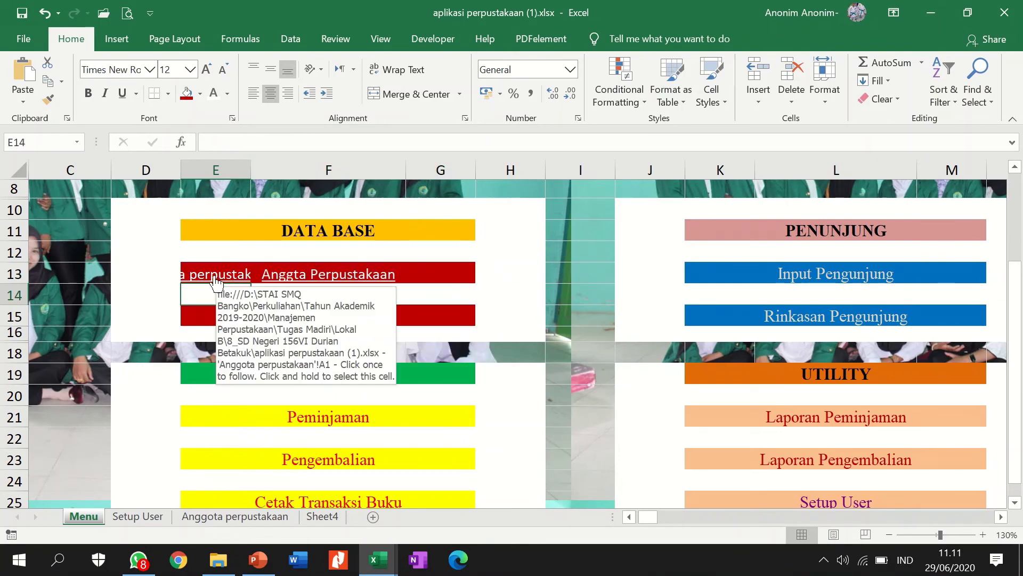
pyautogui.click(370, 250)
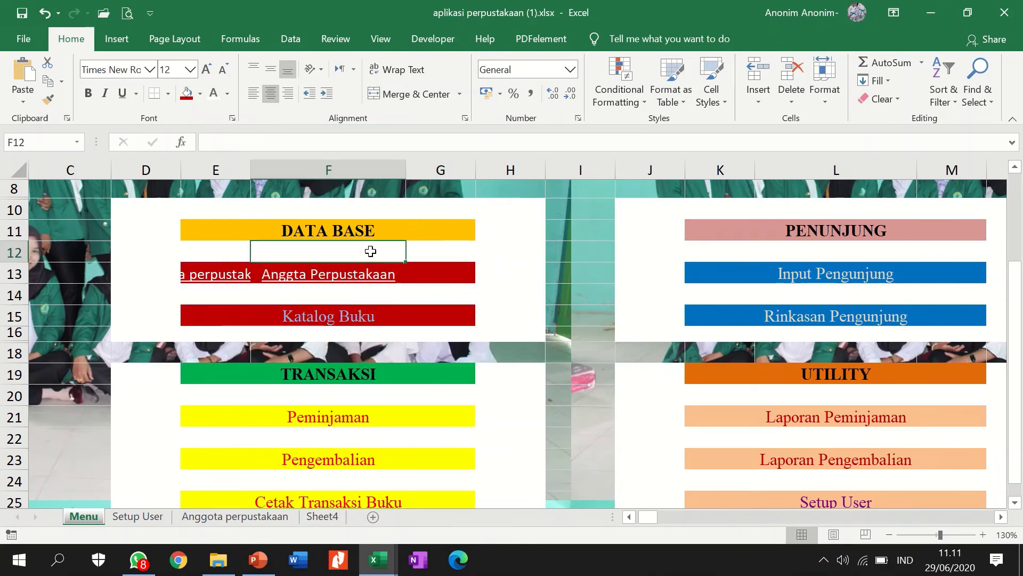
pyautogui.press('Down')
pyautogui.press('Left')
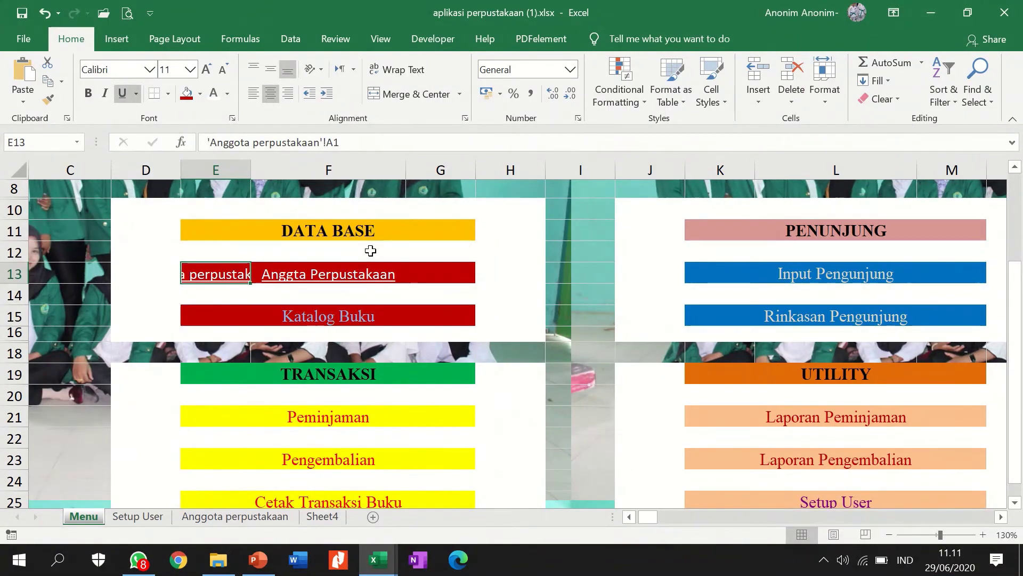
pyautogui.press('Right')
pyautogui.press('Left')
pyautogui.press('Delete')
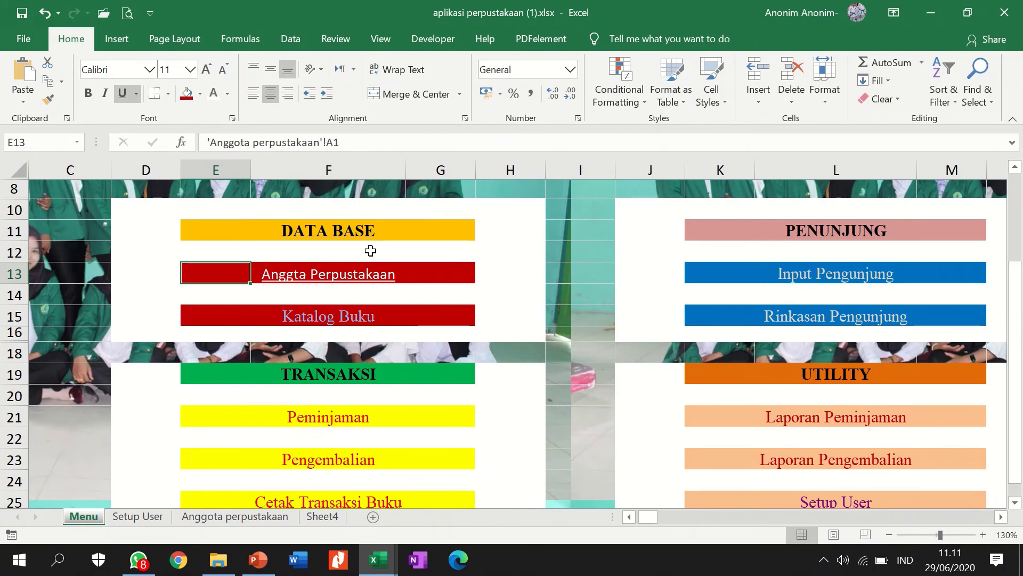
pyautogui.click(439, 274)
# Hyperlink the Anggta Perpustakaan cell F13 to the Anggota perpustakaan sheet.
pyautogui.click(354, 276)
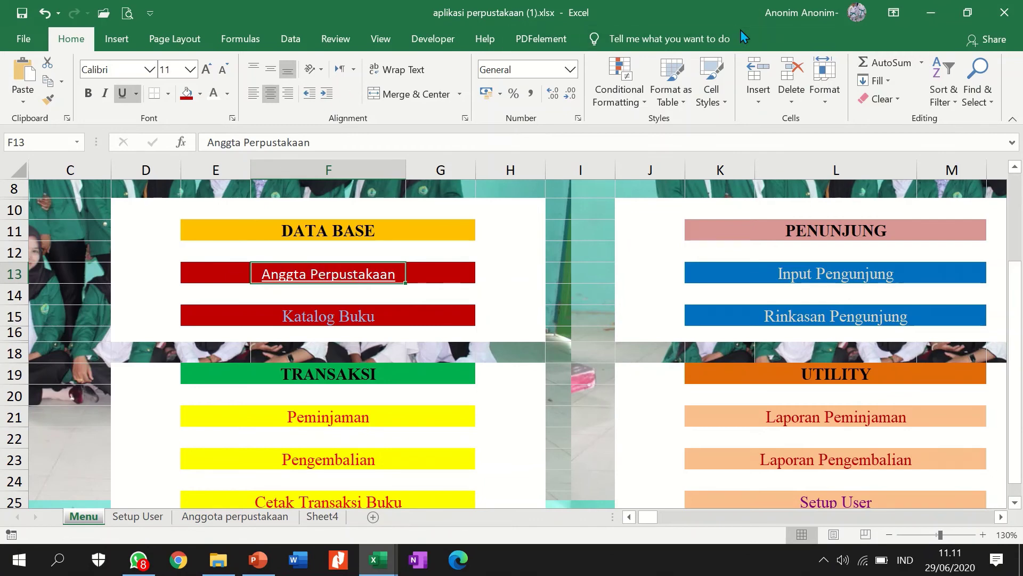
pyautogui.click(116, 39)
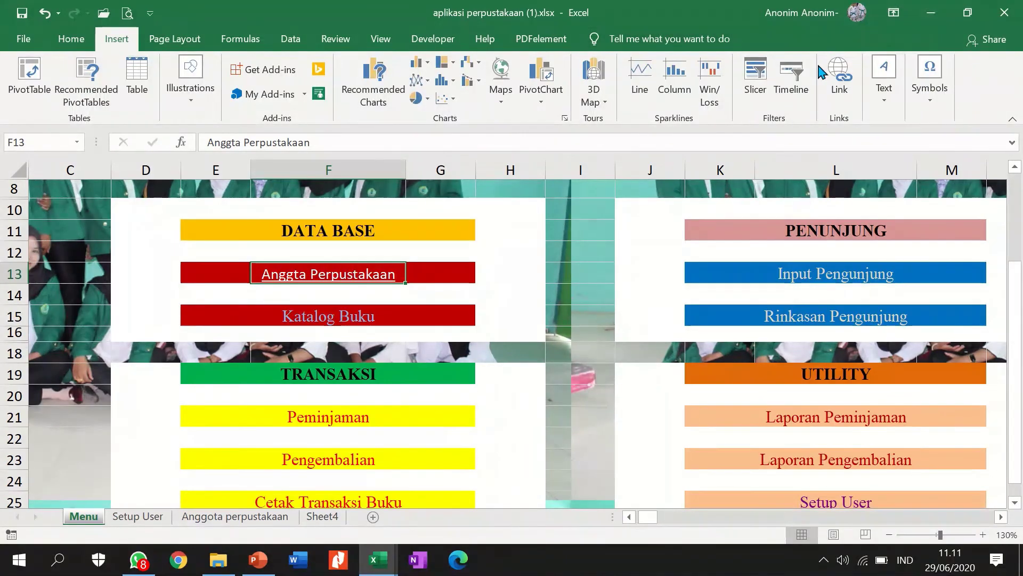
pyautogui.click(840, 78)
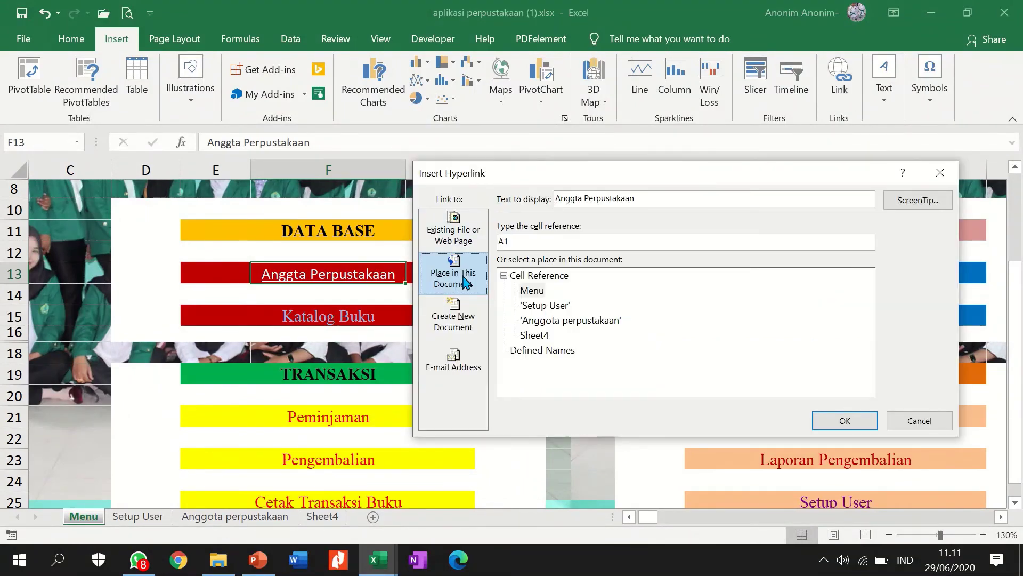
pyautogui.click(539, 322)
pyautogui.click(844, 420)
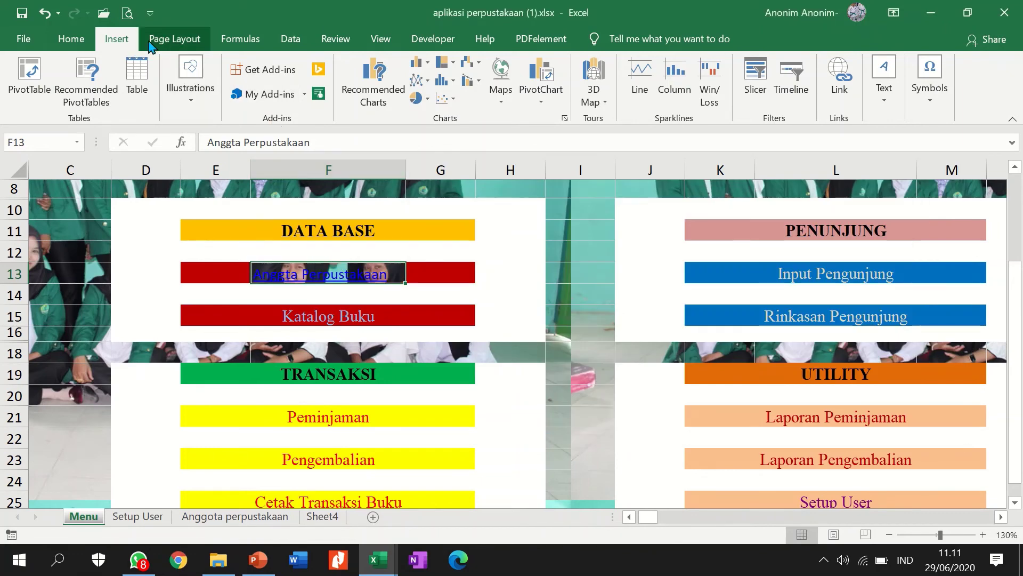
# Give F13 red fill and white text, then follow its link to test it.
pyautogui.click(72, 43)
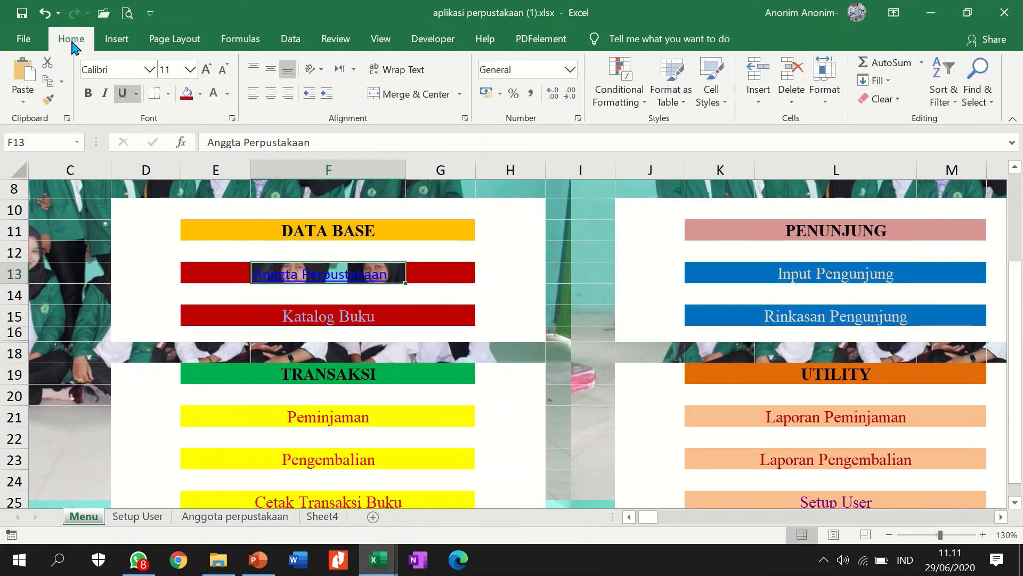
pyautogui.click(186, 95)
pyautogui.click(212, 99)
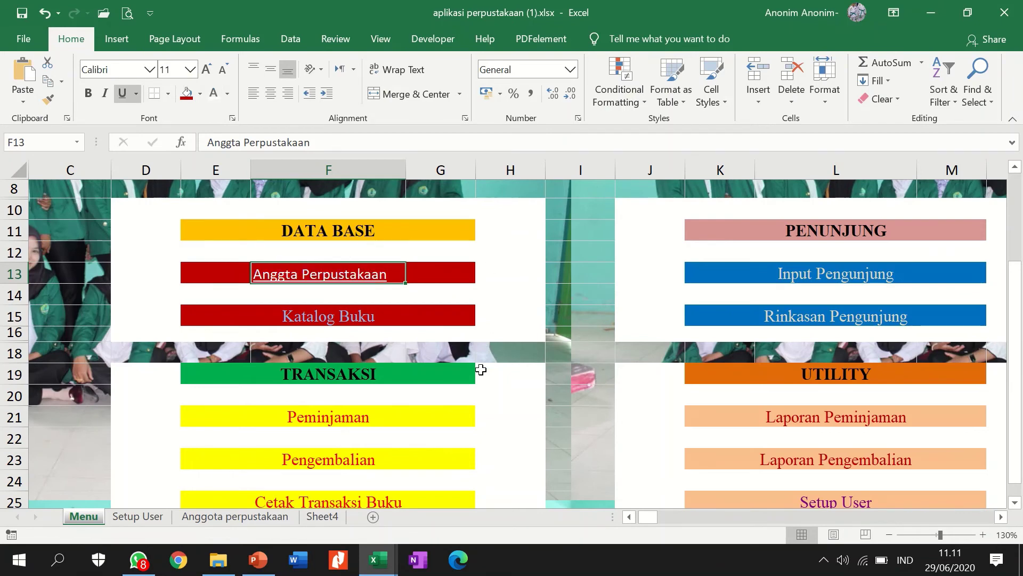
pyautogui.click(372, 283)
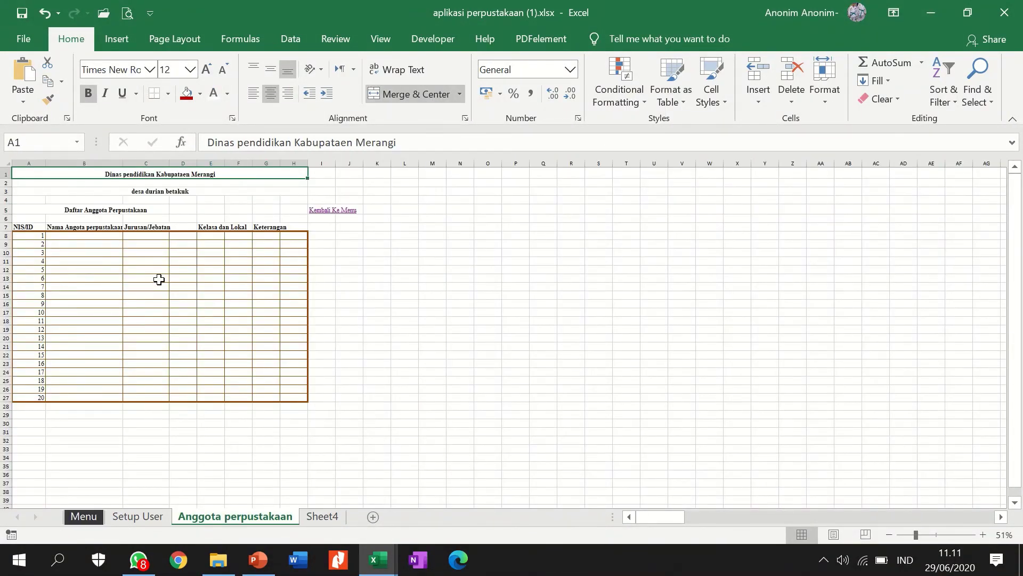
# Test the Kembali Ke Menu and Anggta Perpustakaan links between Menu and the member sheet.
pyautogui.click(319, 209)
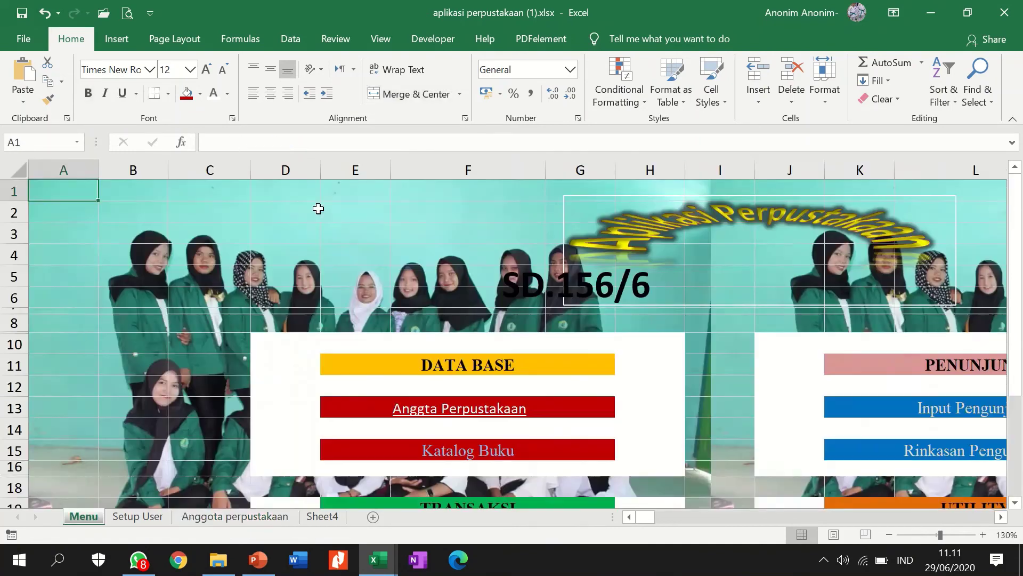
pyautogui.click(404, 408)
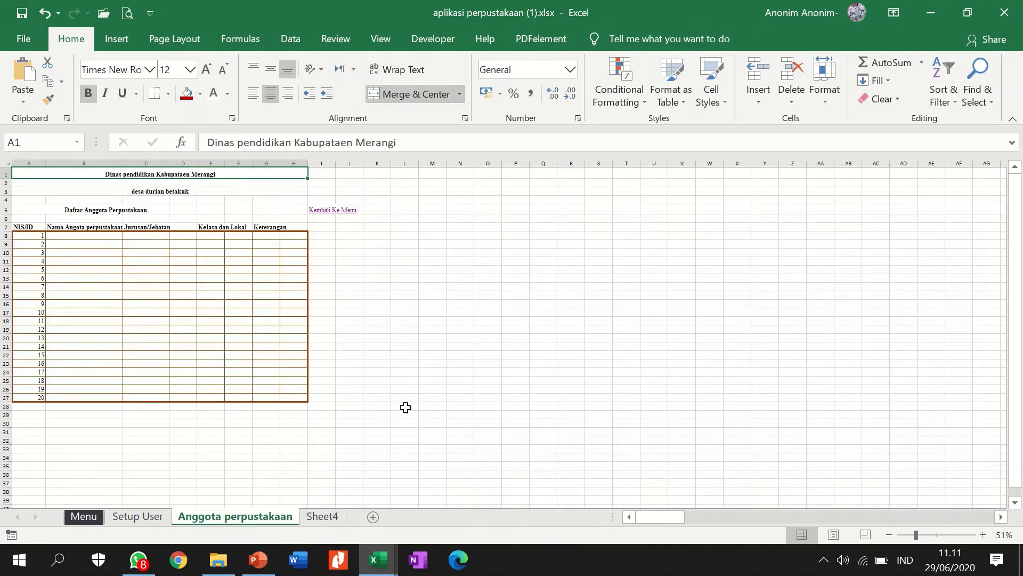
pyautogui.click(331, 210)
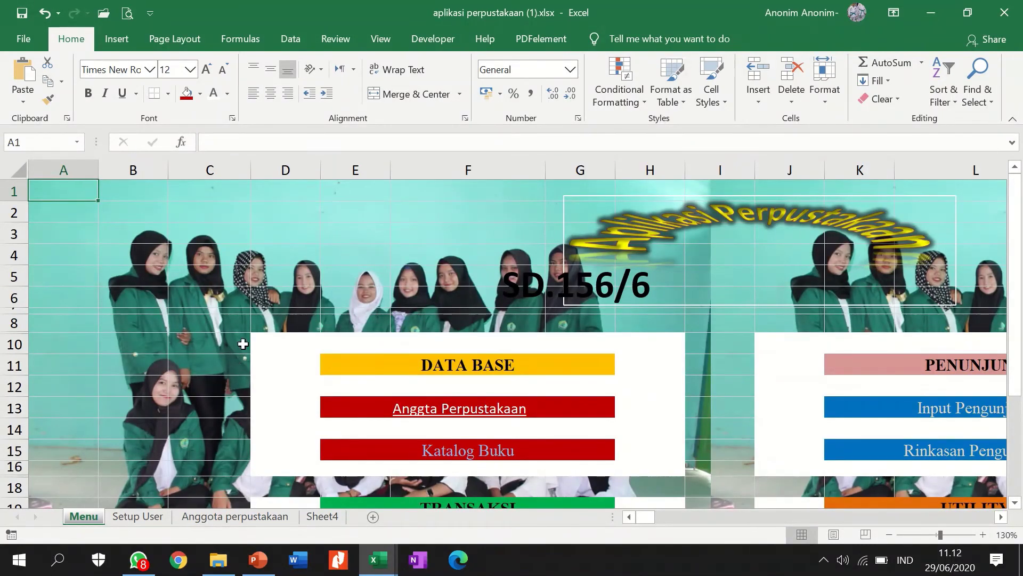
pyautogui.scroll(-4, 243, 348)
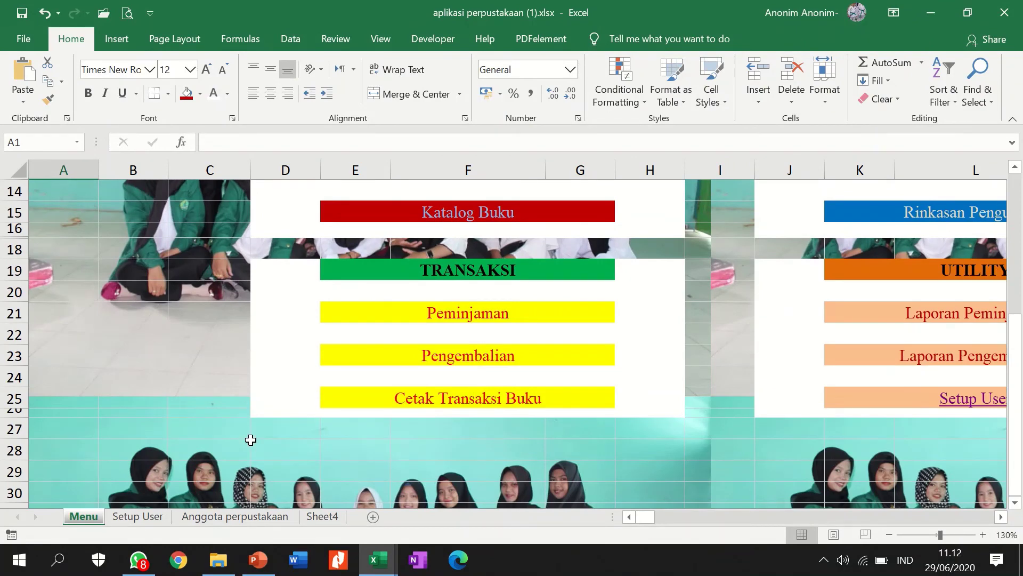
pyautogui.scroll(1, 243, 415)
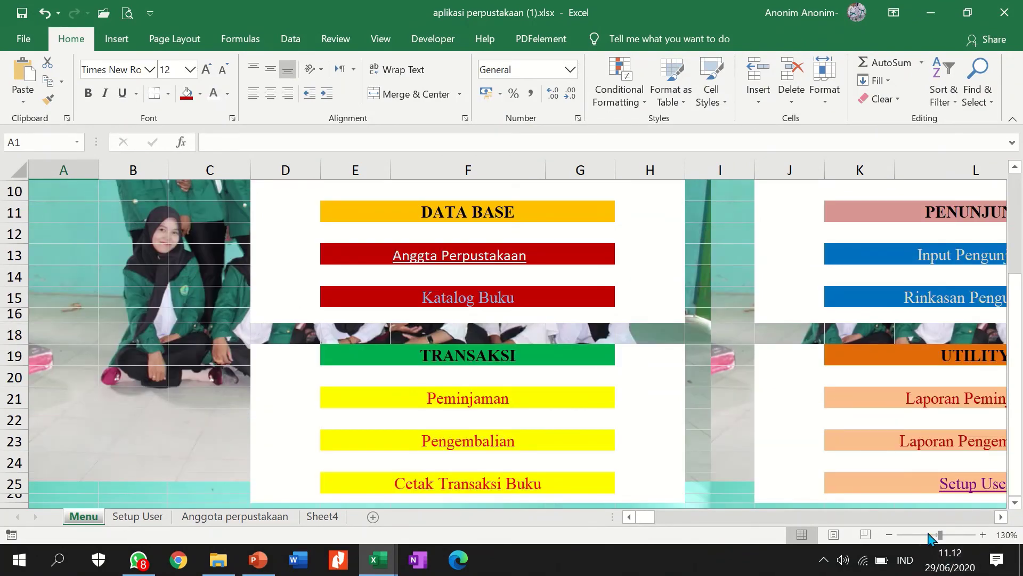
# Zoom out the Menu, then browse Setup User, Sheet4 and end on Anggota perpustakaan.
pyautogui.click(887, 535)
pyautogui.click(886, 536)
pyautogui.click(886, 536)
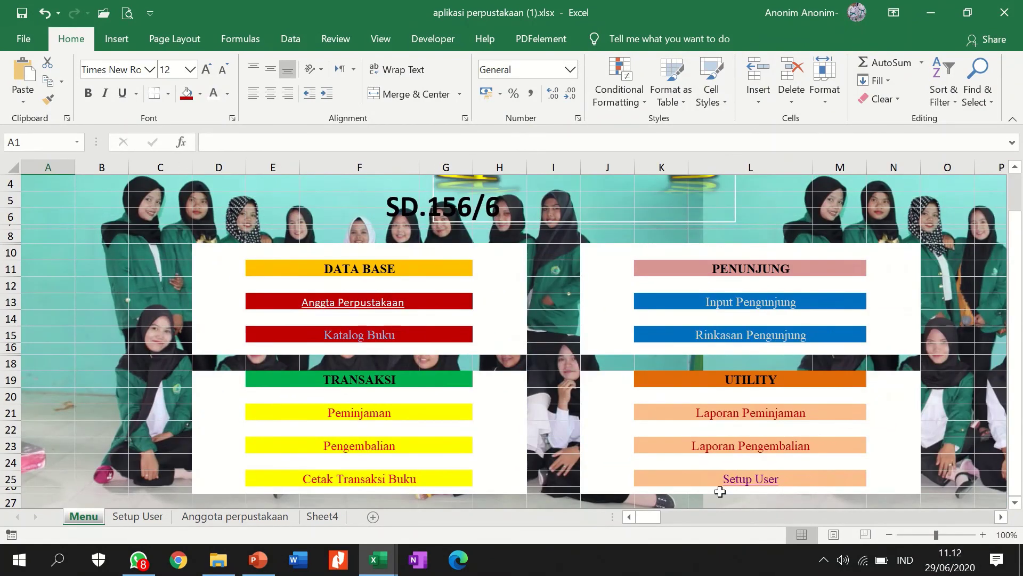
pyautogui.click(153, 516)
pyautogui.click(414, 288)
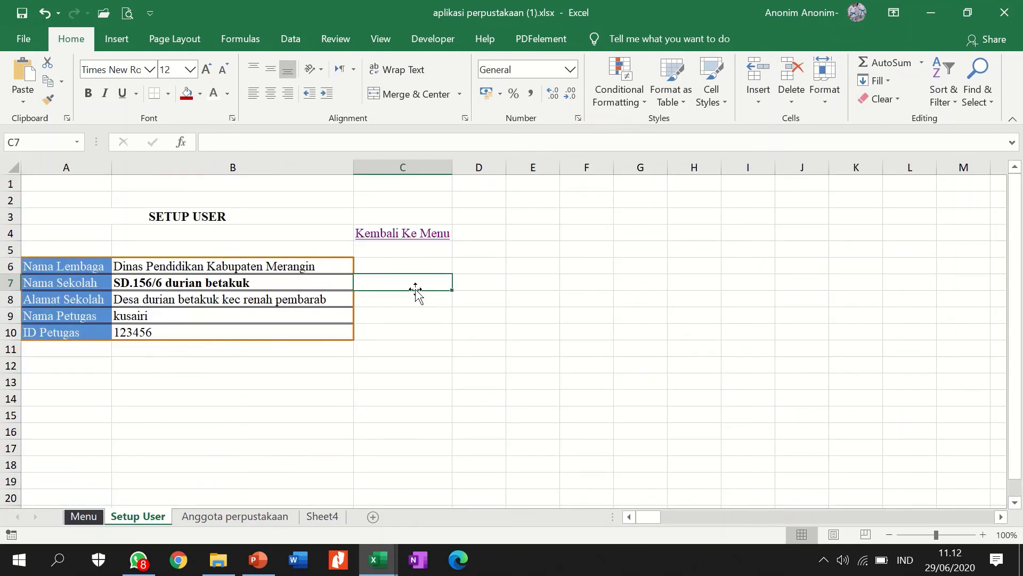
pyautogui.click(199, 523)
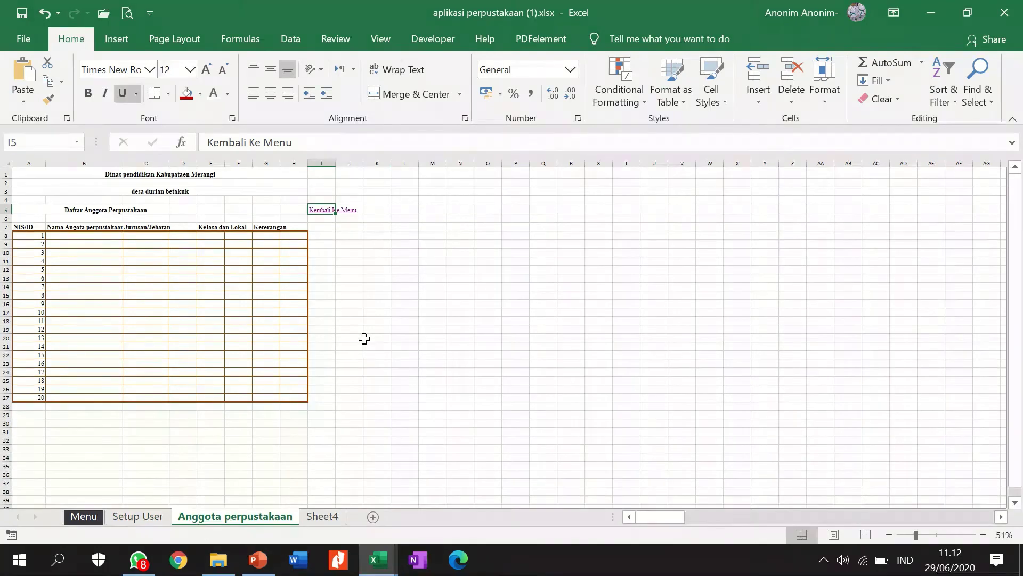
pyautogui.click(325, 519)
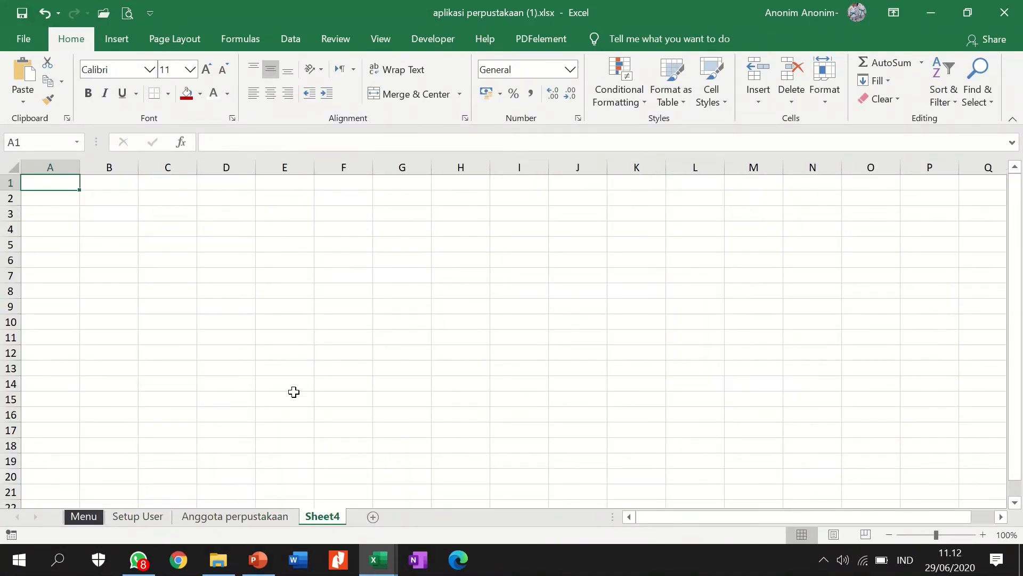
pyautogui.click(269, 517)
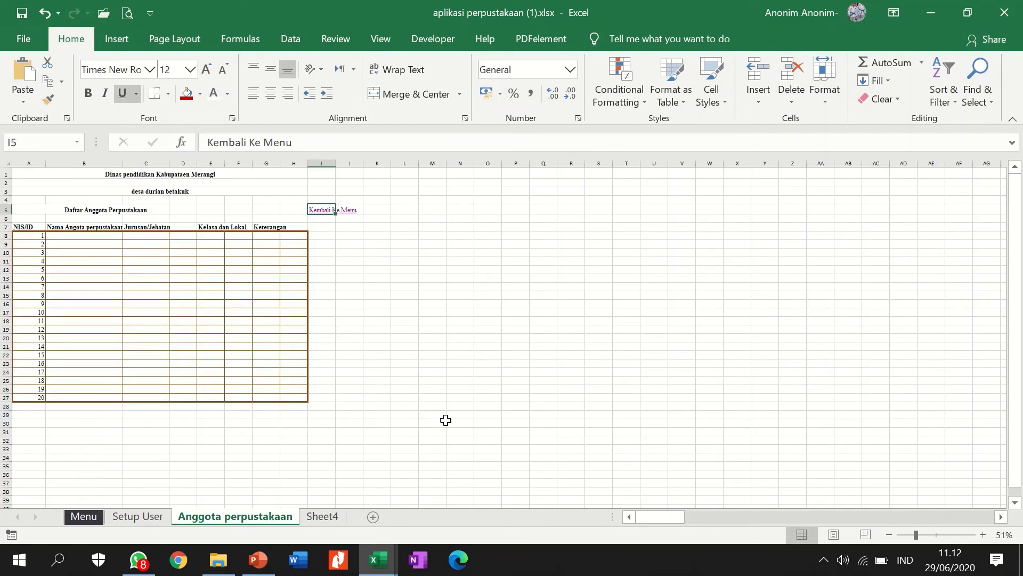
pyautogui.click(377, 560)
pyautogui.click(369, 567)
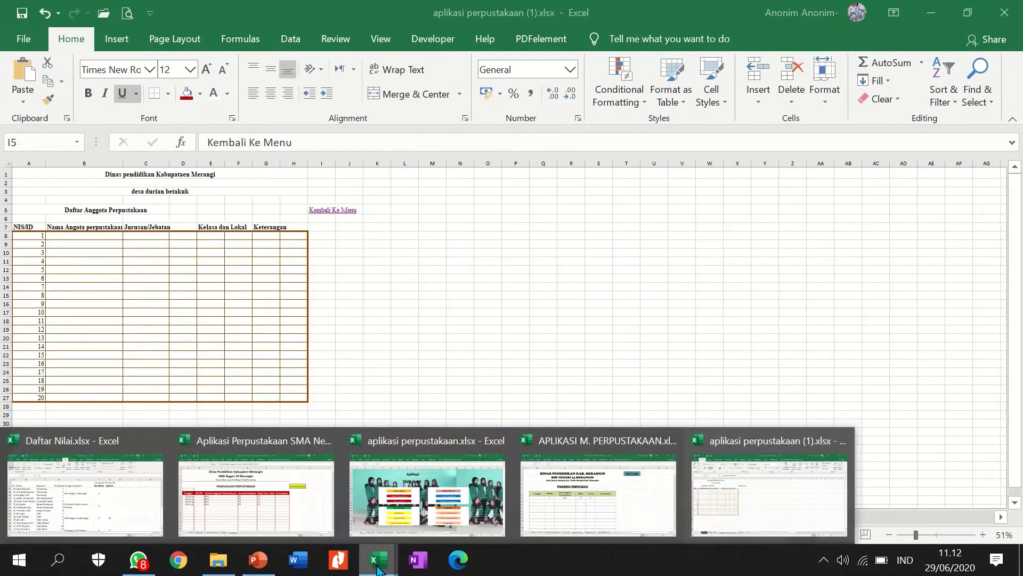
# Switch to Daftar Nilai and enter 30 in G26 for SD Negeri 156/VI Durian Betakuk.
pyautogui.click(91, 494)
pyautogui.click(662, 353)
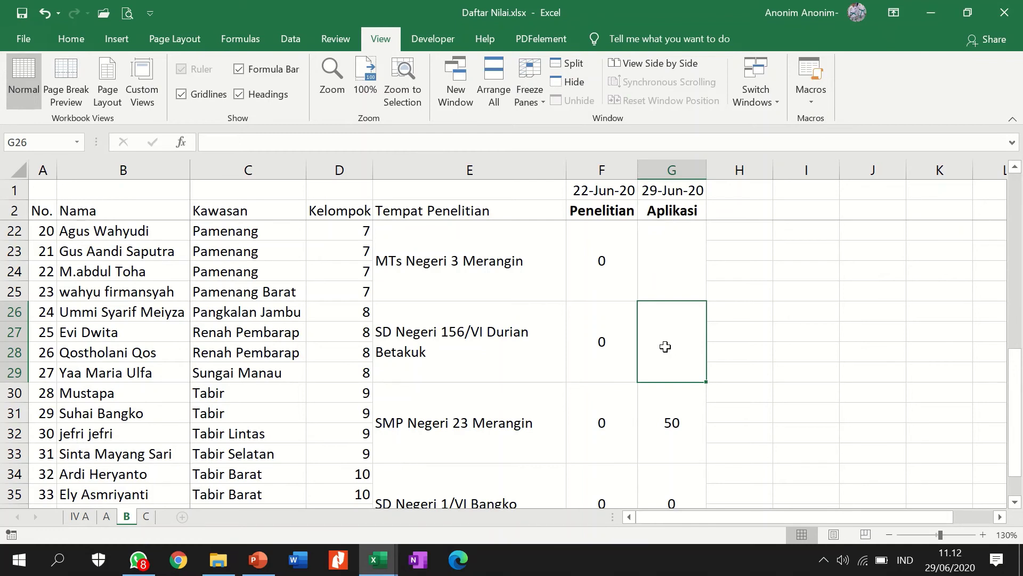
pyautogui.write('30')
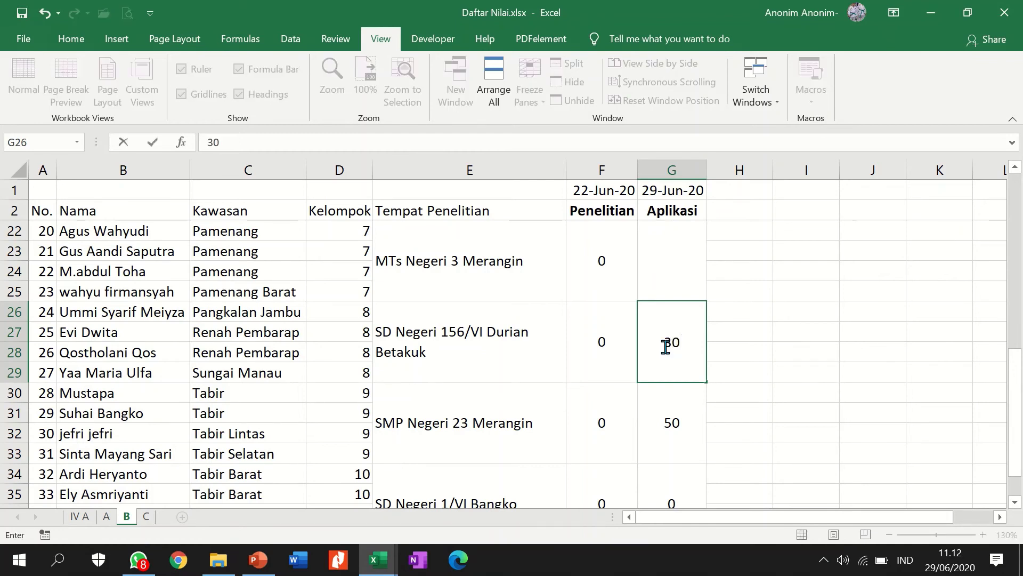
pyautogui.press('Return')
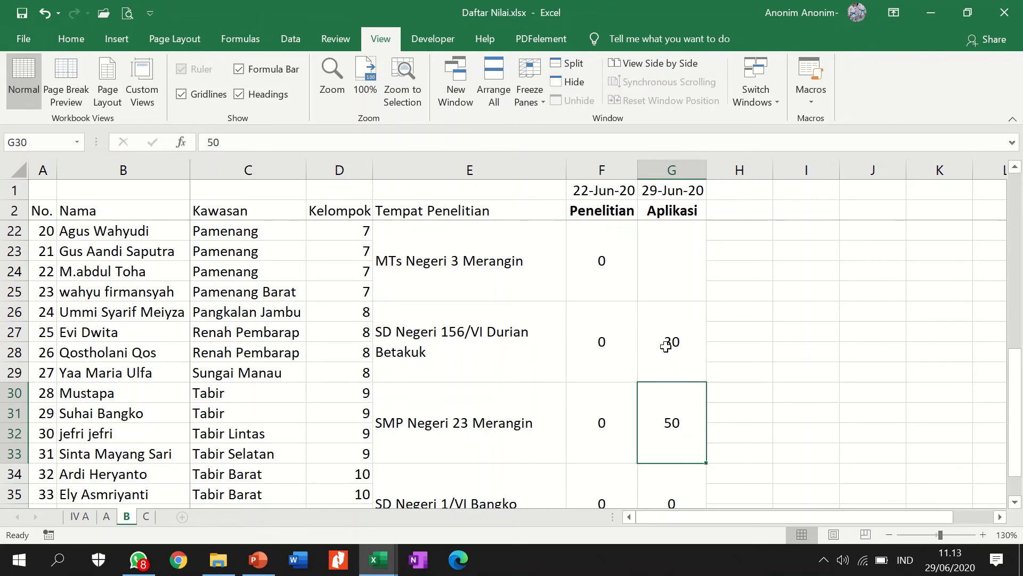
pyautogui.scroll(3, 689, 342)
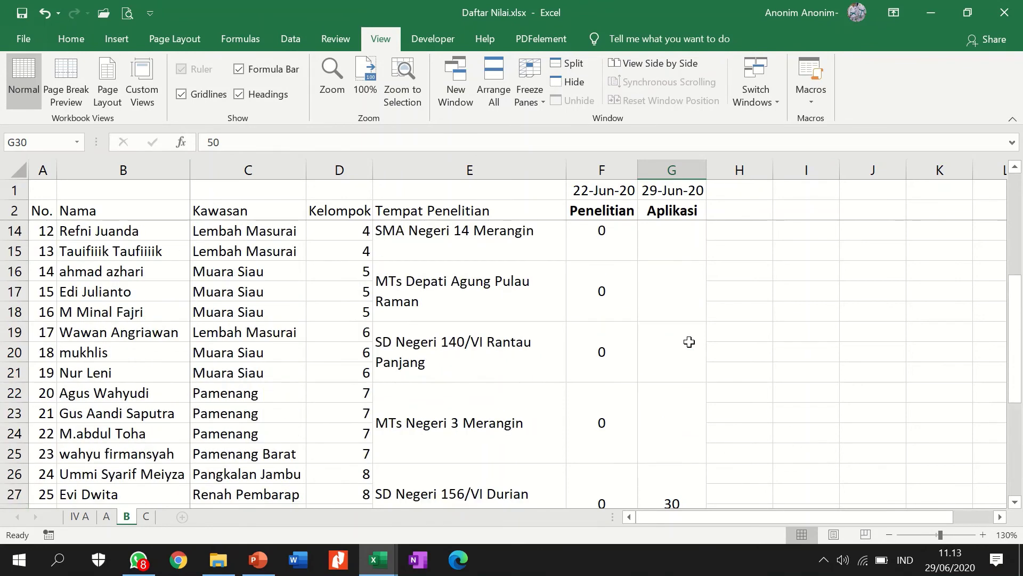
pyautogui.click(677, 409)
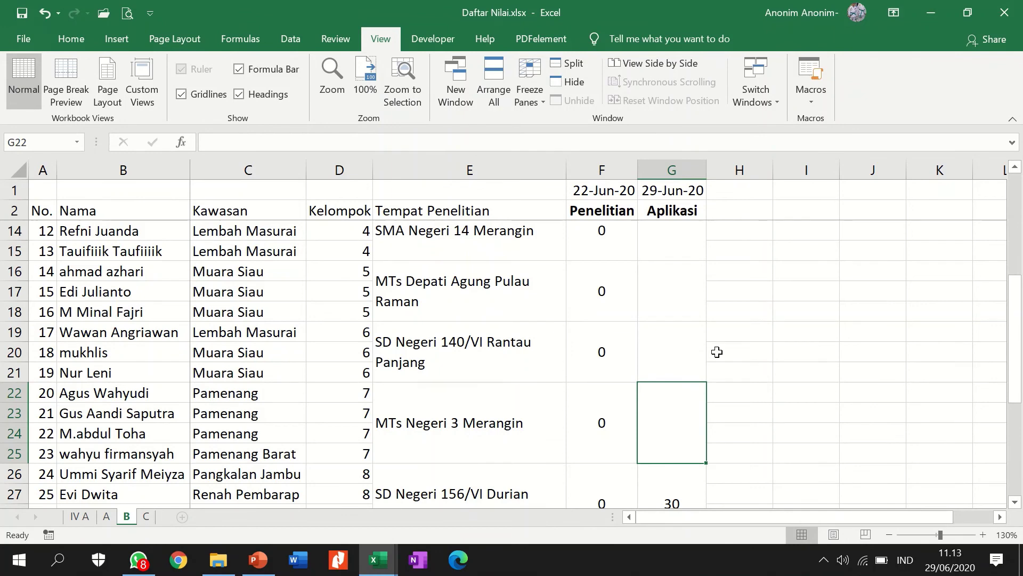
pyautogui.click(654, 339)
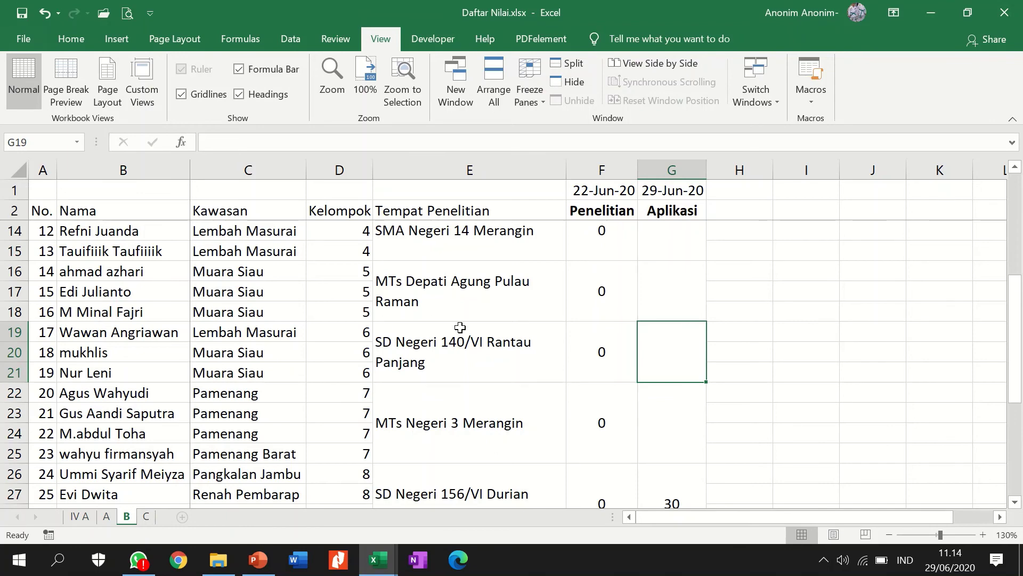
# Enter Aplikasi scores of 0 in G19 for Rantau Panjang and 40 in G22 for MTs Negeri 3.
pyautogui.write('0')
pyautogui.press('Return')
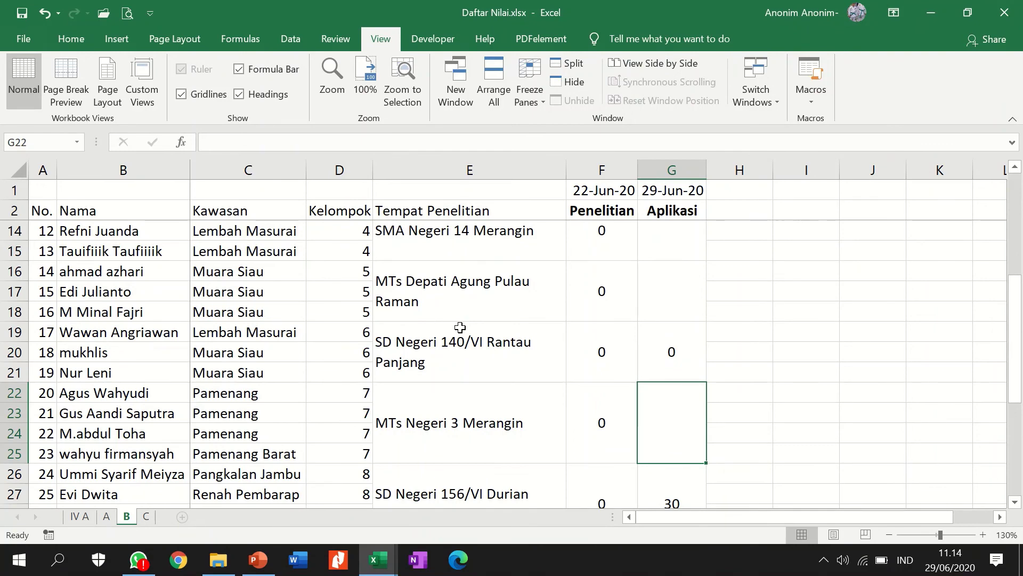
pyautogui.write('40')
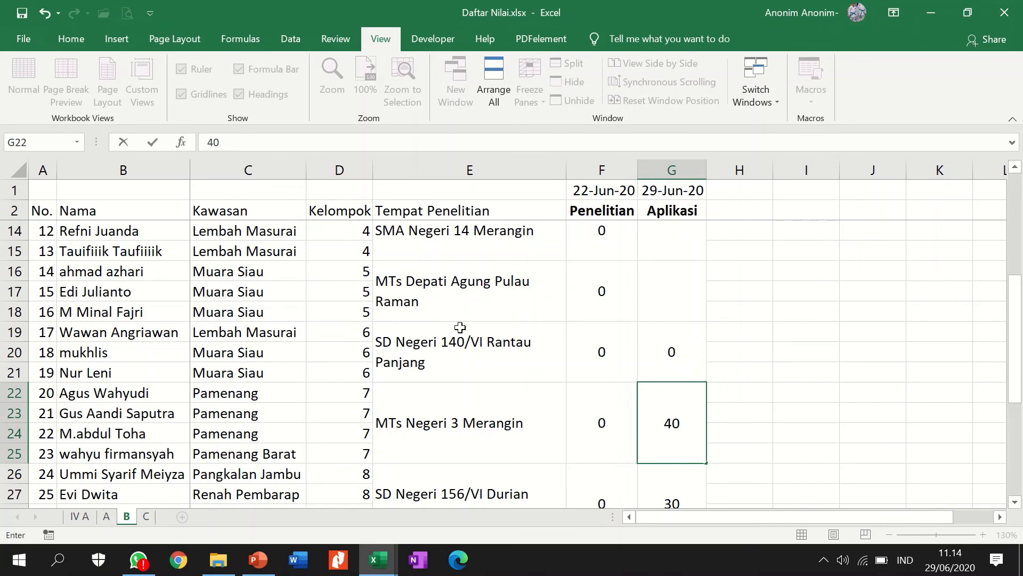
pyautogui.press('Up')
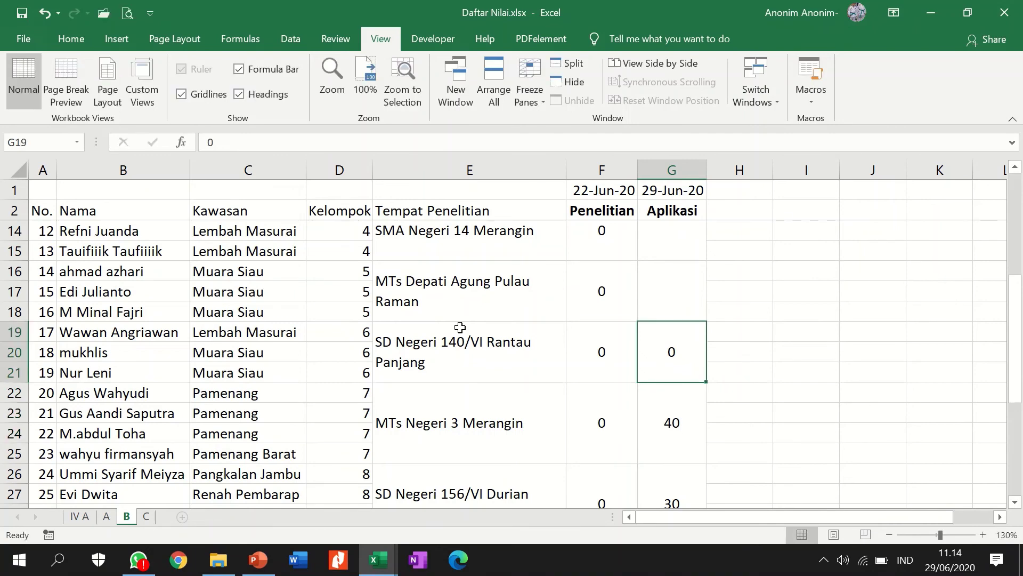
pyautogui.press('Up')
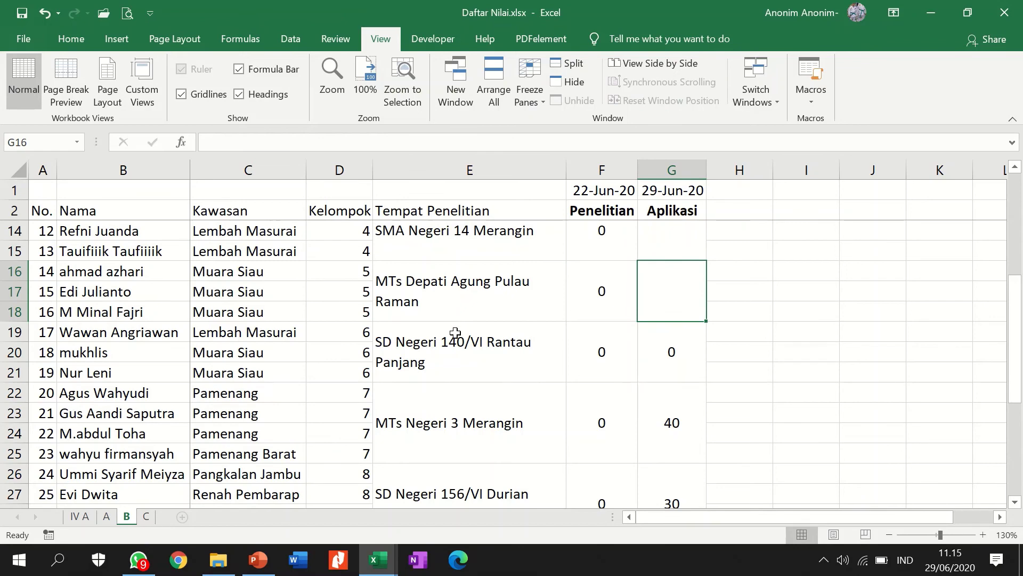
pyautogui.moveTo(151, 565)
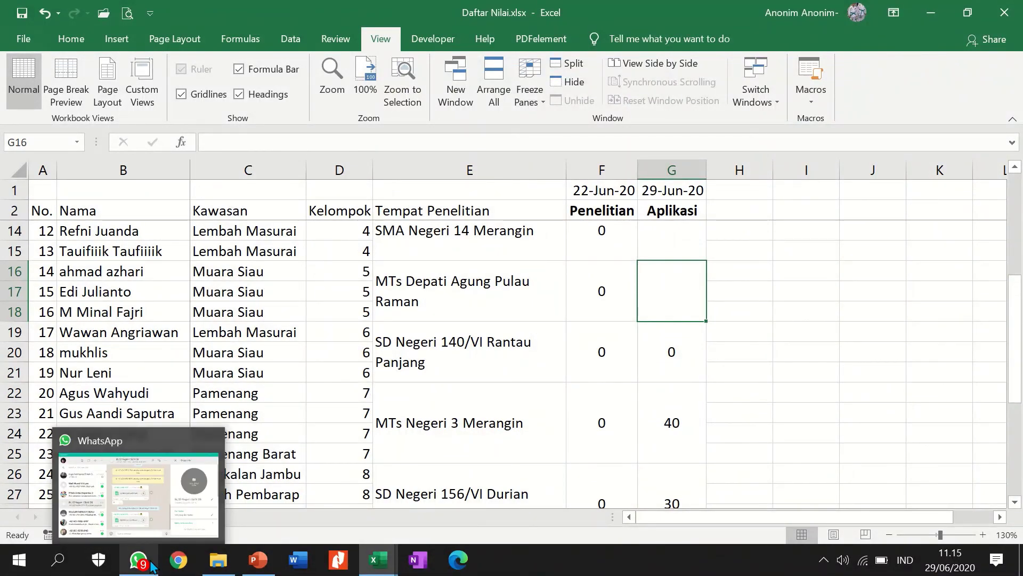
# Join the B. SMPN 9 Merangin group from its WhatsApp chat invite, then minimize WhatsApp.
pyautogui.click(144, 567)
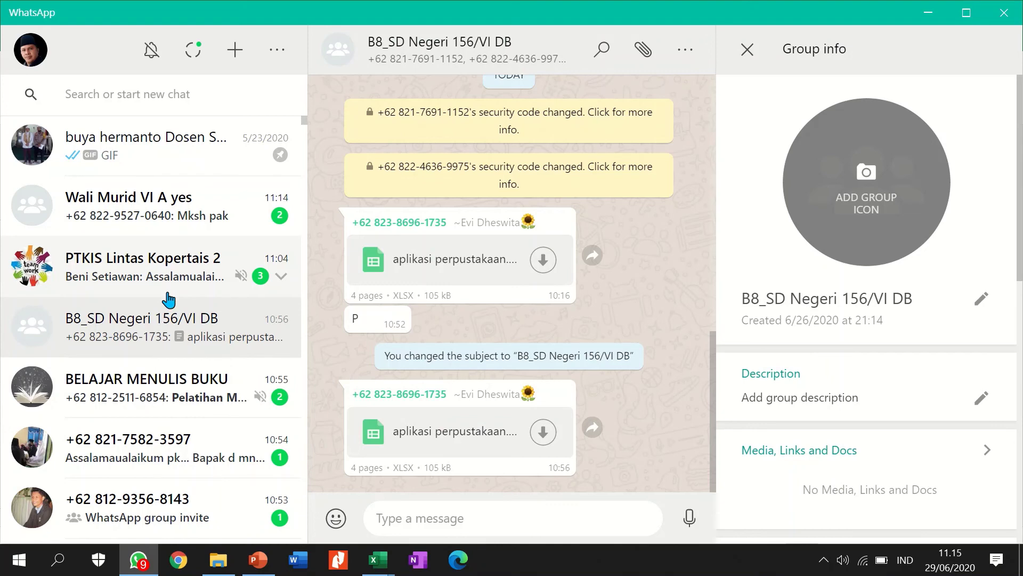
pyautogui.click(164, 522)
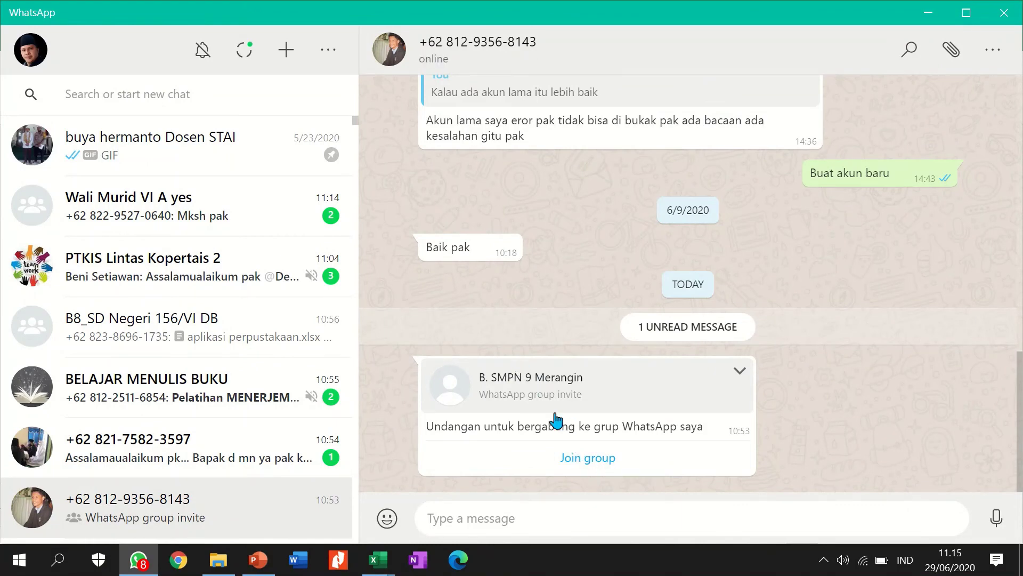
pyautogui.click(590, 462)
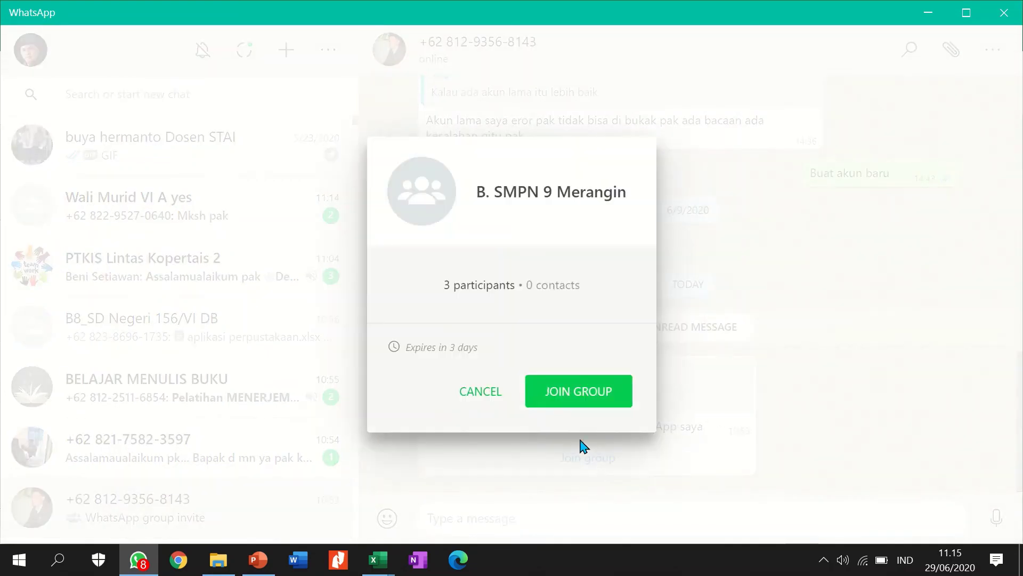
pyautogui.click(564, 393)
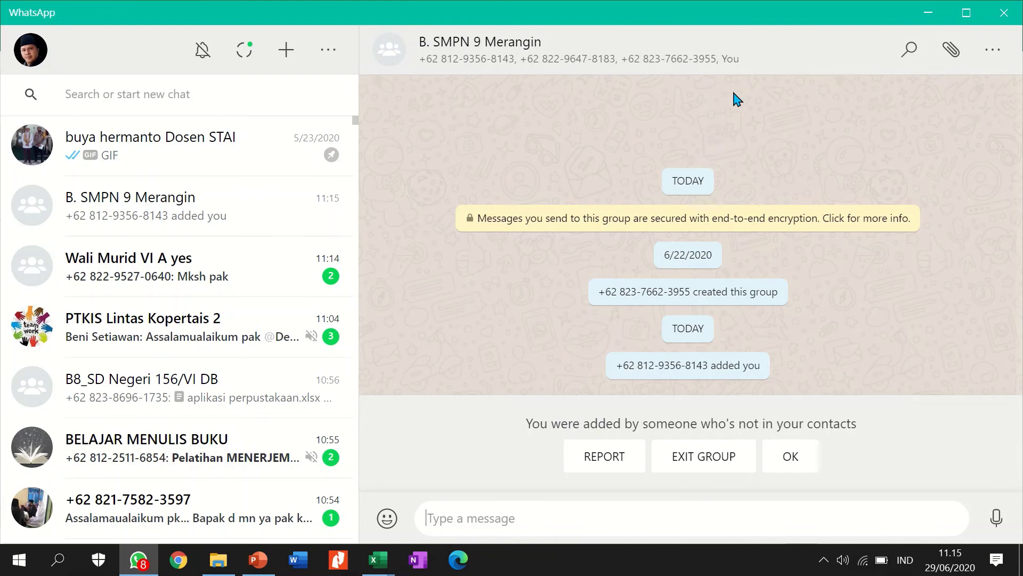
pyautogui.click(924, 16)
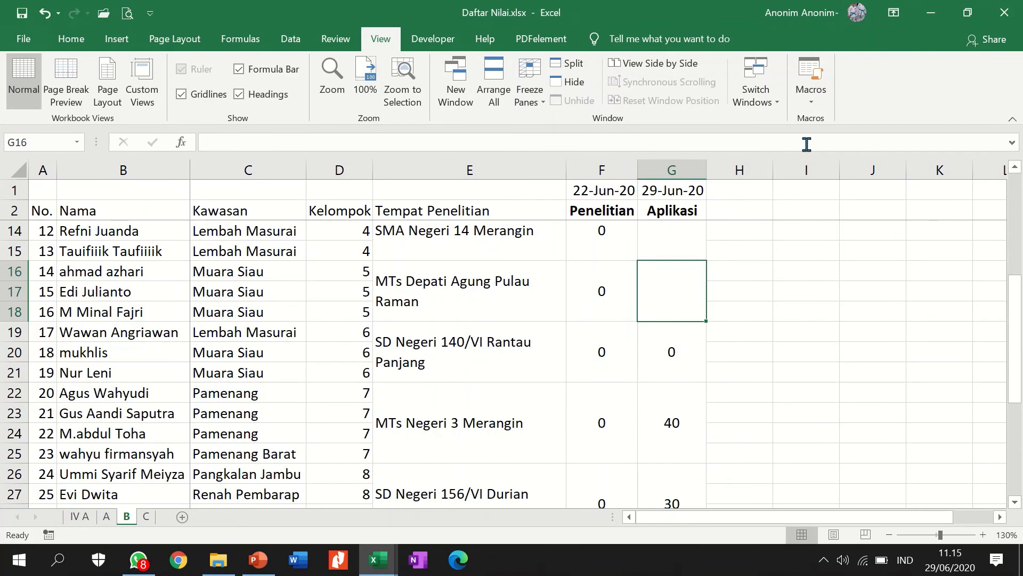
# Enter 40 in G13 for SMA Negeri 14 Merangin and 40 in G10 for SMP Negeri 34 Merangin.
pyautogui.click(682, 237)
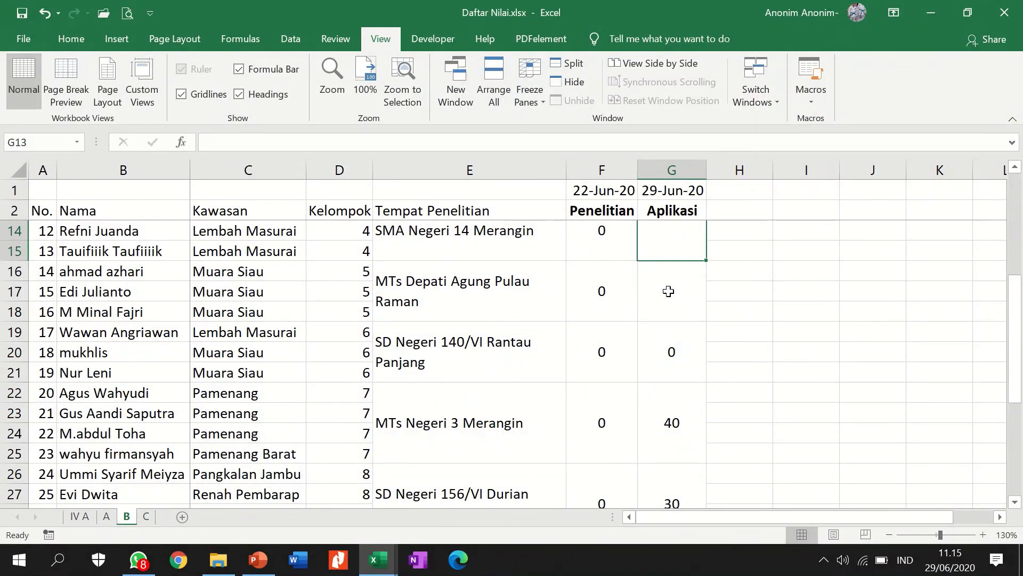
pyautogui.scroll(1, 670, 326)
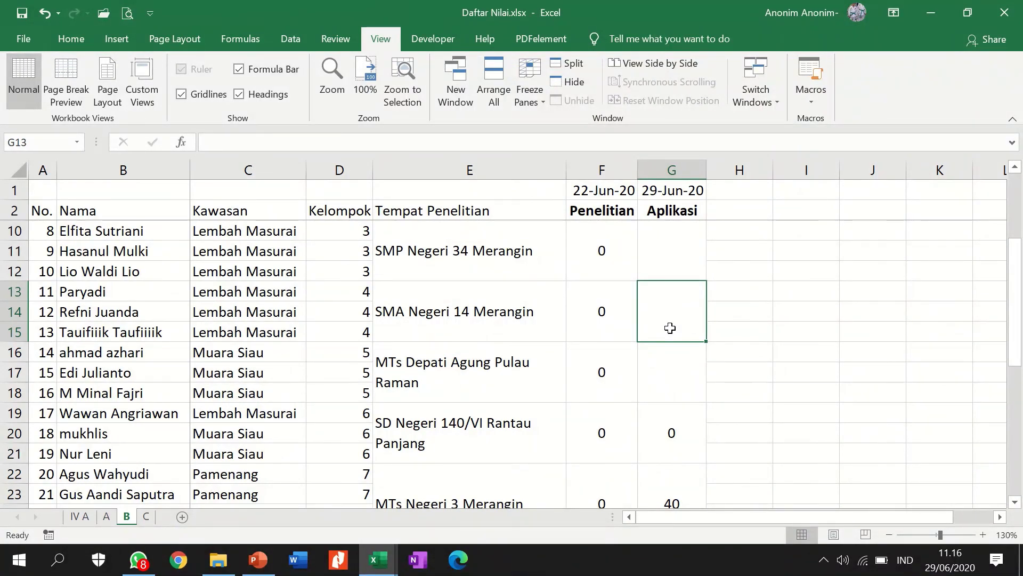
pyautogui.write('40')
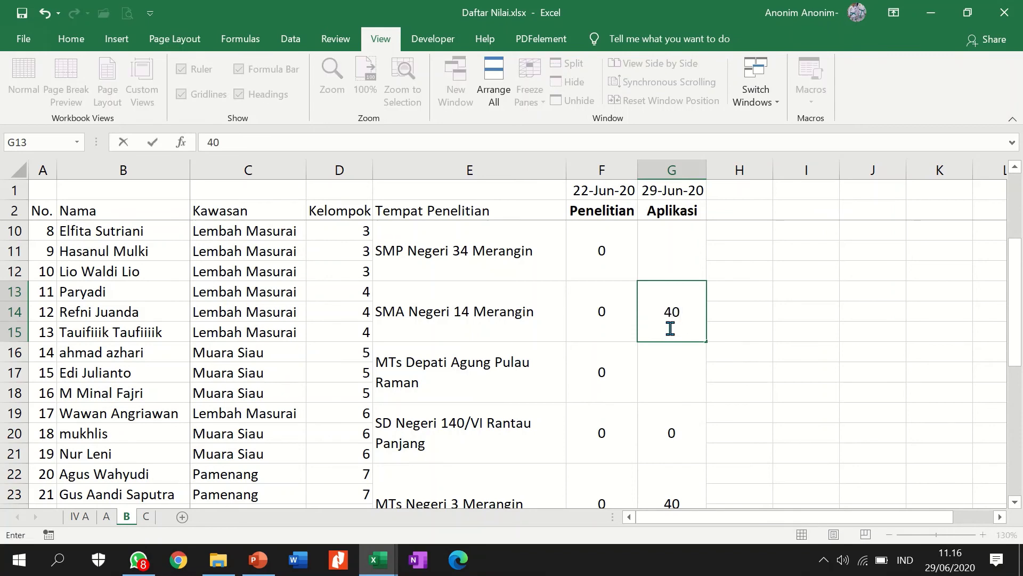
pyautogui.click(686, 240)
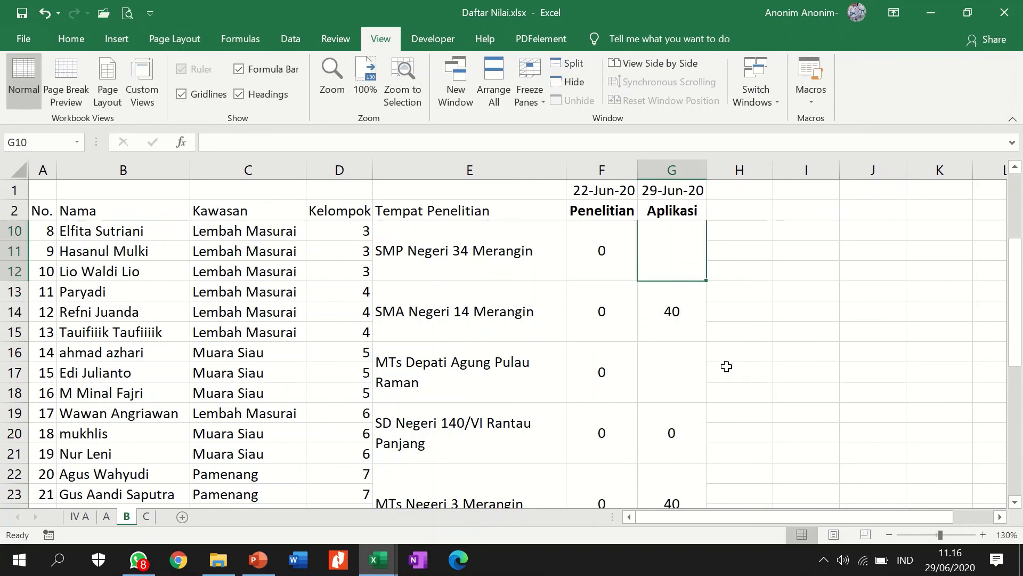
pyautogui.scroll(3, 726, 366)
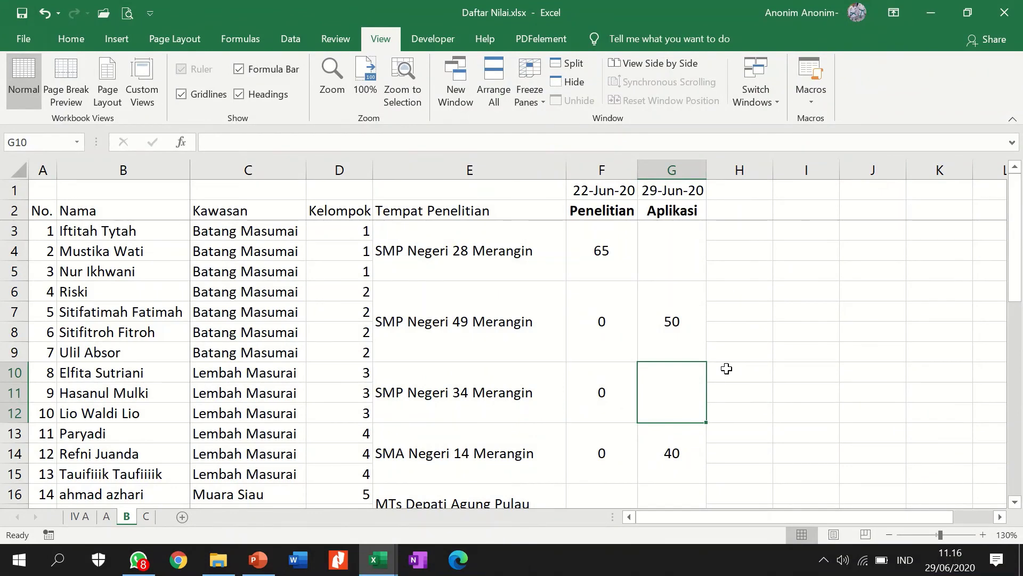
pyautogui.write('40')
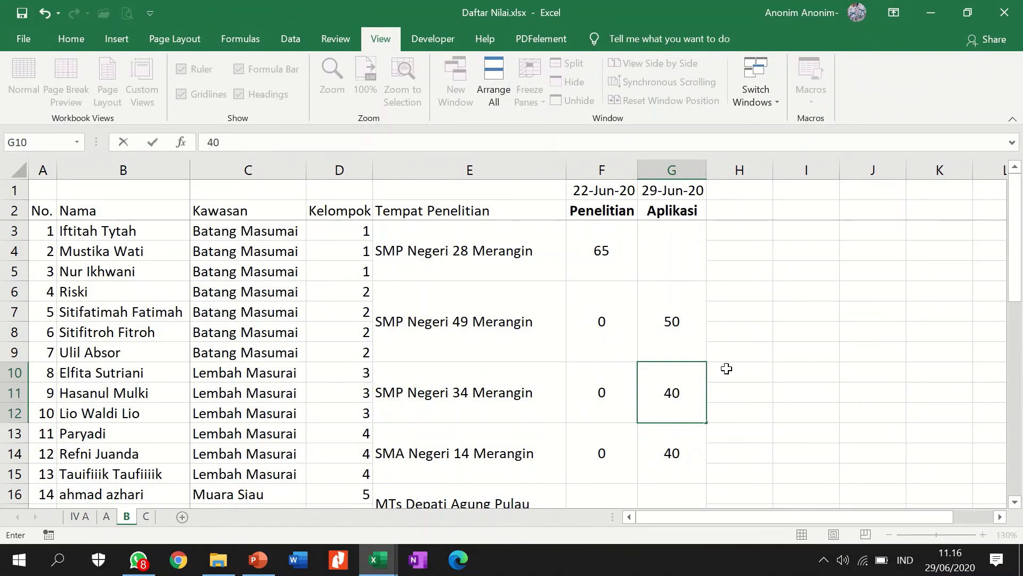
pyautogui.press('Return')
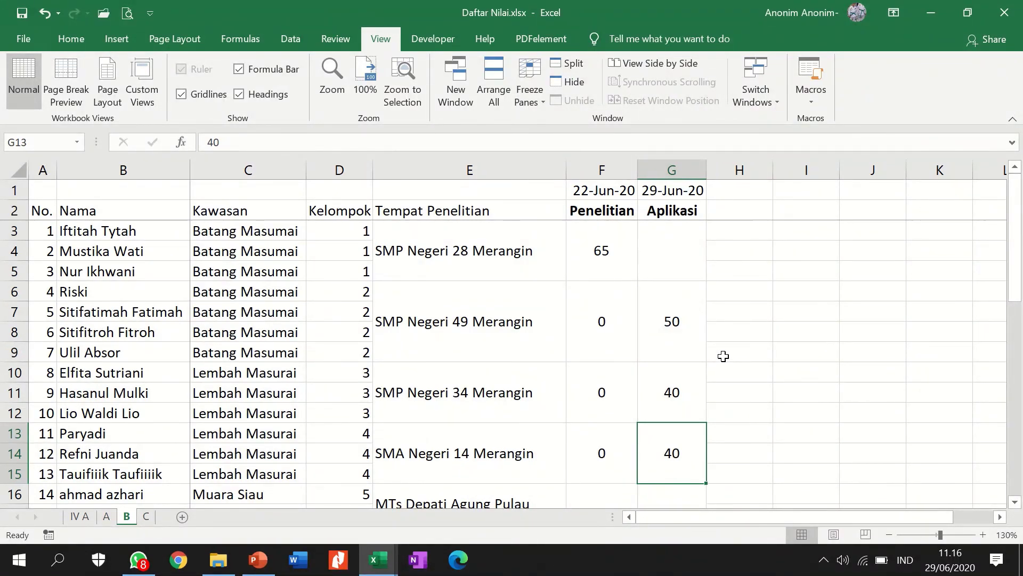
# Enter an Aplikasi score of 0 in G3 for SMP Negeri 28 Merangin.
pyautogui.click(672, 251)
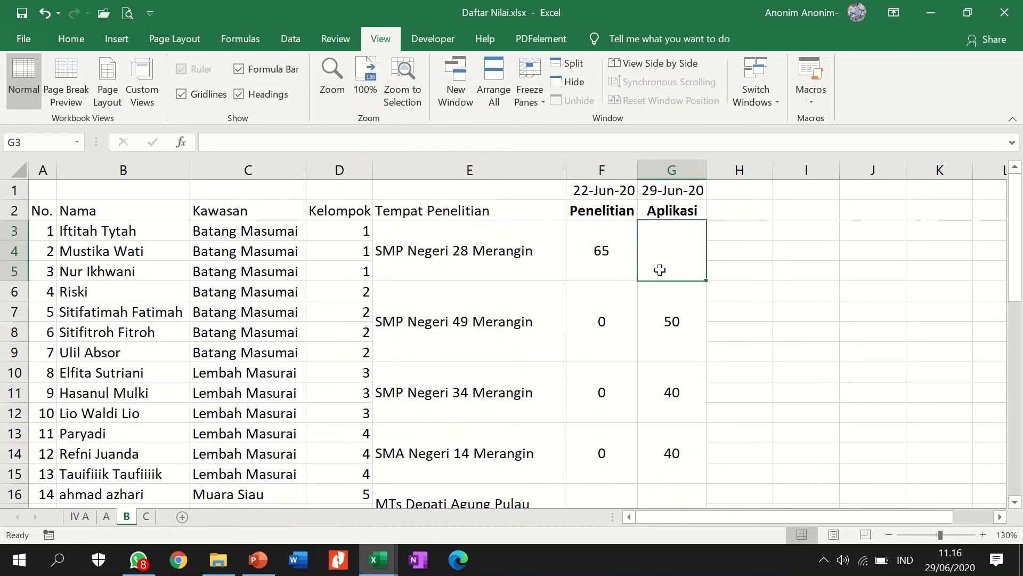
pyautogui.write('0')
pyautogui.press('Return')
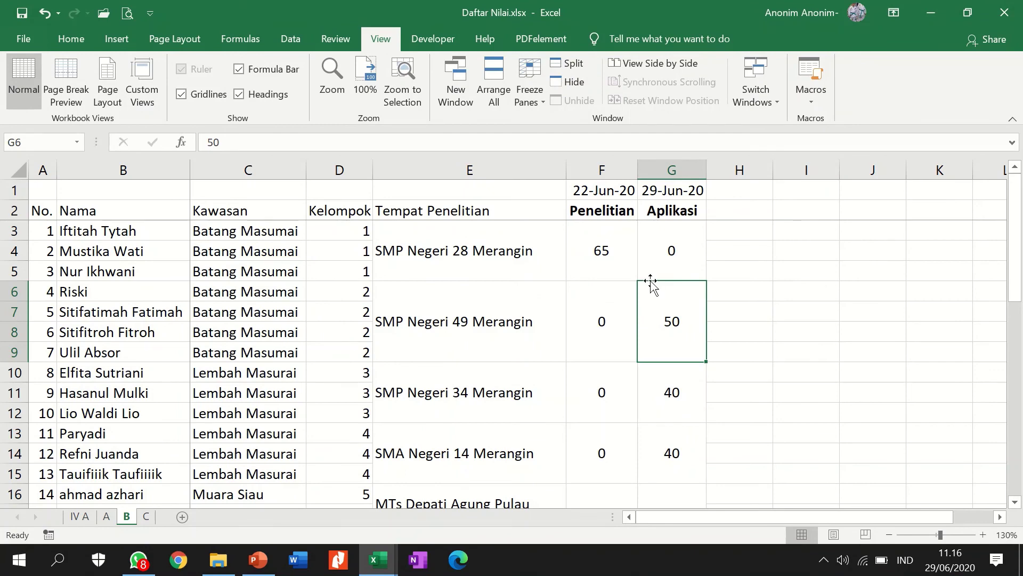
# Enter an Aplikasi score of 40 in G16 for MTs Depati Agung Pulau Raman.
pyautogui.scroll(-3, 657, 314)
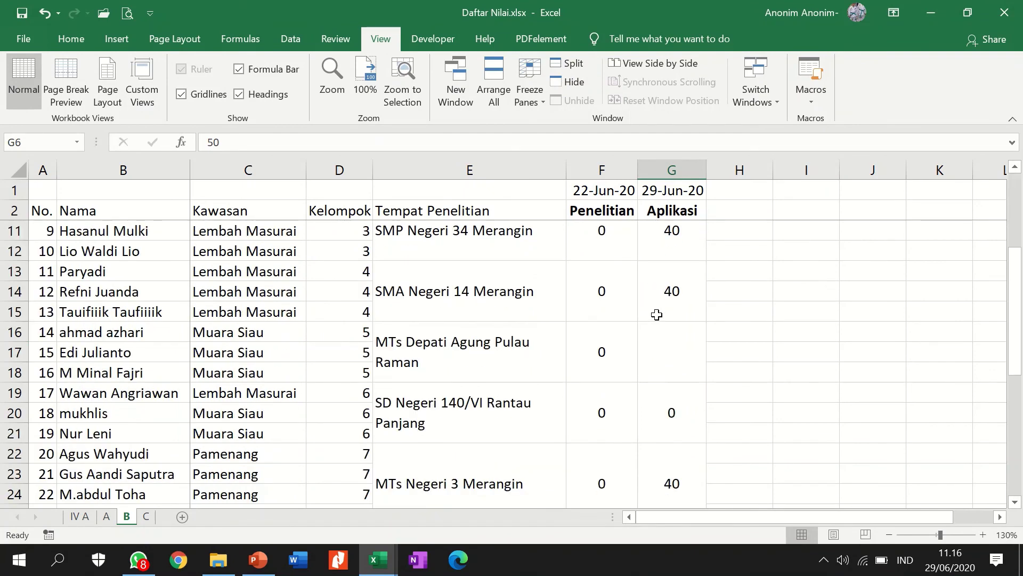
pyautogui.click(678, 341)
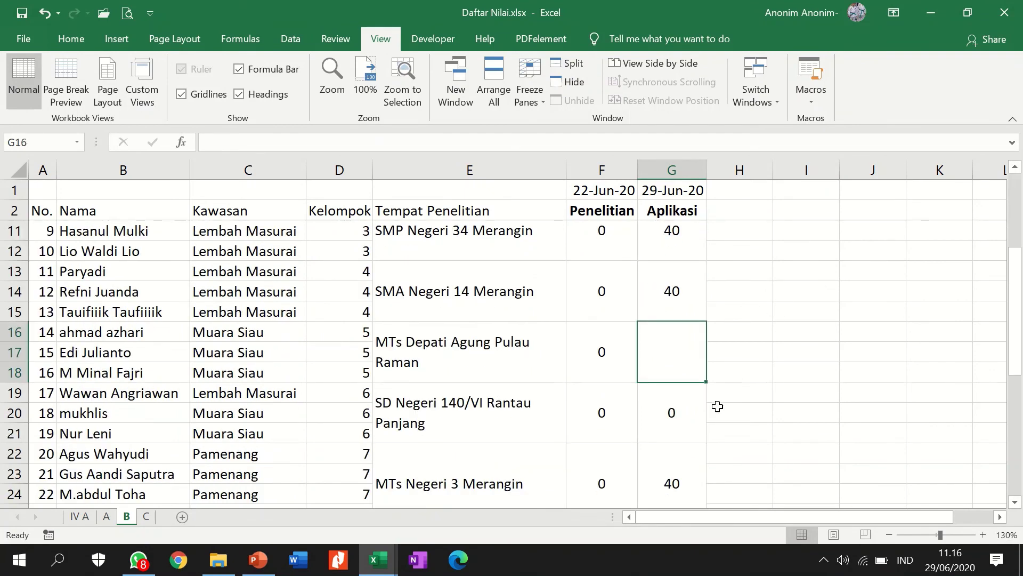
pyautogui.click(690, 417)
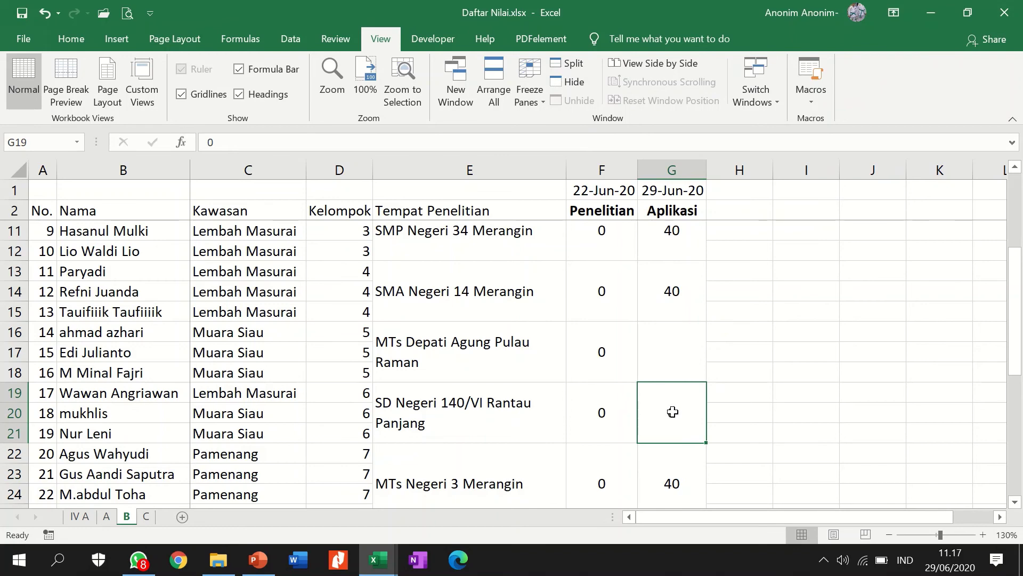
pyautogui.click(670, 375)
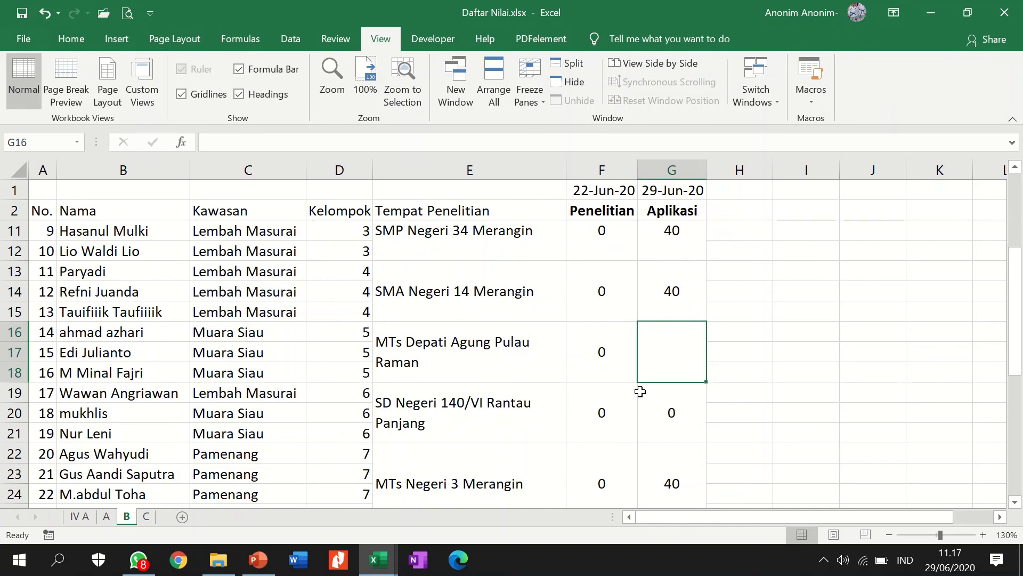
pyautogui.write('40')
pyautogui.press('Return')
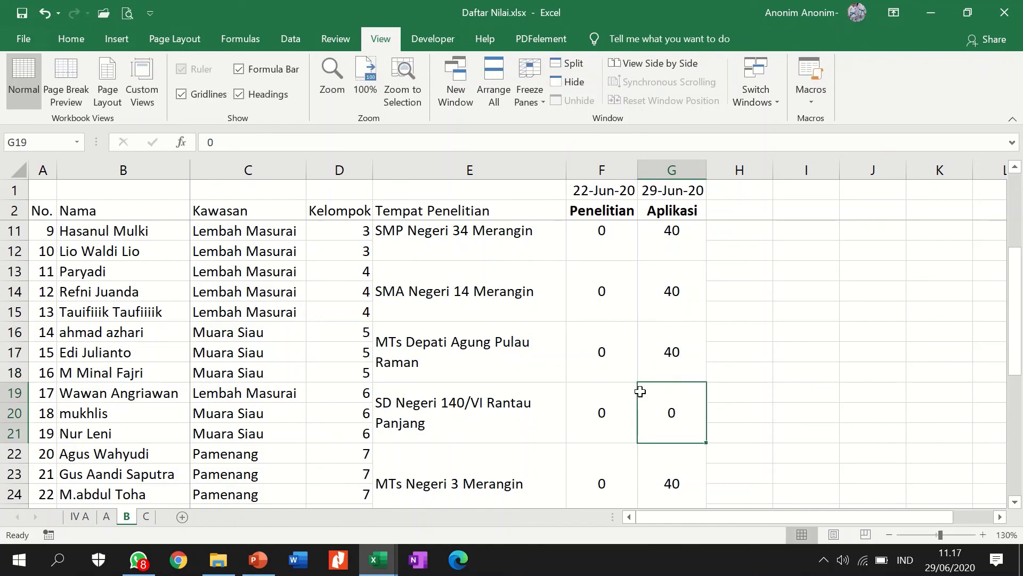
pyautogui.scroll(3, 373, 469)
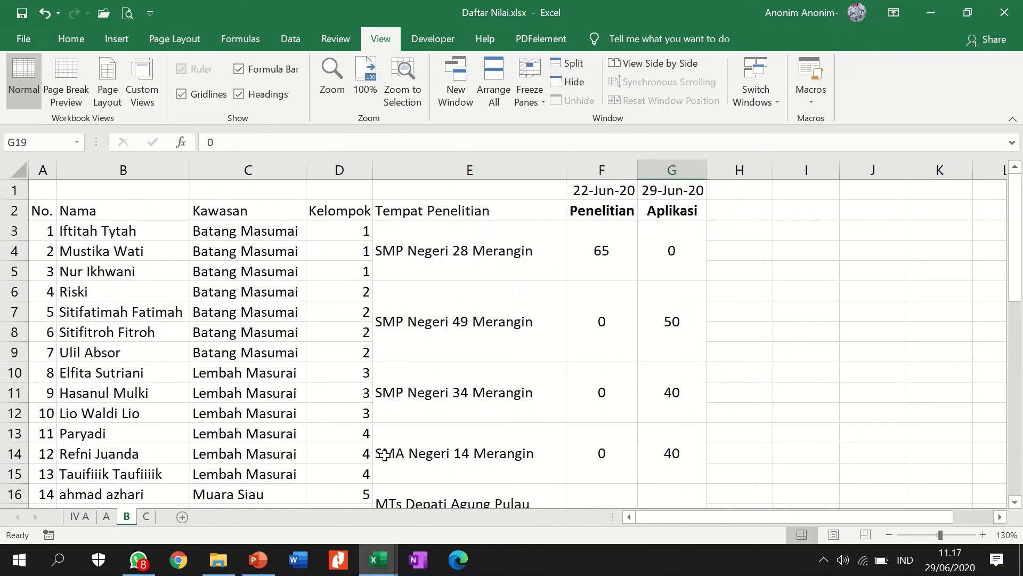
pyautogui.scroll(-5, 384, 455)
pyautogui.scroll(5, 385, 455)
# Leave the filled-in Daftar Nilai scores and switch to PowerPoint's Presentation1.
pyautogui.scroll(-9, 383, 455)
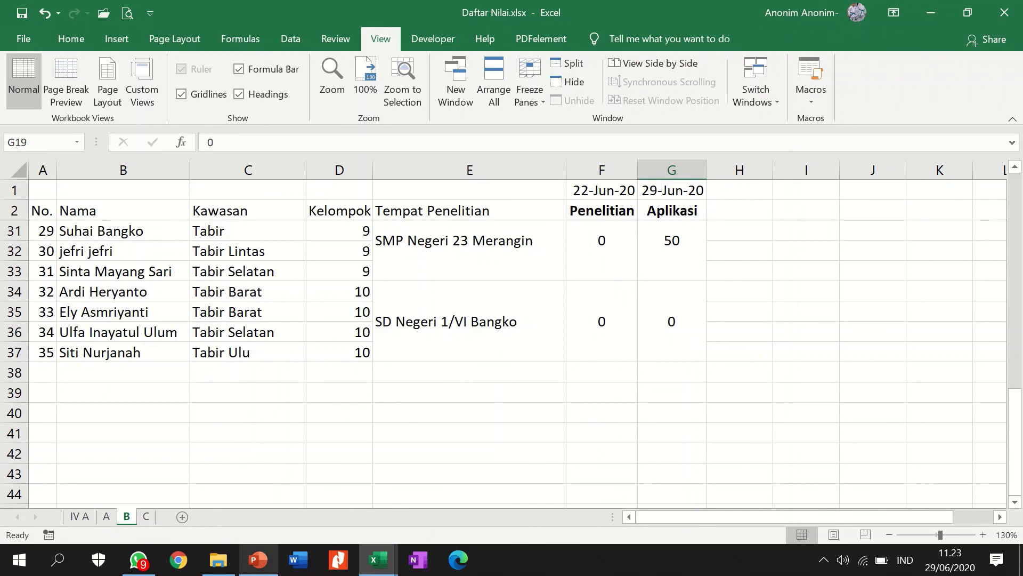
pyautogui.click(259, 559)
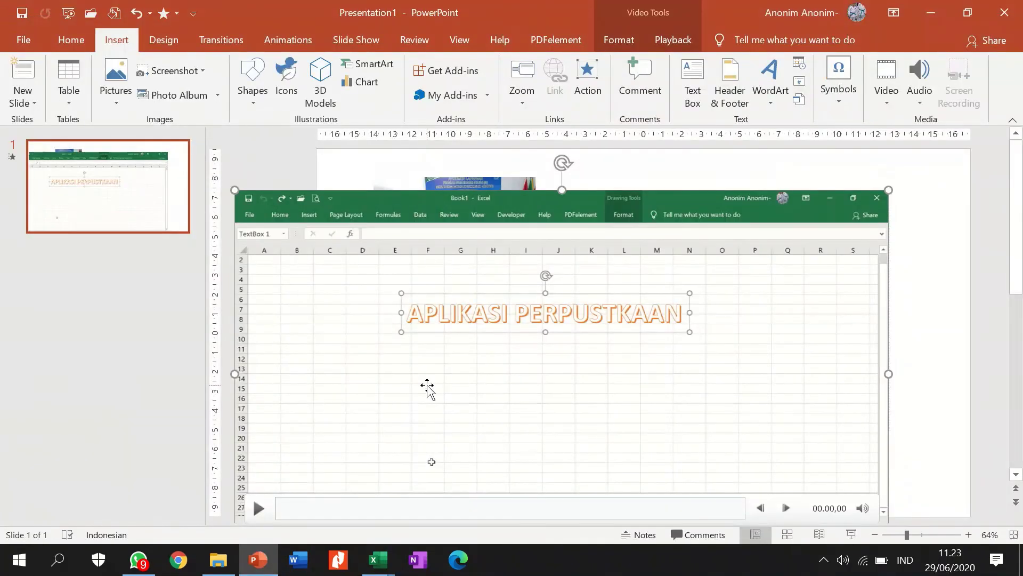